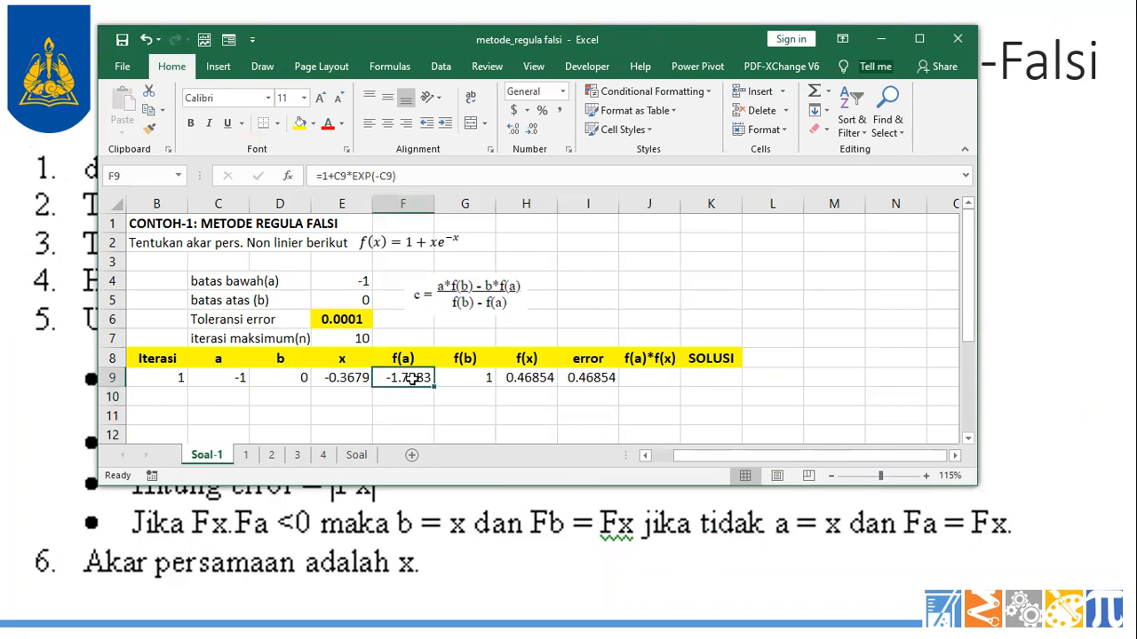
- Calculate f(a)*f(x) for the first iteration in J9 with the formula =F9*H9
click(532, 378)
click(412, 380)
click(520, 376)
click(667, 377)
text(=)
key(Left)
key(Left)
key(Left)
key(Left)
text(*)
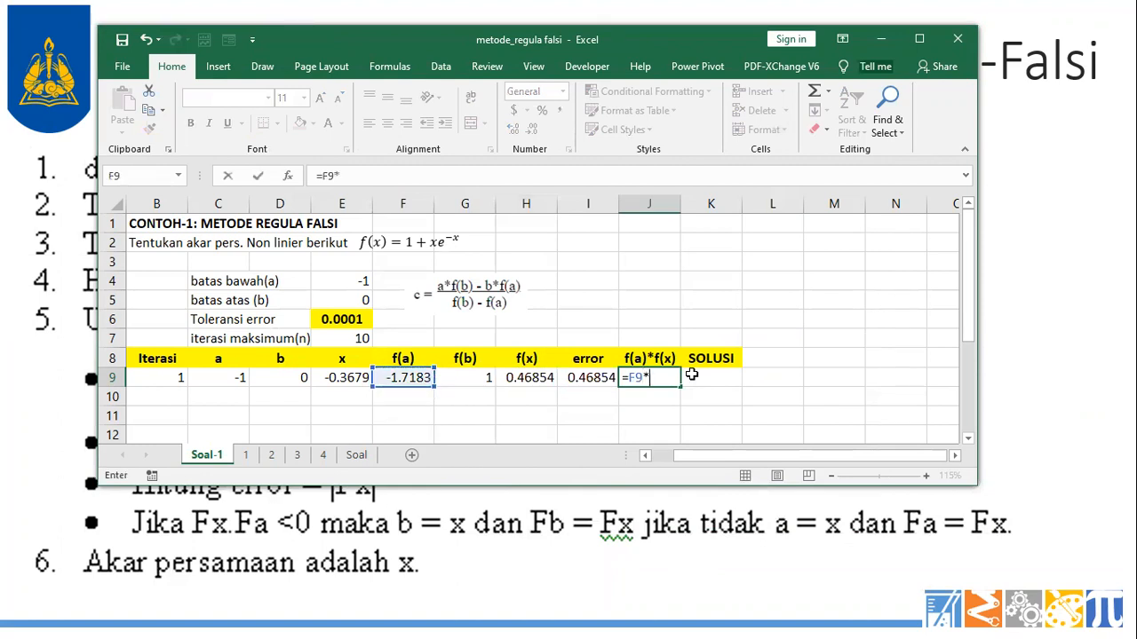
key(Left)
key(Left)
key(Return)
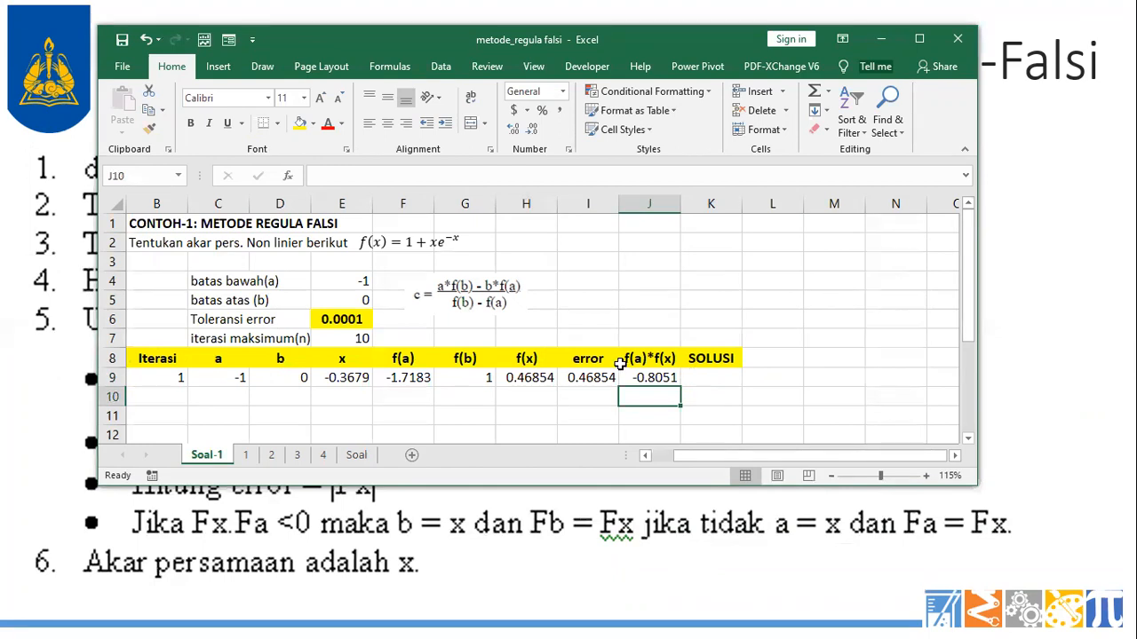
- Enter iteration number 2 in B10, below the first iteration
click(179, 398)
text(2)
key(Tab)
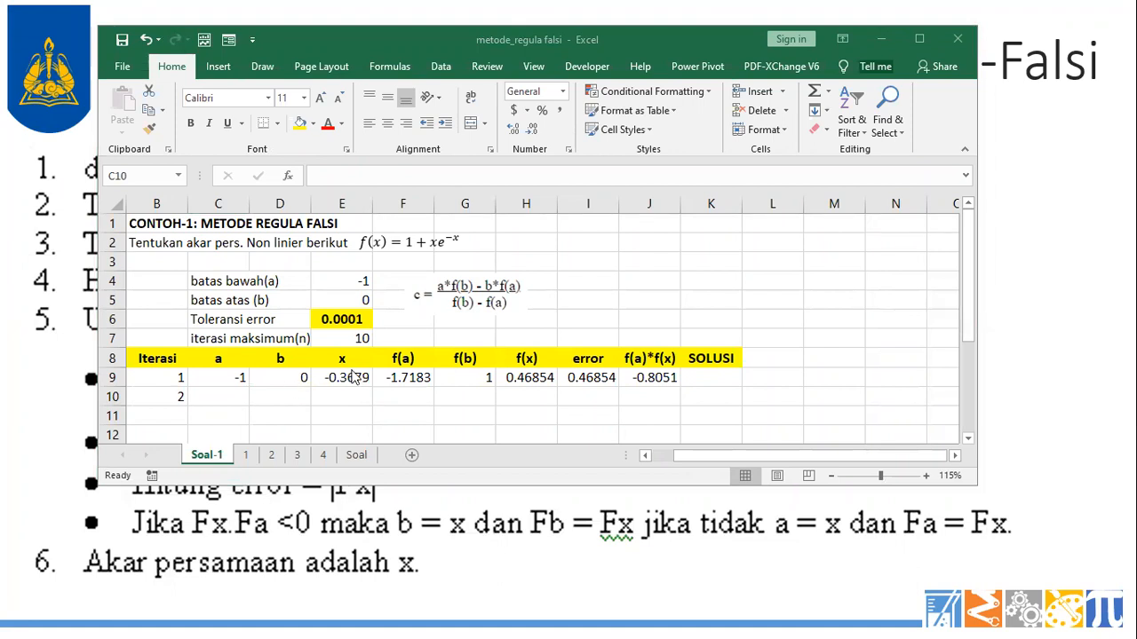
- Enter the formula =IF(J9<0,E9,D9) in D10 to determine b for the second iteration
click(275, 402)
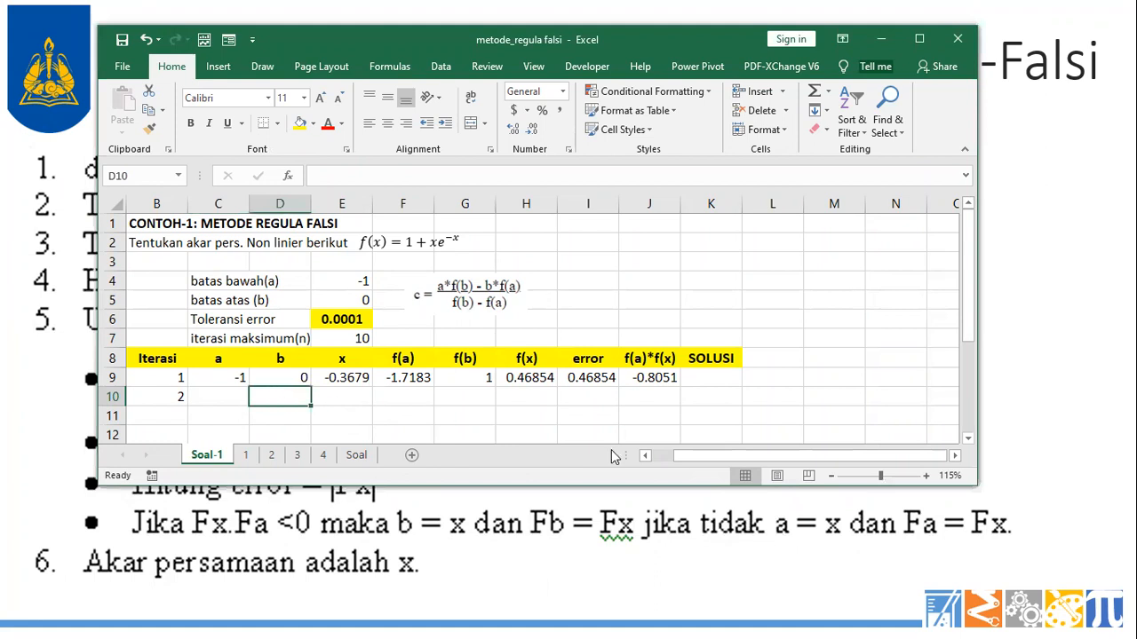
text(=)
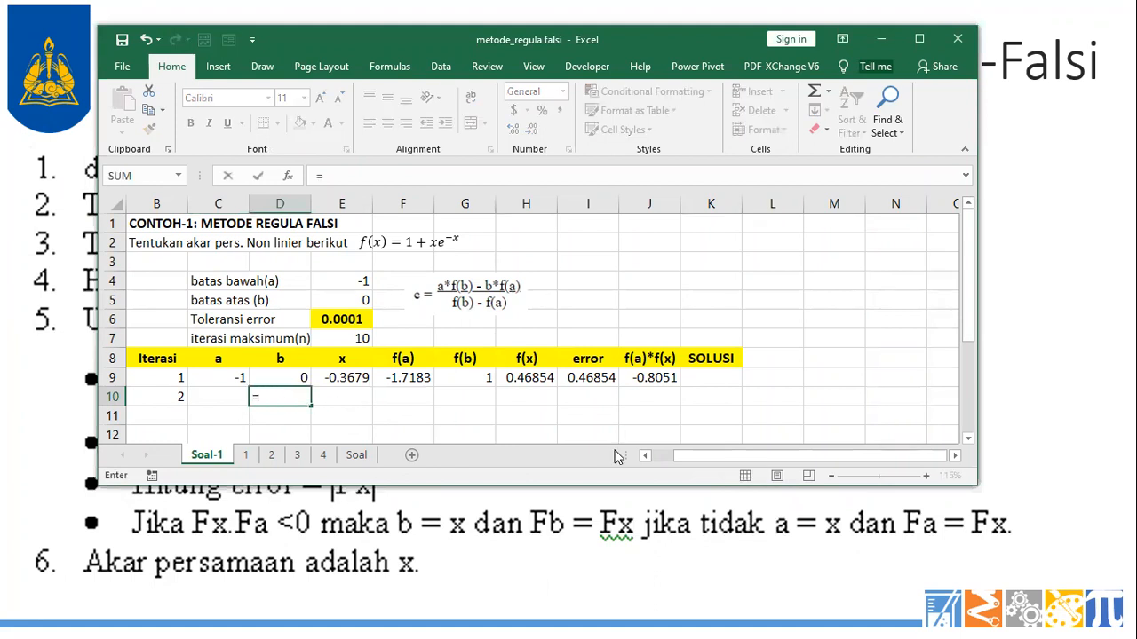
text(if()
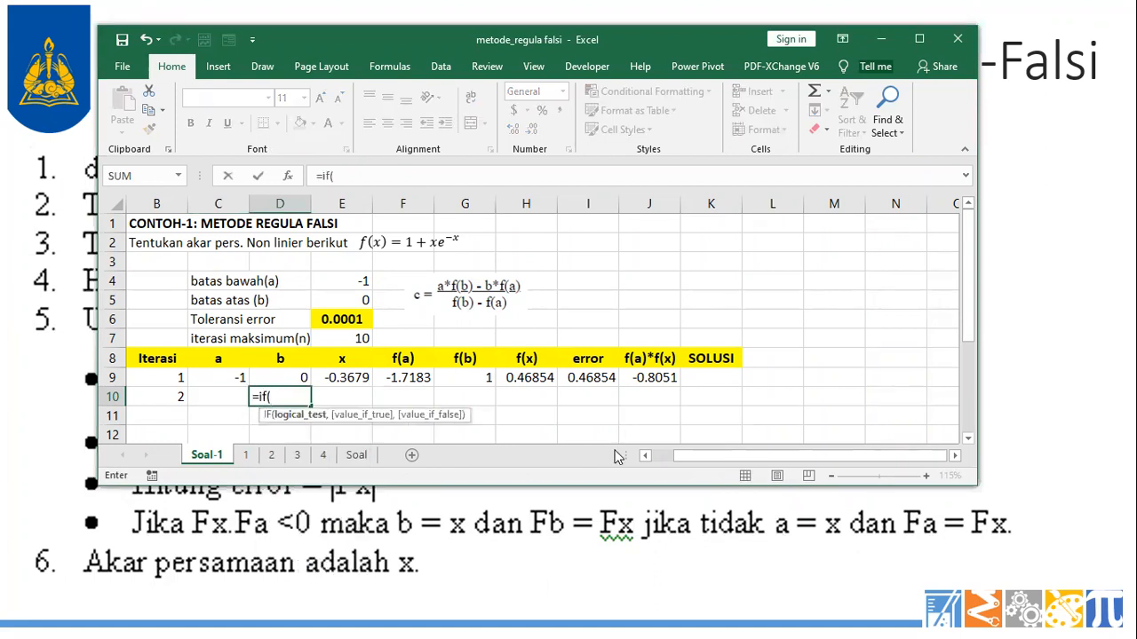
click(651, 377)
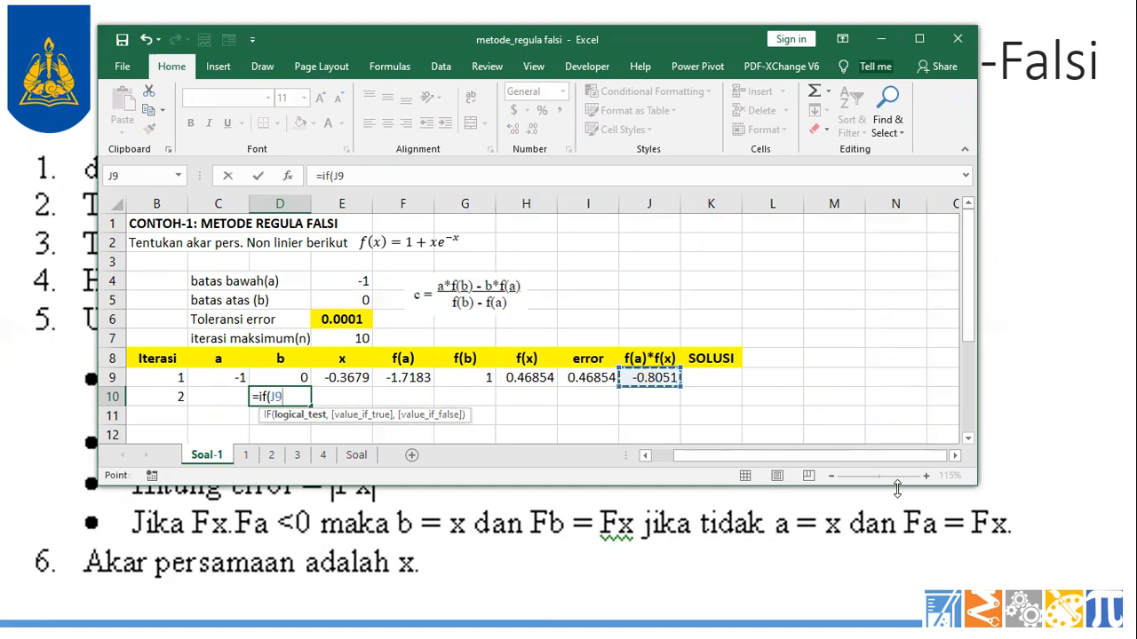
text(<0,)
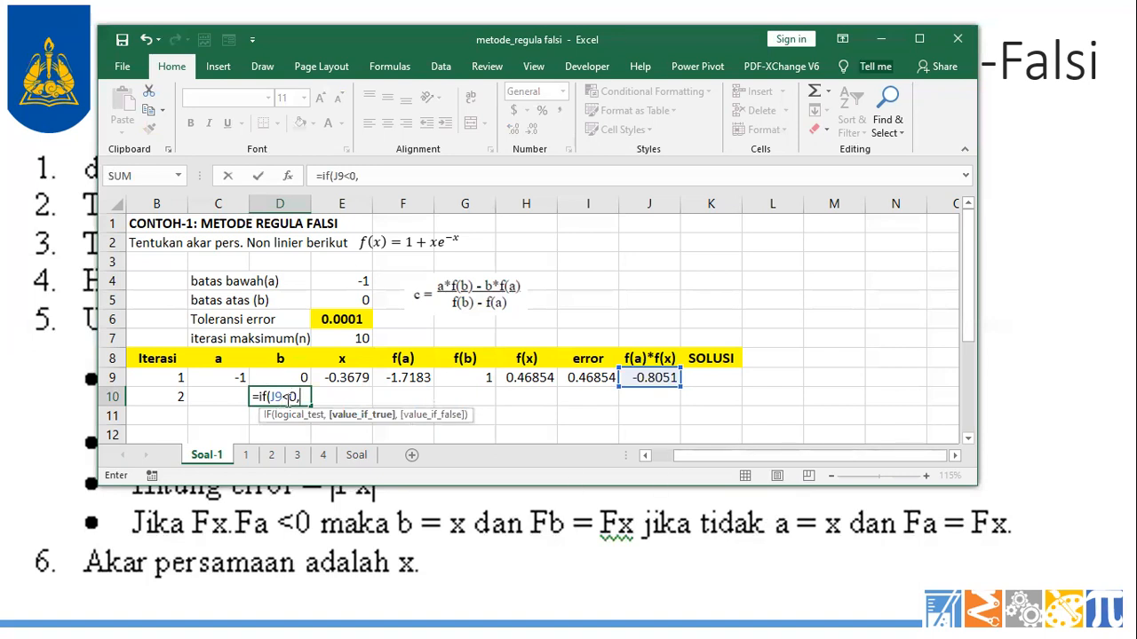
click(341, 378)
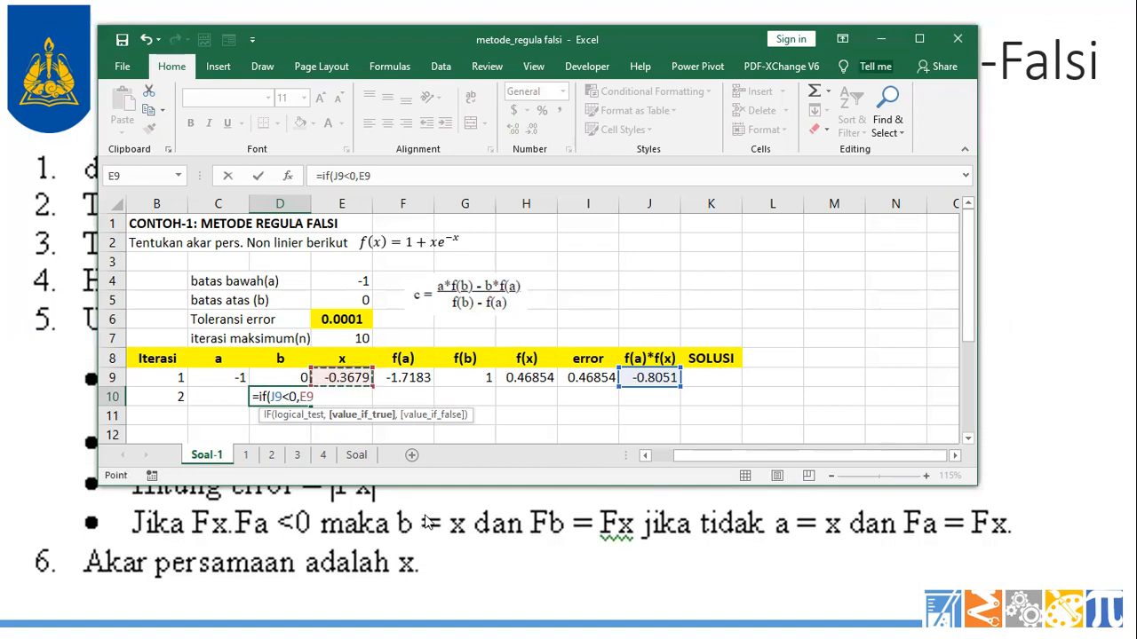
text(,)
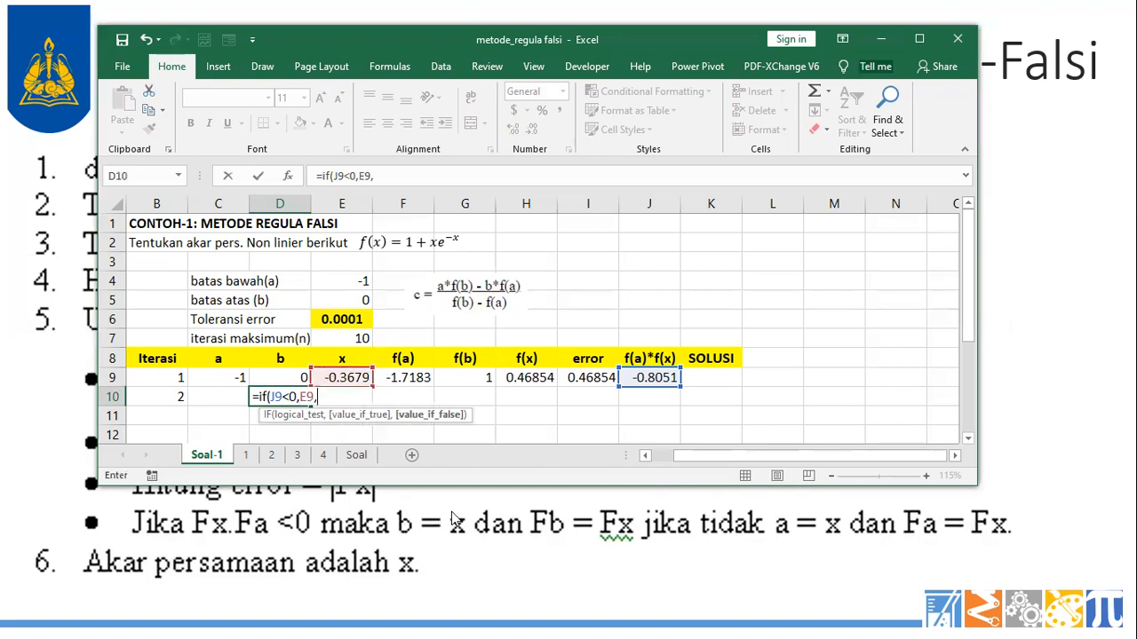
click(300, 378)
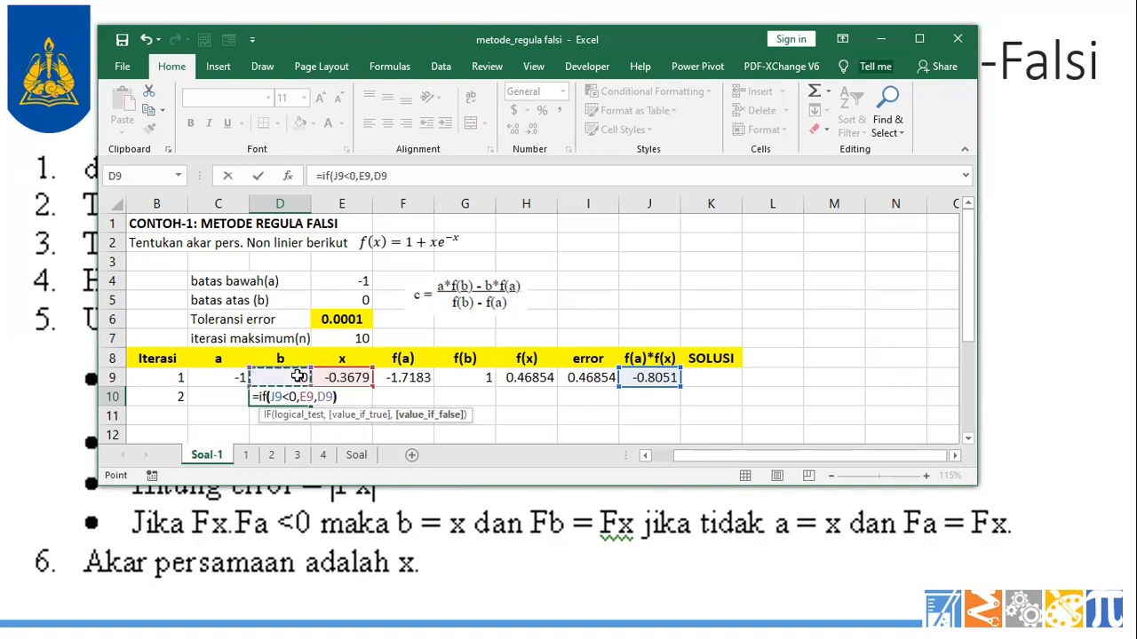
text())
key(Return)
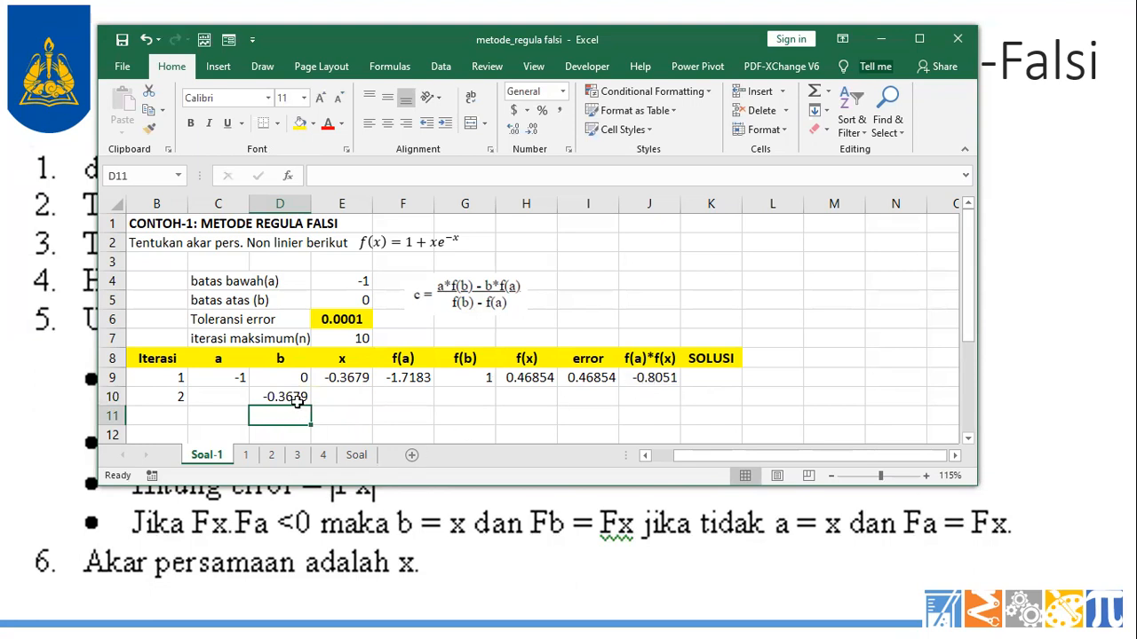
- Compare the second iteration's b in D10 with the first iteration's x in E9
click(331, 378)
click(298, 399)
click(331, 378)
click(302, 394)
click(333, 375)
click(296, 400)
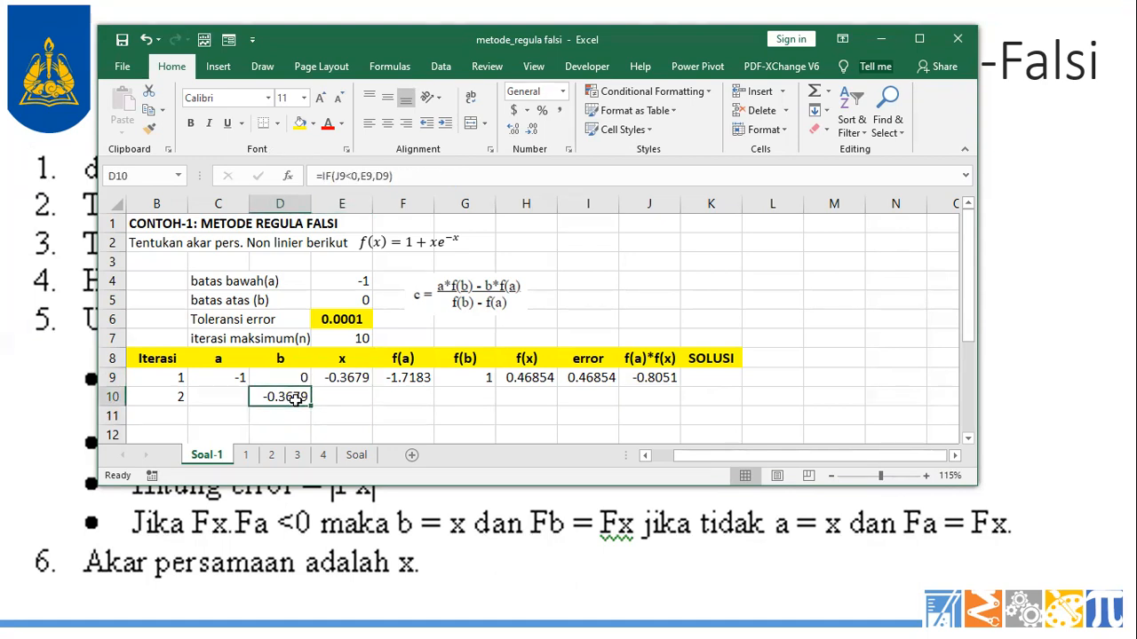
click(335, 378)
click(299, 396)
- Enter the formula =IF(J9<0,H9,G9) in G10 to determine f(b) for the second iteration
click(472, 397)
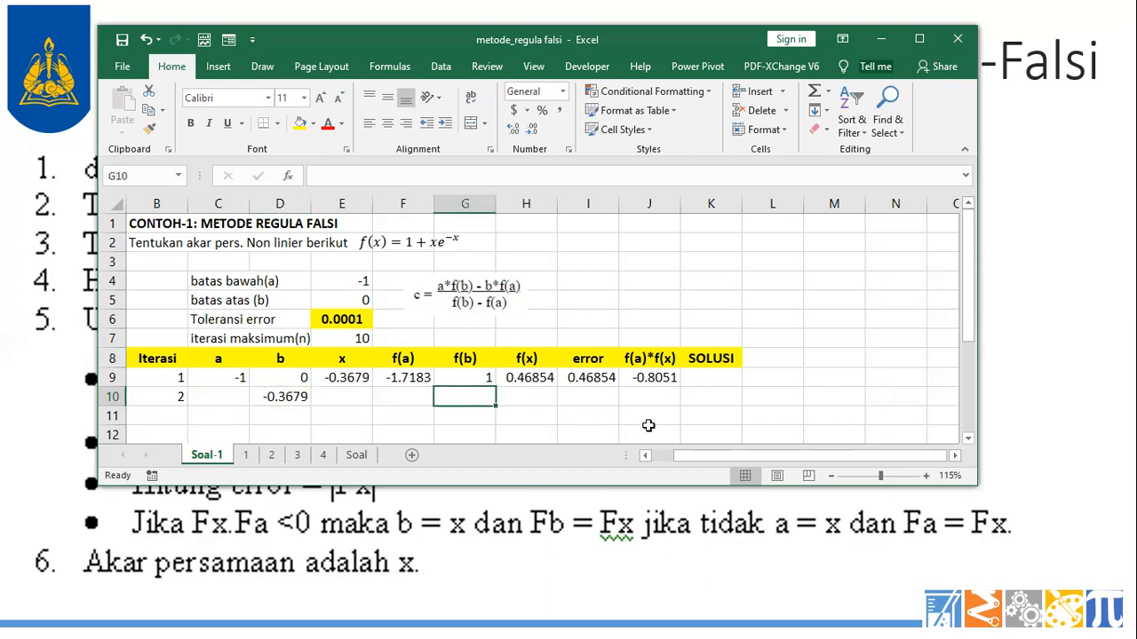
text(=if()
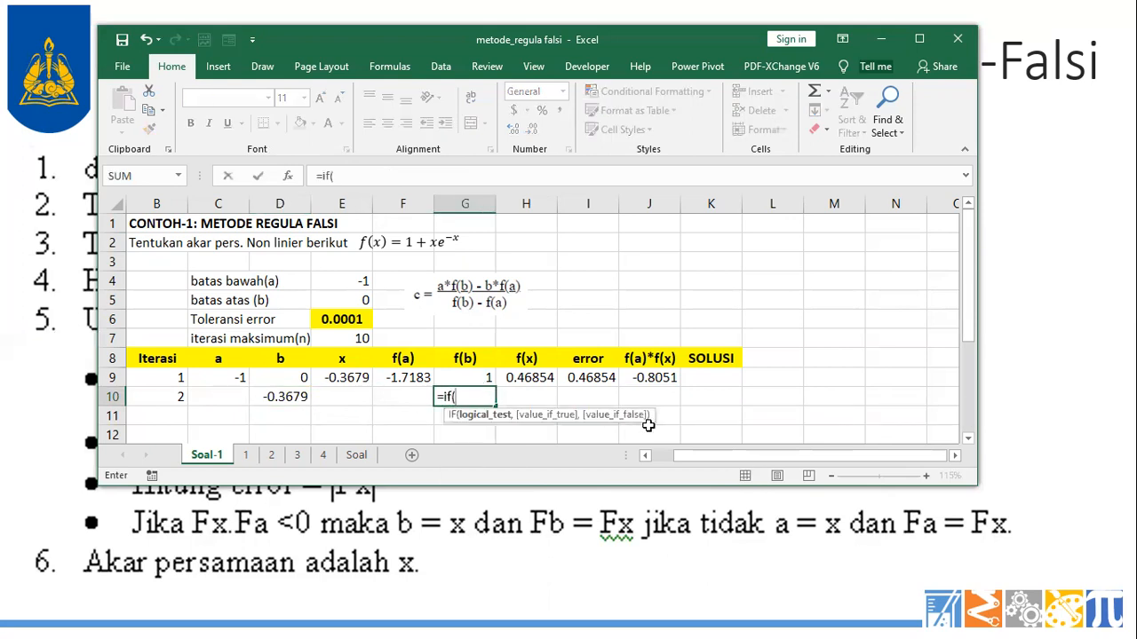
click(654, 377)
text(<)
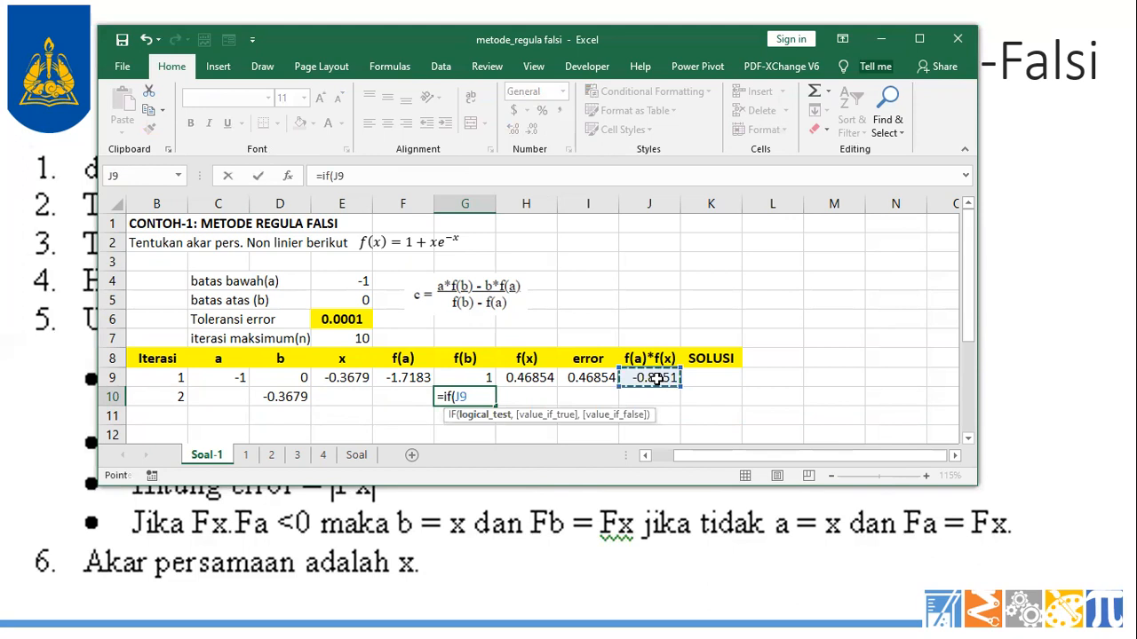
text(0,)
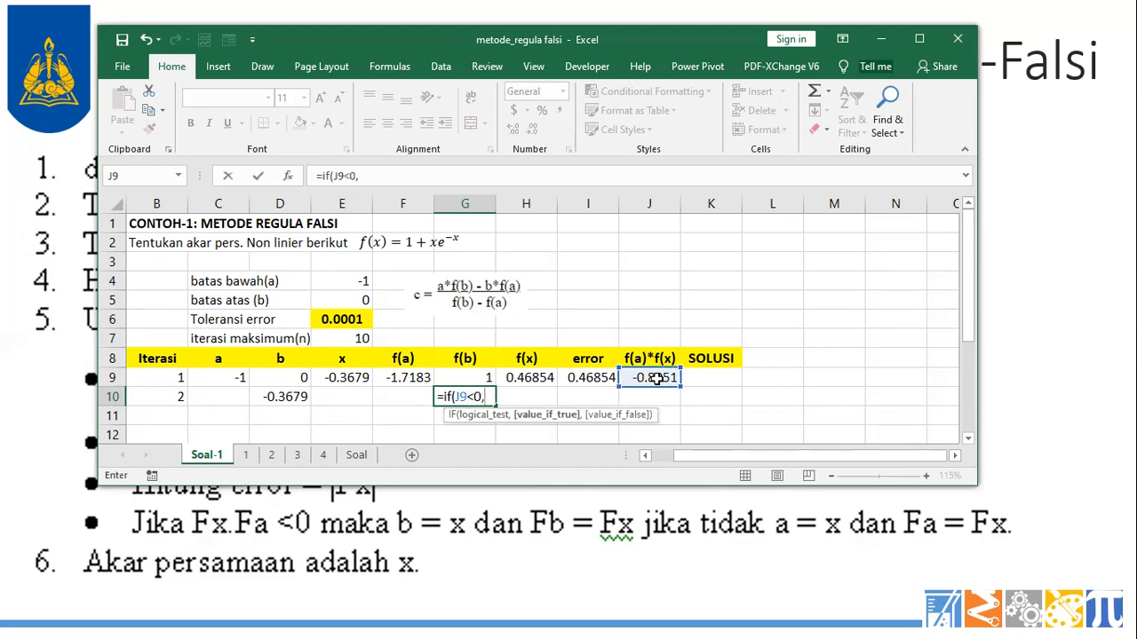
click(517, 377)
text(,)
click(484, 378)
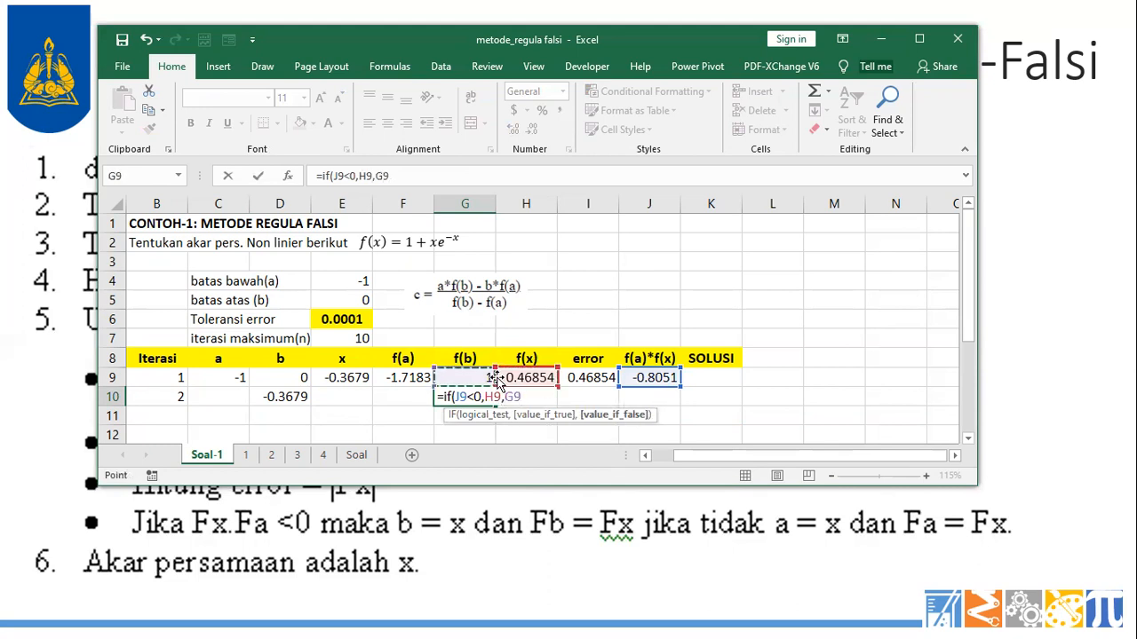
key(Return)
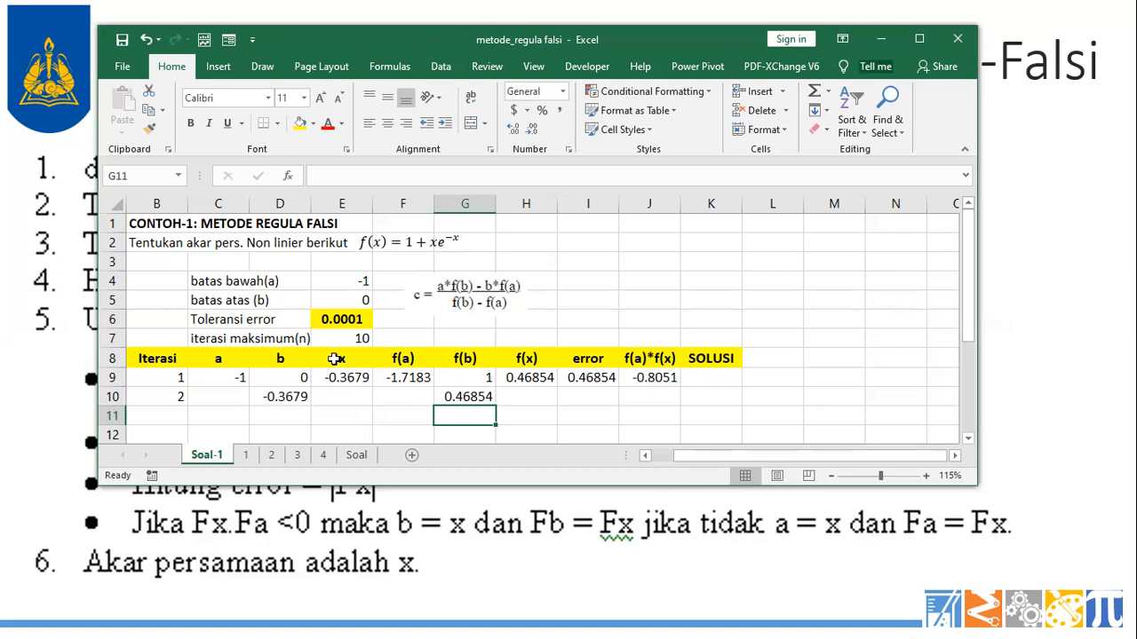
- Enter the formula =IF(J9>0,E9,C9) in C10 to determine a for the second iteration
click(230, 391)
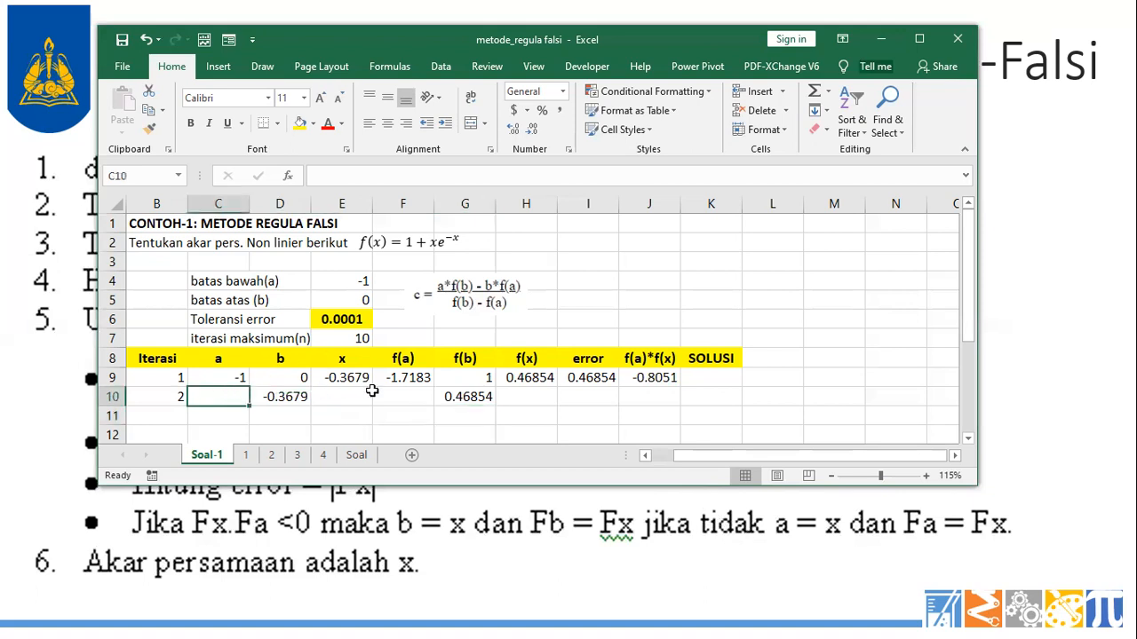
text(=if()
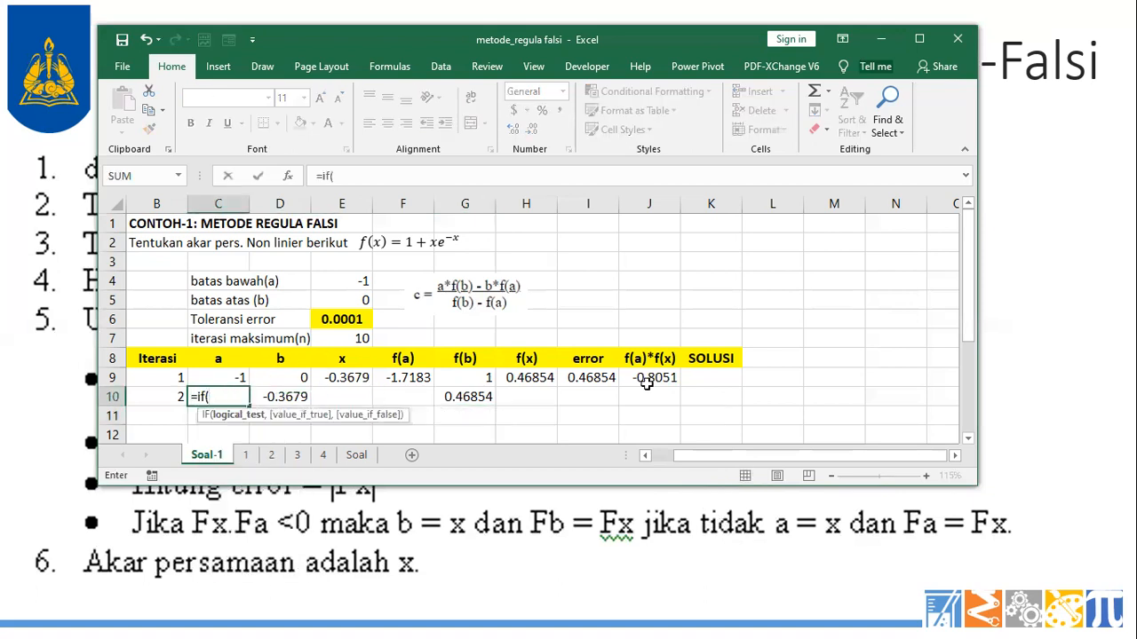
click(648, 380)
text(>)
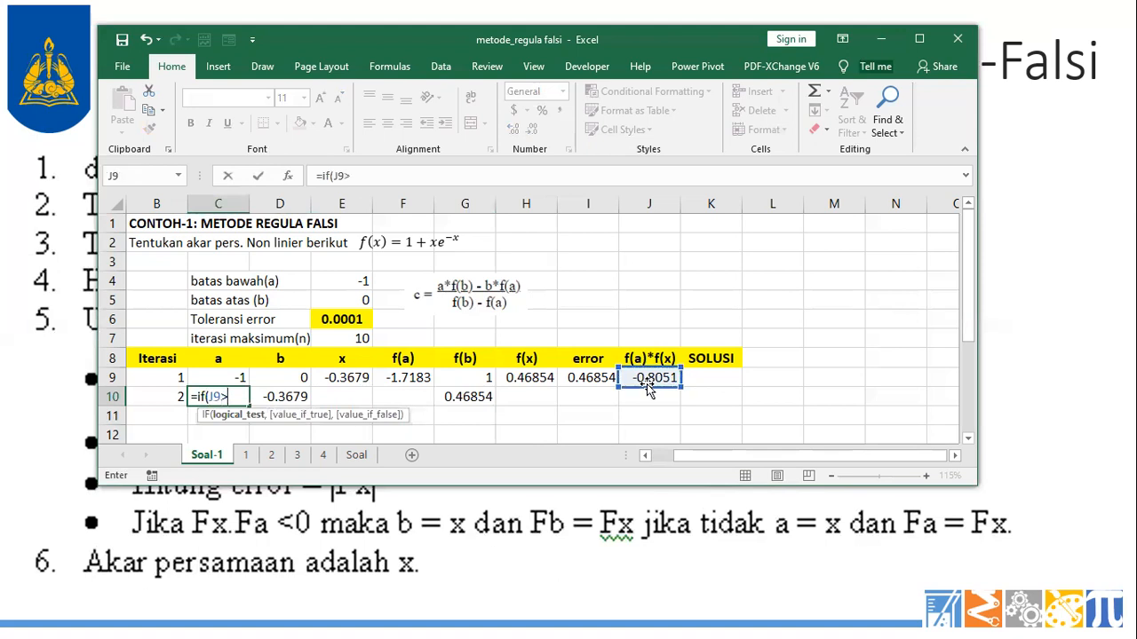
text(0,)
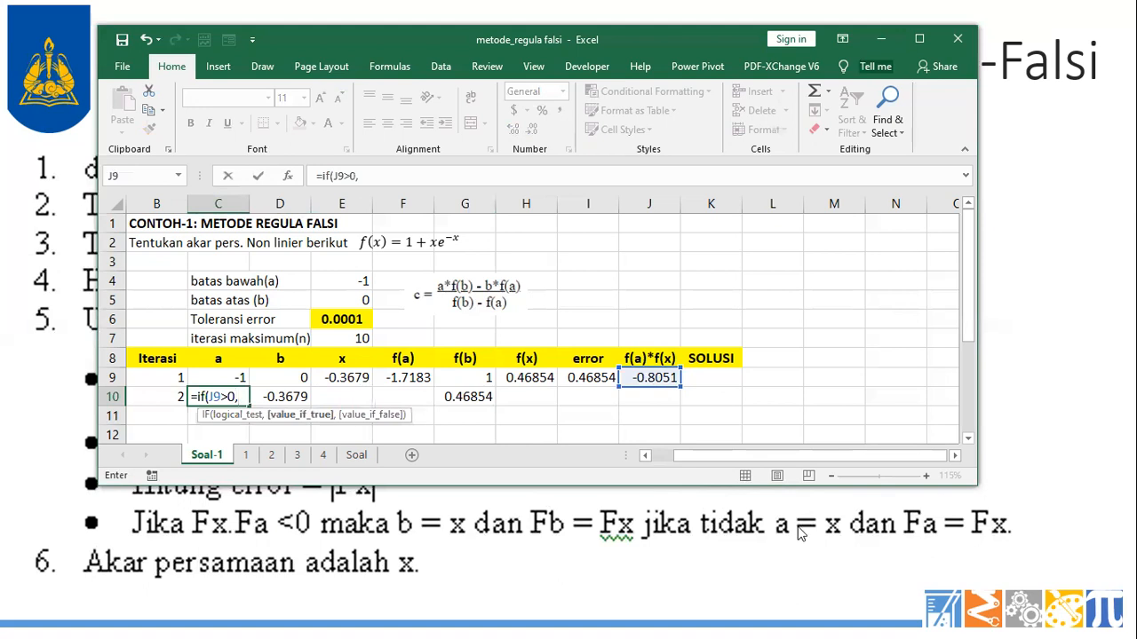
click(364, 380)
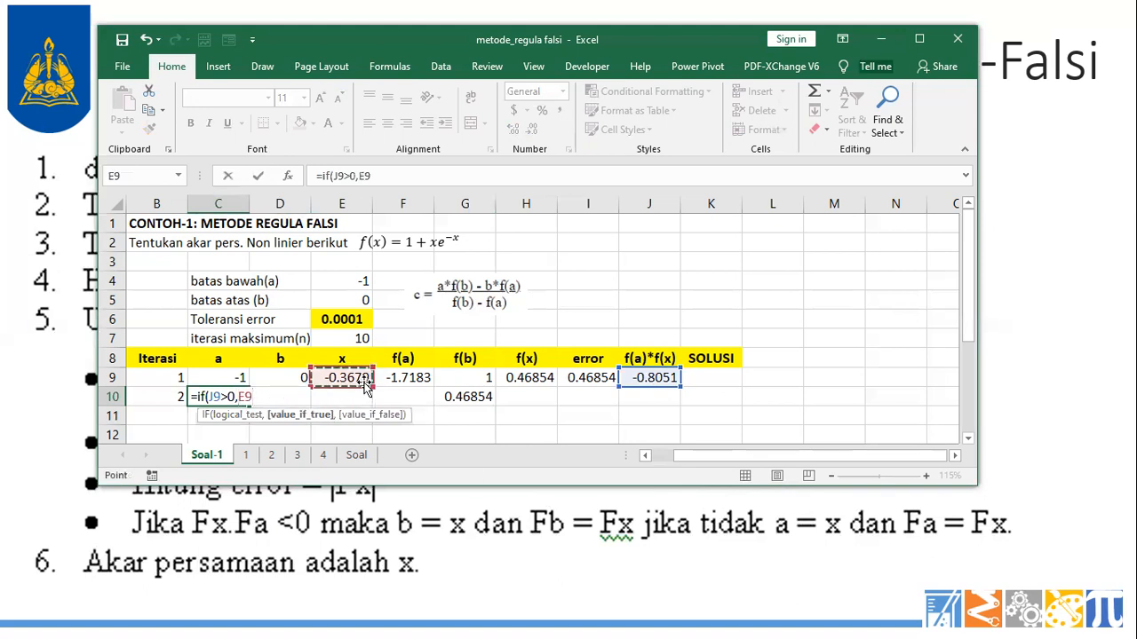
text(,)
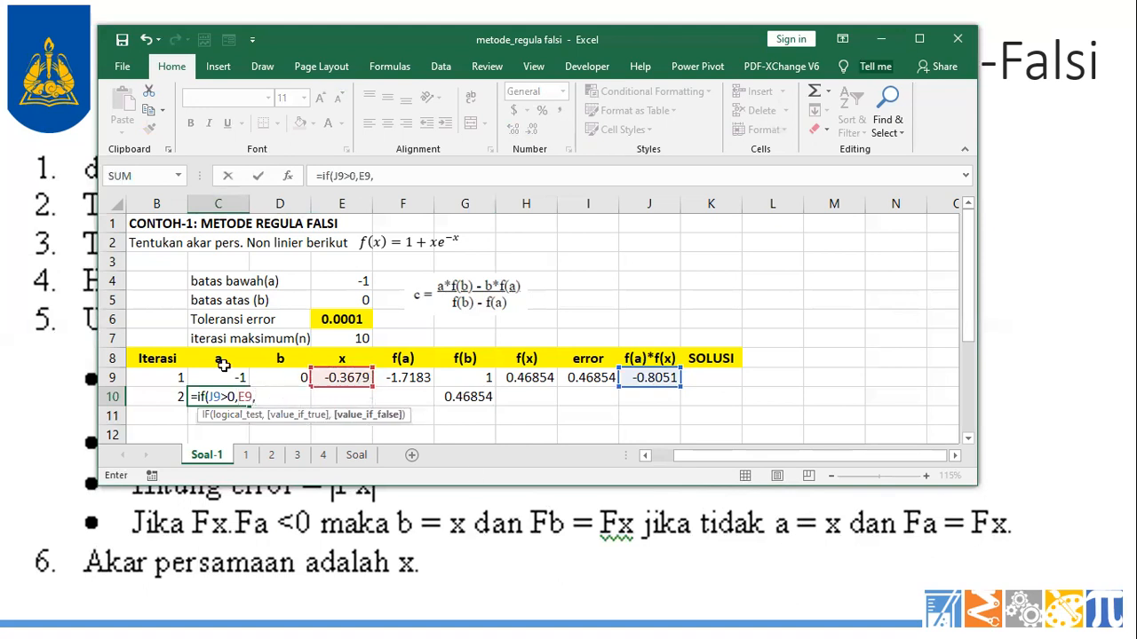
click(222, 373)
text())
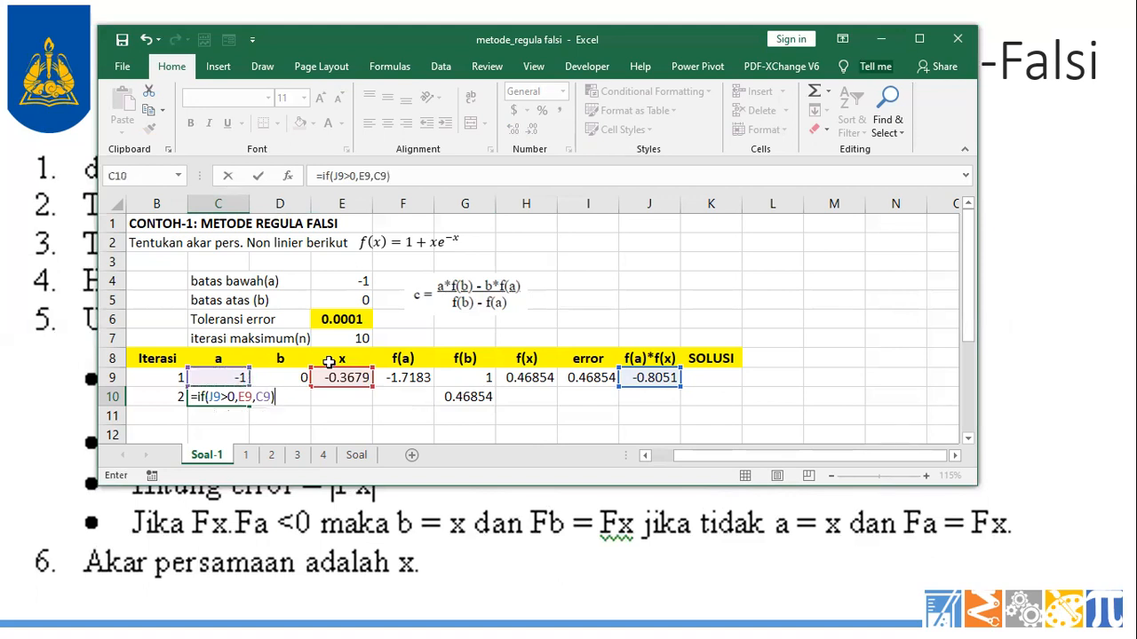
key(Return)
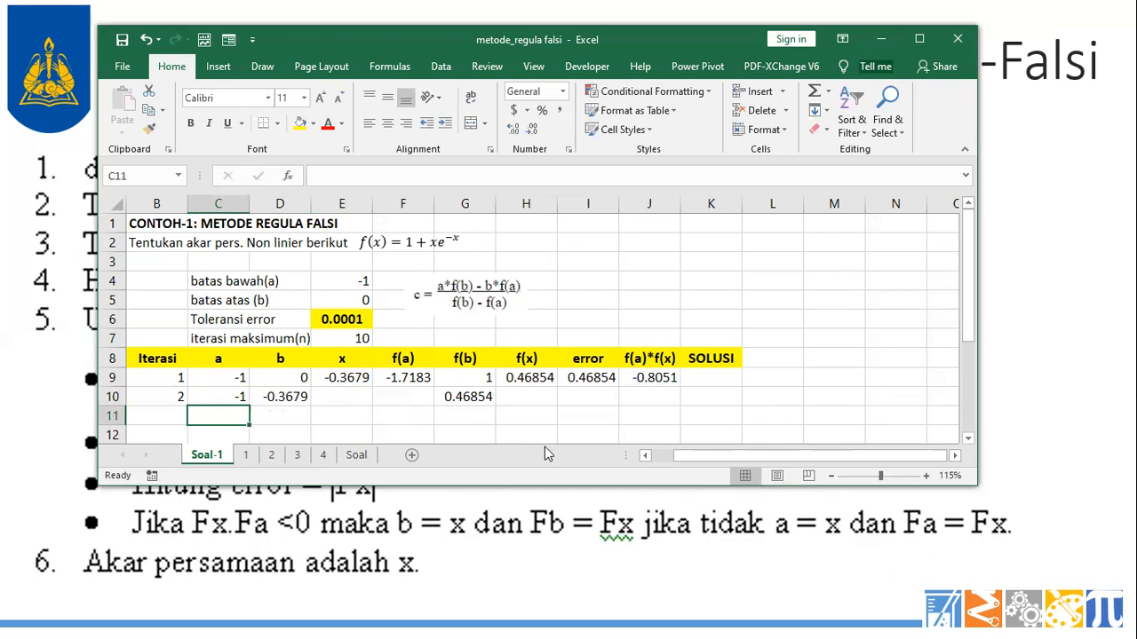
- Enter the formula =IF(J9>0,H9,F9) in F10 to determine f(a) for the second iteration
click(400, 392)
text(=if()
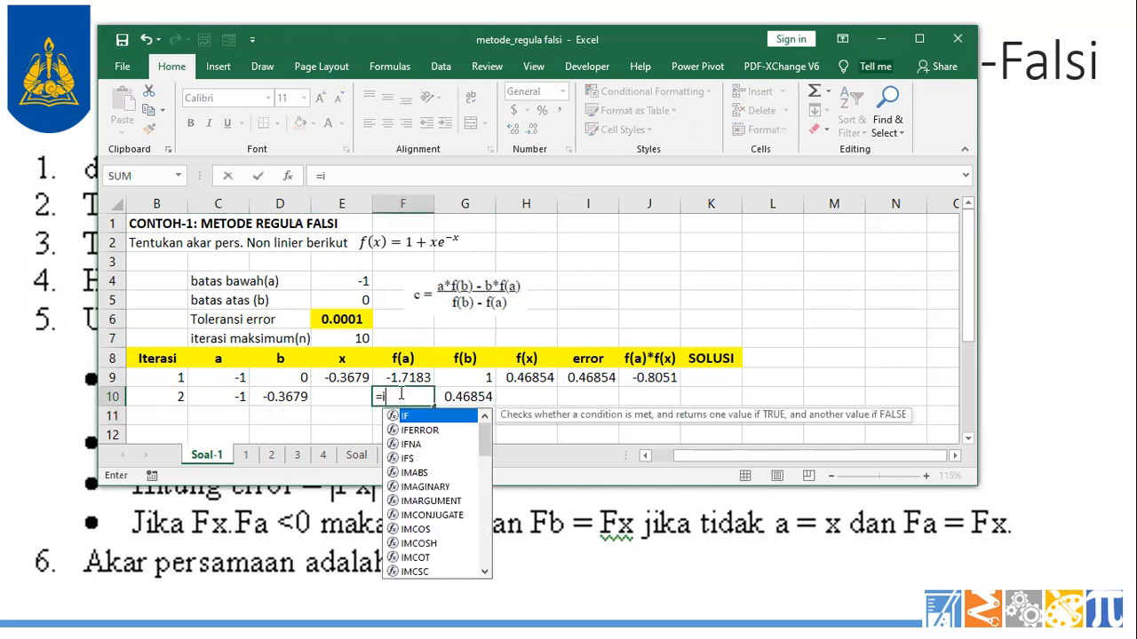
click(647, 378)
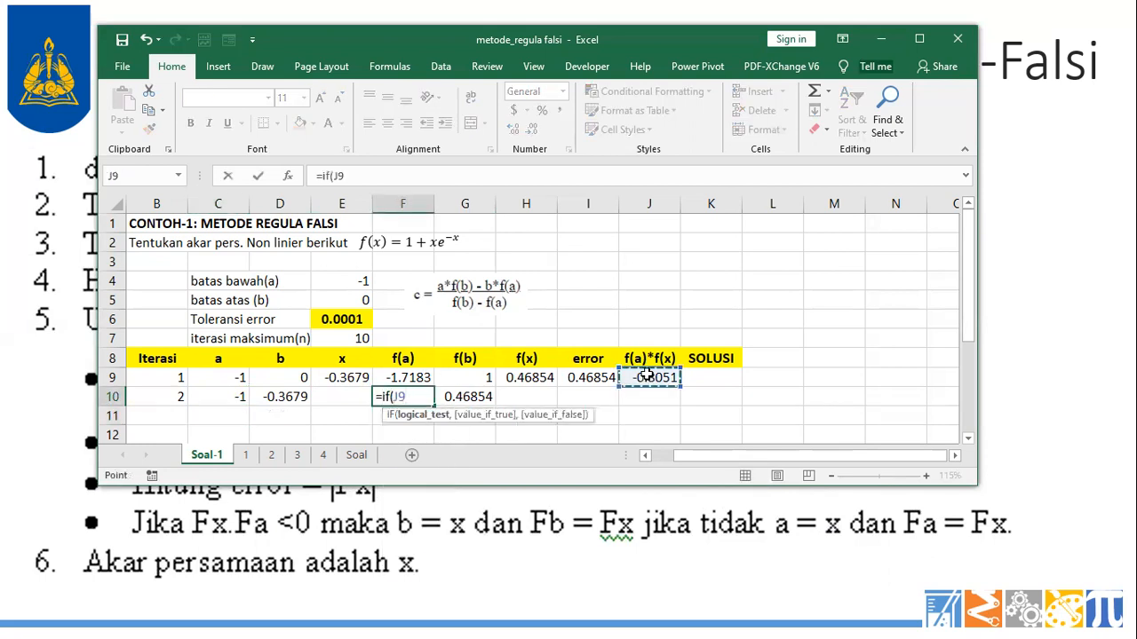
text(>0,)
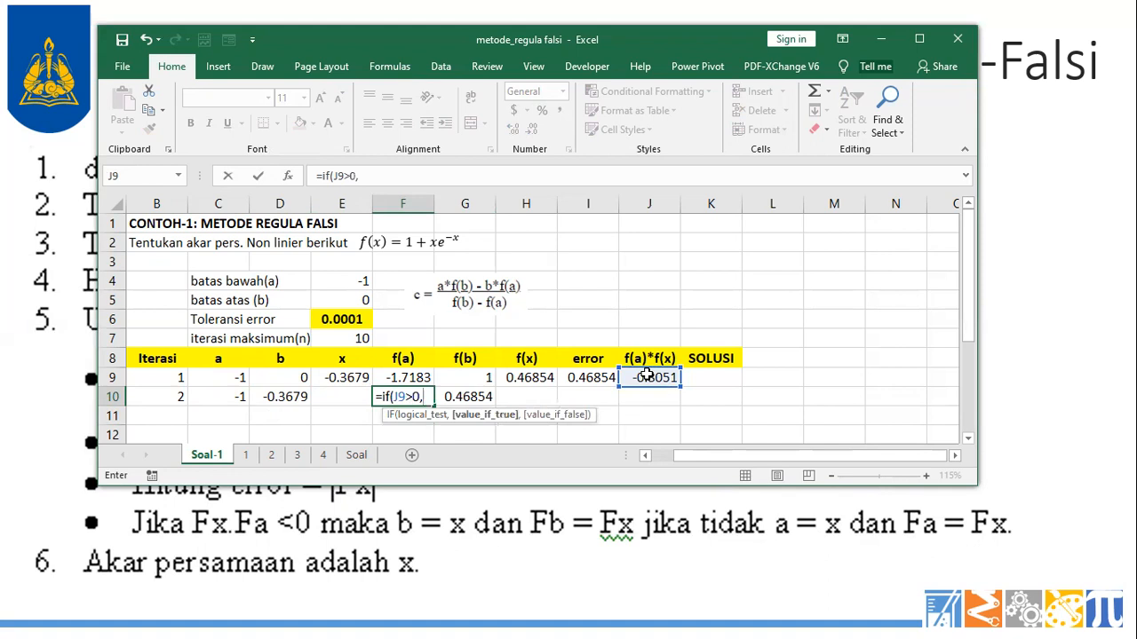
click(522, 378)
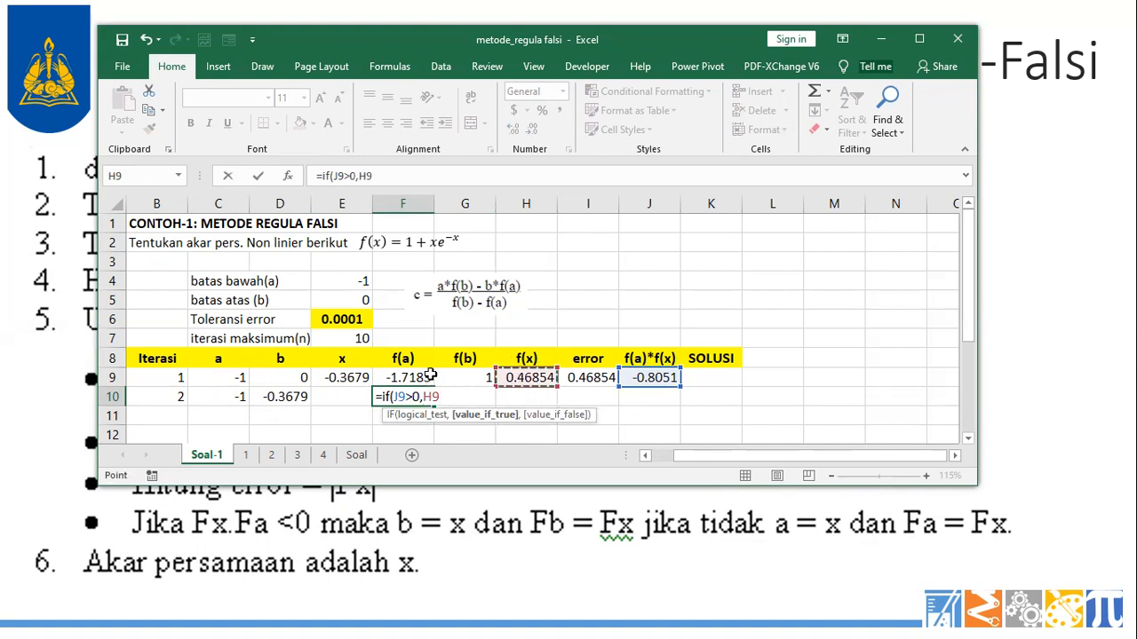
text(,)
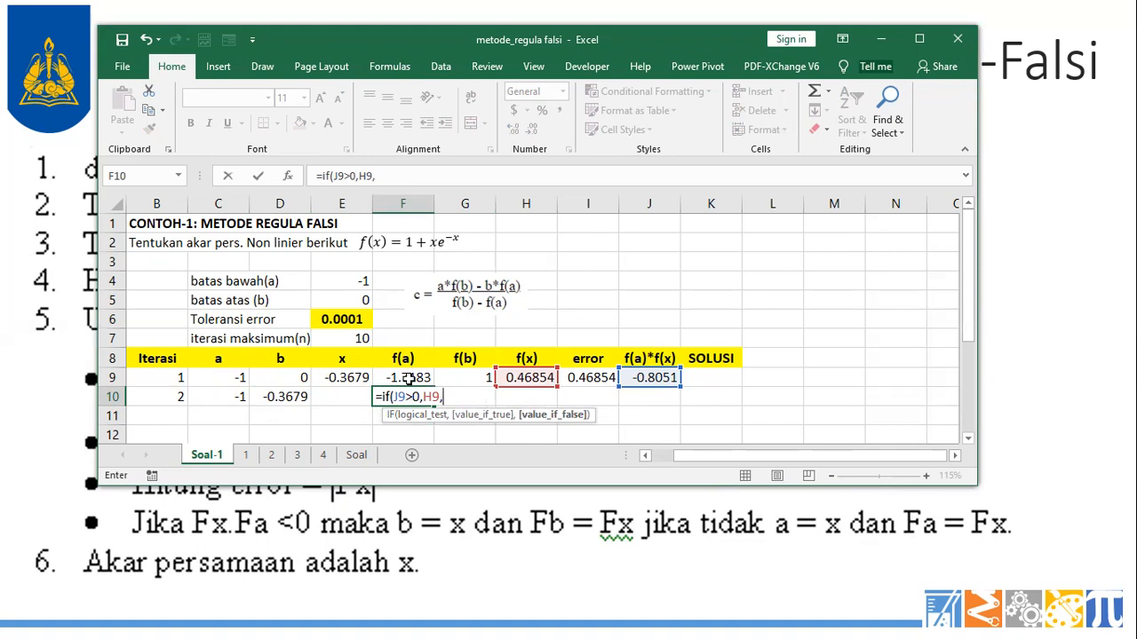
click(430, 379)
text())
key(Return)
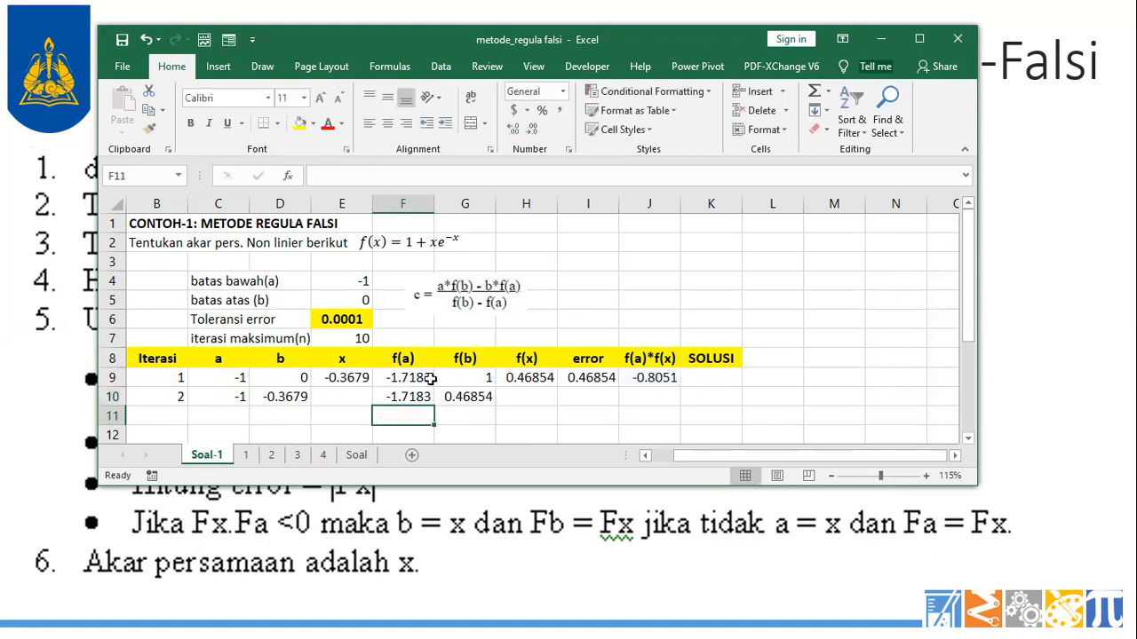
- Fill the x formula from E9 down into E10 and check the copied formula
scroll(619, 386, down, 1)
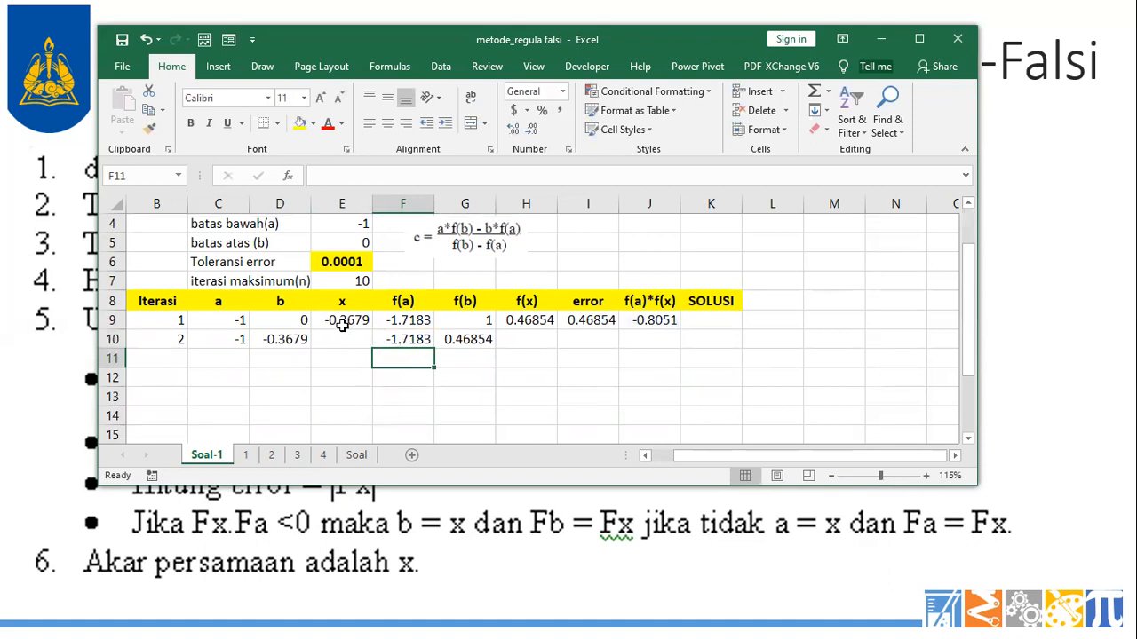
click(342, 325)
drag(371, 329, 371, 345)
click(349, 336)
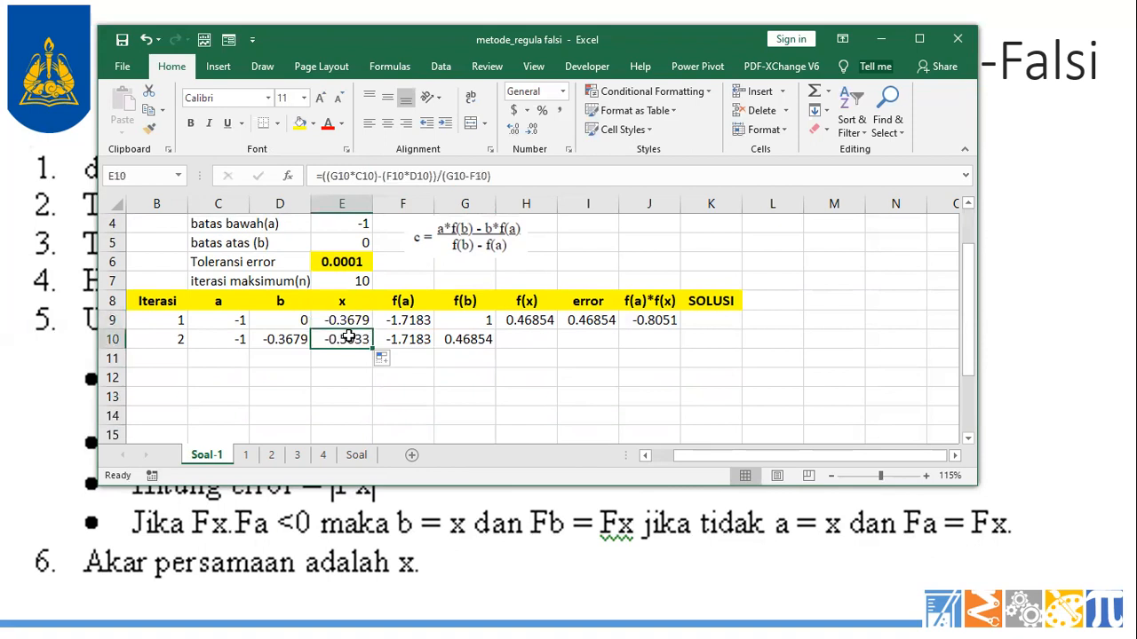
- Fill the f(x), error and f(a)*f(x) formulas from H9:J9 down into row 10
click(530, 320)
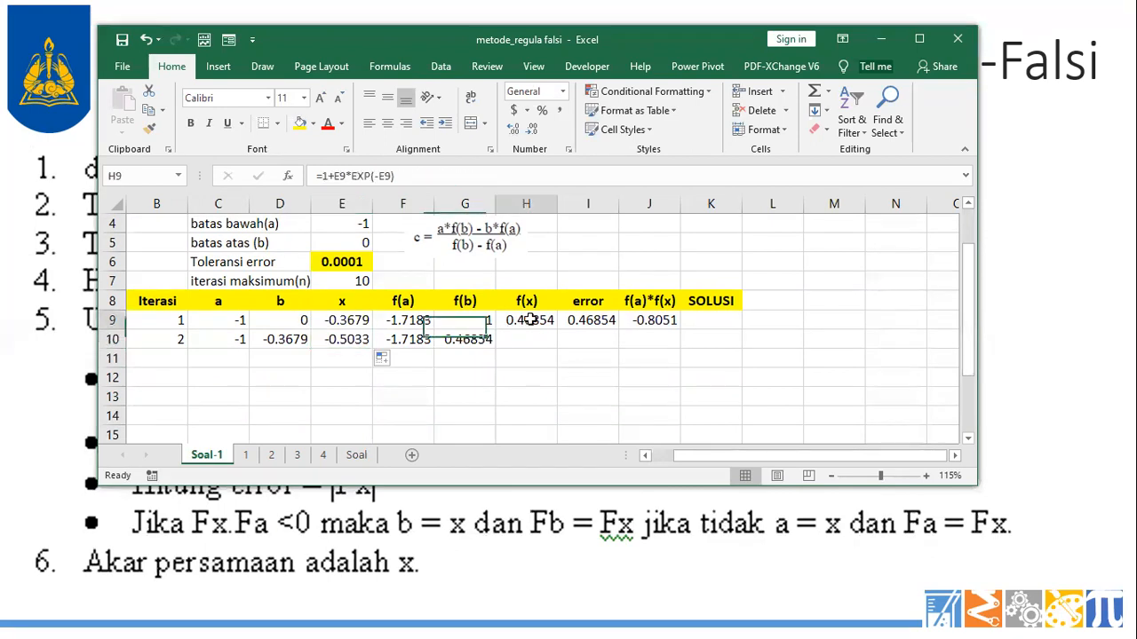
drag(548, 323, 678, 347)
click(553, 385)
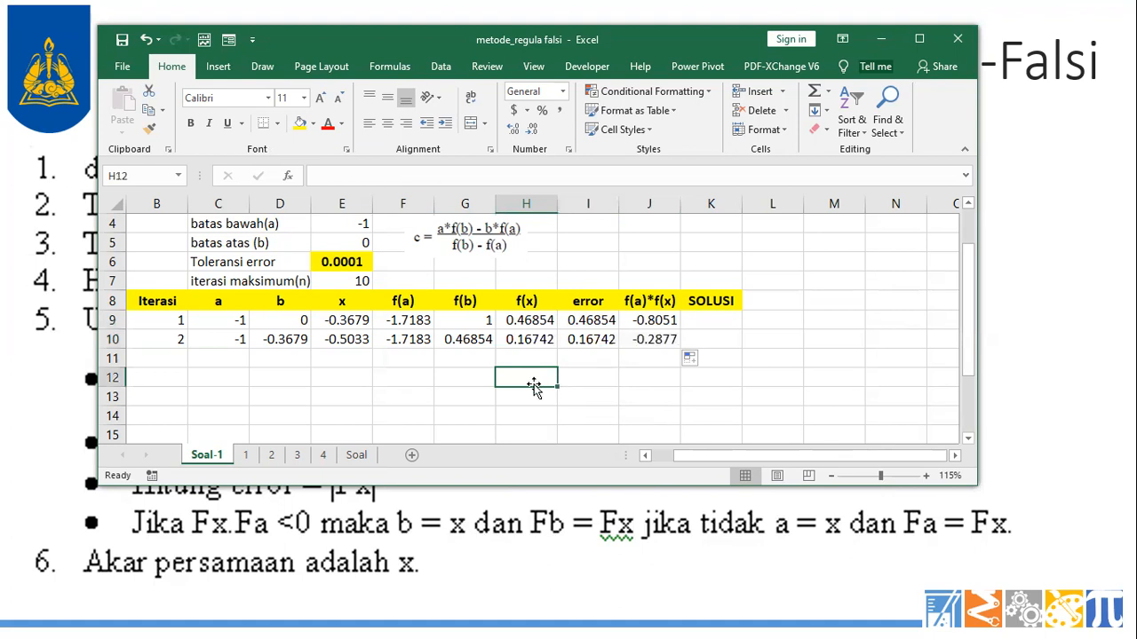
- Fill the C10:J10 formulas down through row 18 and extend the iteration numbers in column B to 10
drag(230, 344, 667, 336)
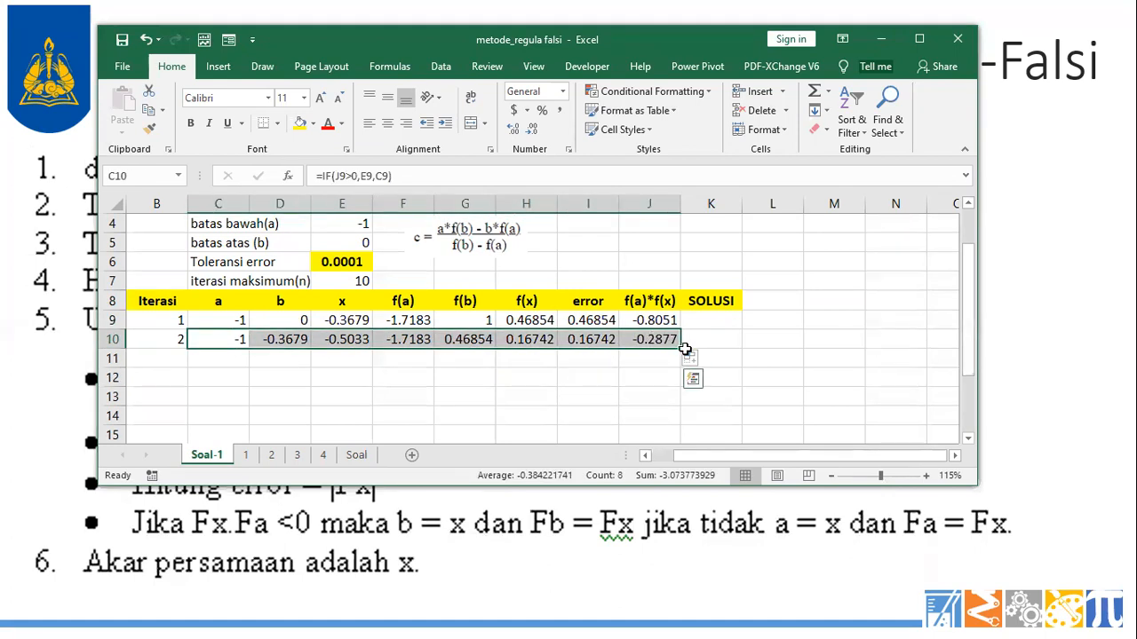
drag(683, 346, 688, 426)
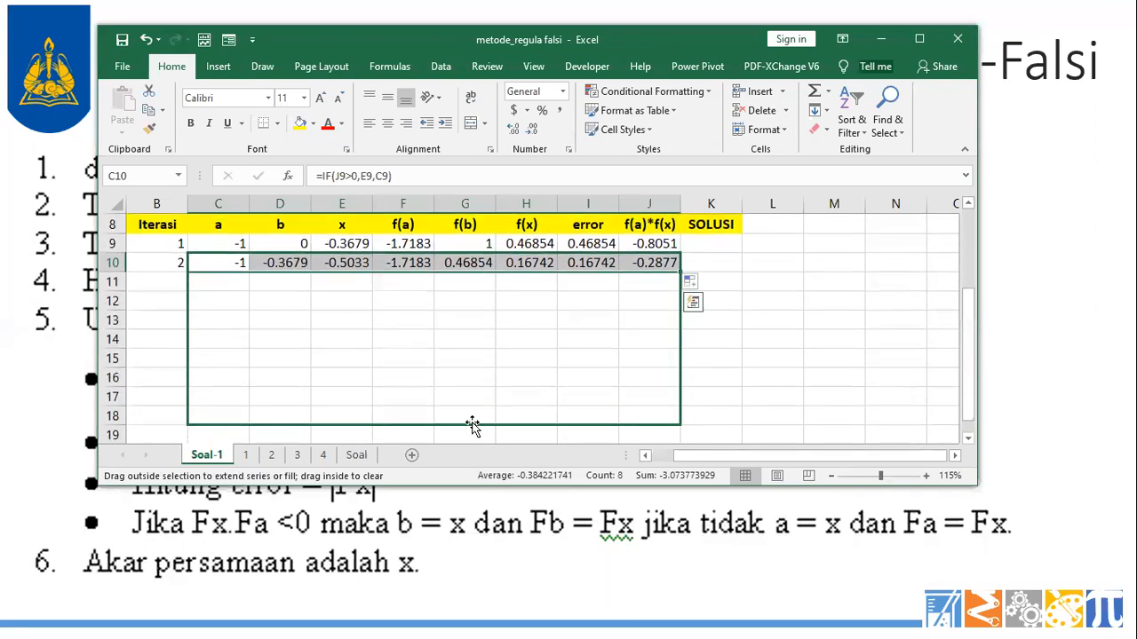
drag(177, 243, 178, 259)
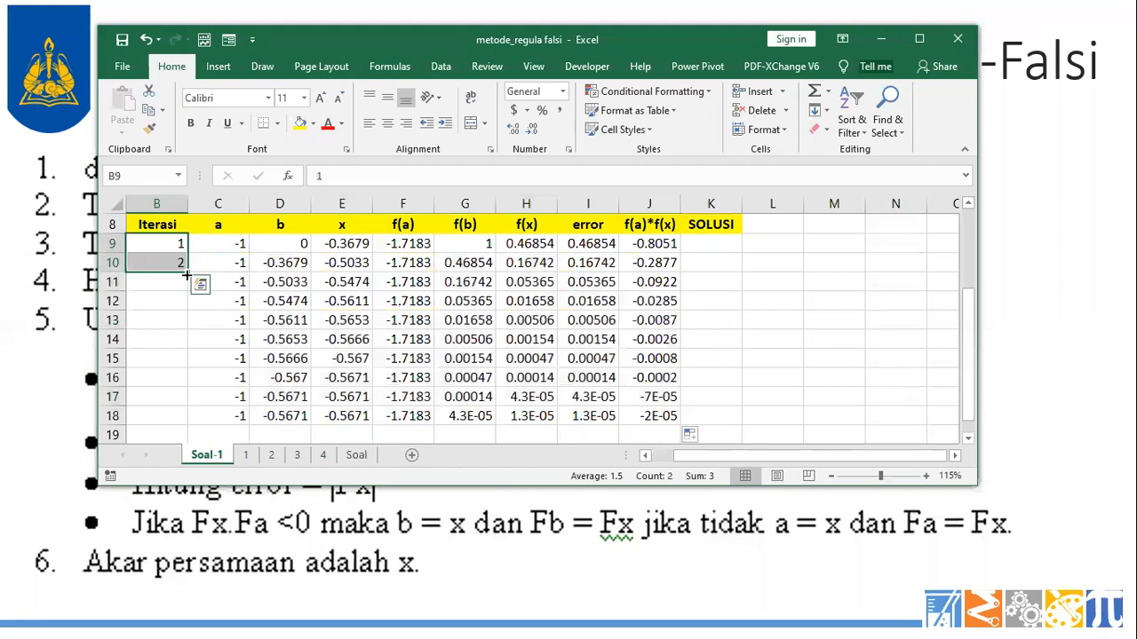
double_click(188, 270)
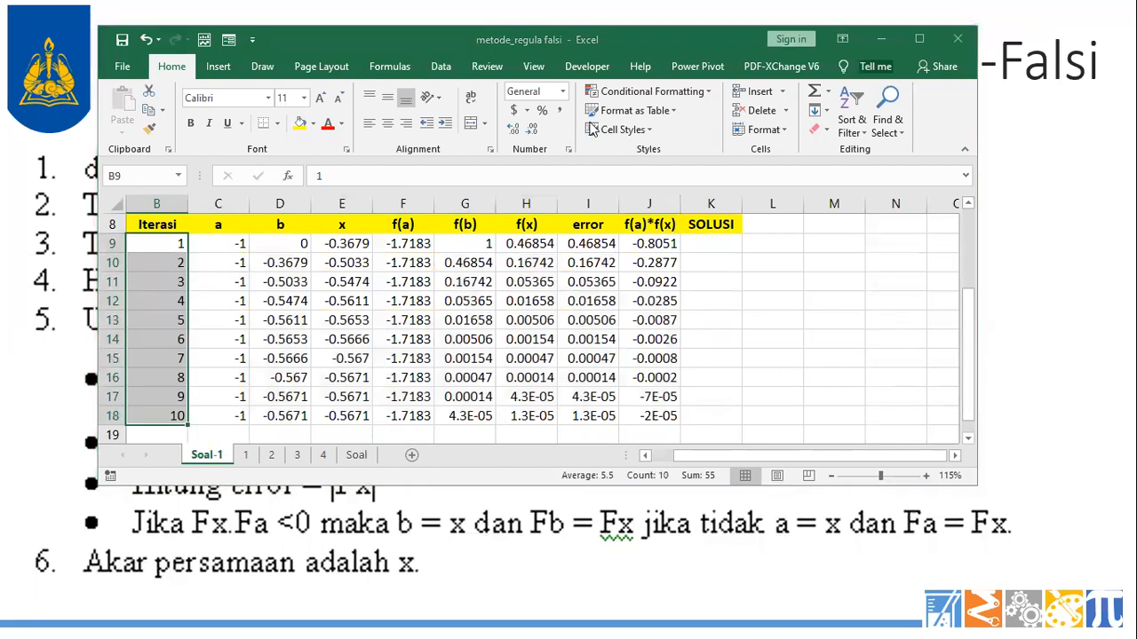
- Examine the second iteration's formulas for a, error, f(a)*f(x) and f(b) in C10, I10, J10 and G10
click(233, 316)
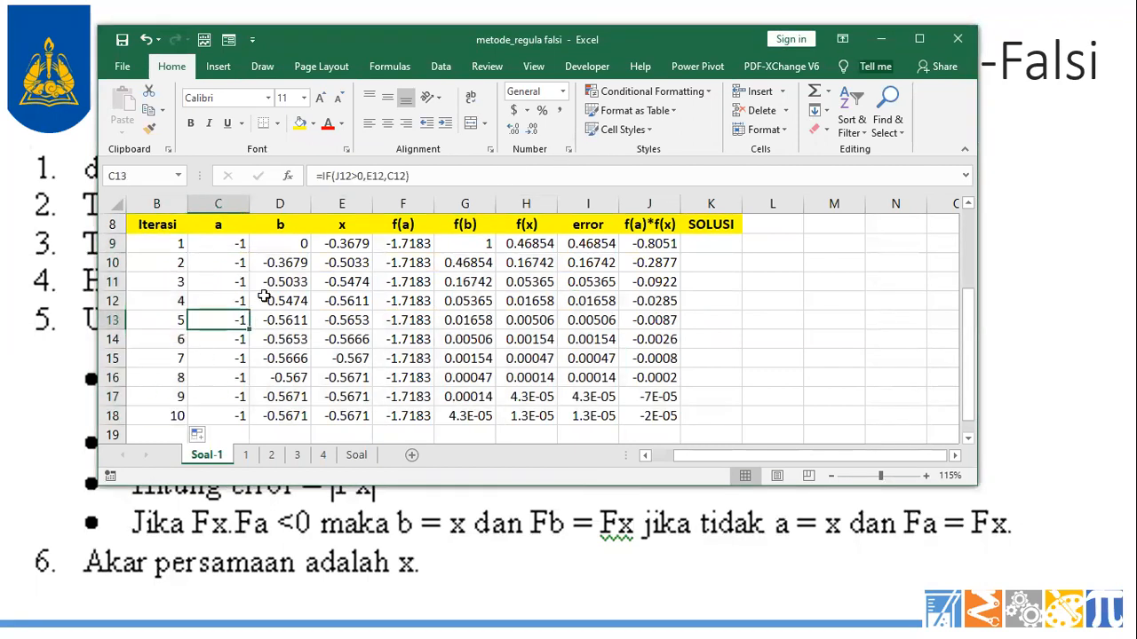
click(234, 256)
key(F2)
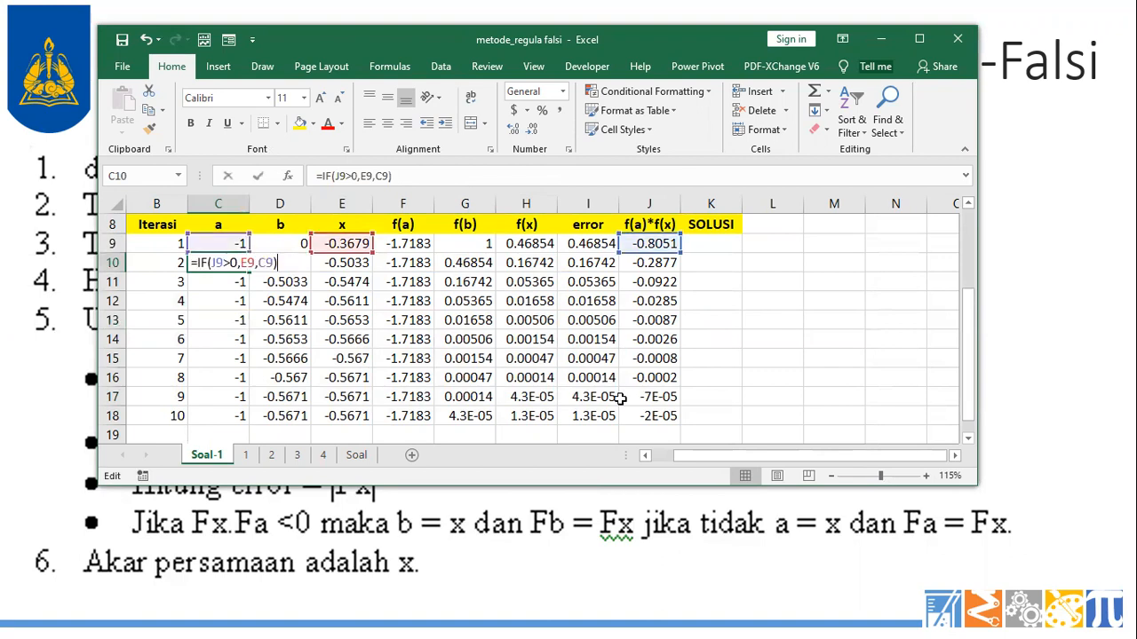
key(Escape)
click(613, 265)
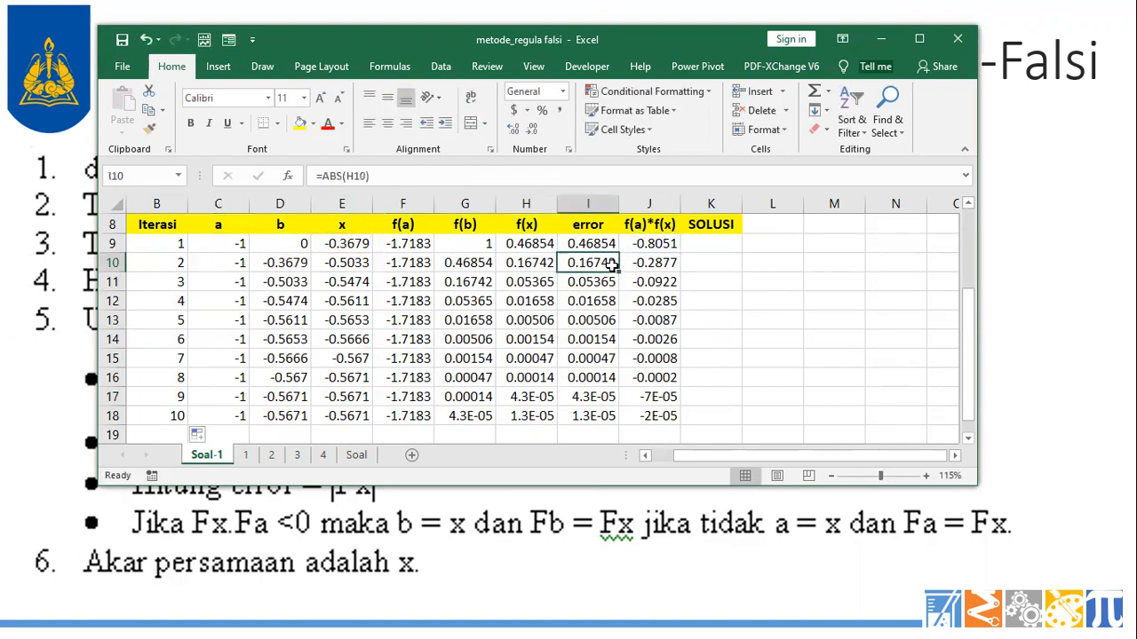
key(F2)
key(Escape)
click(653, 263)
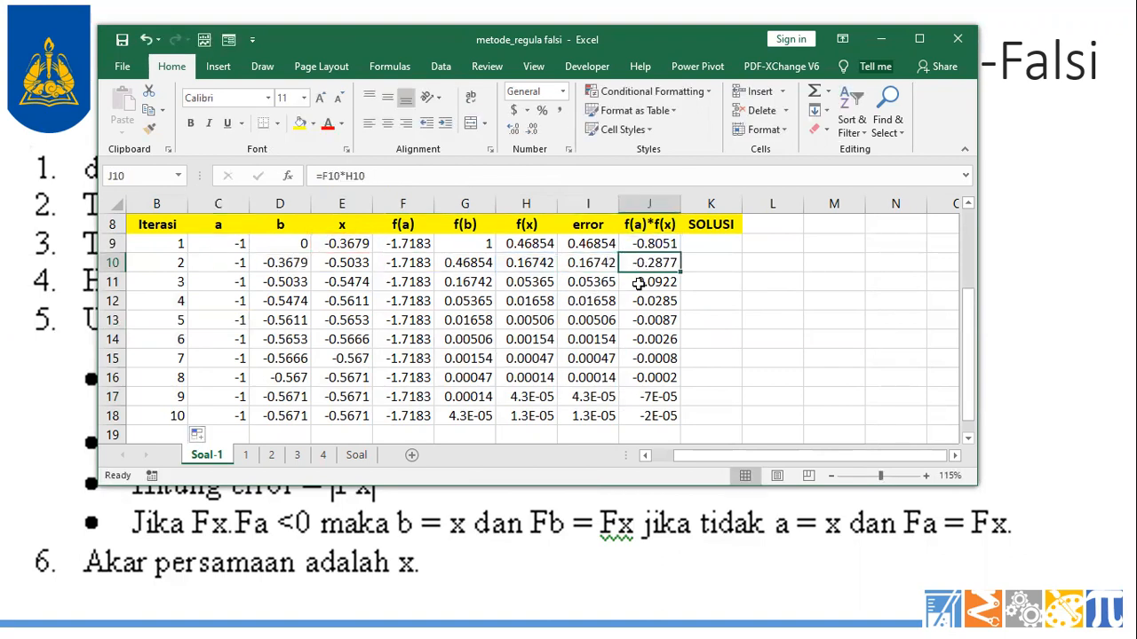
key(F2)
key(Escape)
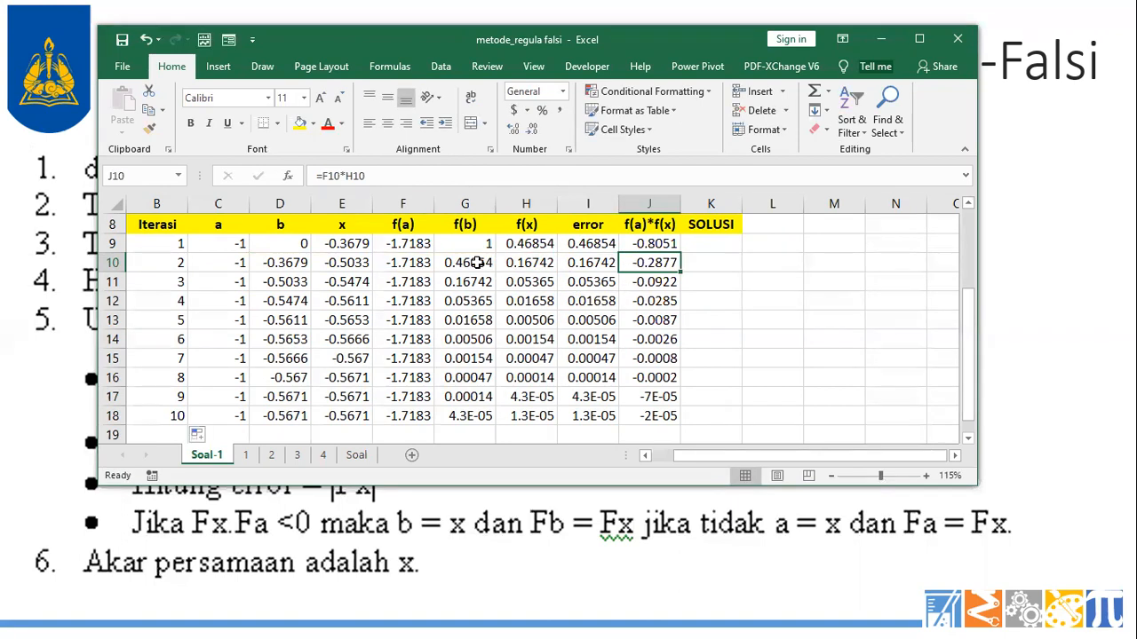
click(478, 263)
key(F2)
key(Escape)
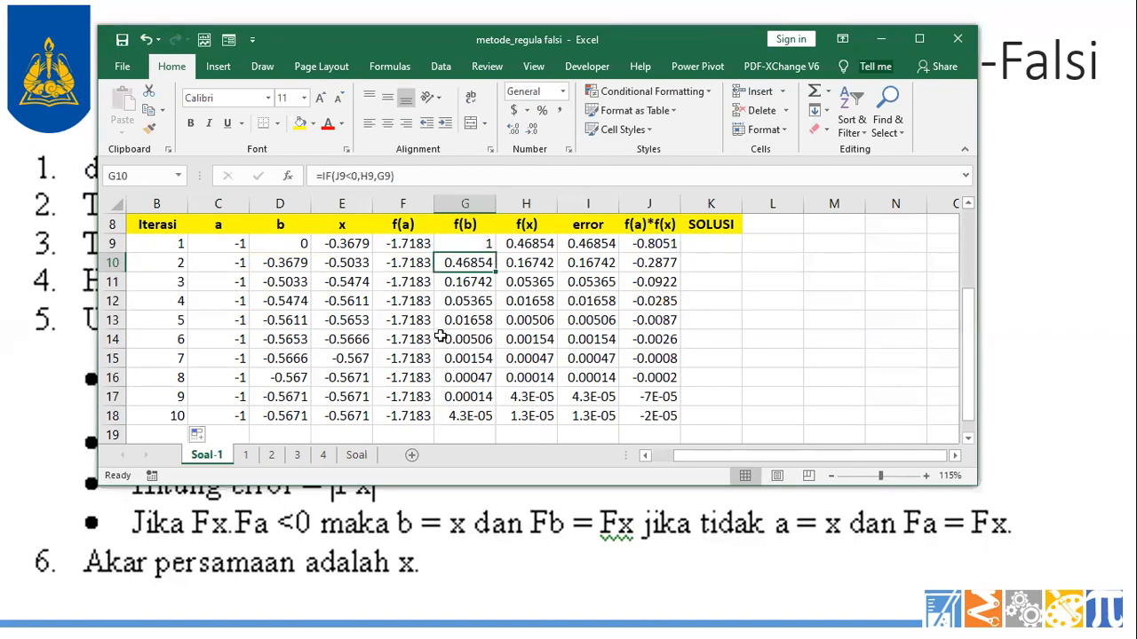
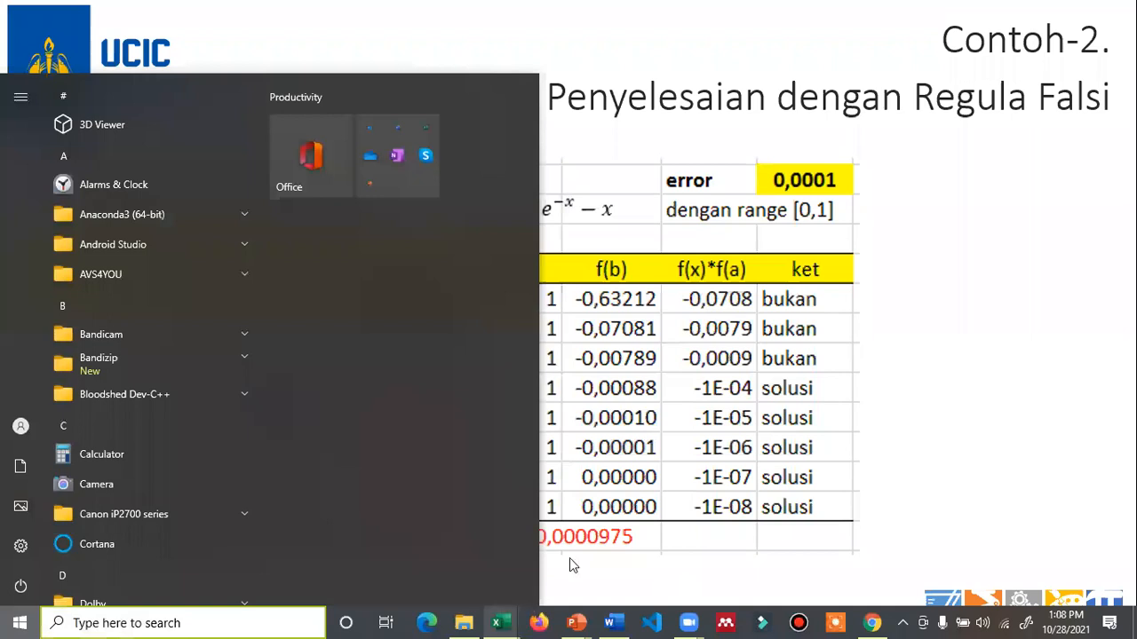
- Switch to the metode_regula falsi workbook in Excel and add a worksheet named Soal-2
click(513, 620)
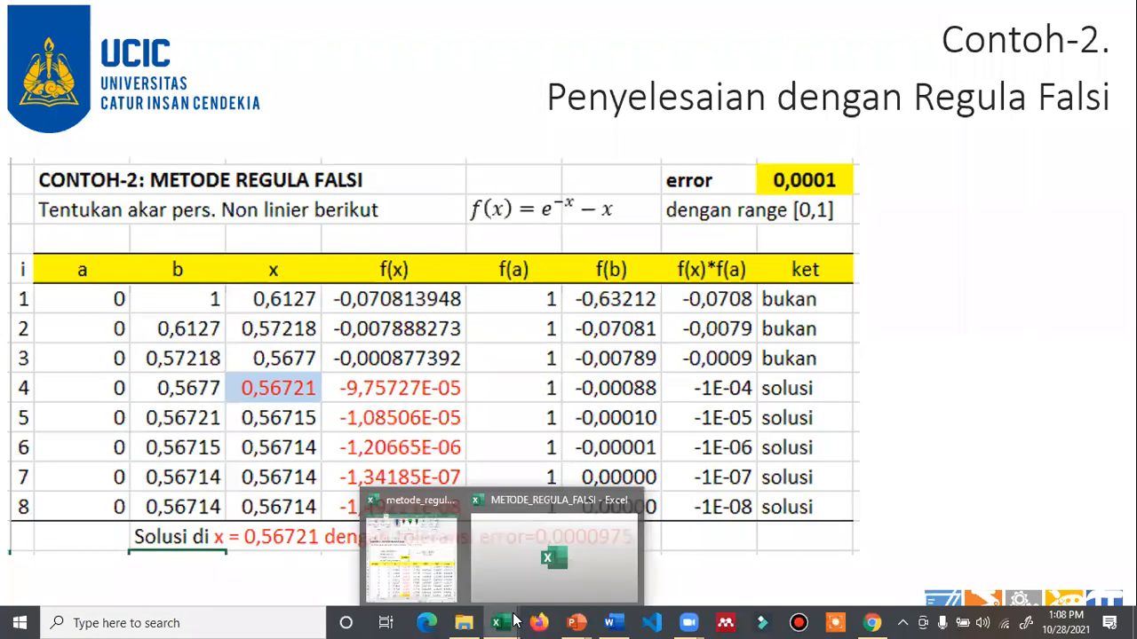
click(433, 571)
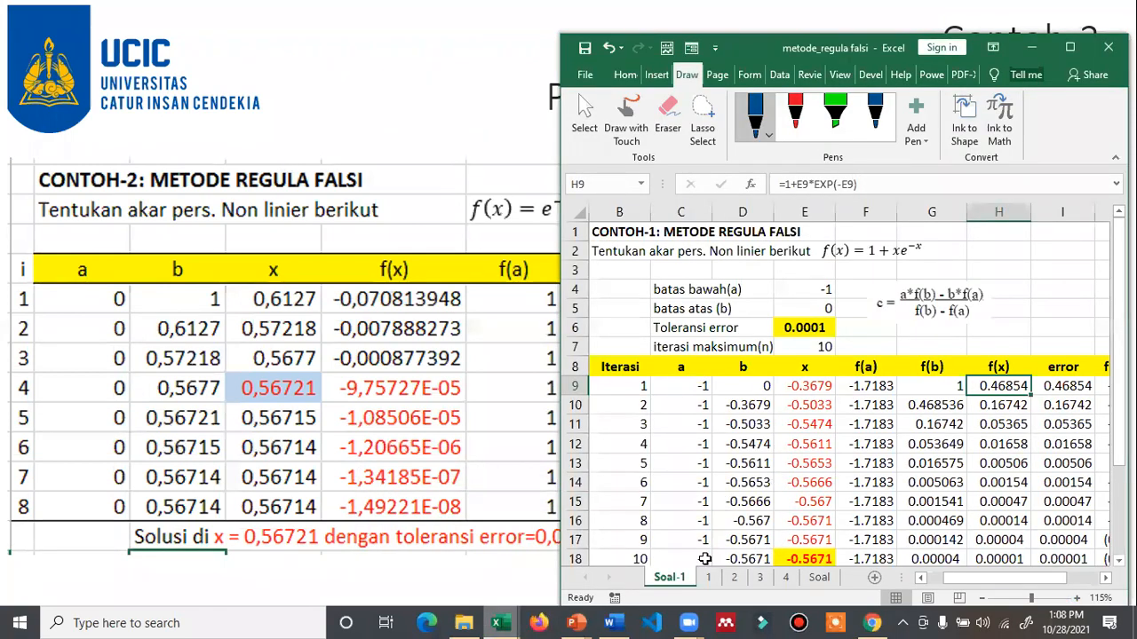
click(874, 577)
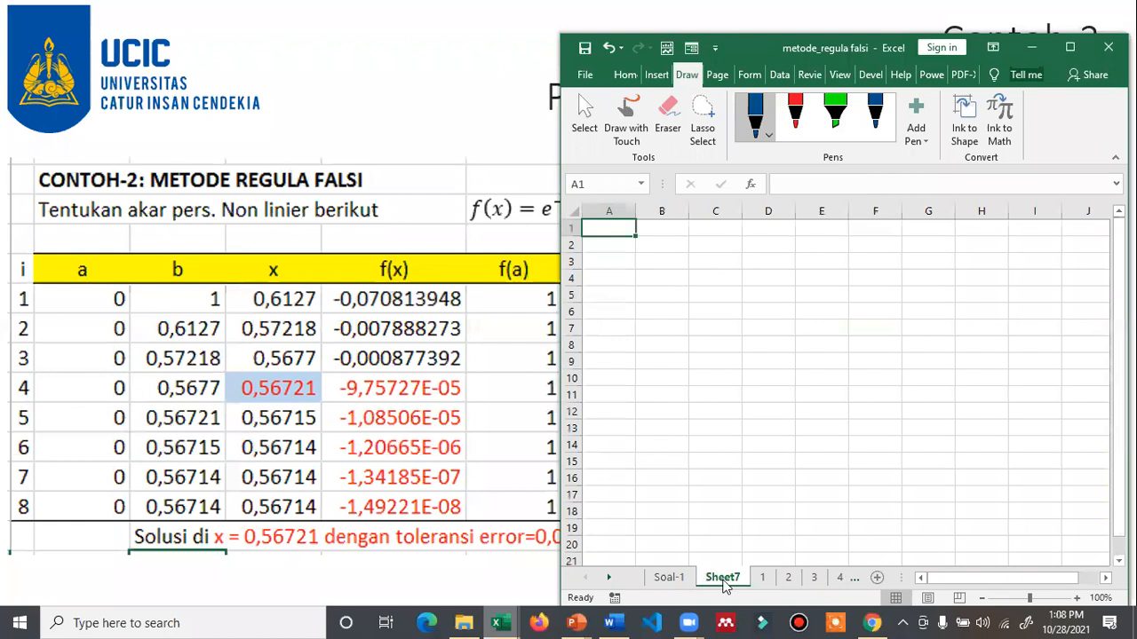
double_click(723, 578)
text(Soal-2)
key(Return)
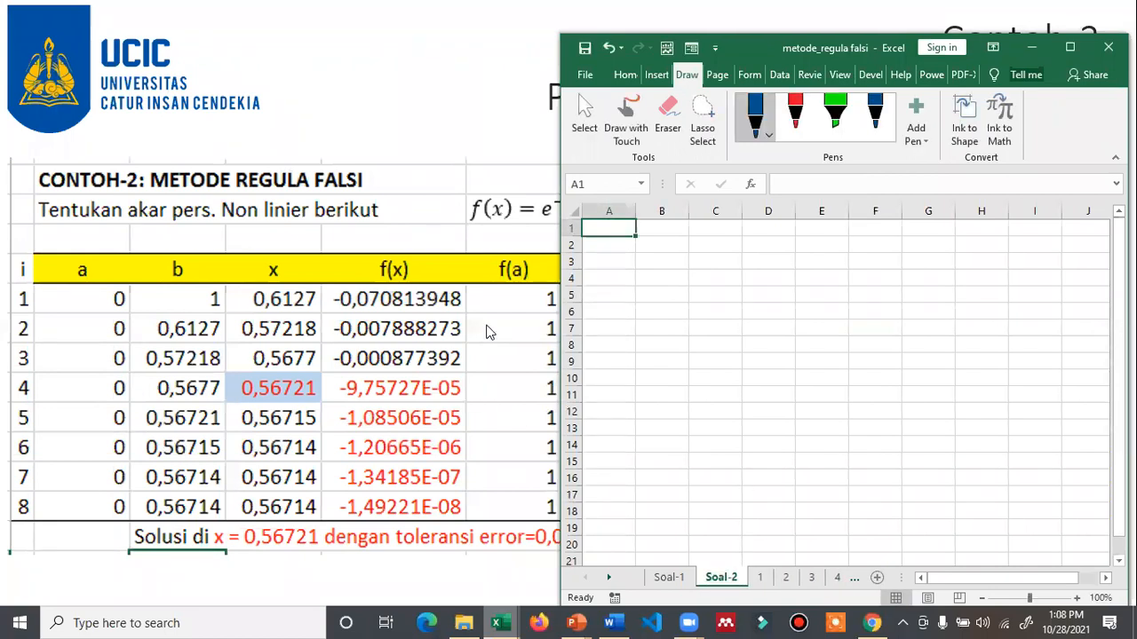
- Copy the problem heading and parameter block B1:H7 from sheet Soal-1 to A1 of sheet Soal-2
click(669, 578)
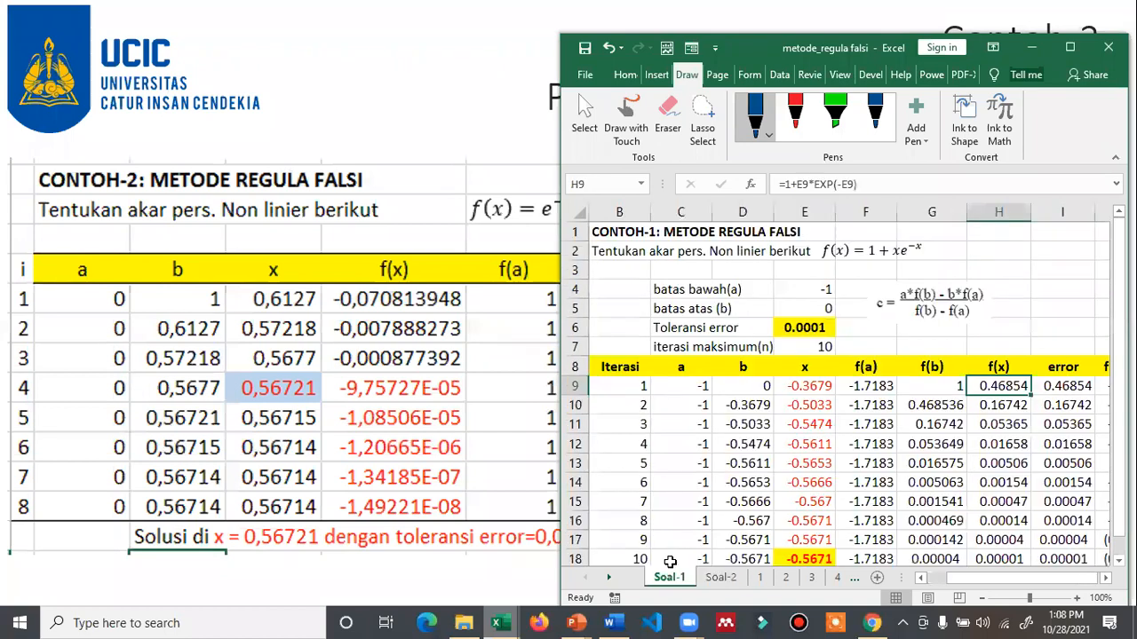
drag(609, 233, 973, 344)
key(ctrl+c)
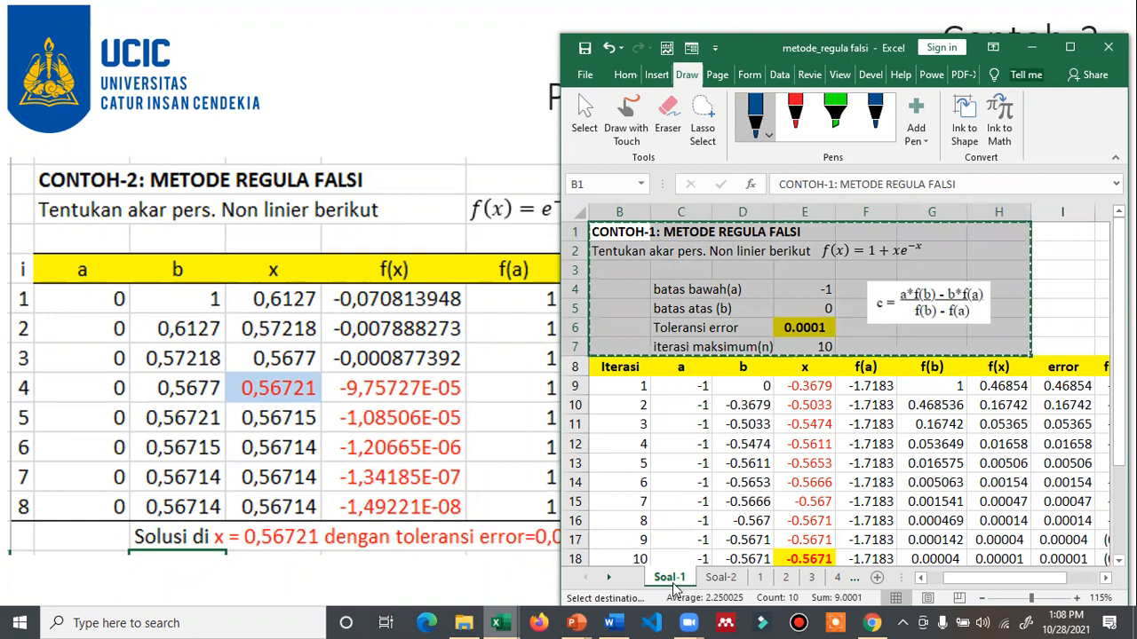
click(719, 577)
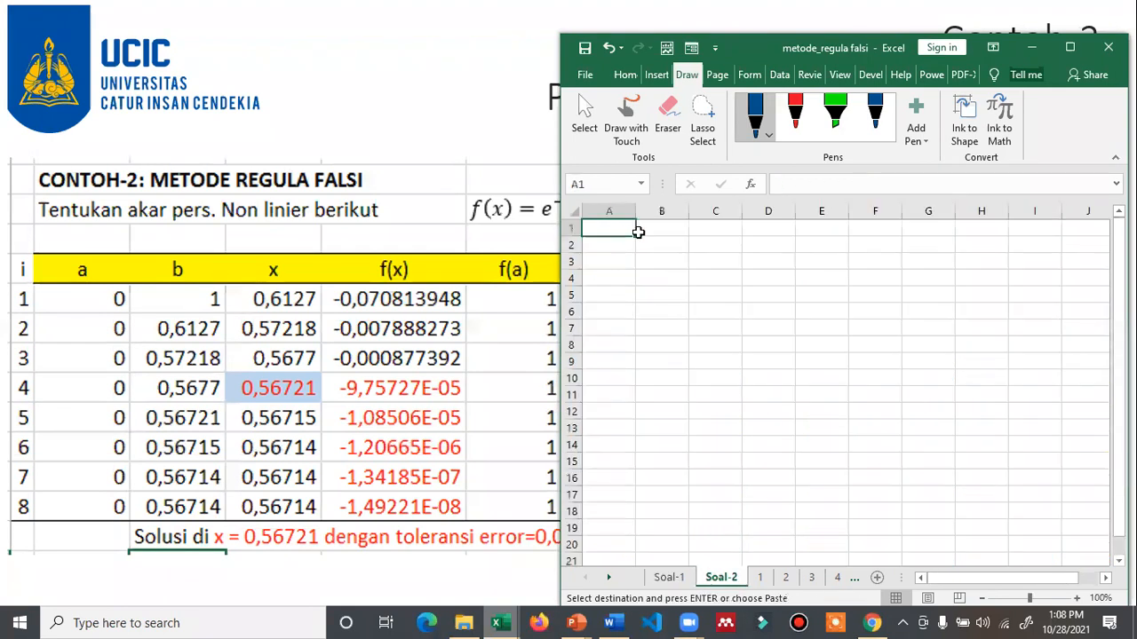
key(ctrl+v)
click(685, 415)
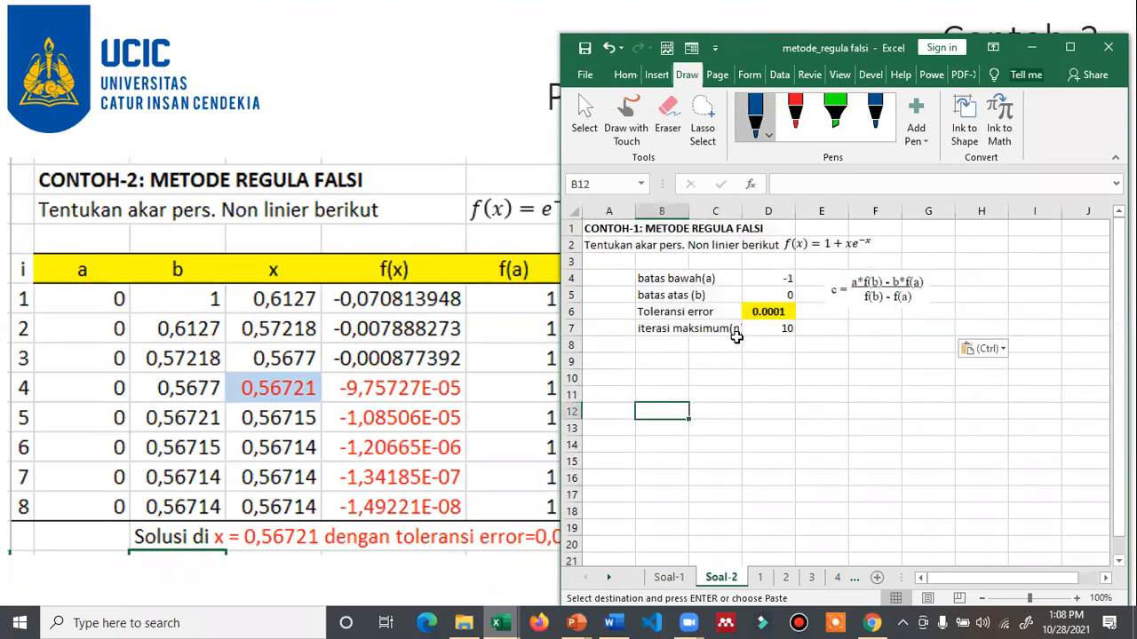
- Change the title in A1 of Soal-2 to CONTOH-2: METODE REGULA FALSI
double_click(635, 229)
key(BackSpace)
text(2)
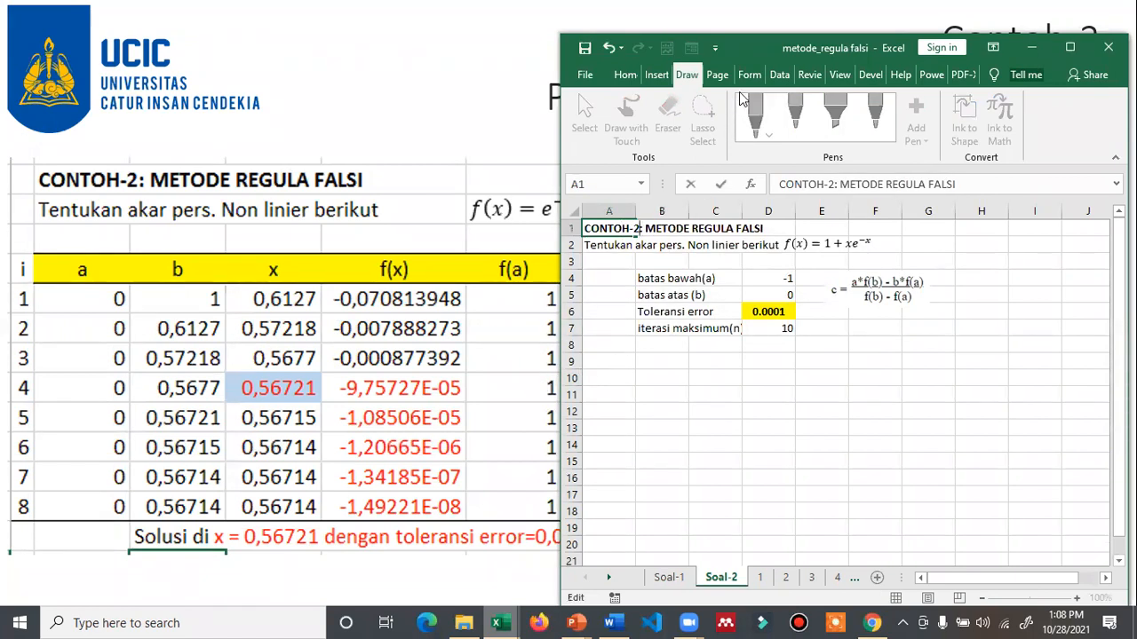
- Switch to the Contoh-2 slide and copy a screen capture of its function f(x) = e^-x - x
click(533, 294)
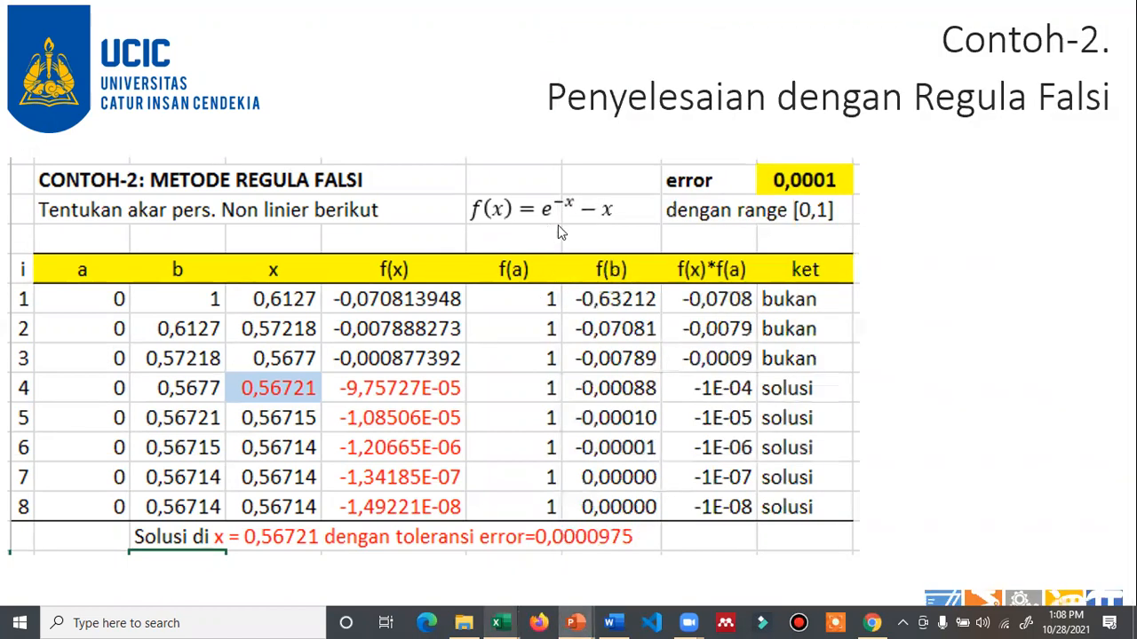
key(alt+shift+t)
drag(458, 183, 619, 230)
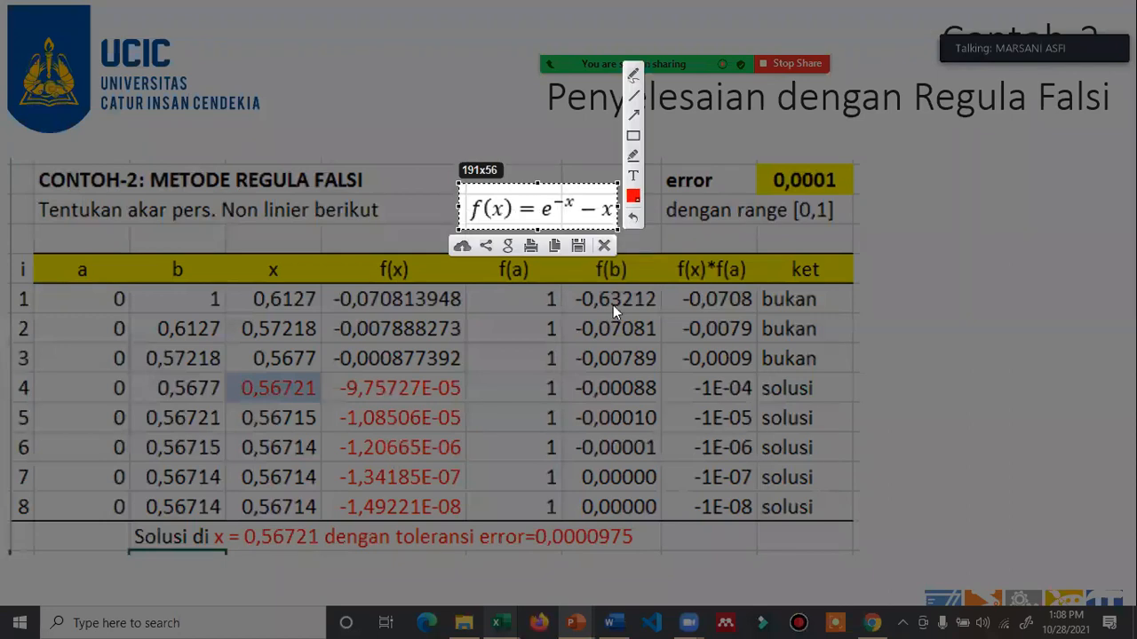
click(554, 246)
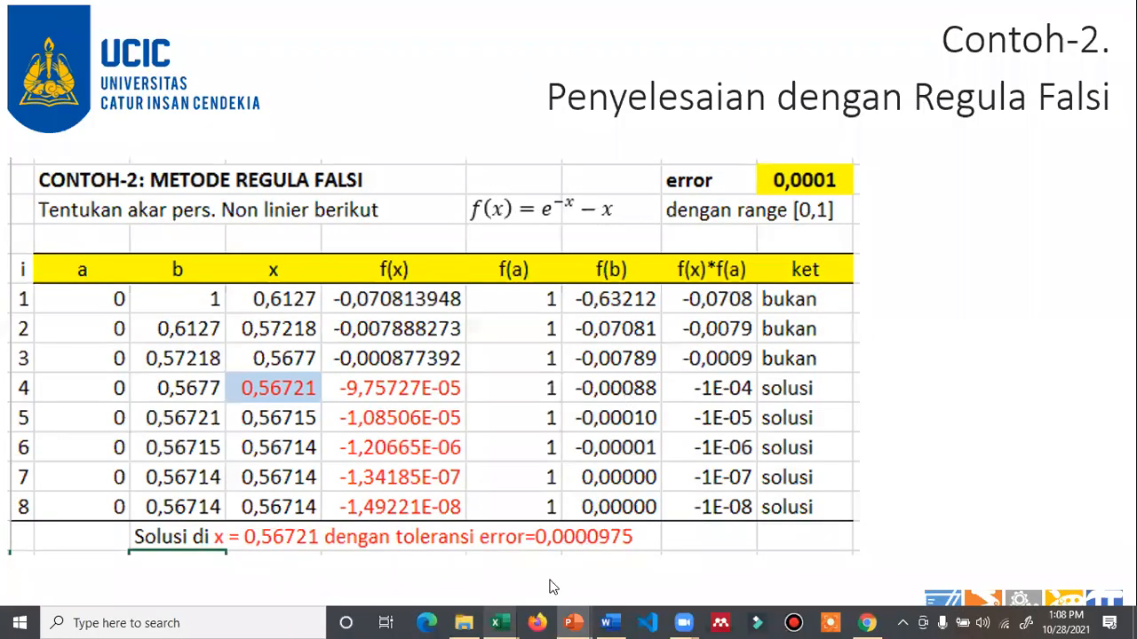
- Switch back to the metode_regula falsi workbook and delete the f(x) = 1 + xe^-x text box in row 2 of Soal-2
key(super)
mouse_move(495, 623)
click(439, 566)
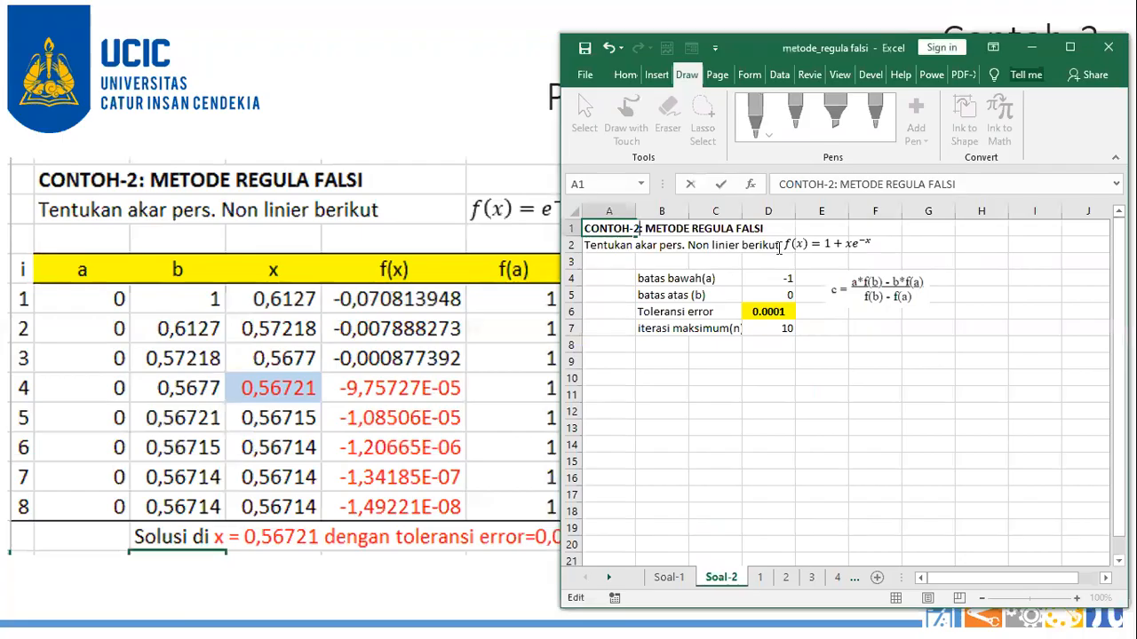
click(832, 248)
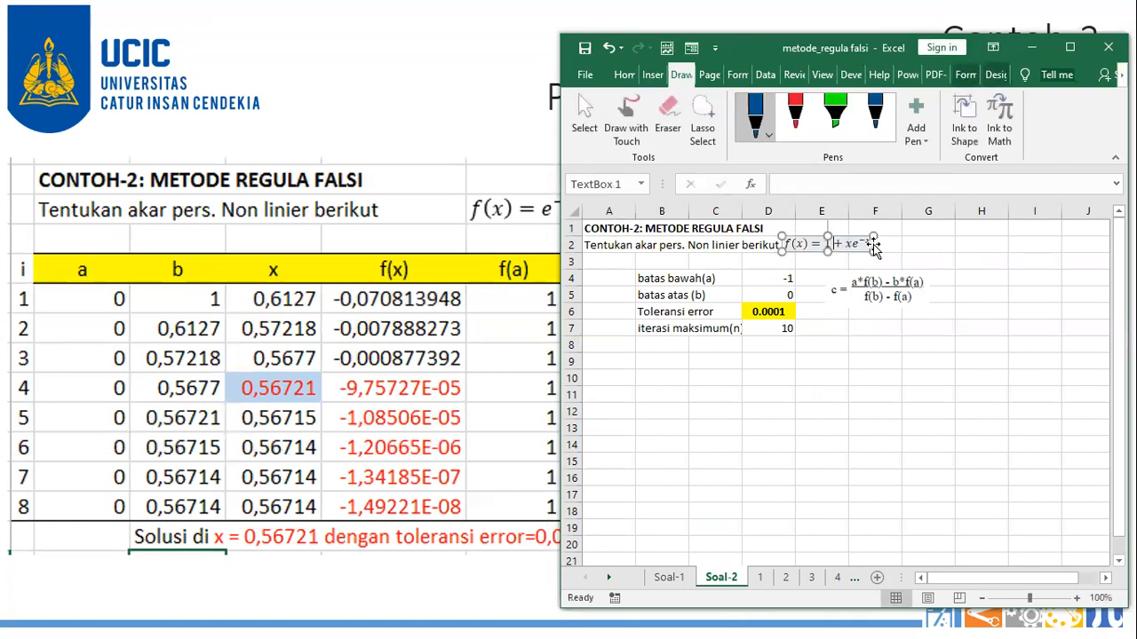
key(Delete)
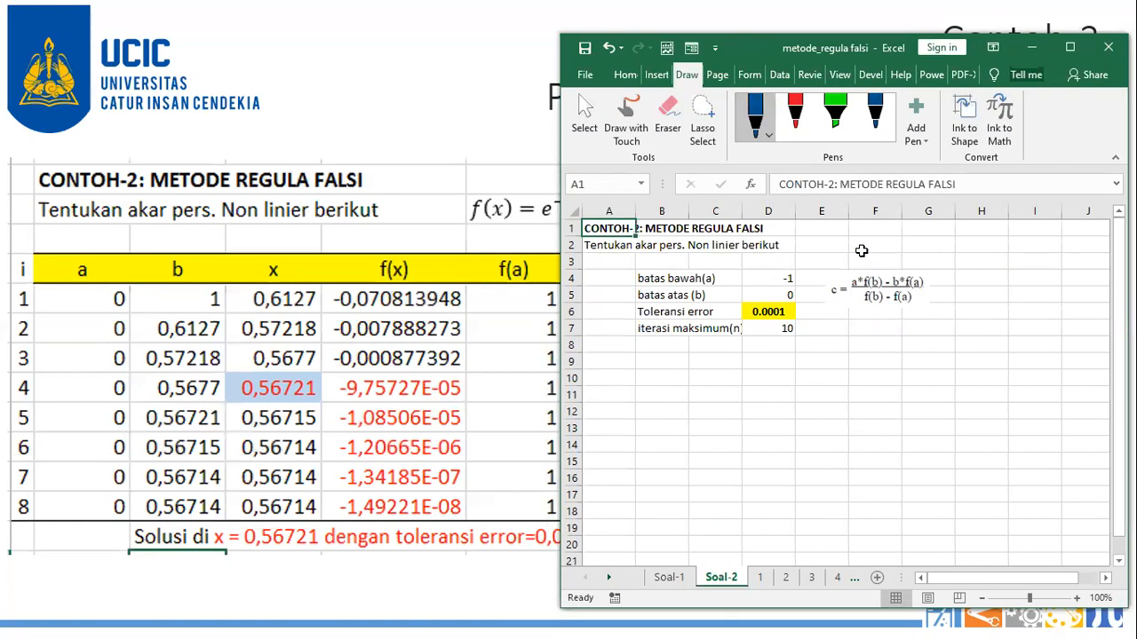
- Paste the captured f(x) = e^-x - x picture and fit it beside the problem statement in row 2
click(868, 262)
key(ctrl+v)
drag(871, 266, 799, 253)
drag(937, 269, 875, 253)
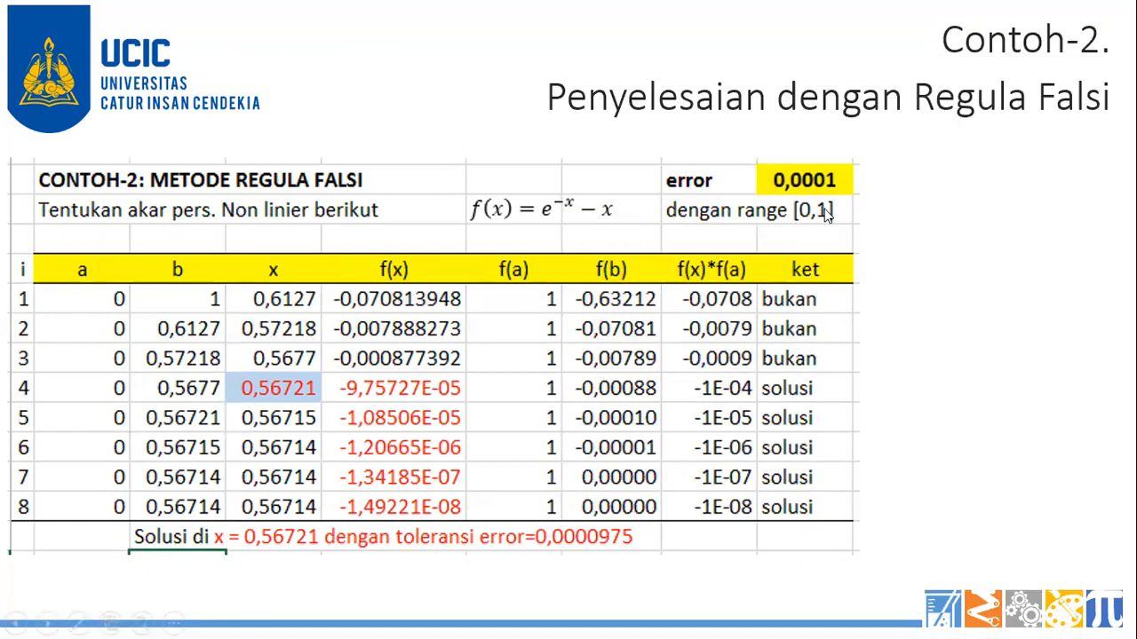
- Return from the slide to the Soal-2 sheet of the metode_regula falsi workbook and deselect the function picture
key(super)
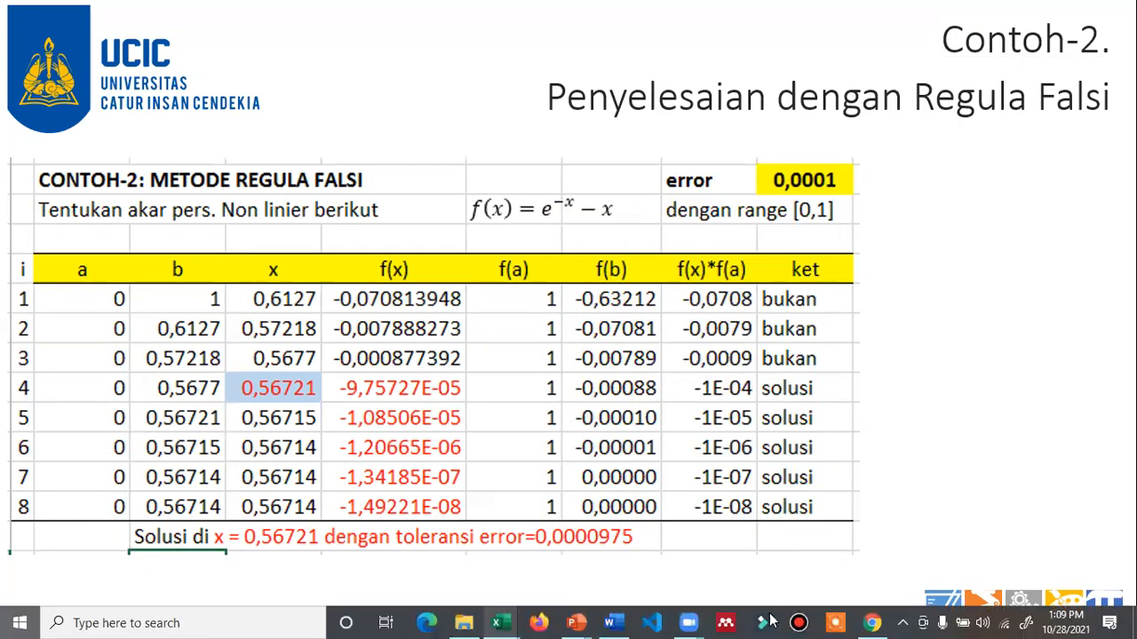
mouse_move(500, 622)
click(543, 573)
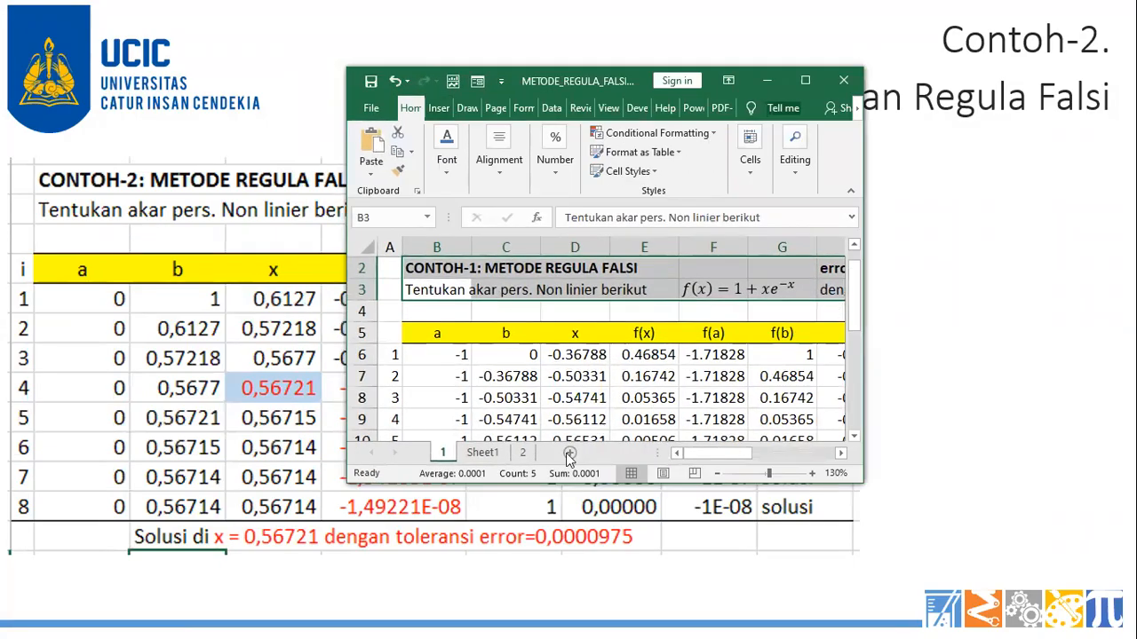
key(super)
mouse_move(497, 619)
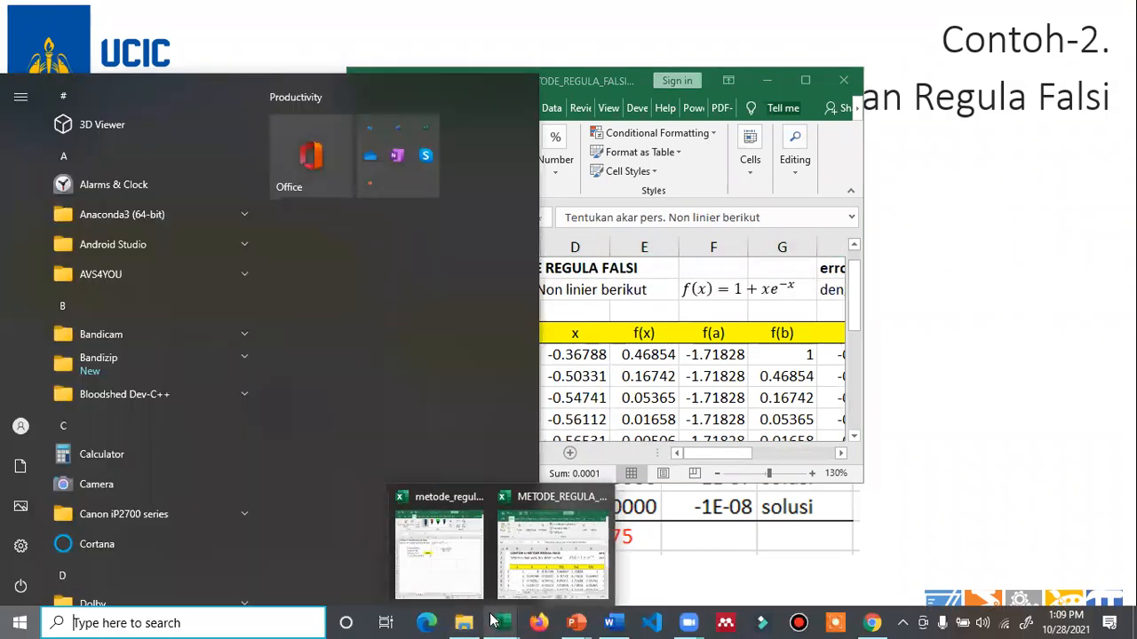
click(434, 577)
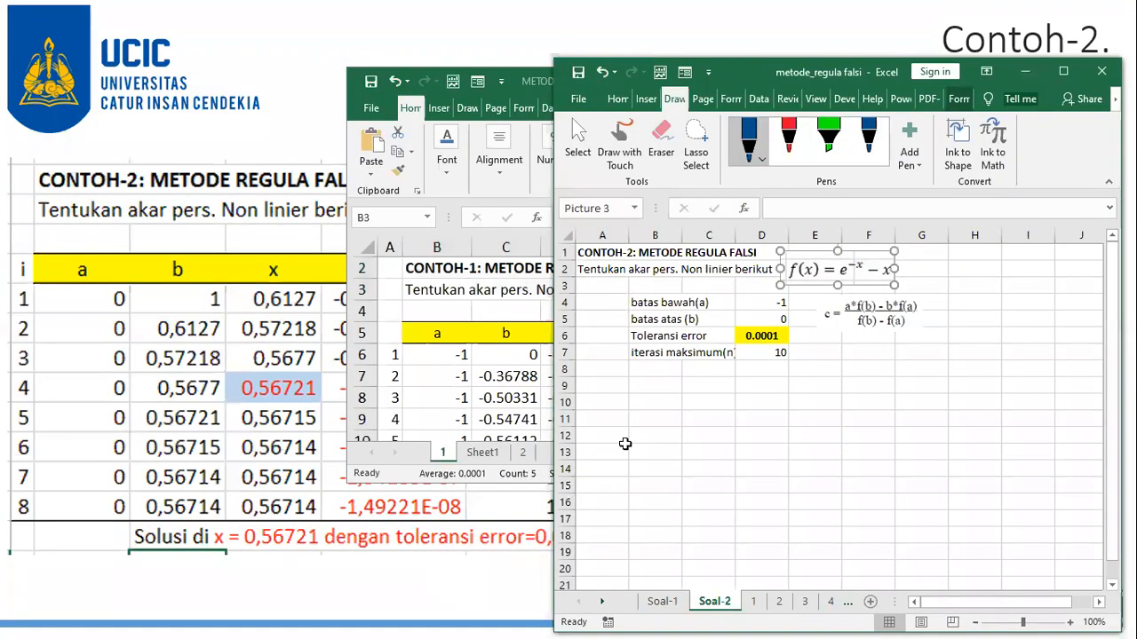
click(650, 400)
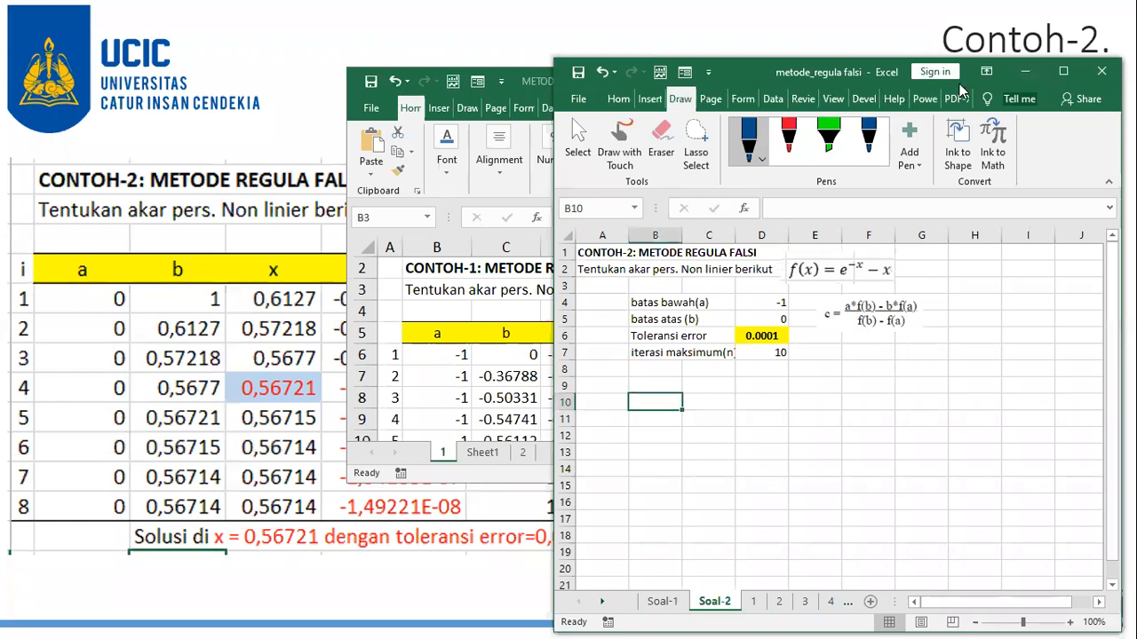
- Copy the yellow iteration header row from Soal-1 and paste it into Soal-2 starting at cell B9
click(531, 81)
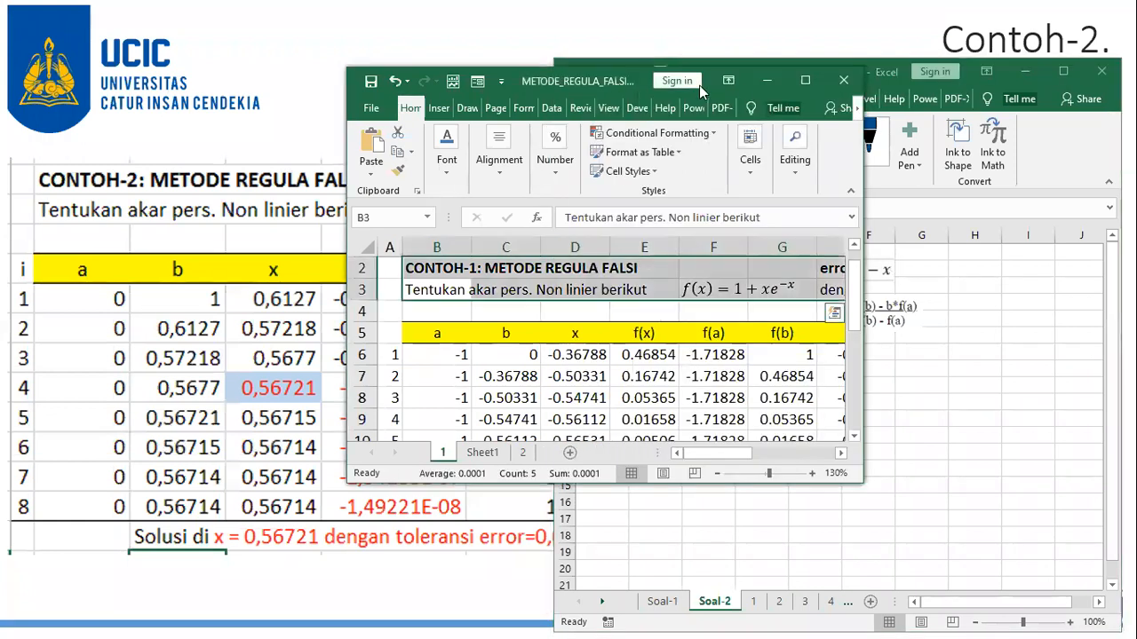
click(768, 83)
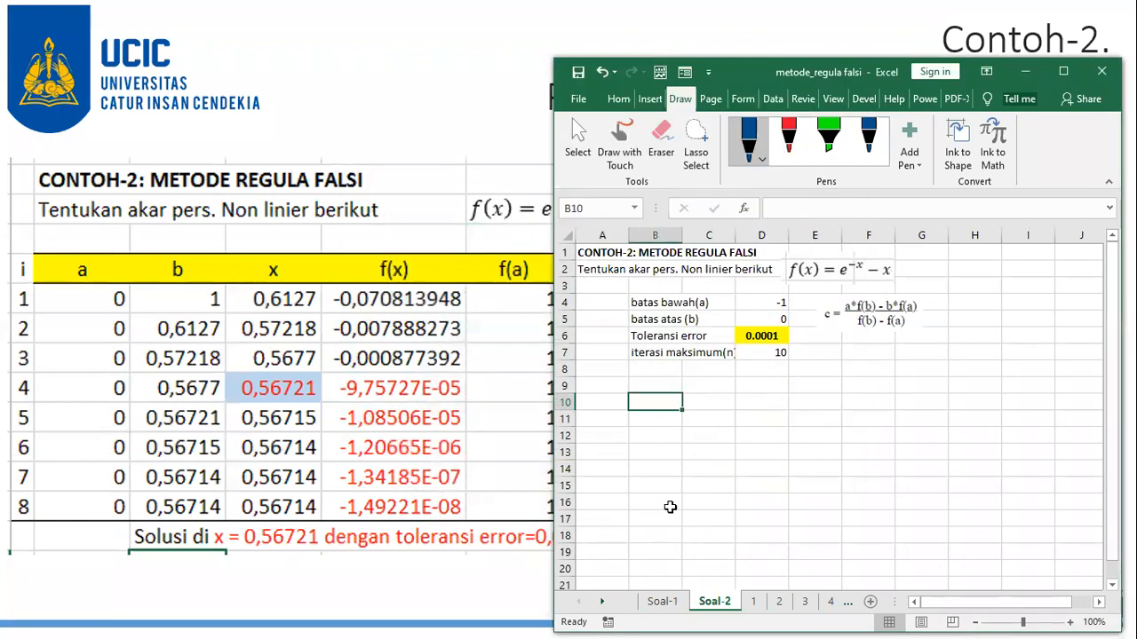
click(660, 602)
drag(619, 396, 1055, 391)
key(ctrl+c)
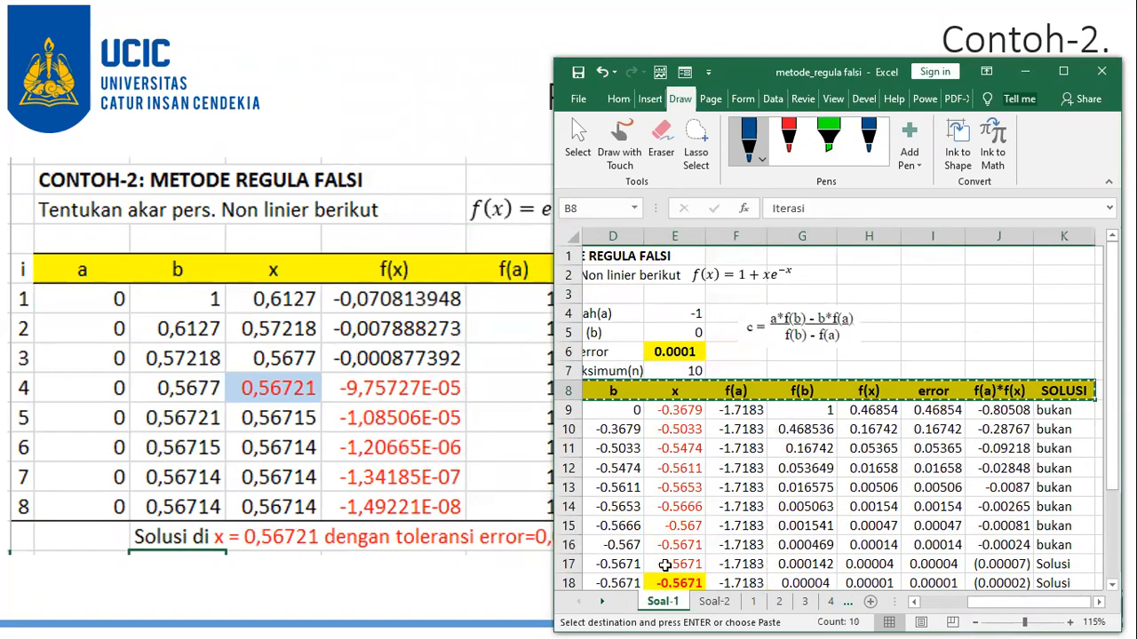
click(714, 603)
click(656, 386)
key(ctrl+v)
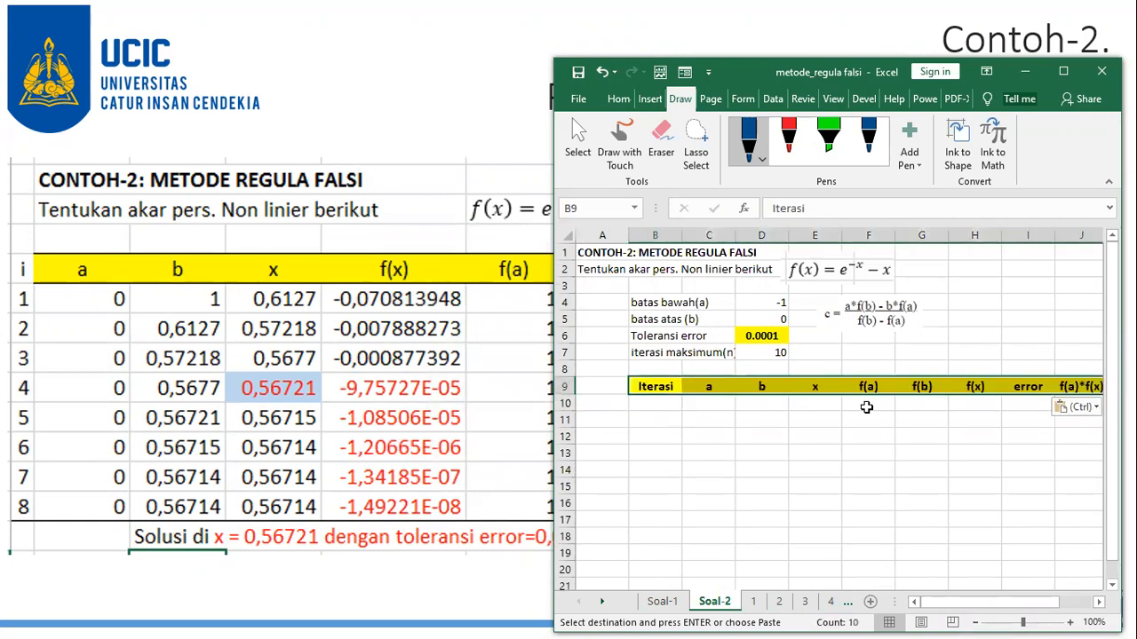
- Set batas bawah (a) to 0 and batas atas (b) to 1 in the Soal-2 parameters, with the workbook maximized
click(1065, 75)
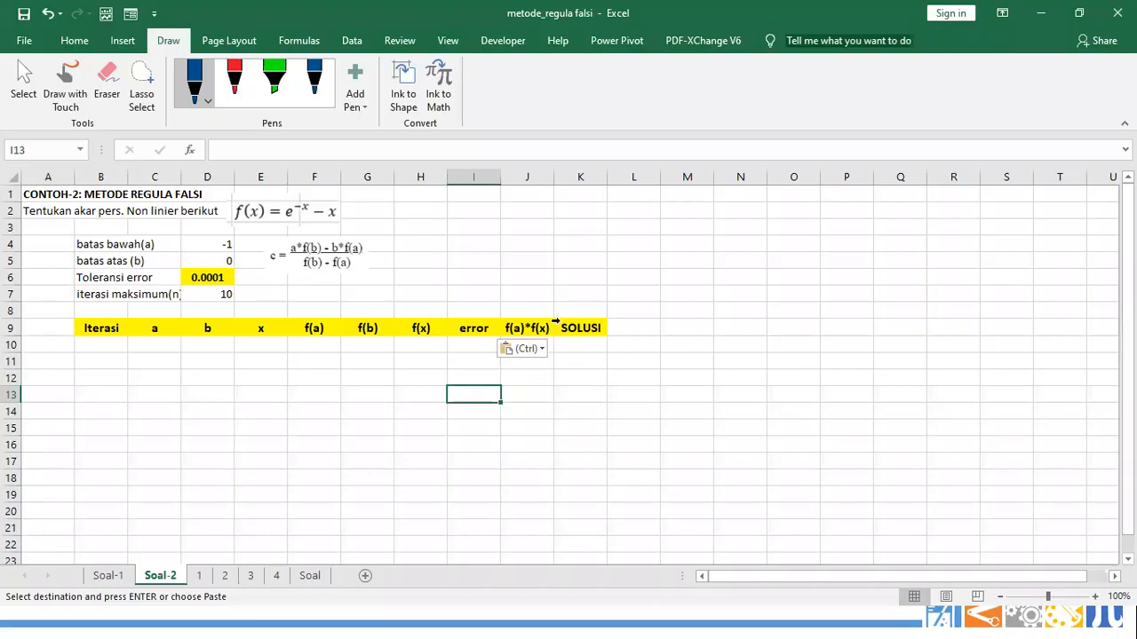
double_click(211, 22)
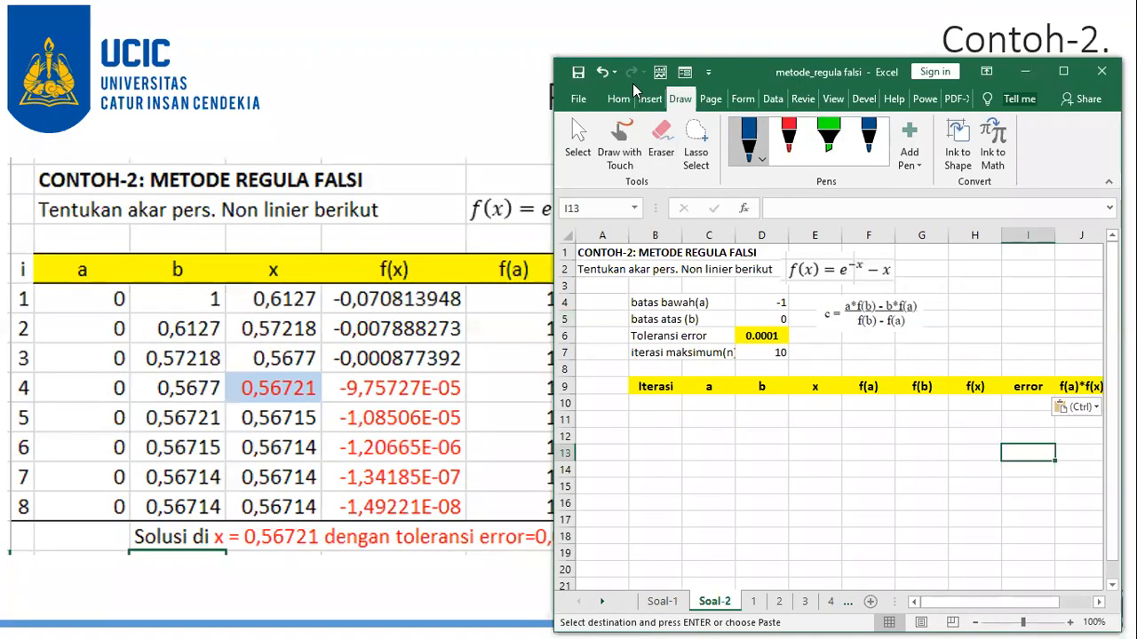
drag(877, 74, 853, 92)
click(1036, 93)
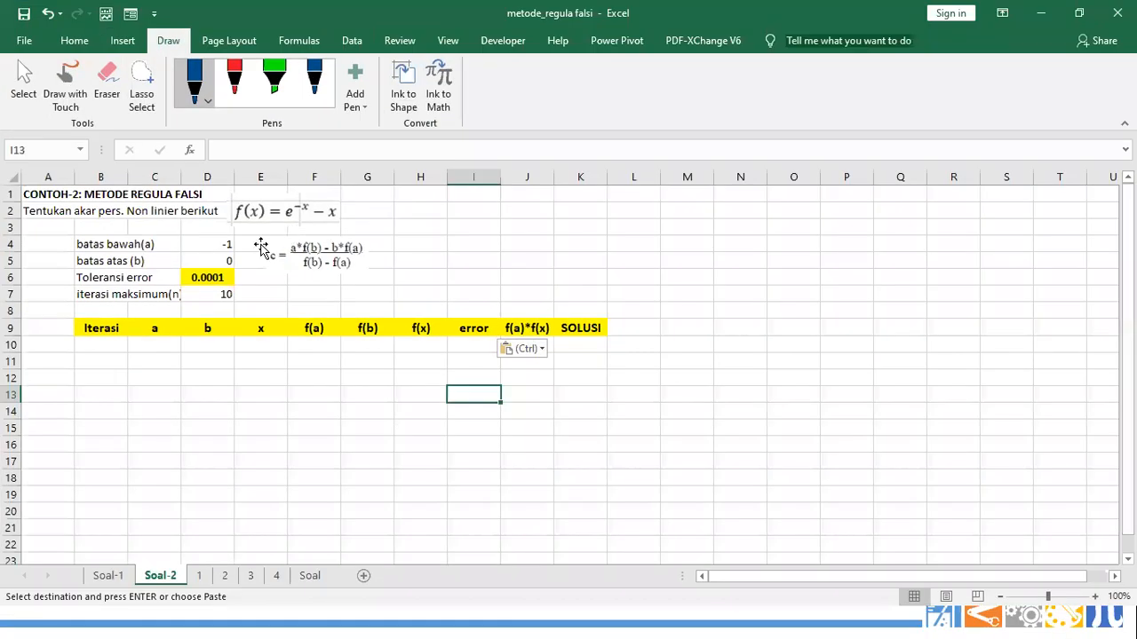
click(223, 245)
text(0)
key(Return)
text(1)
key(Return)
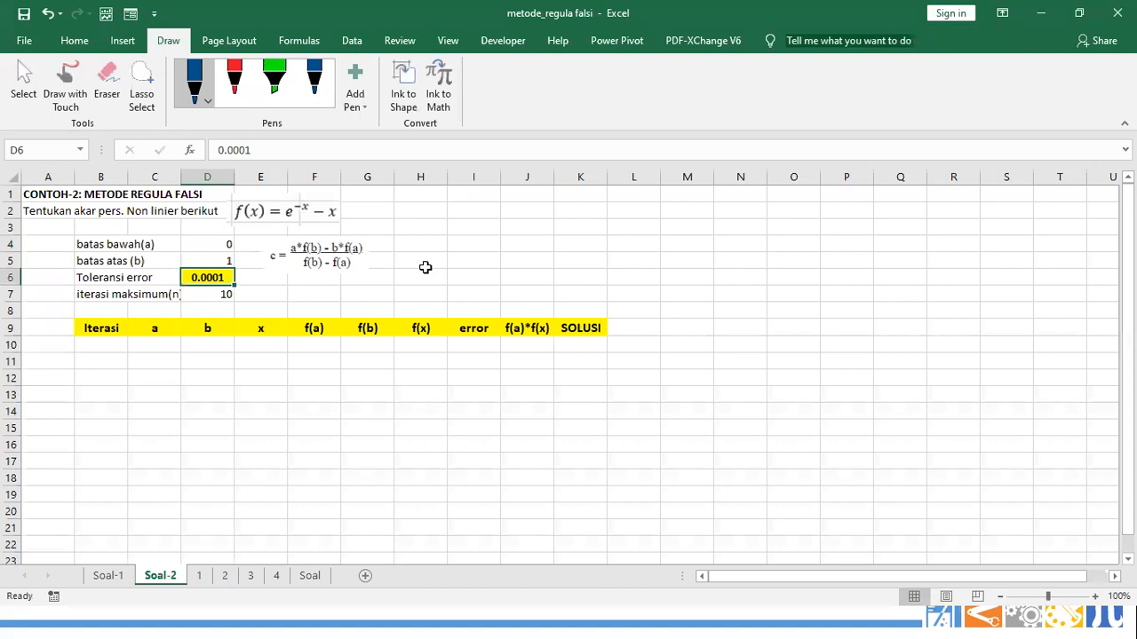
key(Return)
- Enter the first iteration's starting interval in row 10, with 0 under a and 1 under b
ctrl+scroll(477, 314, up, 3)
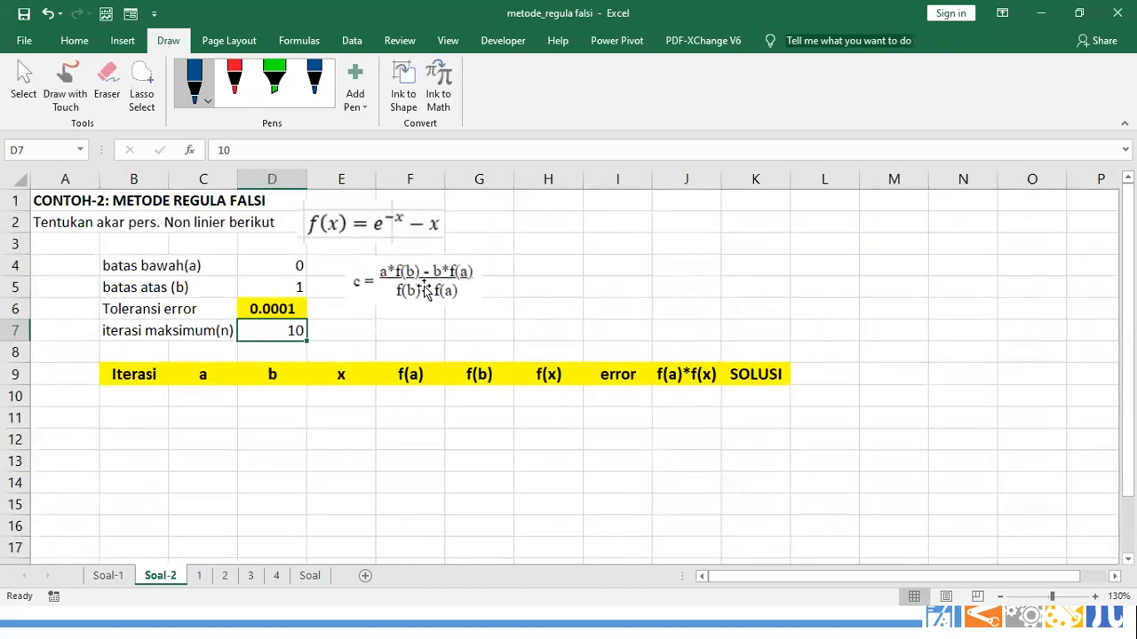
click(206, 389)
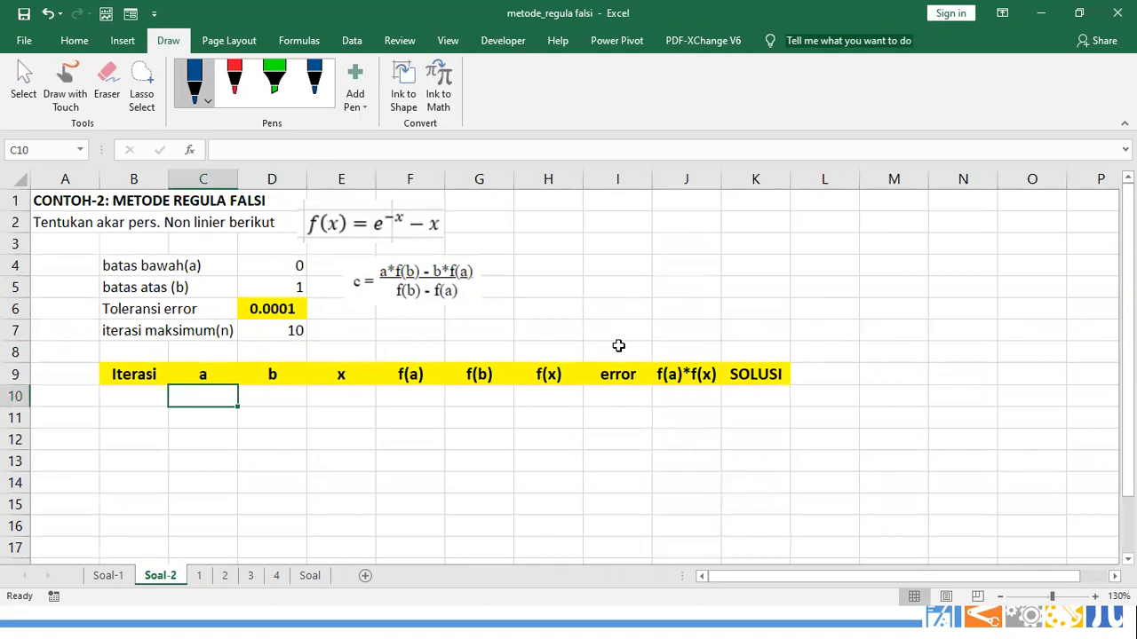
text(0)
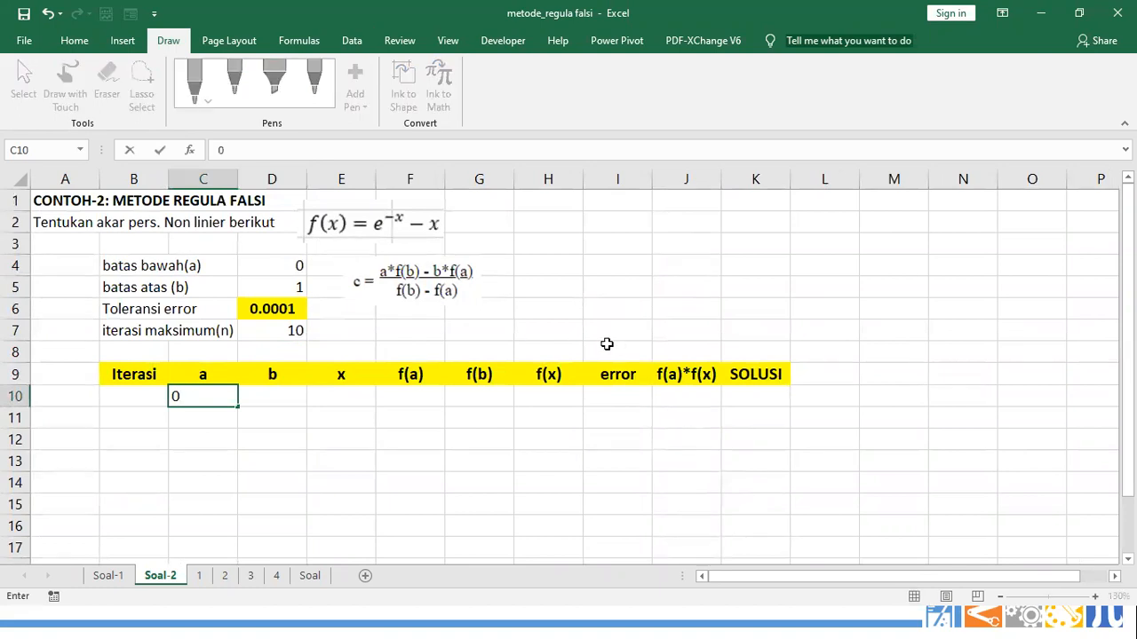
key(Tab)
text(1)
key(Tab)
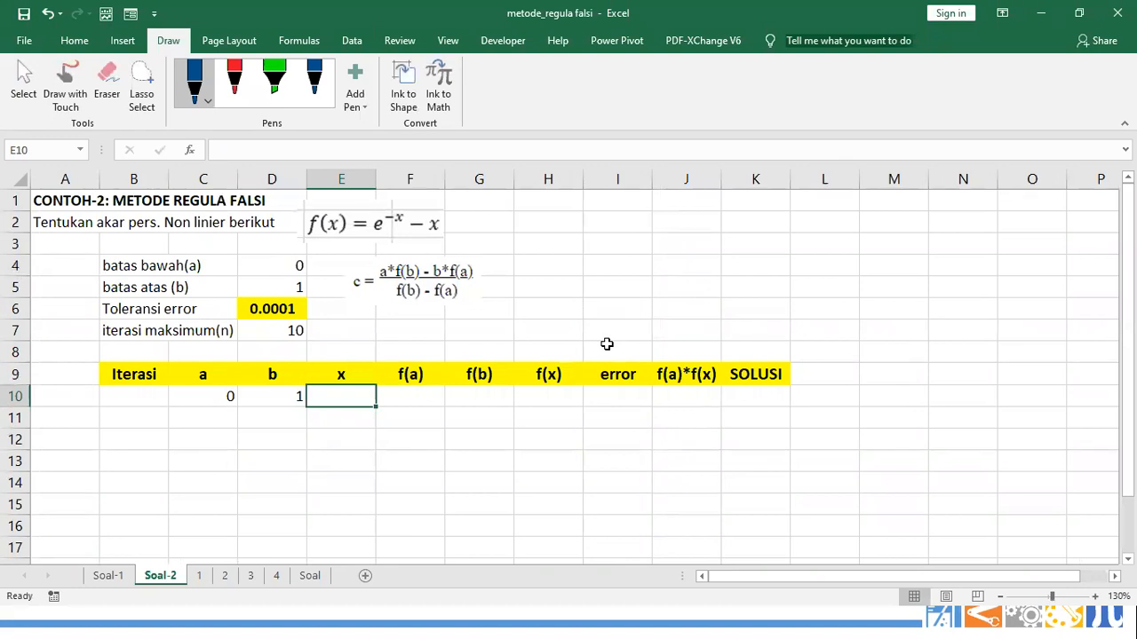
- Enter =EXP(-C10)-C10 under f(a) in F10 and fill the formula across to f(b) in G10
key(Tab)
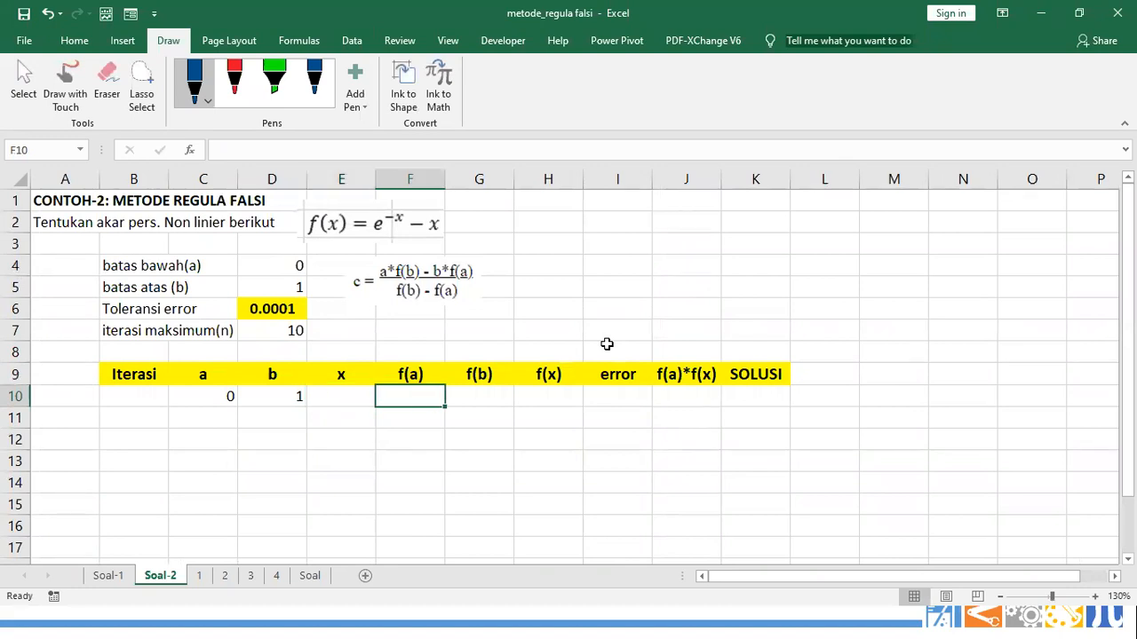
text(=)
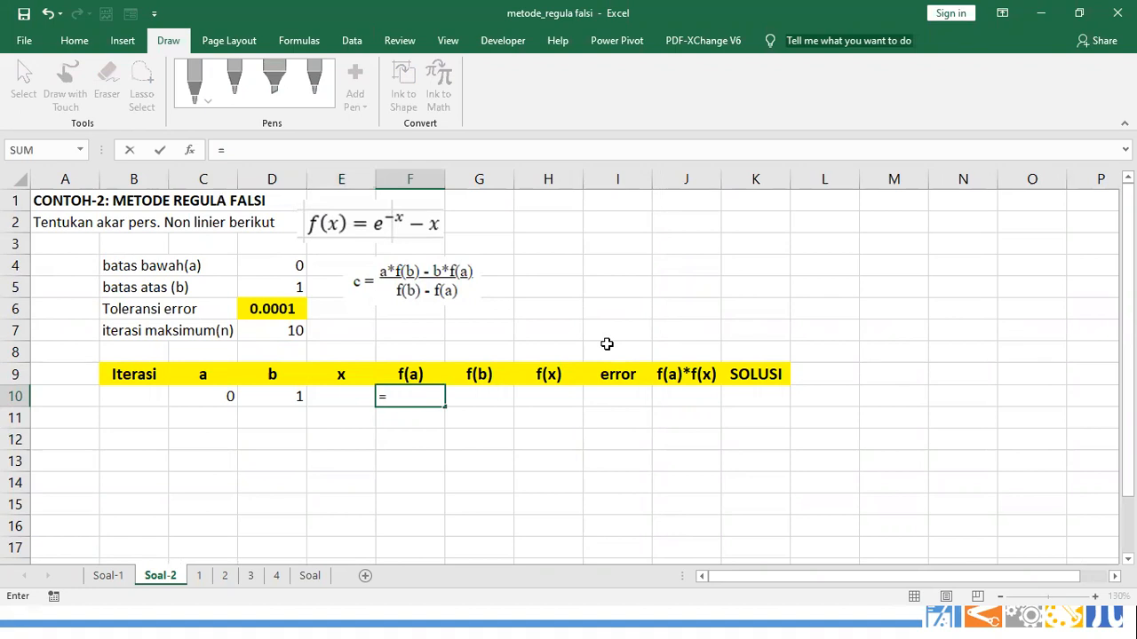
text(exp()
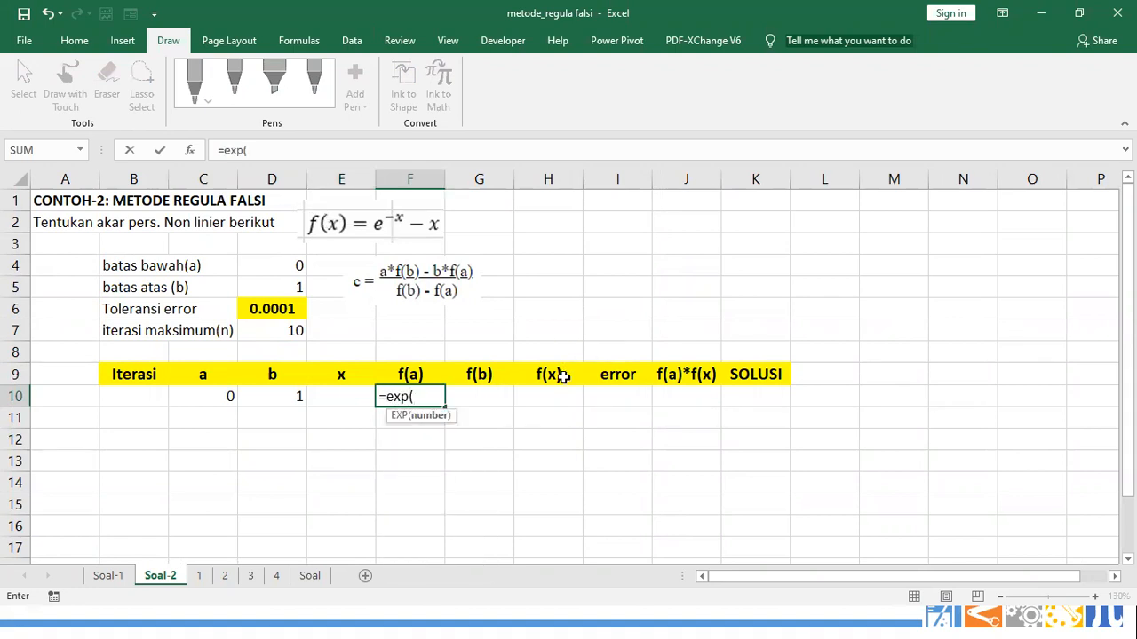
click(226, 395)
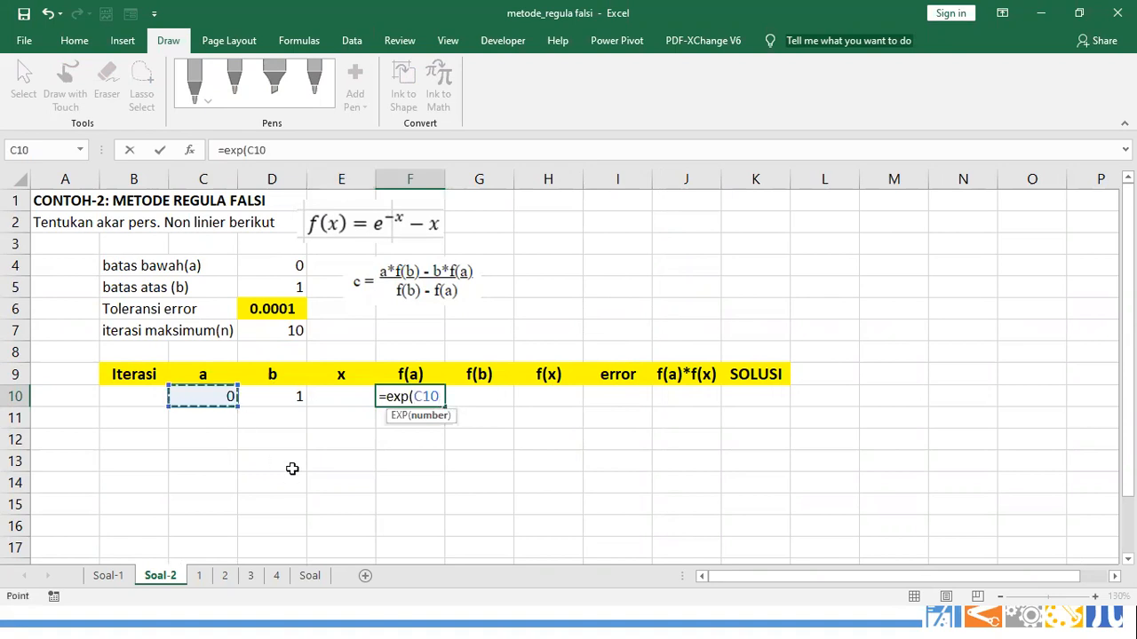
click(417, 396)
text(-)
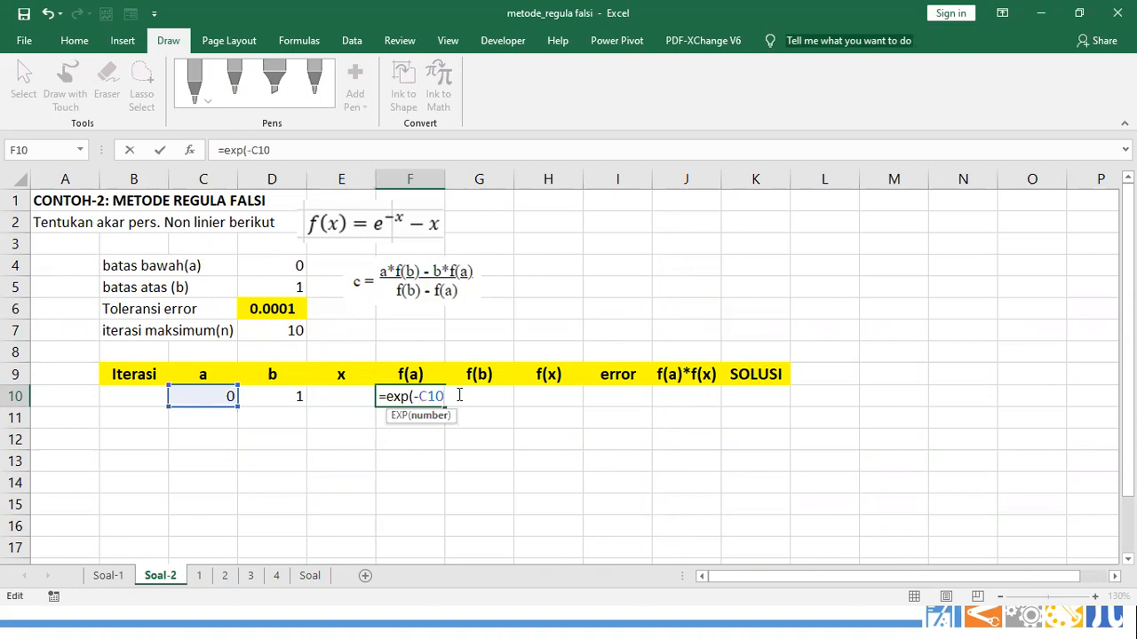
text())
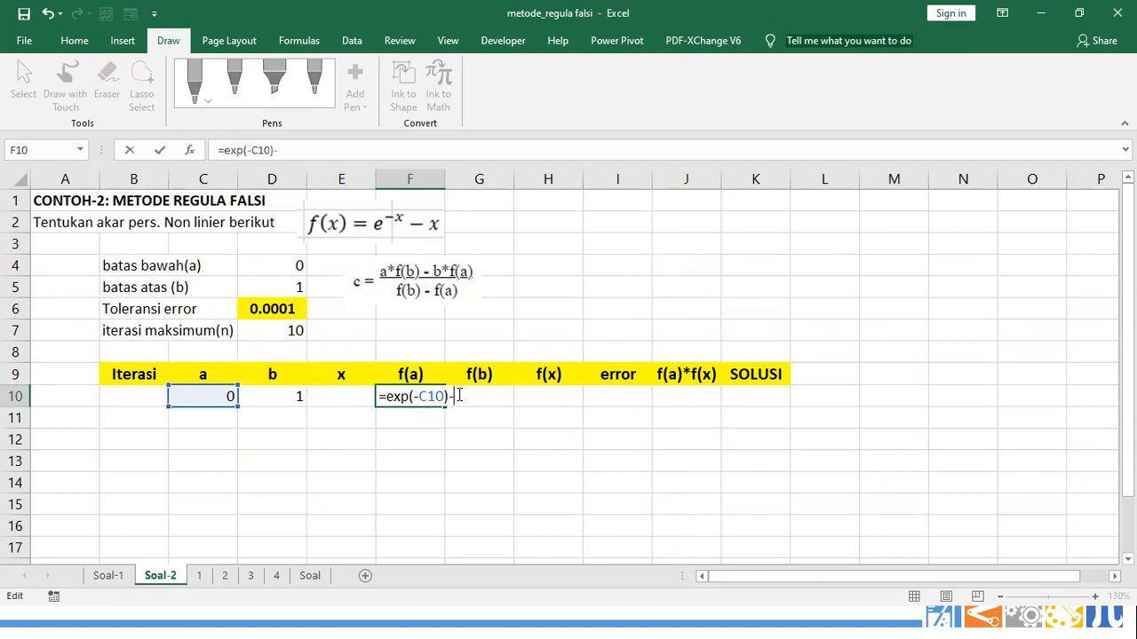
text(-)
click(210, 397)
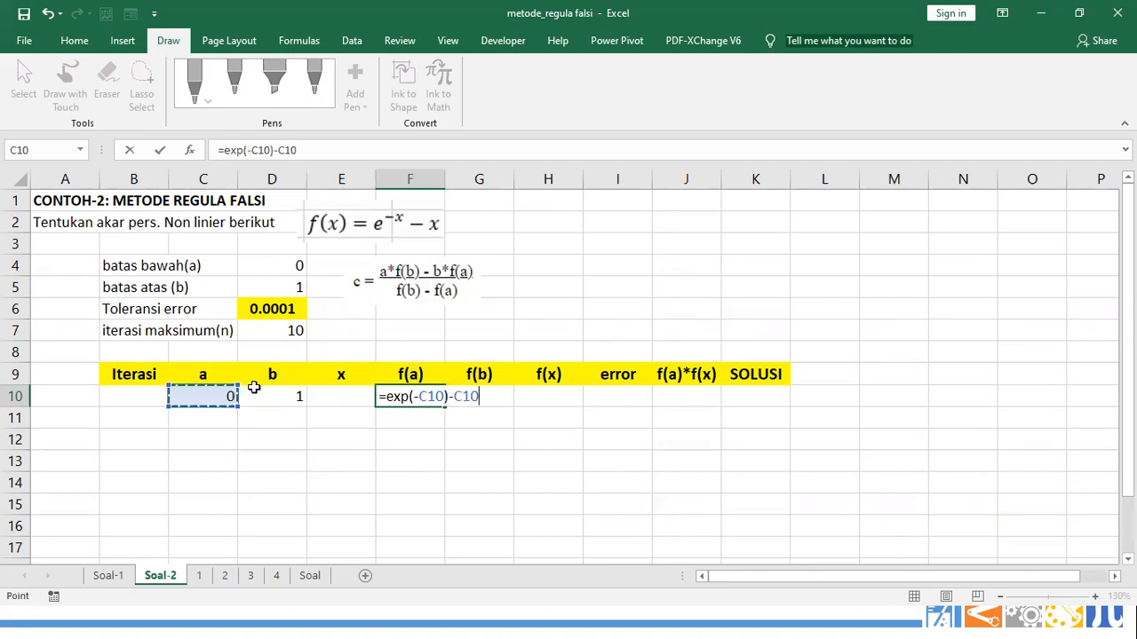
key(Return)
key(Up)
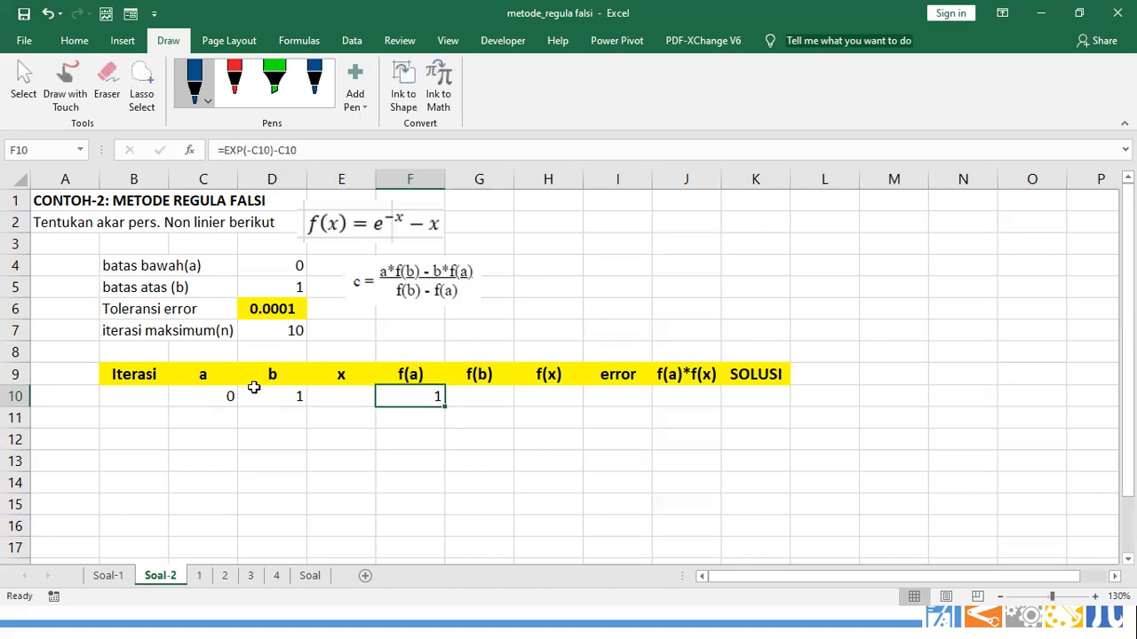
drag(443, 406, 506, 404)
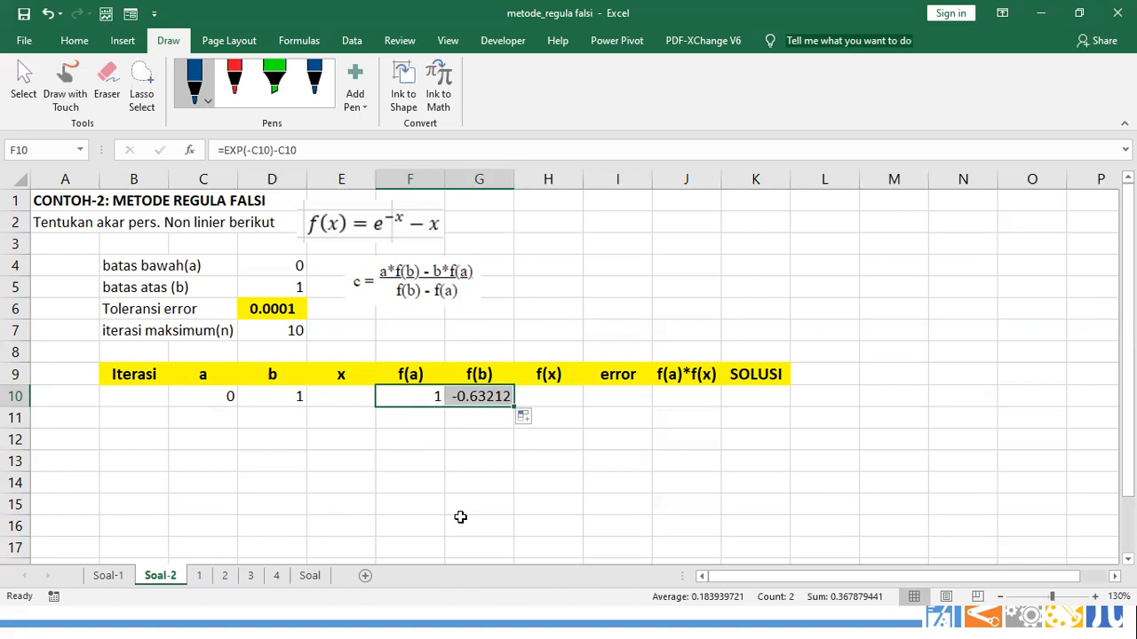
- Begin the x formula in E10 with the regula falsi numerator =((C10*G10)-(D10*F10))
click(354, 400)
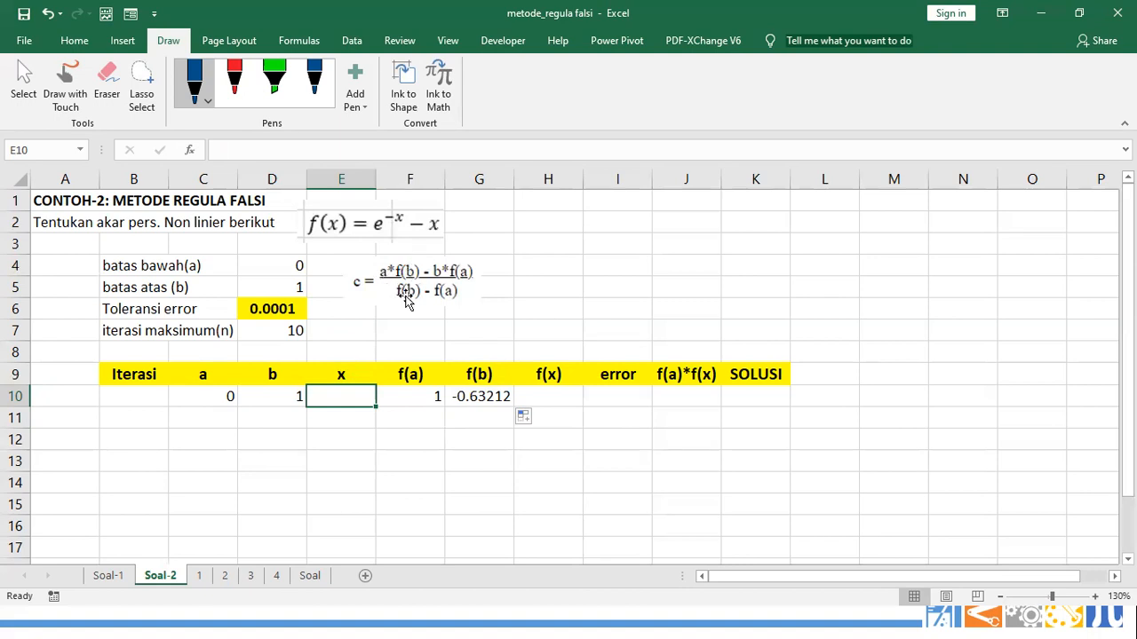
text(=)
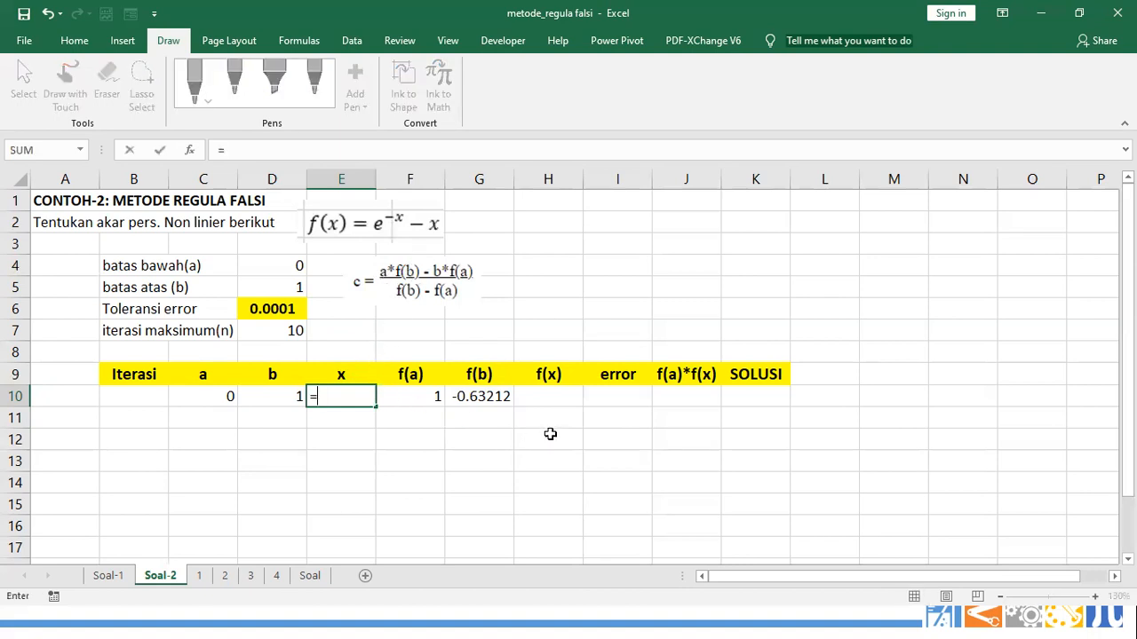
text((()
click(211, 396)
text(*)
click(483, 398)
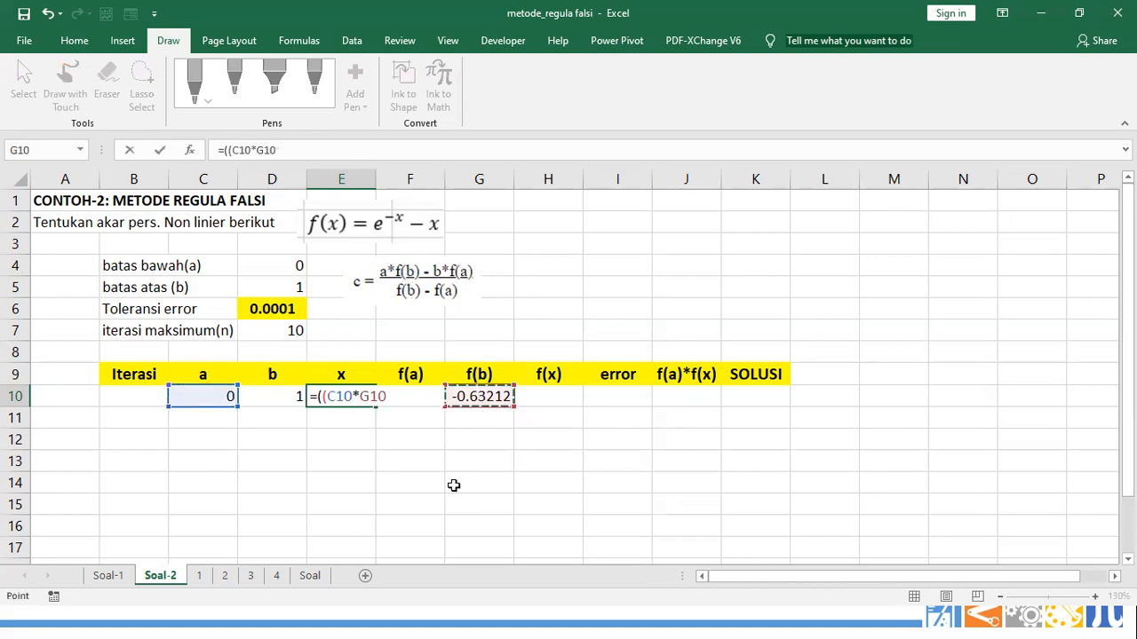
text()-()
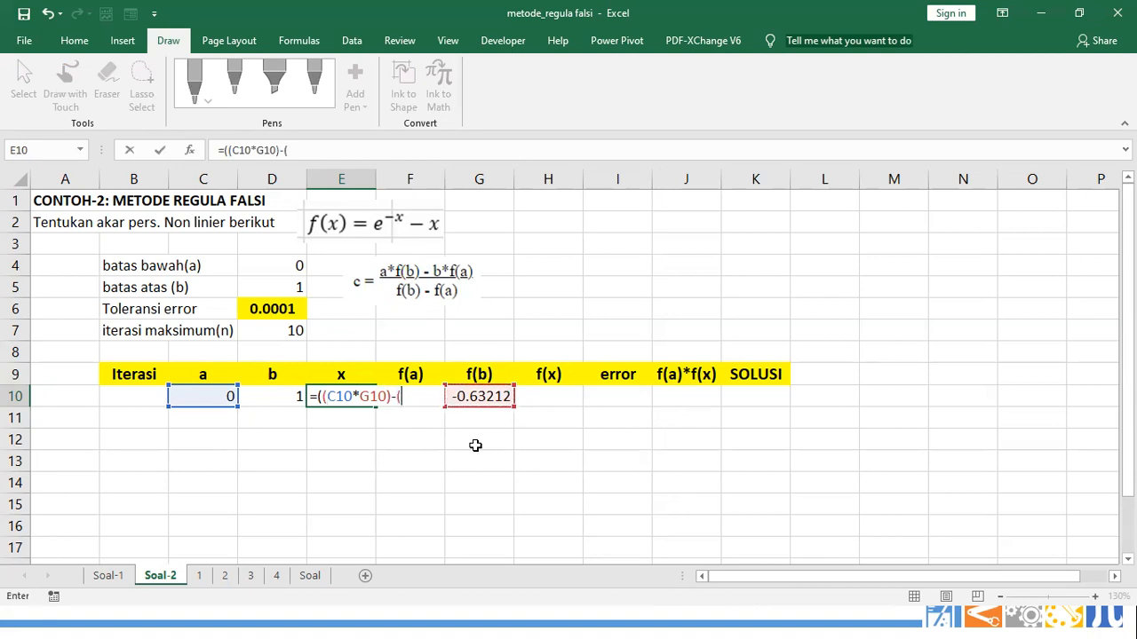
click(256, 396)
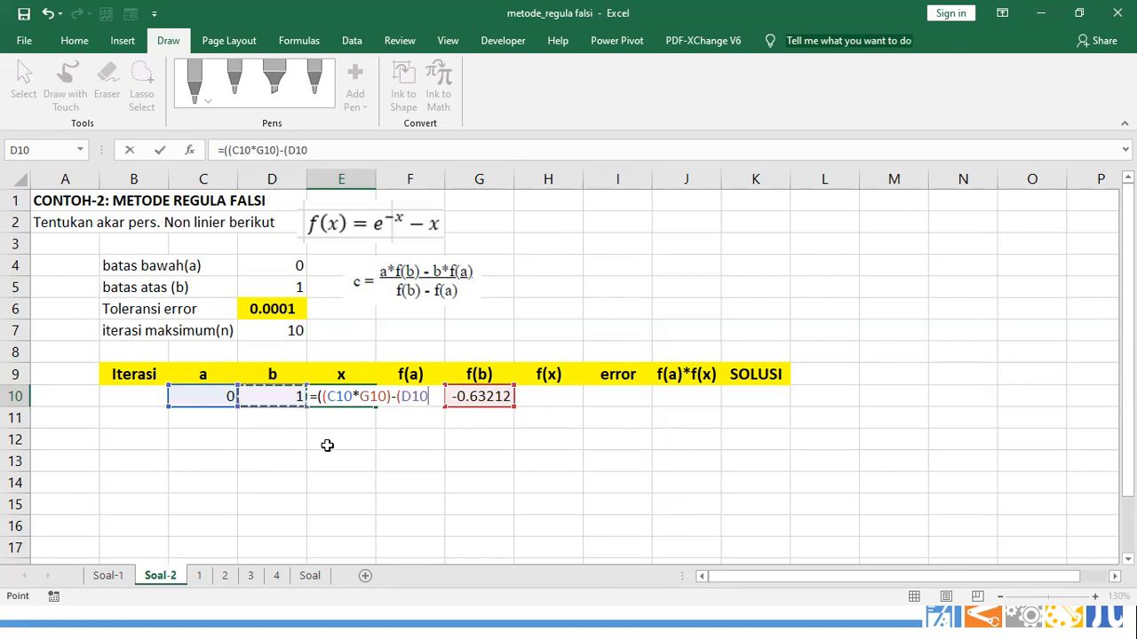
text(*)
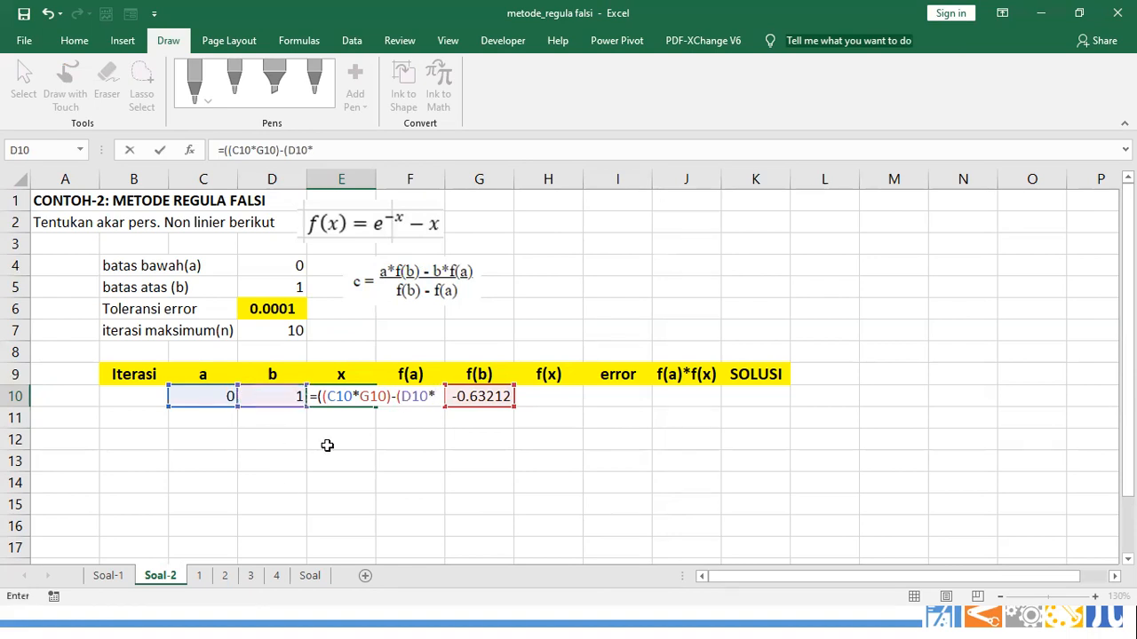
click(414, 374)
key(Down)
text())
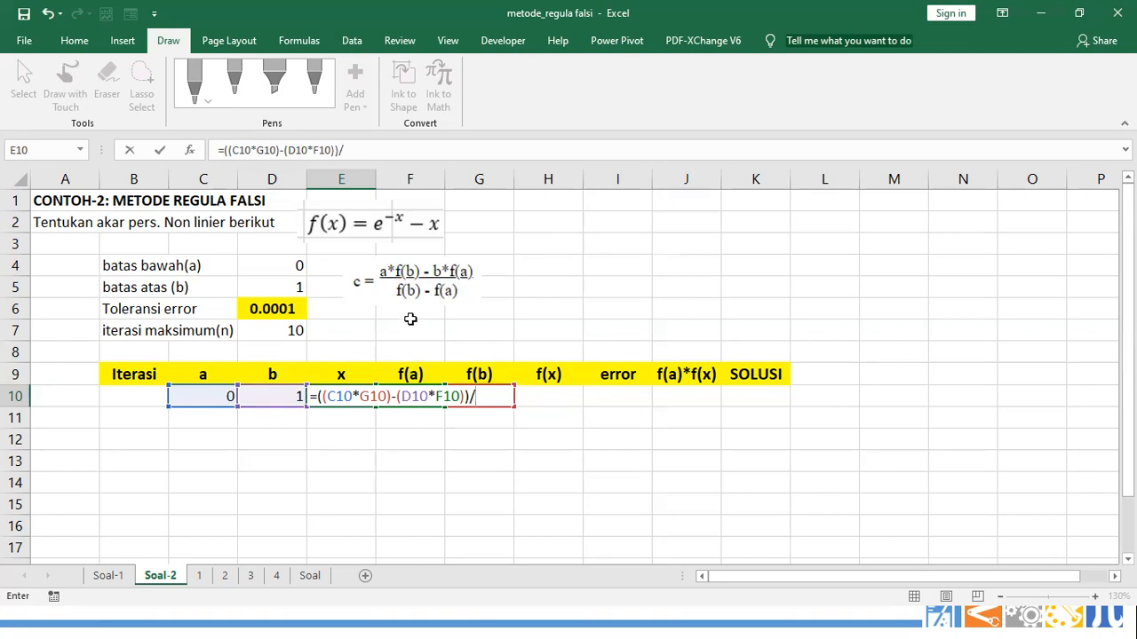
- Complete the x formula in E10 by dividing the numerator by (G10-F10), and select the cell to review it
click(479, 374)
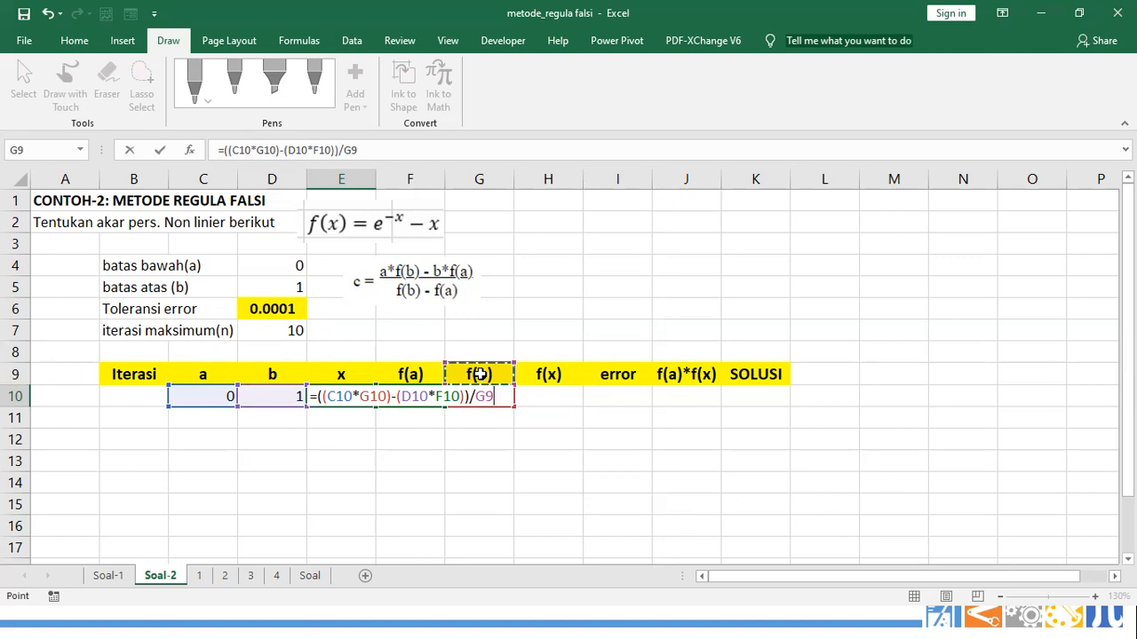
key(BackSpace)
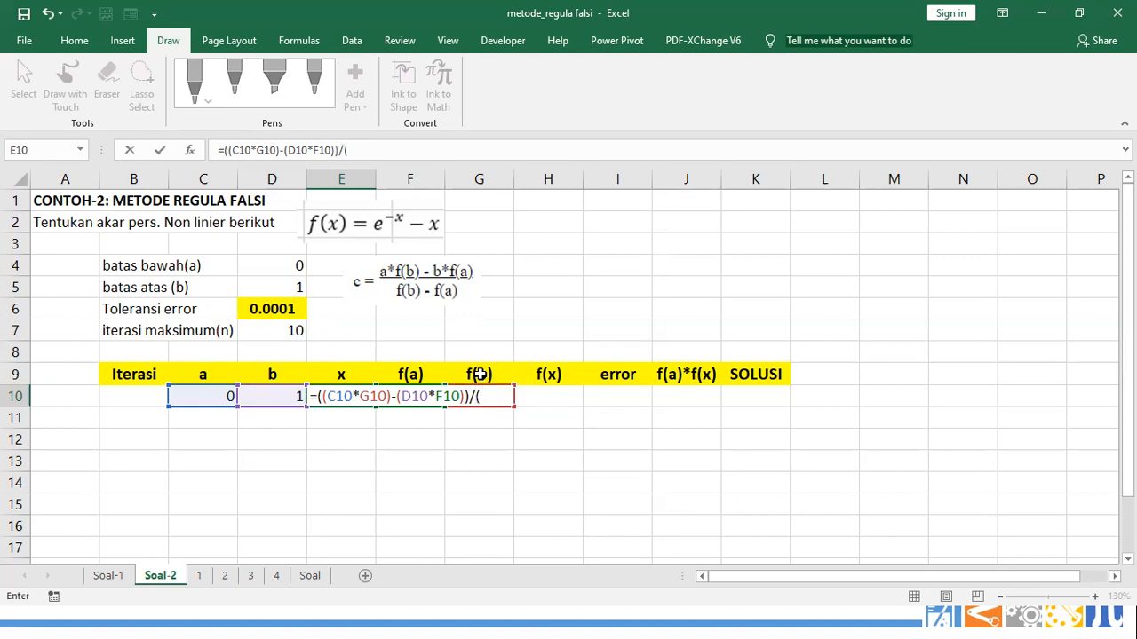
click(479, 374)
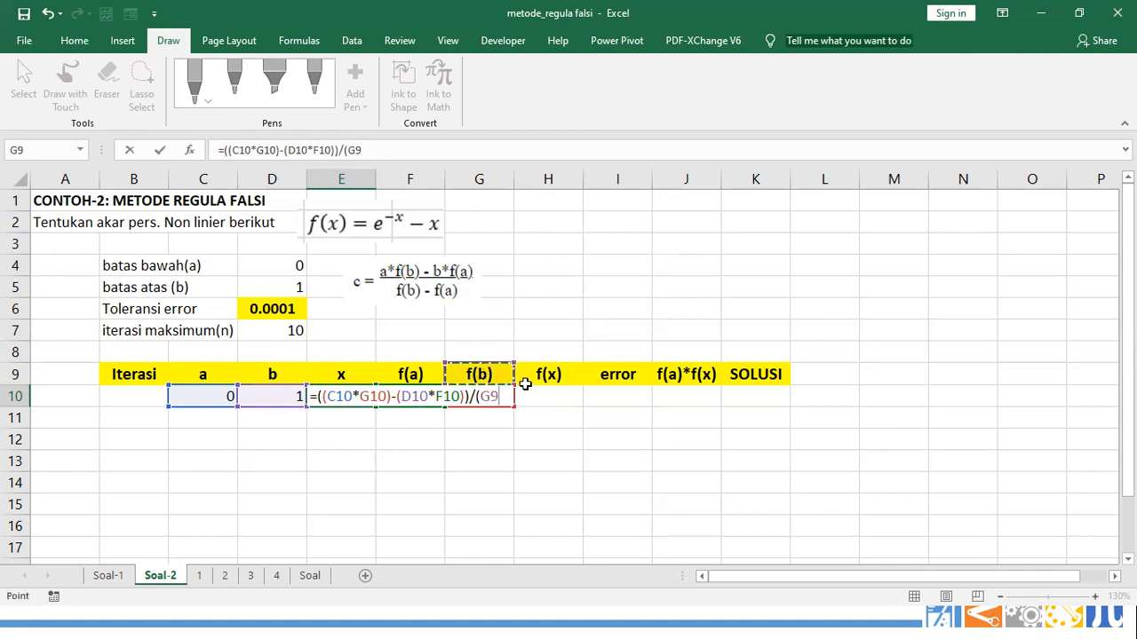
key(Down)
text(-)
click(413, 371)
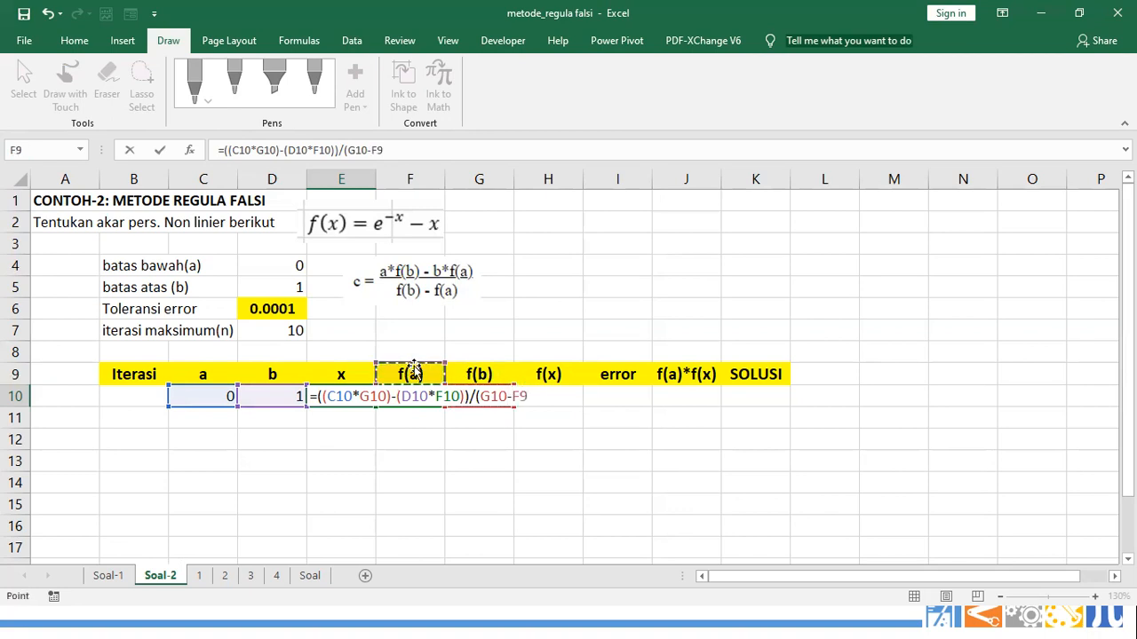
key(Down)
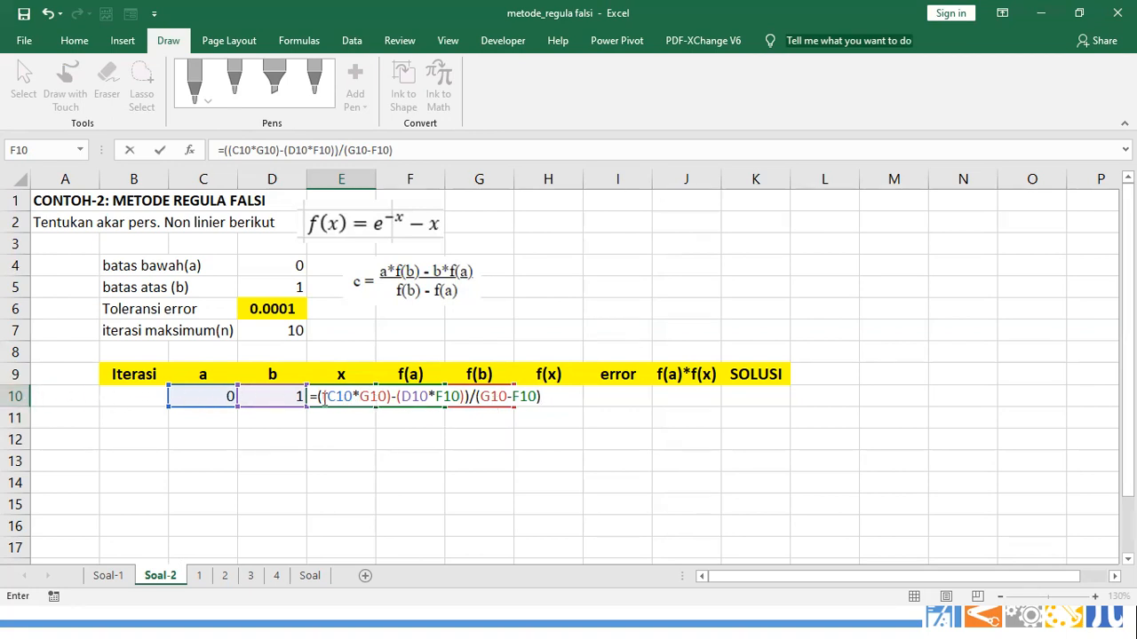
key(Return)
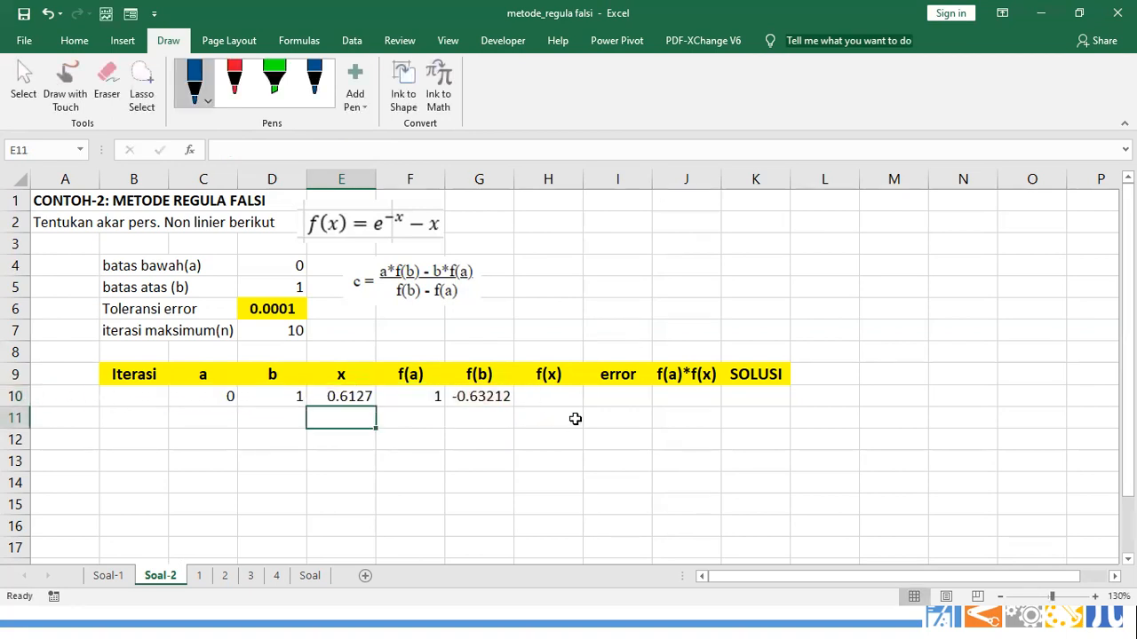
click(354, 400)
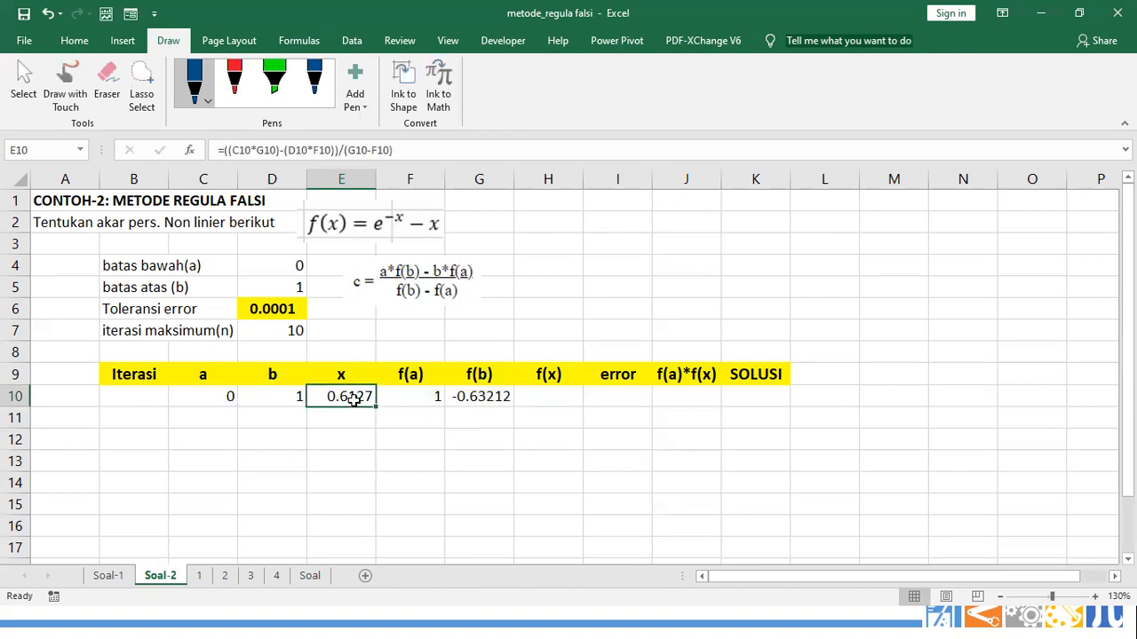
- Fill the f(b) formula from G10 across to f(x) in H10 and select H10 to review it
click(486, 396)
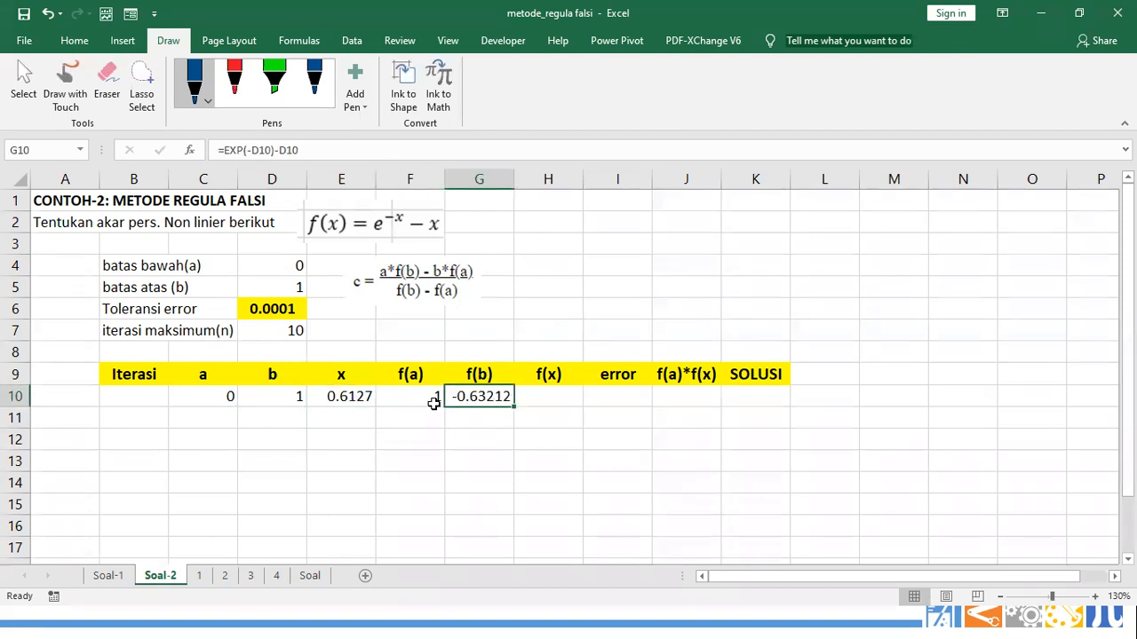
drag(513, 407, 574, 400)
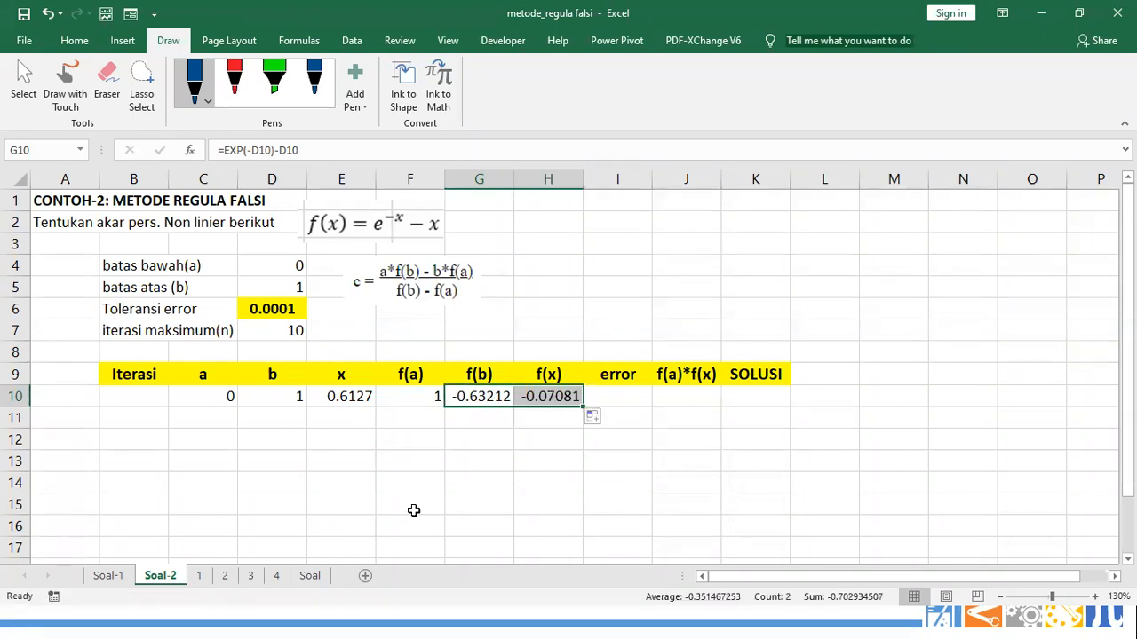
click(625, 399)
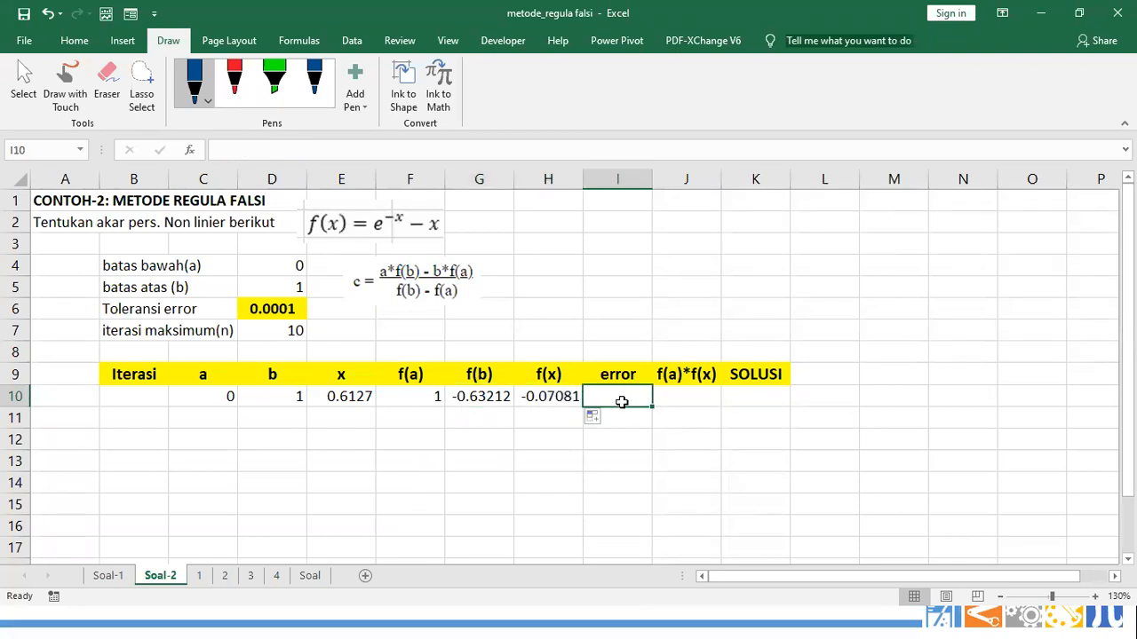
click(561, 399)
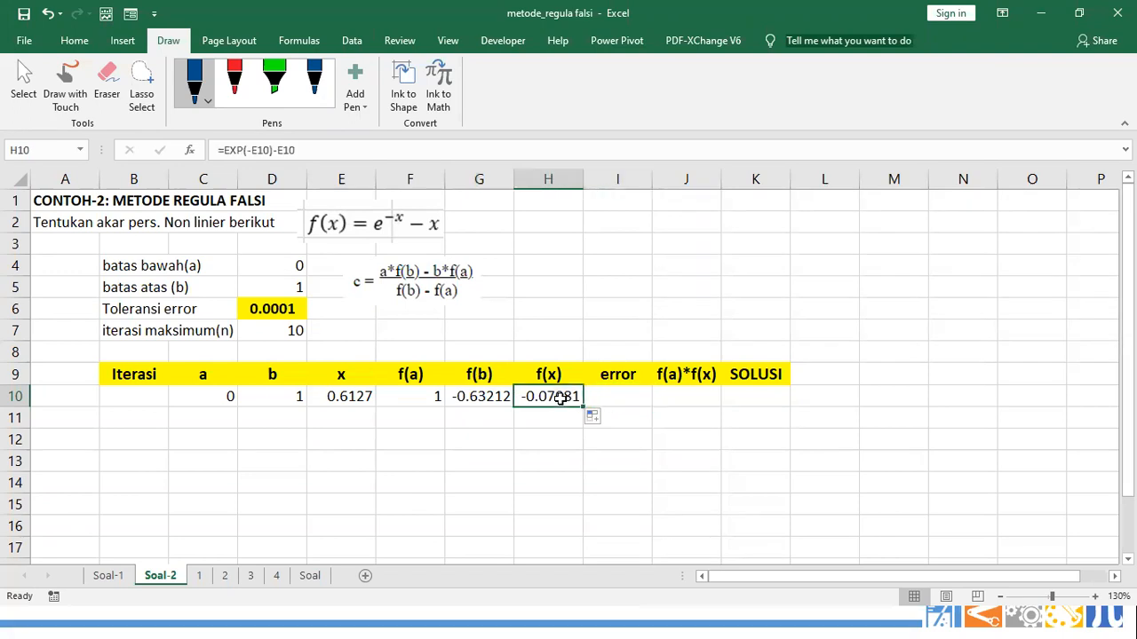
- Enter =ABS(H10) under error in I10 and select the cell to review it
click(610, 391)
text(=)
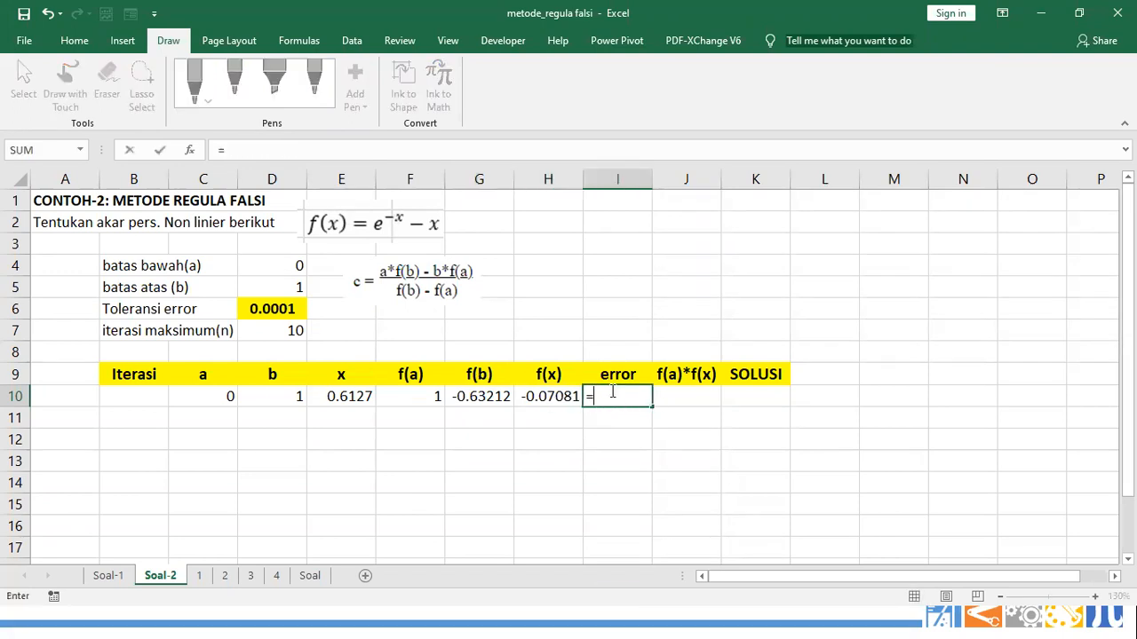
text(abs()
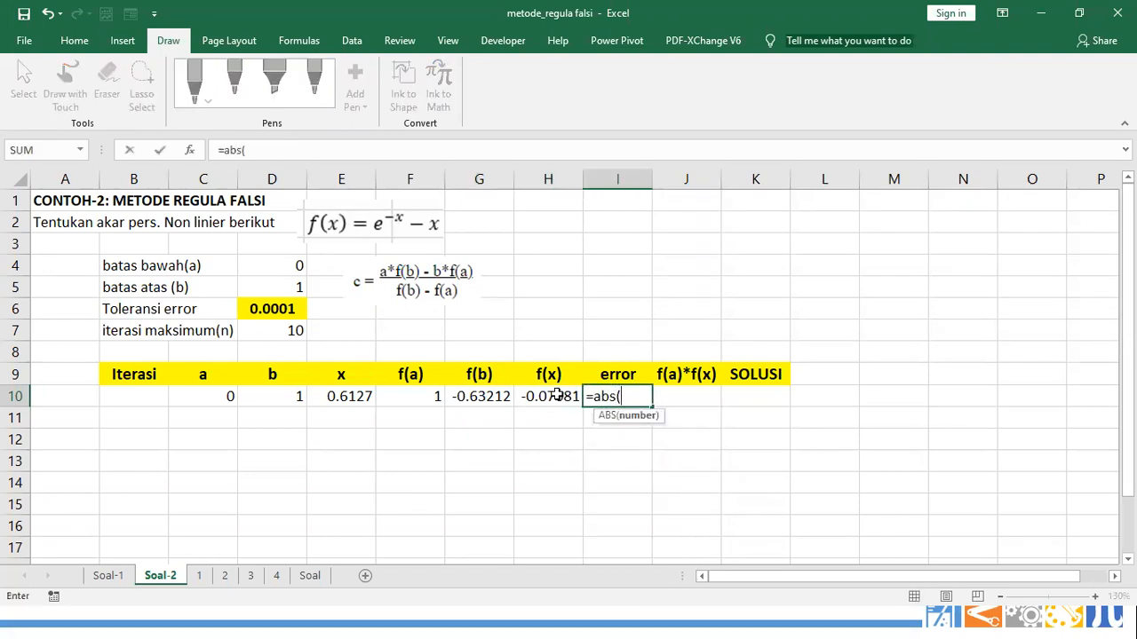
click(557, 395)
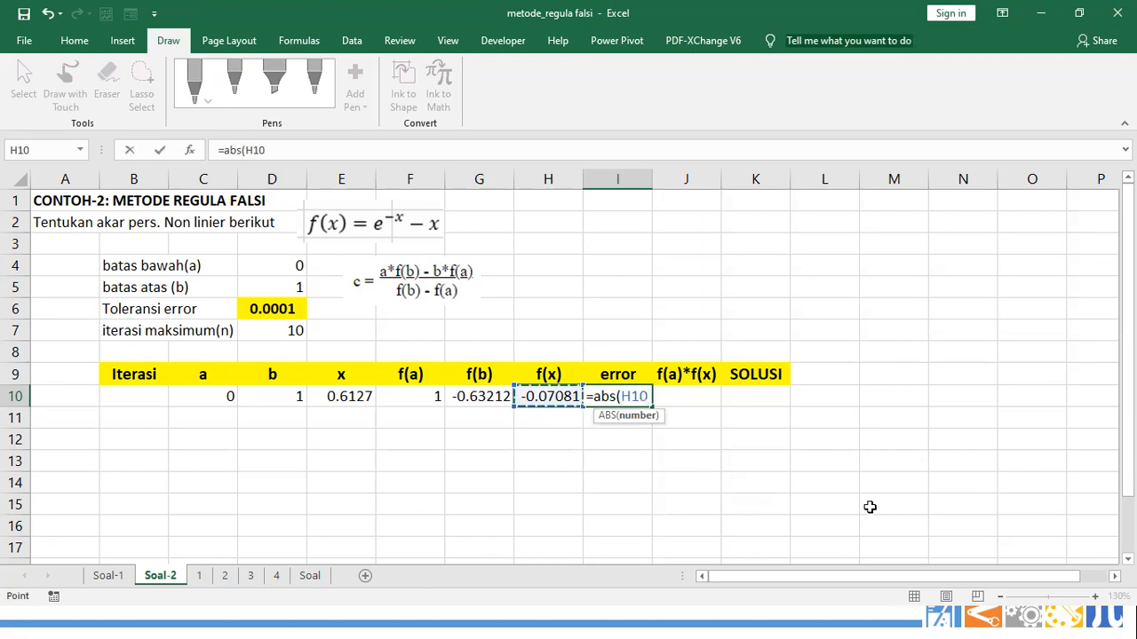
text())
key(Return)
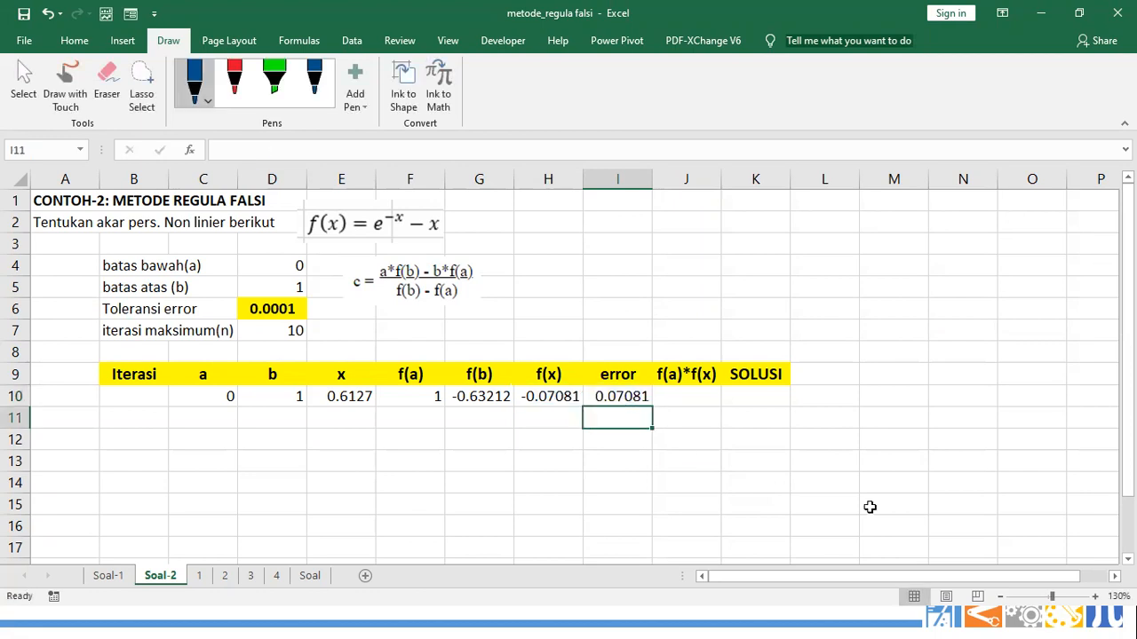
click(624, 401)
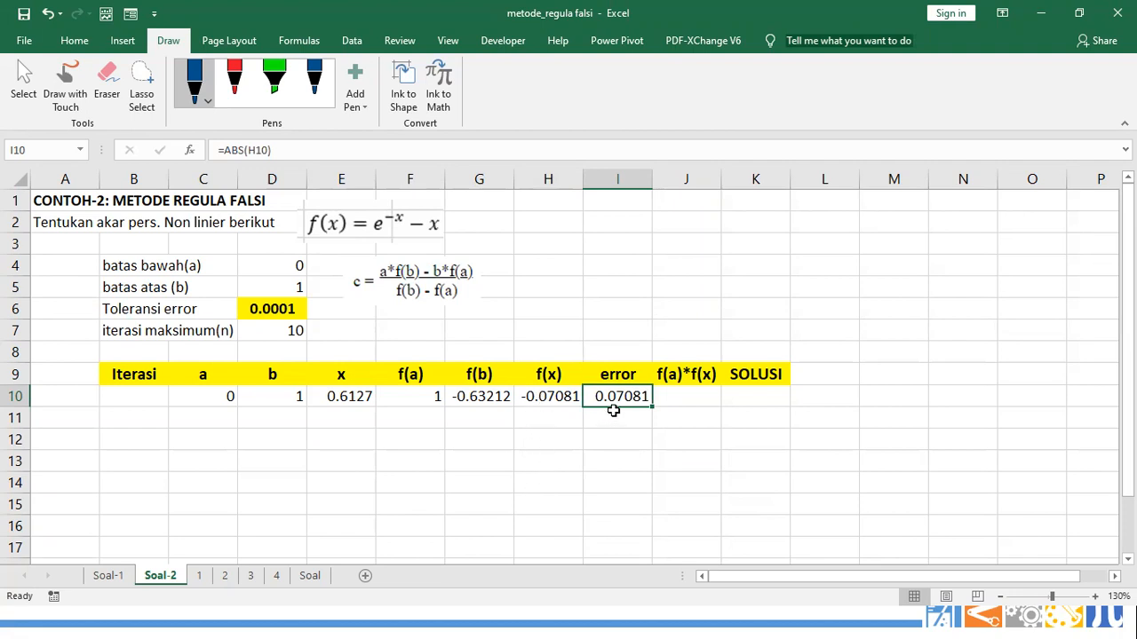
- Enter =F10*H10 under f(a)*f(x) in J10
click(680, 394)
text(=)
key(Left)
key(Left)
key(Left)
key(Left)
text(*)
key(Left)
key(Left)
key(Left)
key(Right)
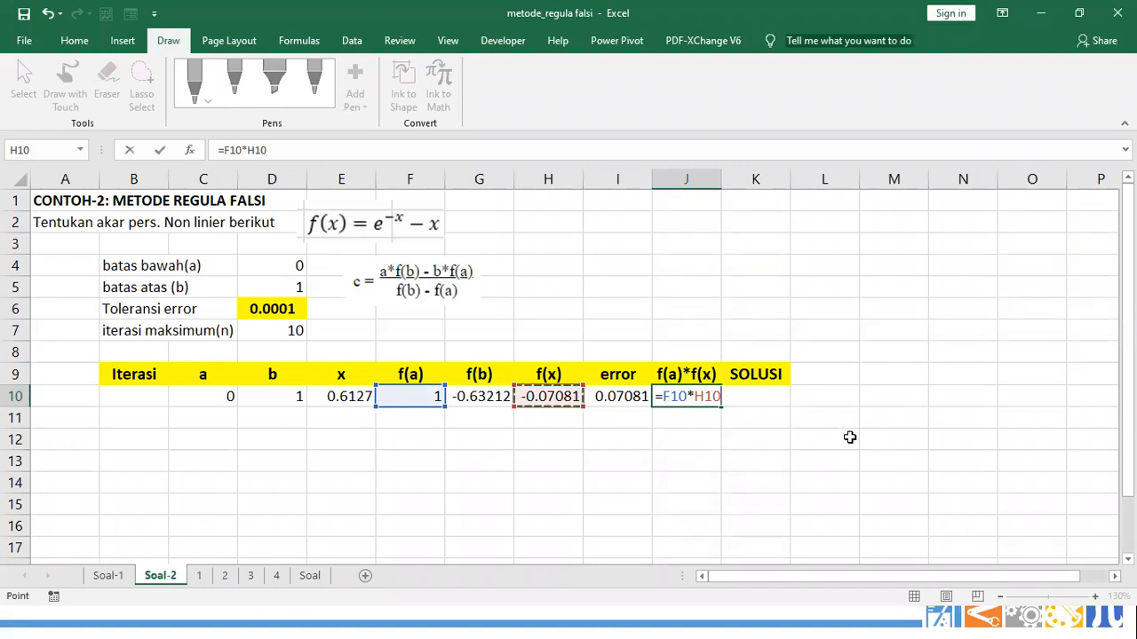
key(Return)
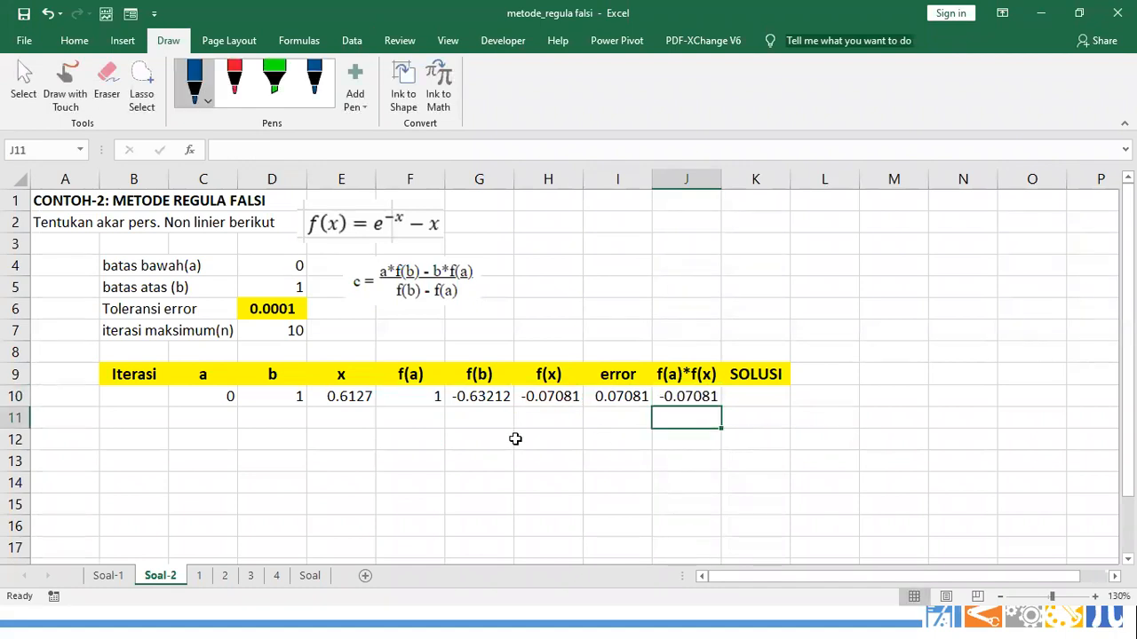
- Number the first iteration 1 in B10 and review the completed row
click(158, 397)
text(1)
key(Return)
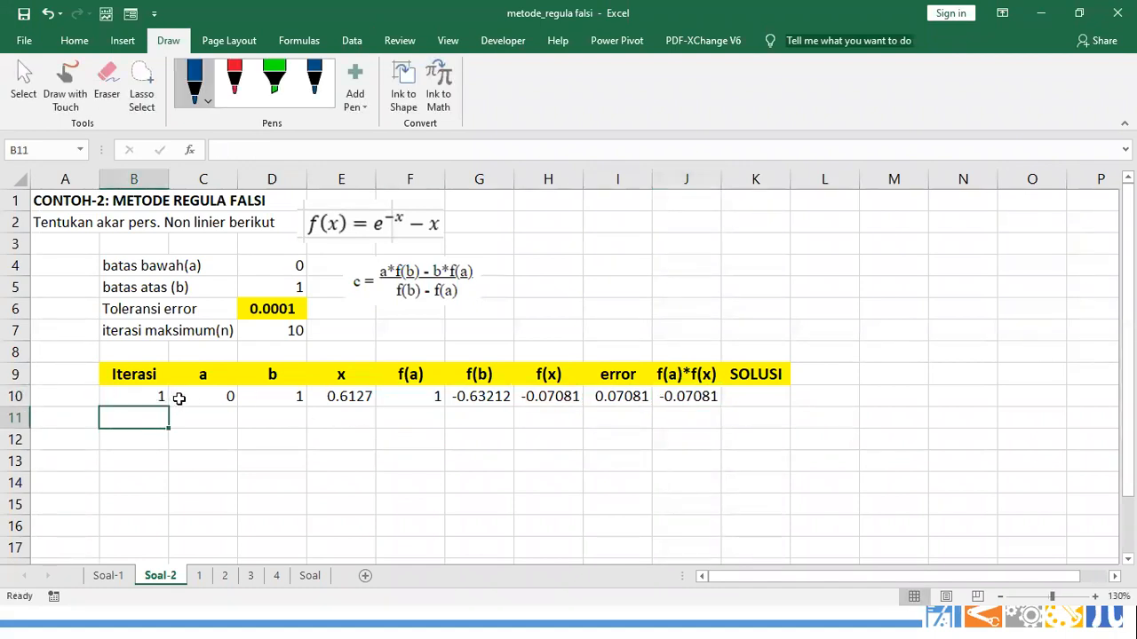
click(160, 401)
drag(234, 396, 664, 395)
click(477, 423)
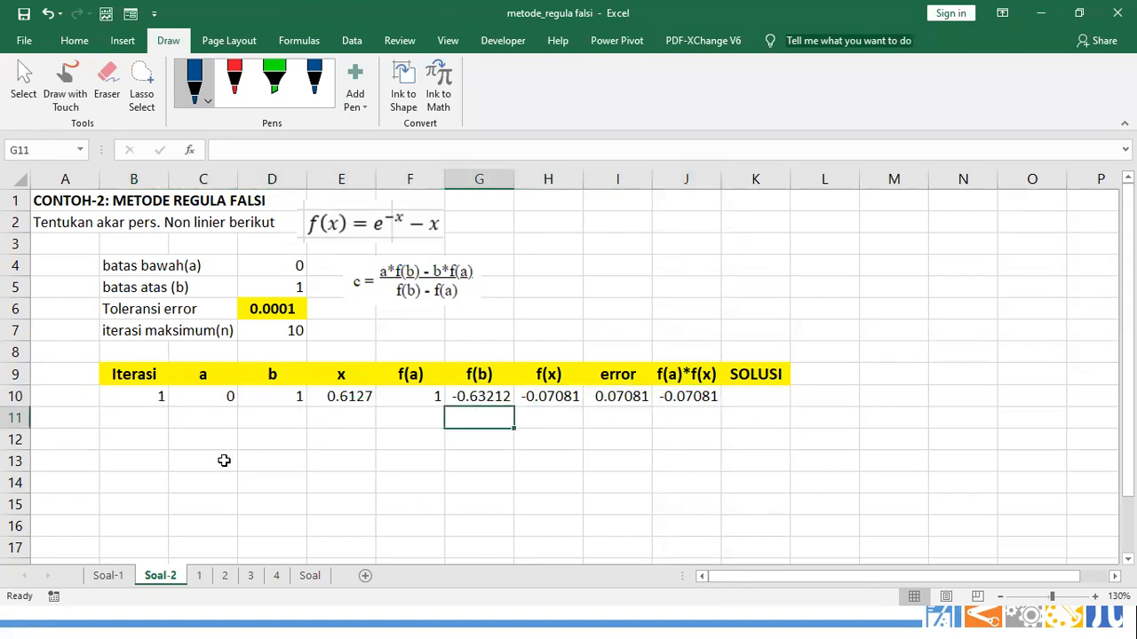
- Copy the b formula from D10 of the Soal-1 sheet into D11 of Soal-2, giving =IF(J10<0,E10,D10)
click(110, 576)
drag(790, 577, 715, 576)
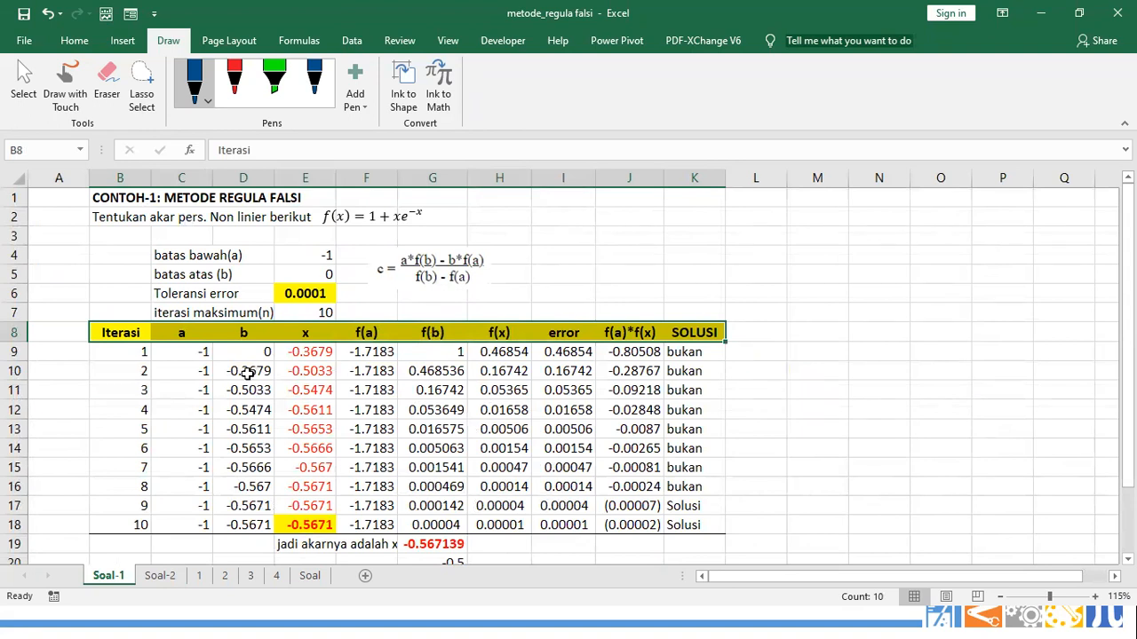
click(247, 374)
key(ctrl+c)
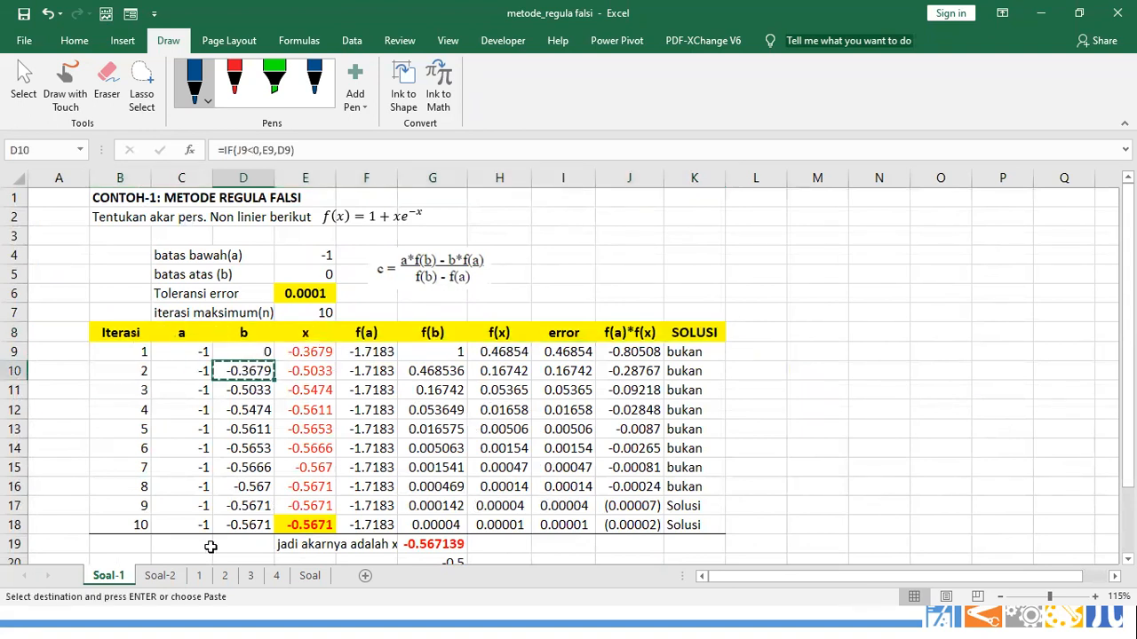
click(160, 575)
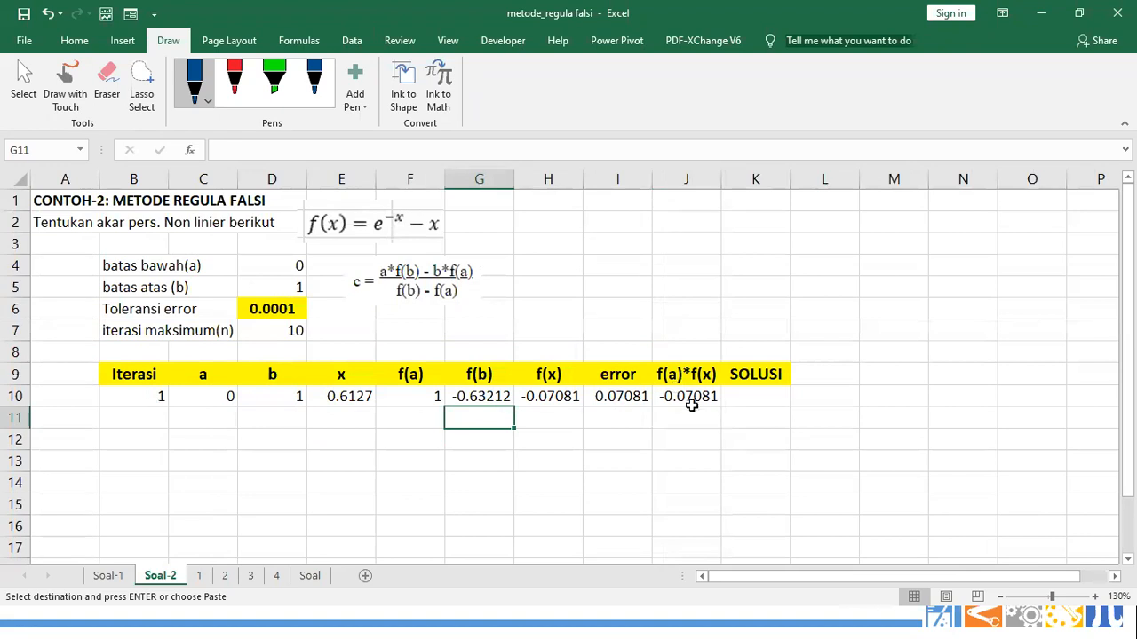
click(282, 418)
key(ctrl+v)
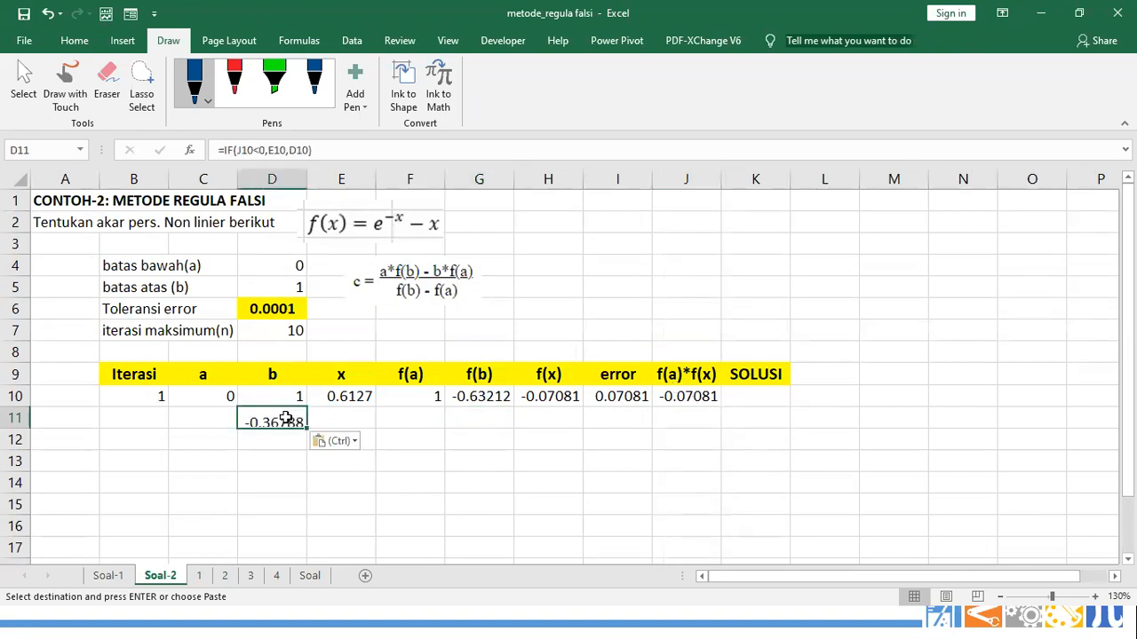
click(326, 440)
click(360, 396)
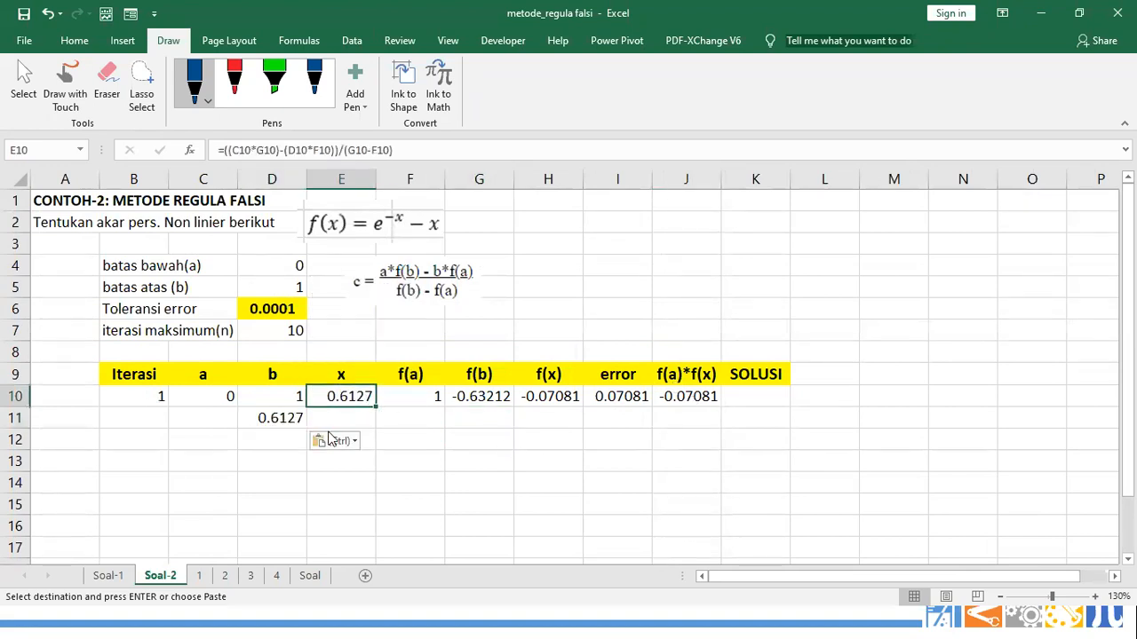
- Copy the a formula from C10 of Soal-1 into C11 of Soal-2, giving =IF(J10>0,E10,C10)
click(107, 575)
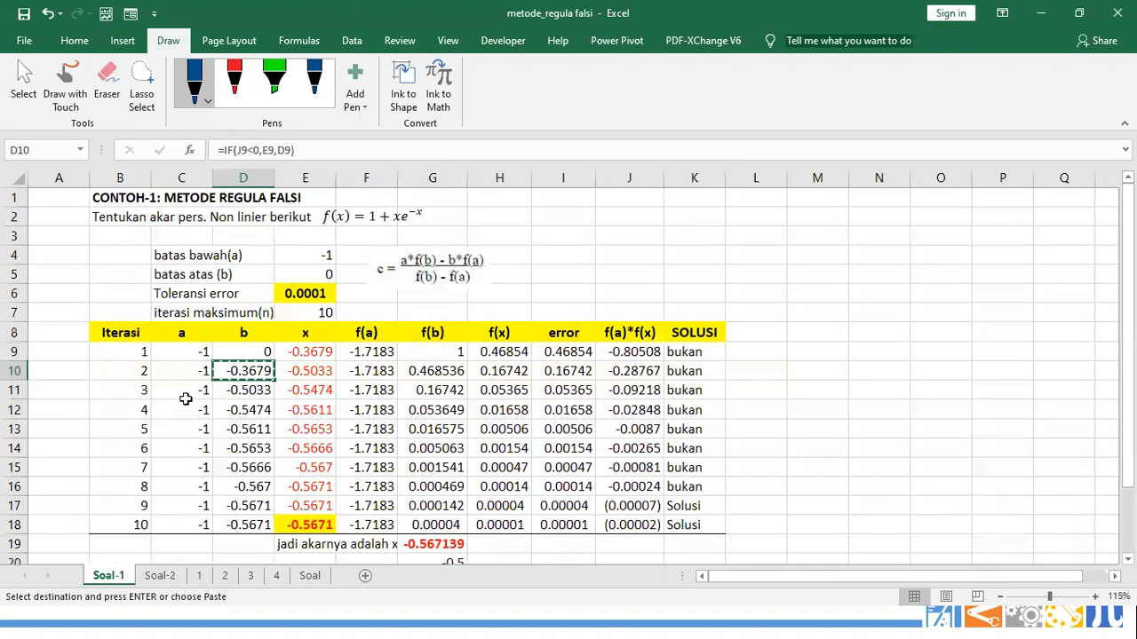
click(162, 576)
click(202, 418)
key(ctrl+v)
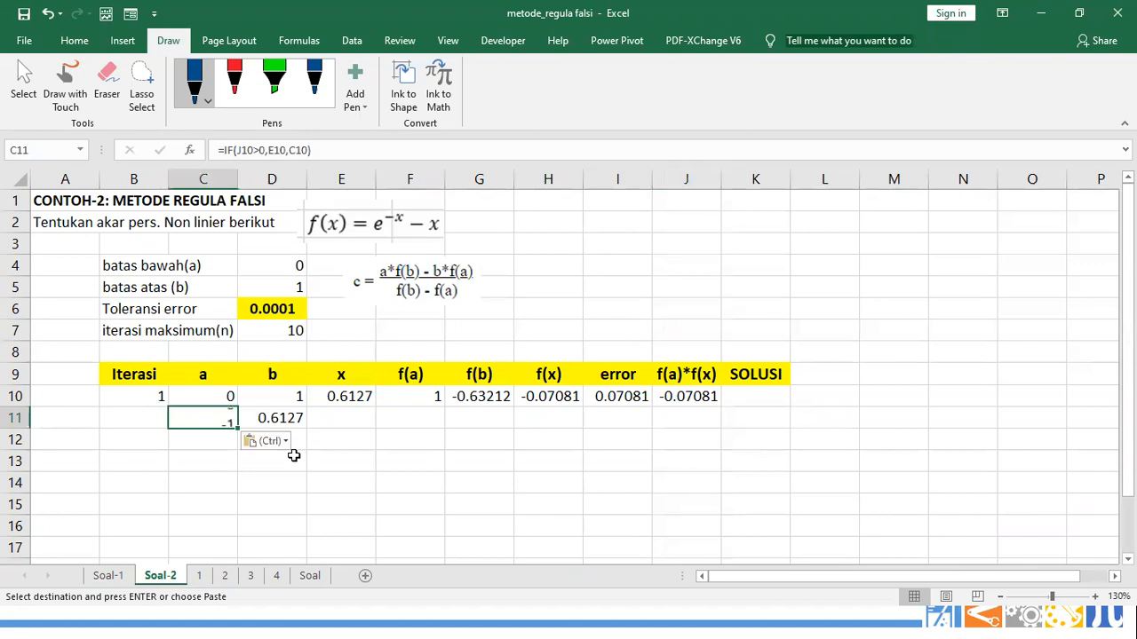
click(266, 440)
key(Escape)
key(Escape)
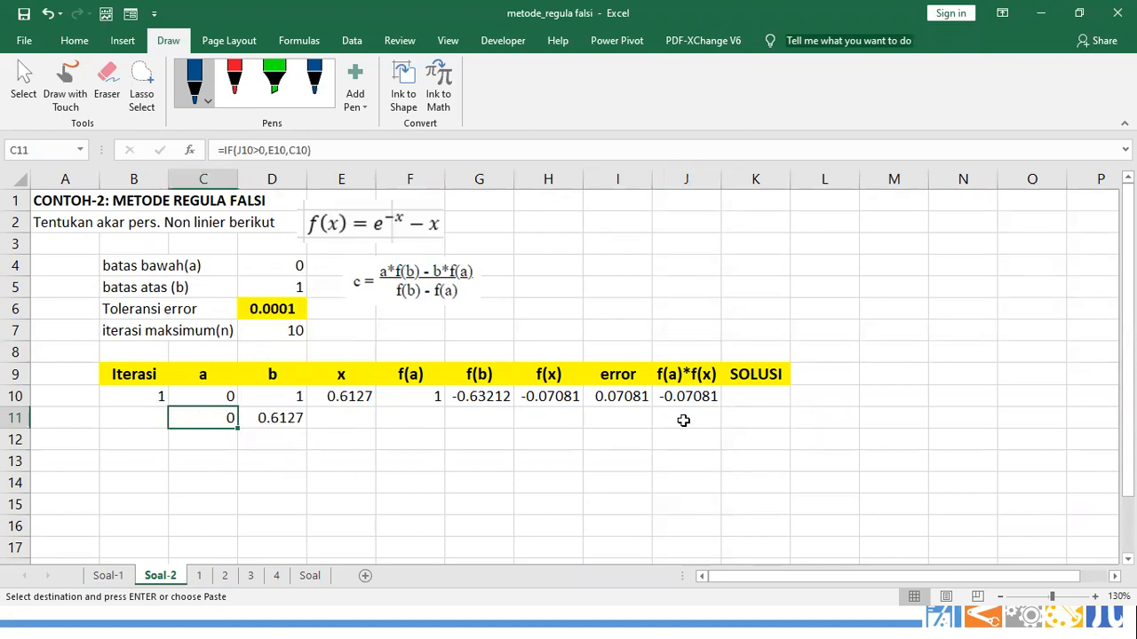
click(685, 404)
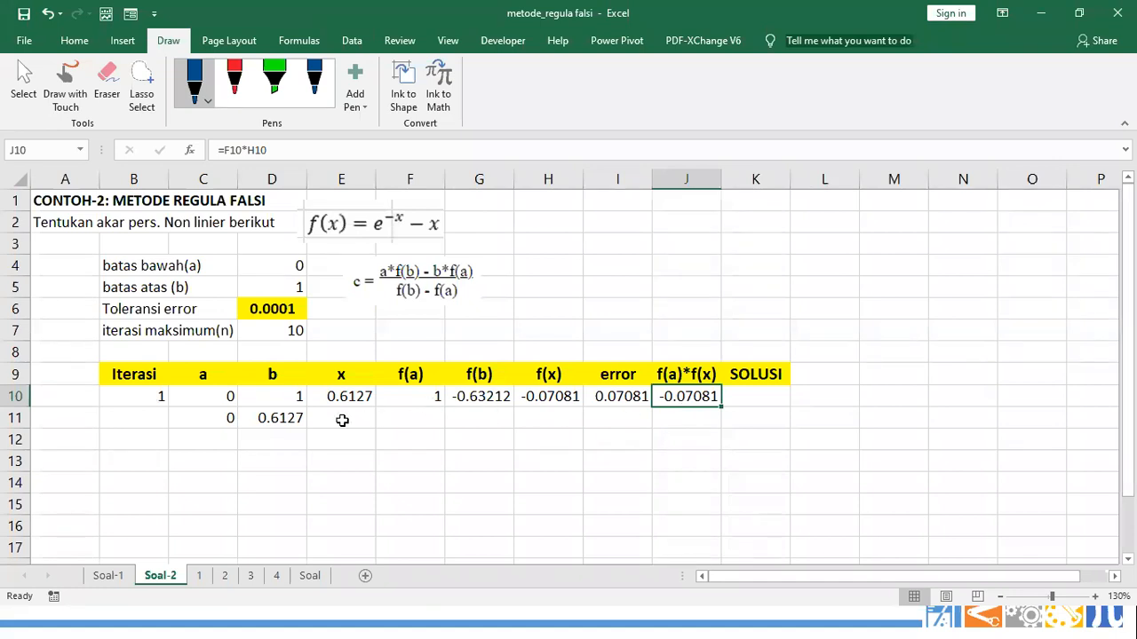
- Copy the f(a) and f(b) formulas from F10:G10 of Soal-1 into F11:G11 of Soal-2 and check their references
click(113, 578)
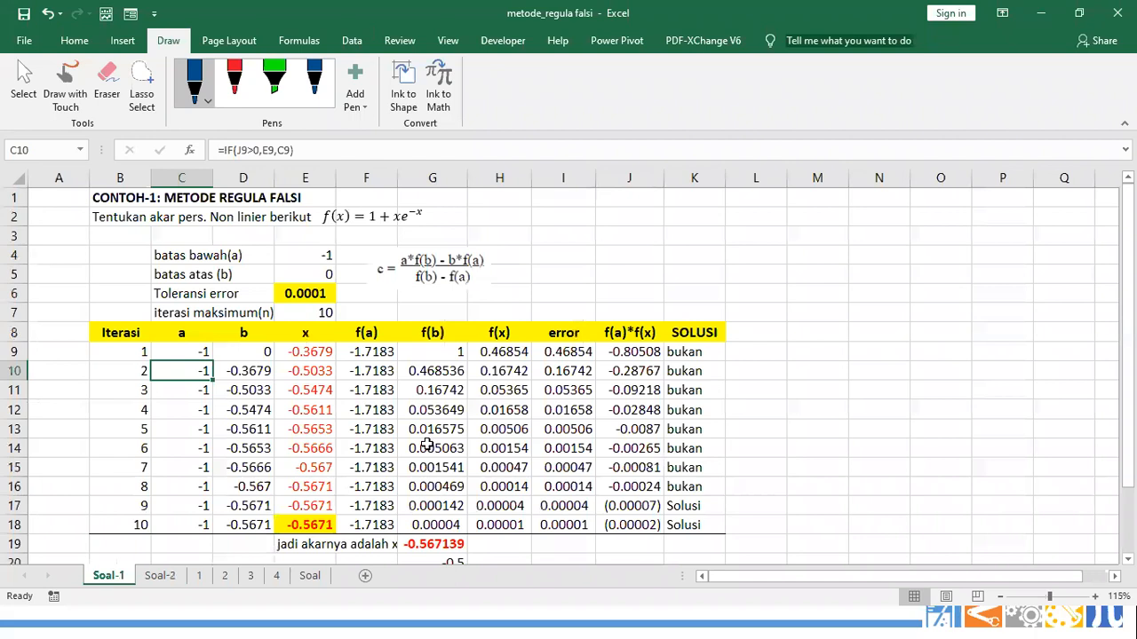
click(384, 373)
drag(383, 373, 431, 373)
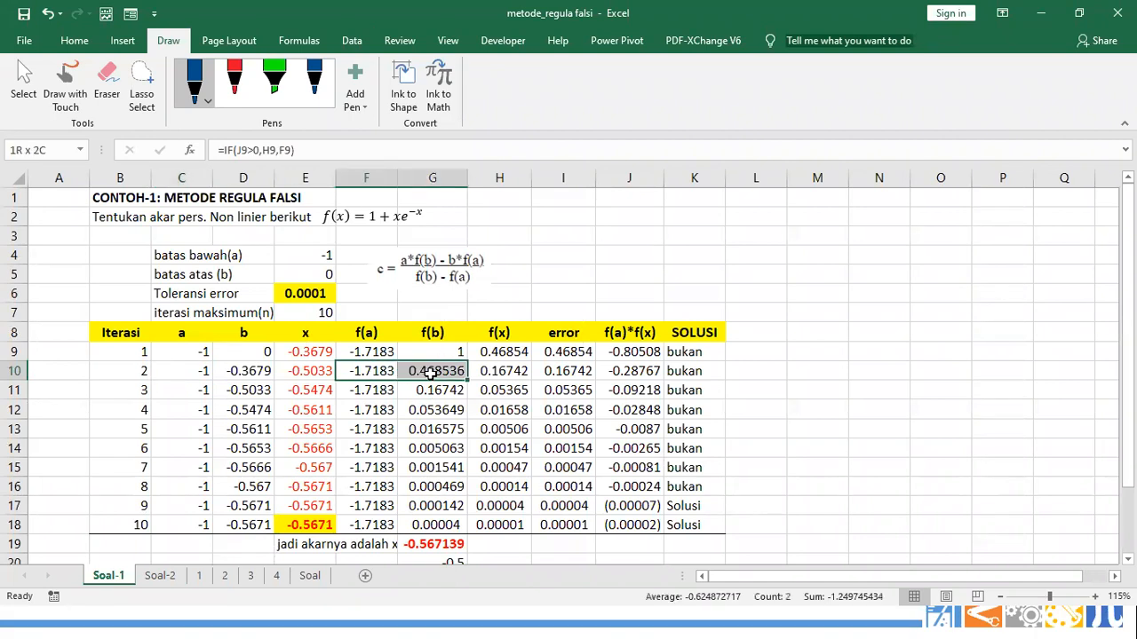
key(ctrl+c)
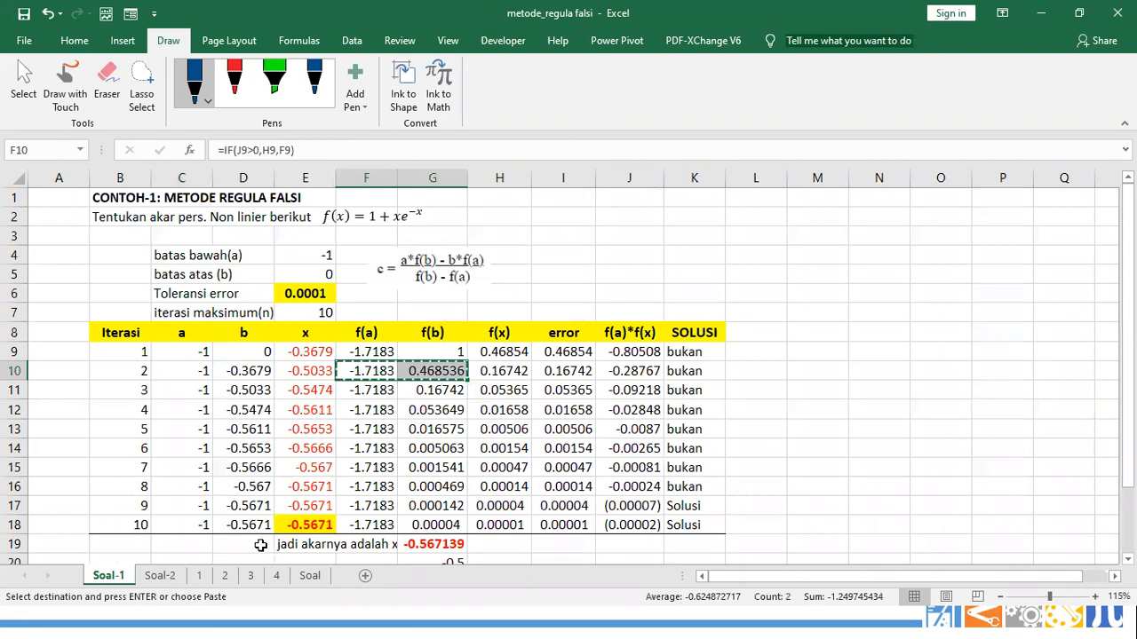
click(161, 576)
click(410, 423)
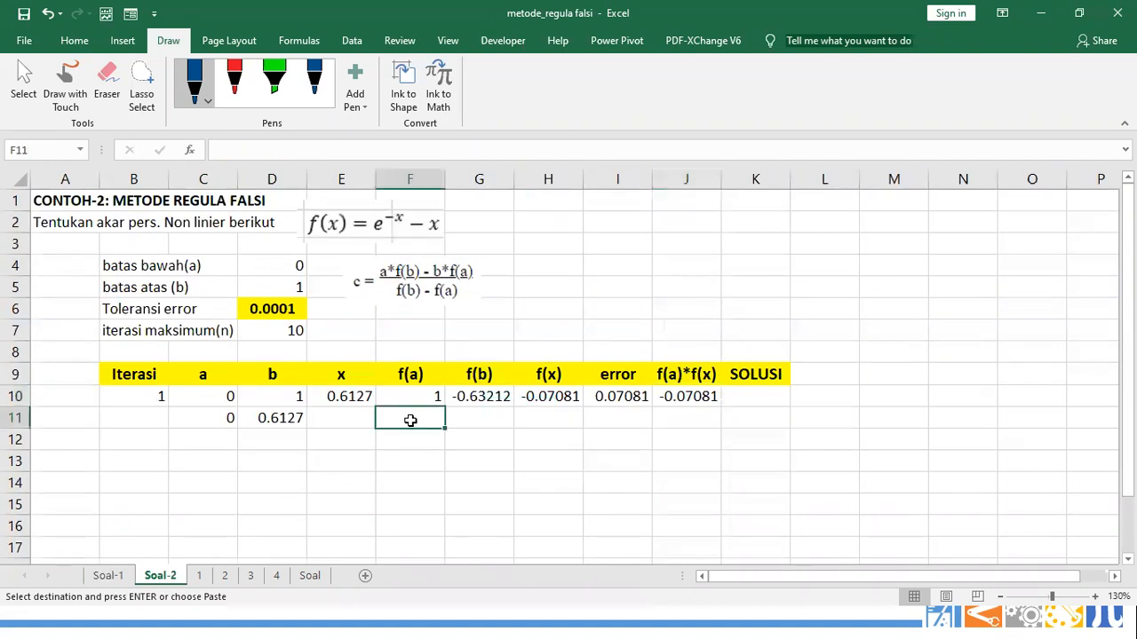
click(127, 576)
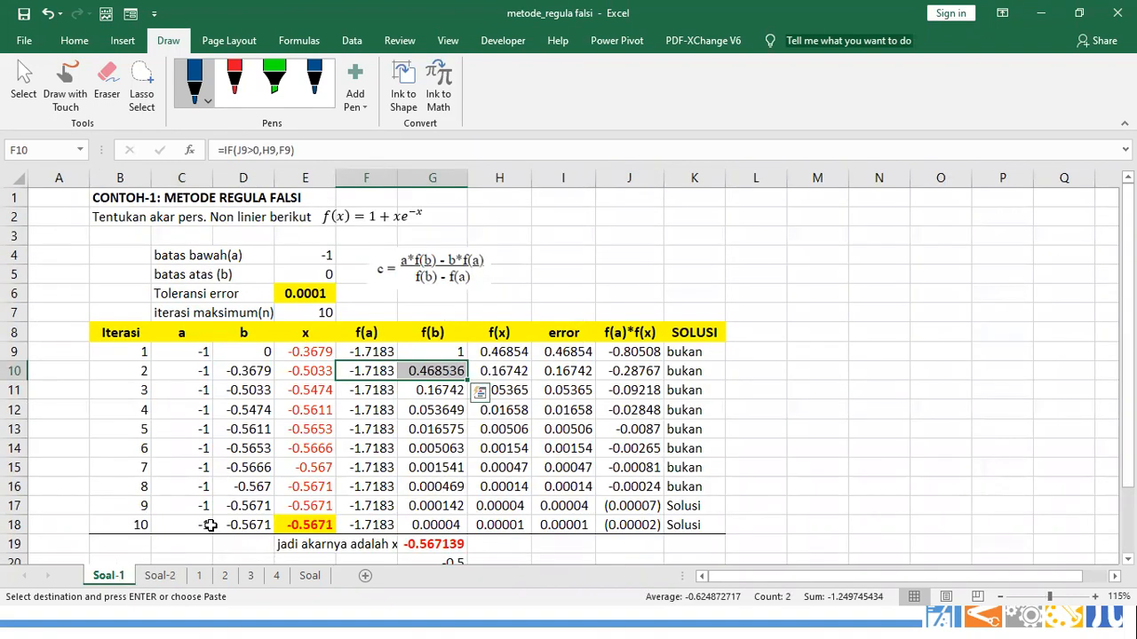
click(161, 576)
key(ctrl+v)
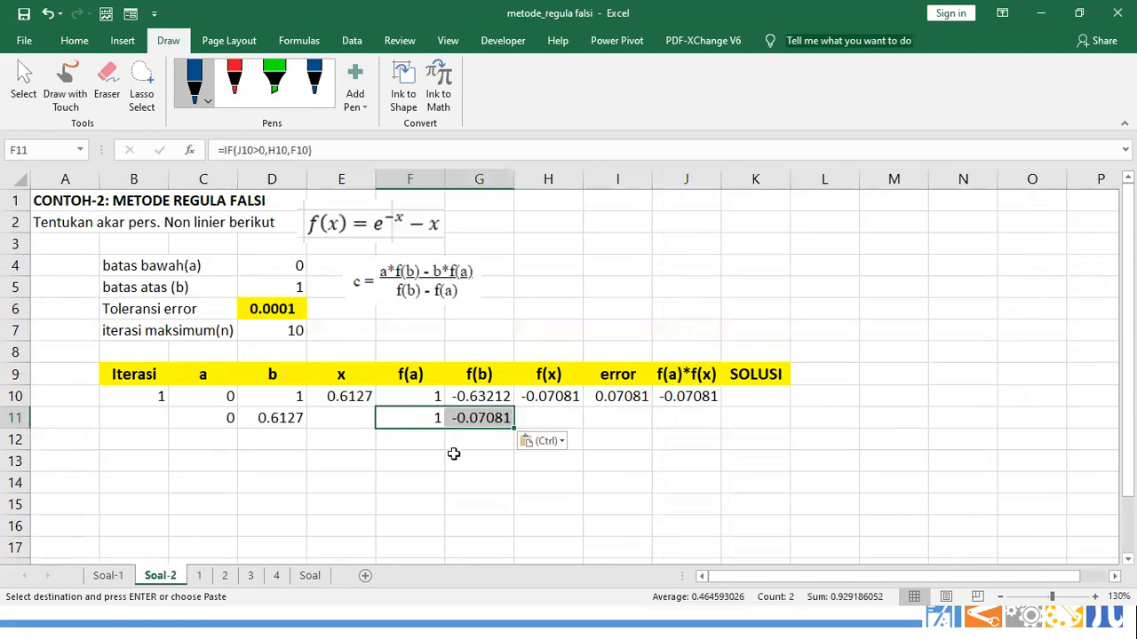
double_click(433, 422)
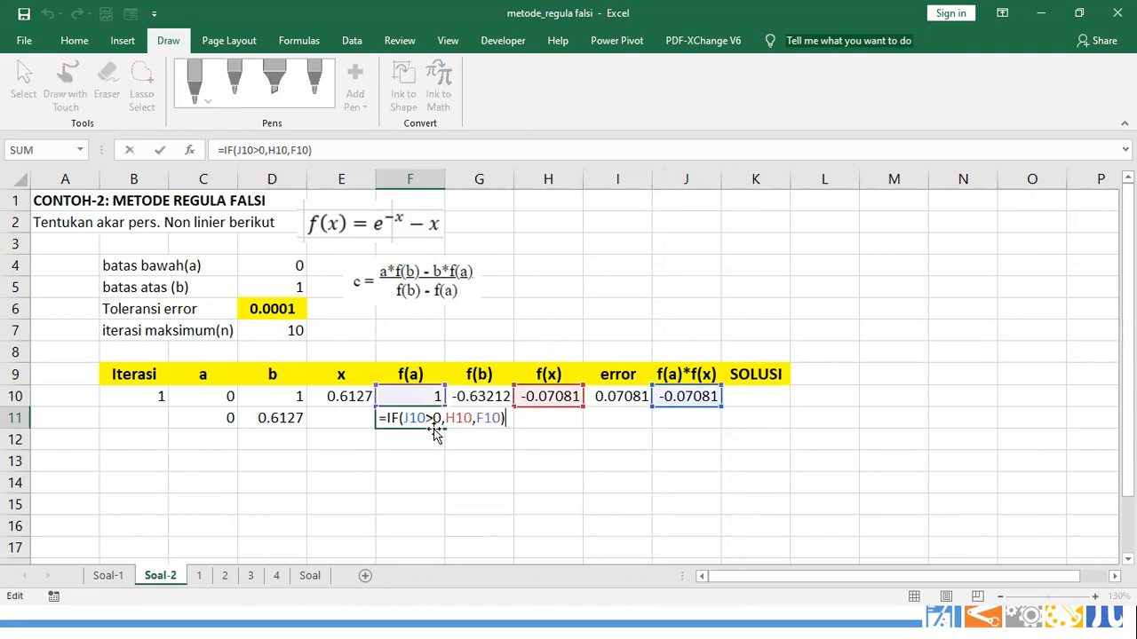
click(464, 423)
double_click(477, 418)
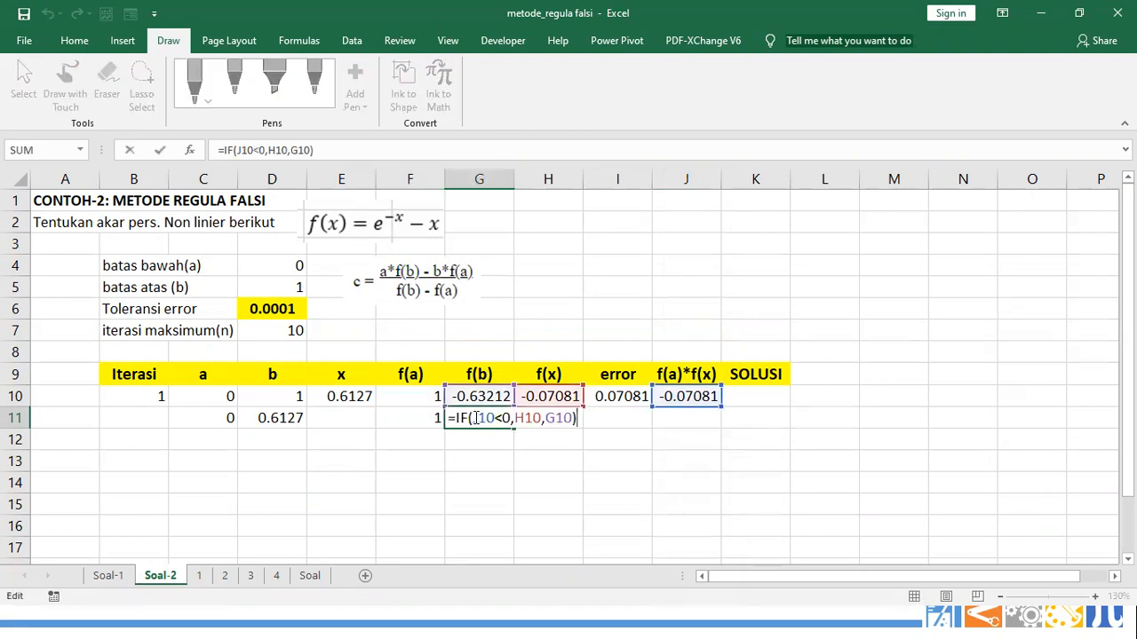
click(541, 469)
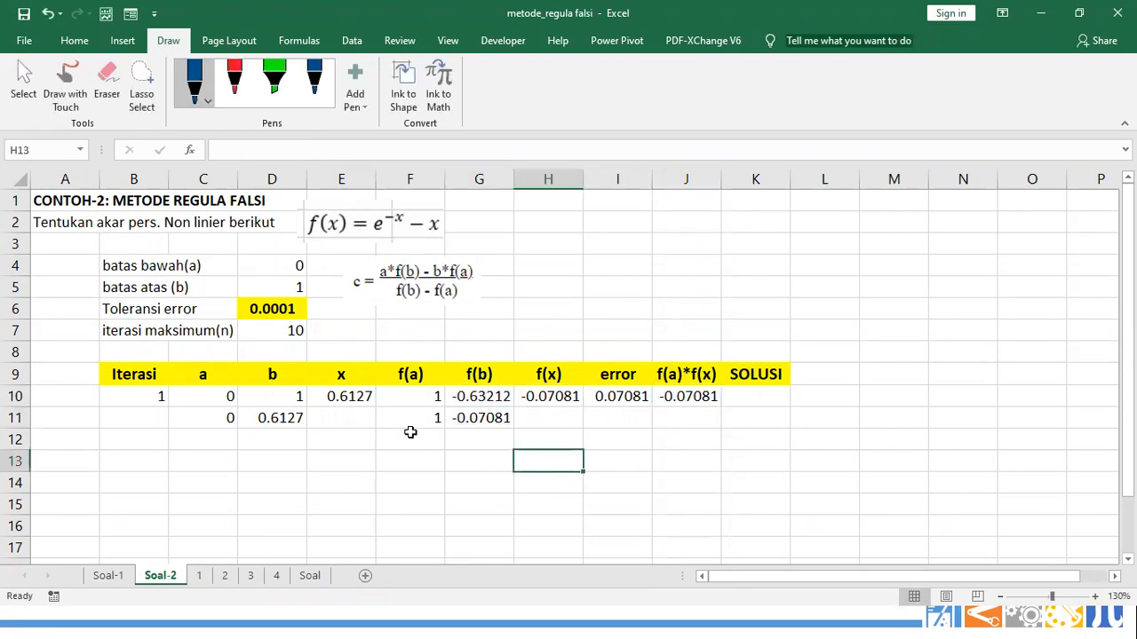
- Fill the x formula from E10 down to E11 and check its references
click(354, 400)
mouse_move(375, 407)
mouse_down()
mouse_move(373, 425)
mouse_move(364, 421)
mouse_up()
click(364, 421)
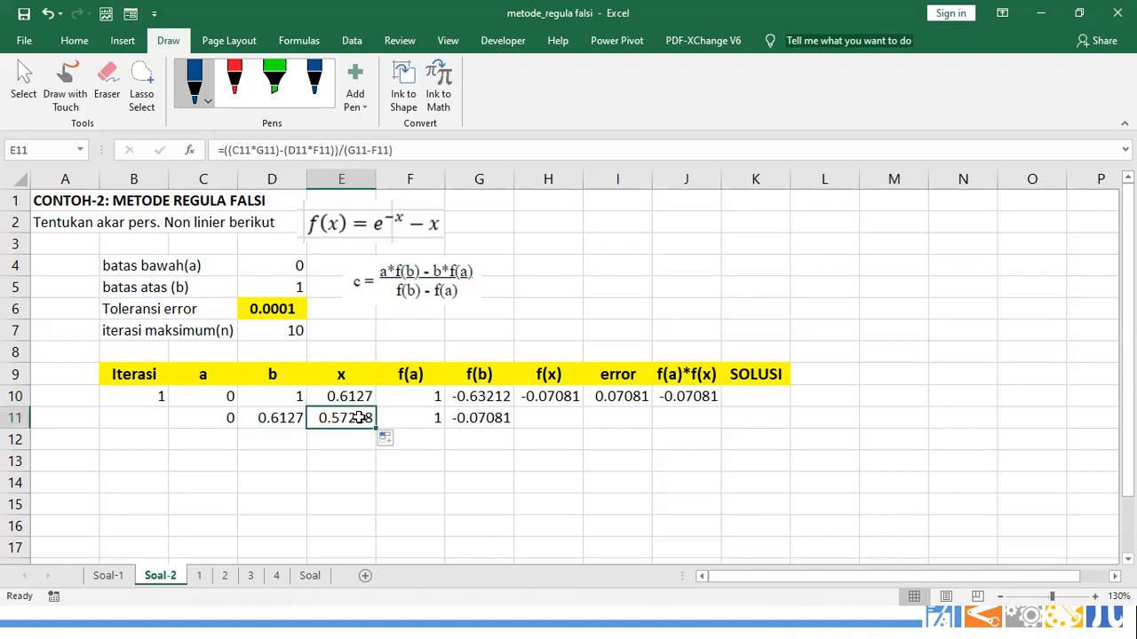
double_click(364, 420)
key(Escape)
- Fill the f(x), error and f(a)*f(x) formulas down to row 11, and extend C11:J11 down to row 20
drag(554, 399, 721, 428)
click(571, 511)
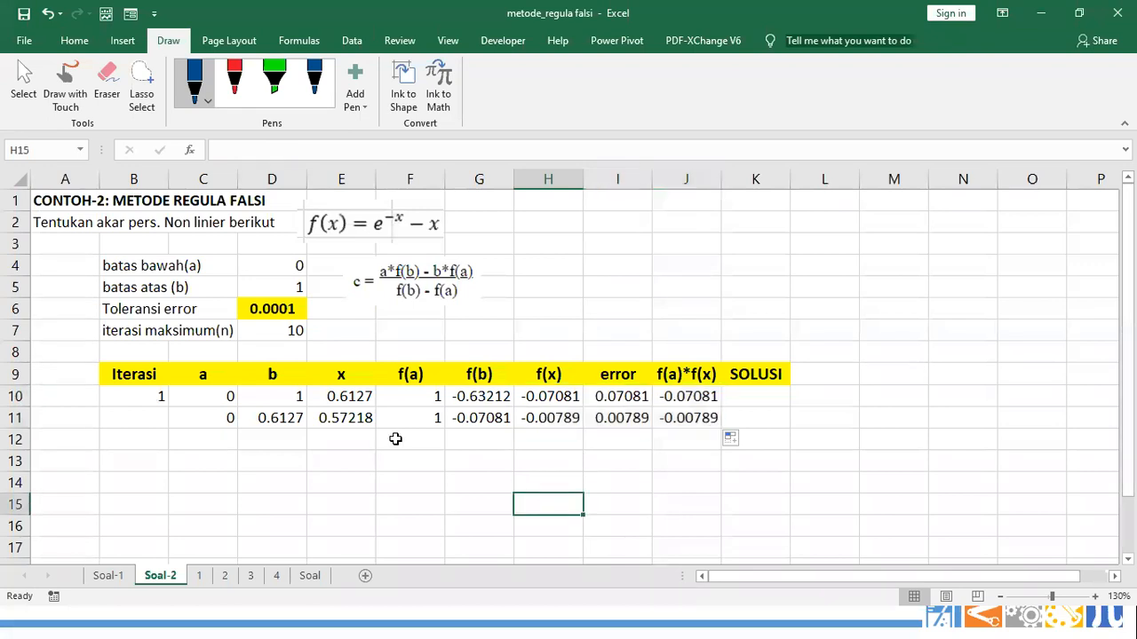
drag(229, 418, 711, 536)
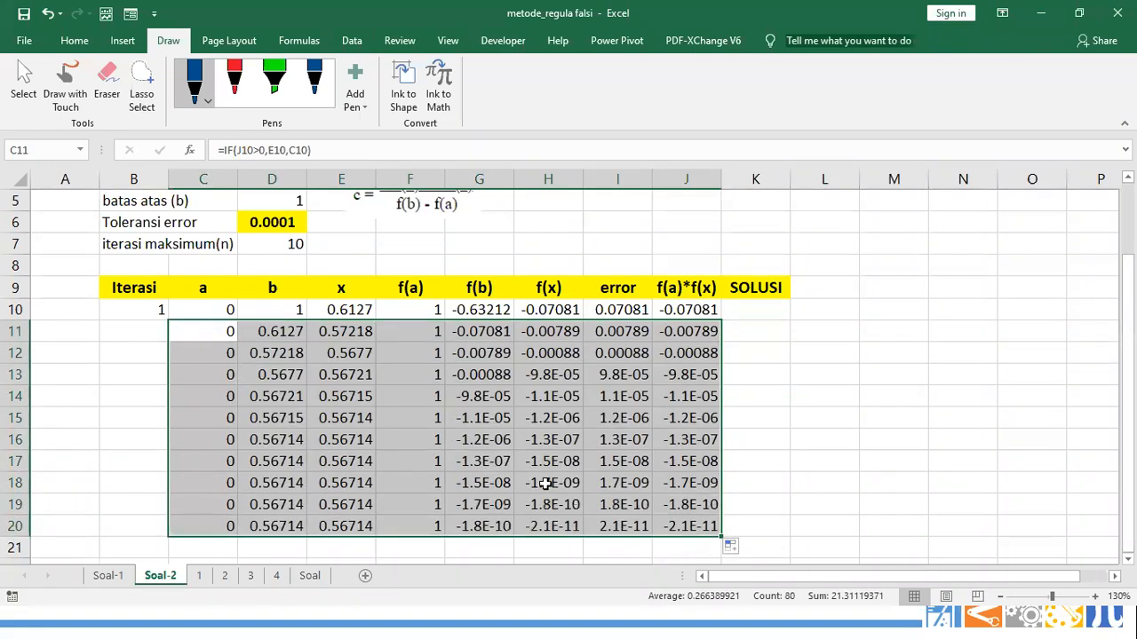
- Enter 2 in B11 and fill the iteration numbers from B10:B11 down to row 20
click(162, 309)
click(156, 331)
text(2)
click(160, 309)
drag(160, 309, 160, 538)
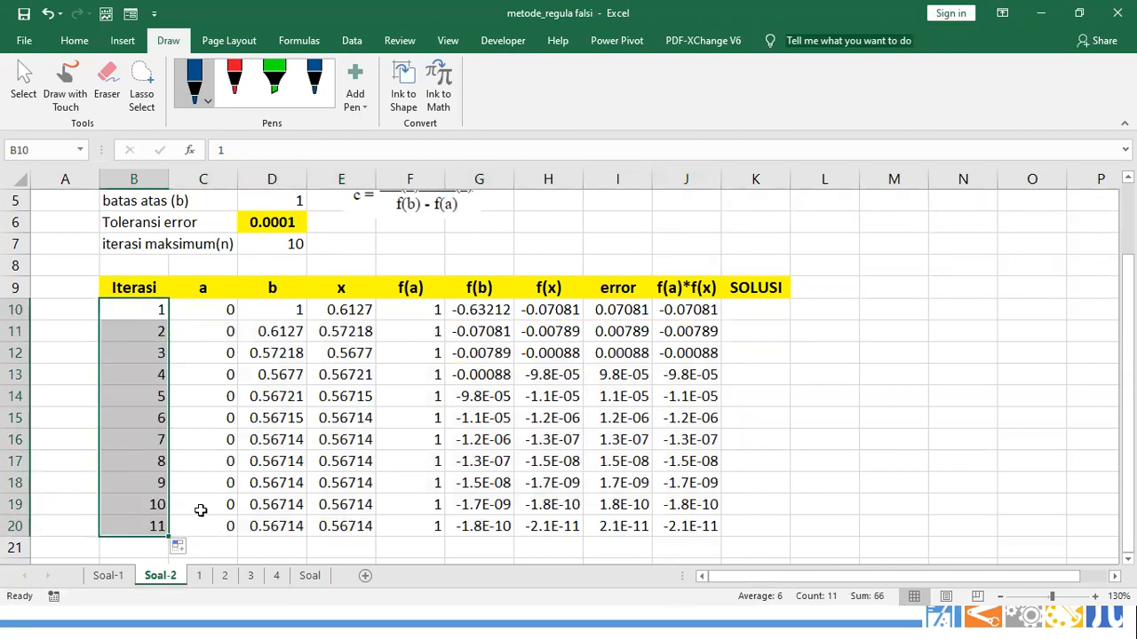
- Clear the eleventh iteration in row 20 and format the f(a)*f(x) values in J13:J19 in comma style with four decimals
click(20, 526)
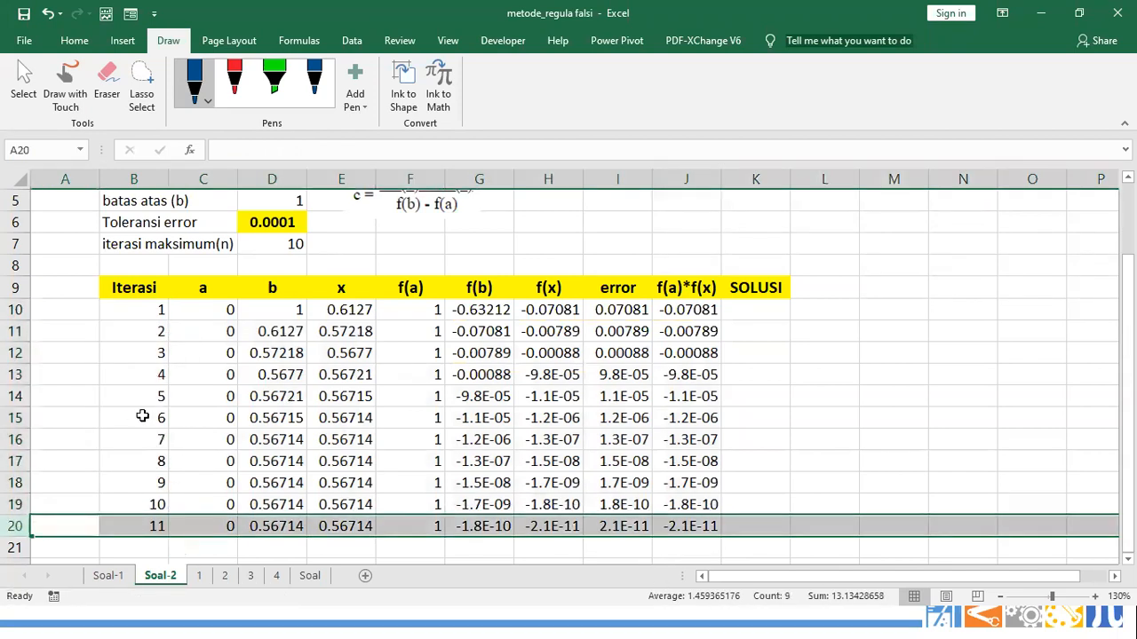
key(Delete)
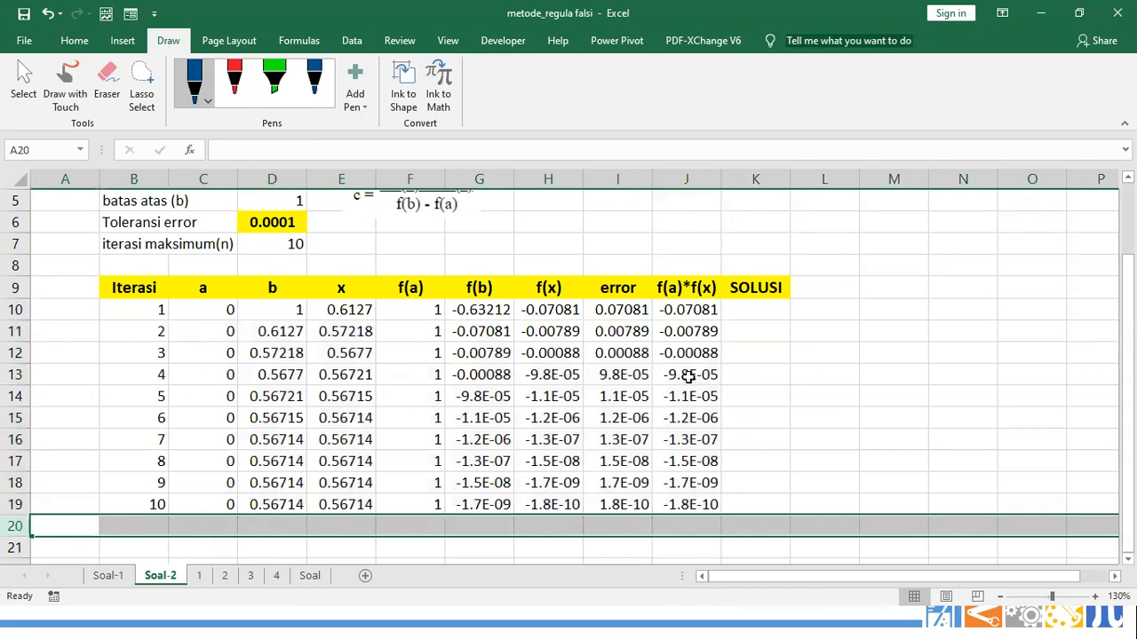
click(688, 377)
drag(688, 377, 689, 507)
click(85, 45)
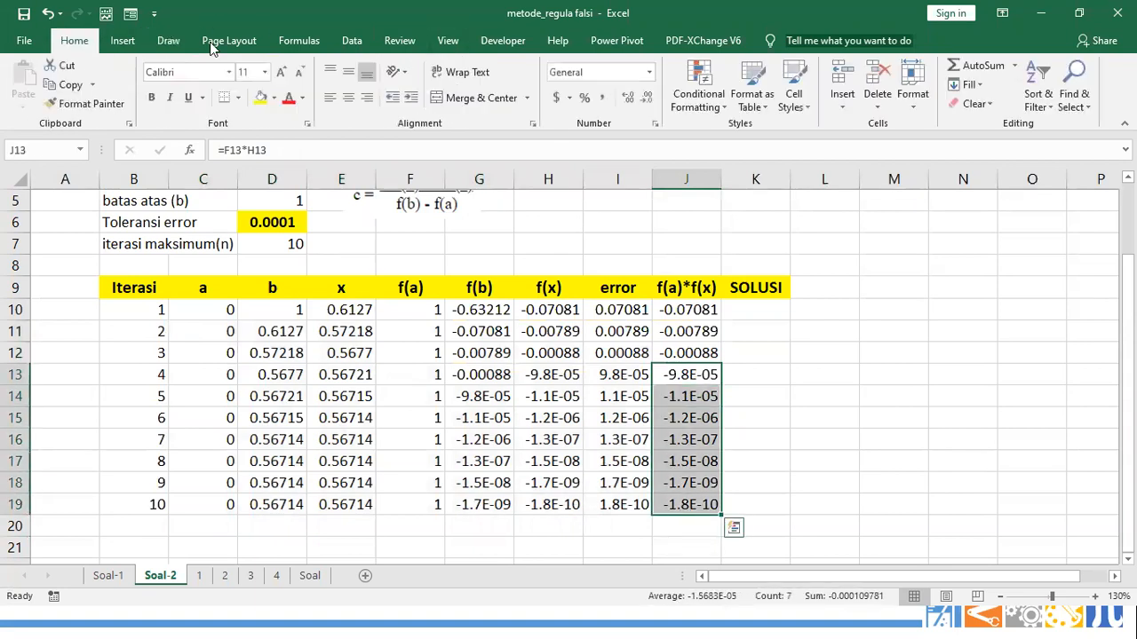
click(603, 98)
click(628, 98)
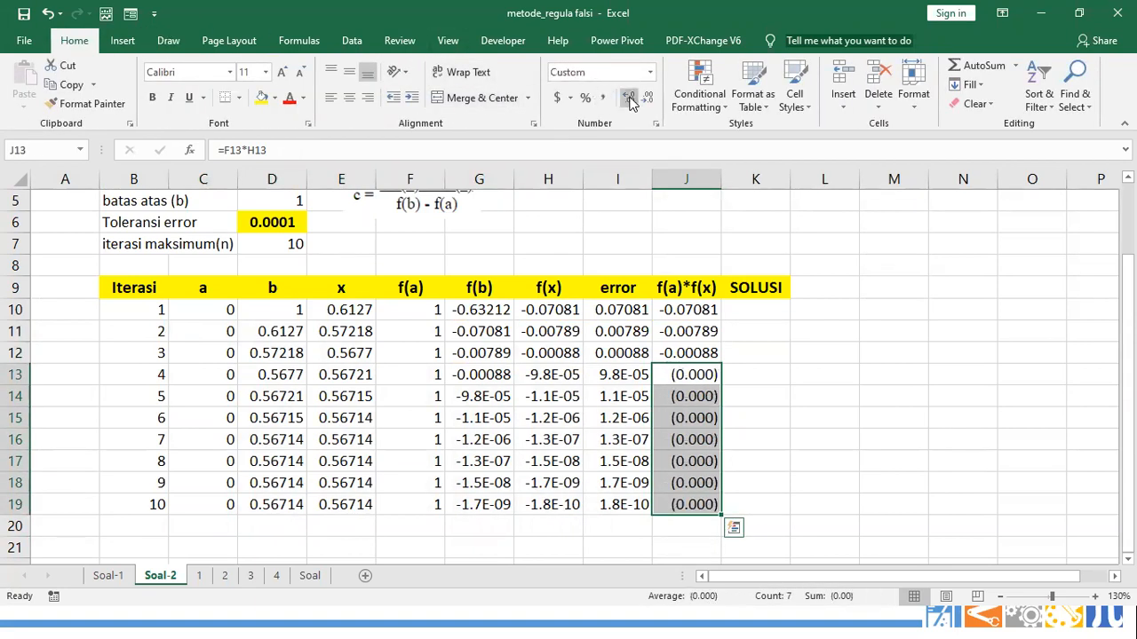
click(628, 97)
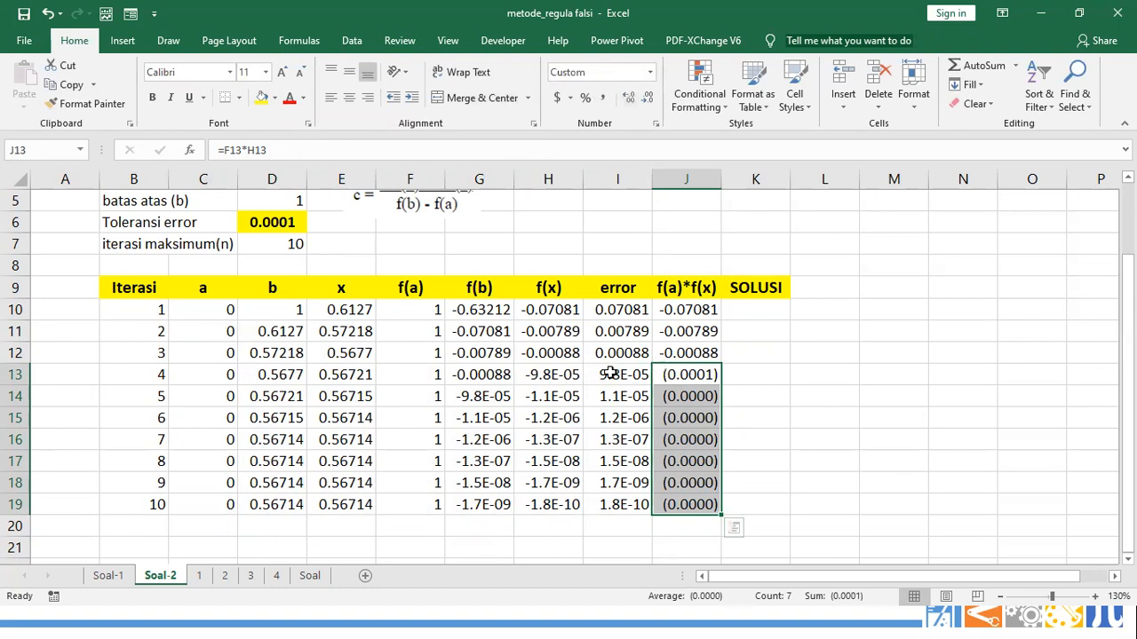
- Format the f(x) and error values in H13:I19 in comma style with four decimals
drag(617, 374, 622, 461)
drag(541, 374, 619, 504)
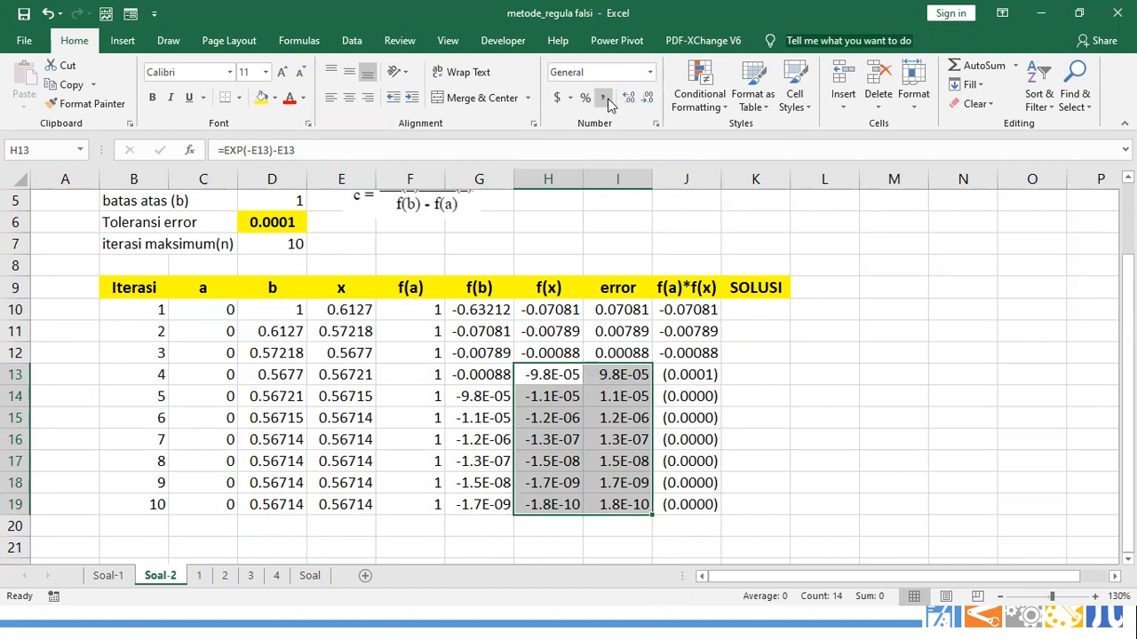
click(603, 98)
click(628, 97)
click(628, 98)
- Format the f(b) values in G14:G19 in comma style with four decimals
drag(482, 396, 489, 494)
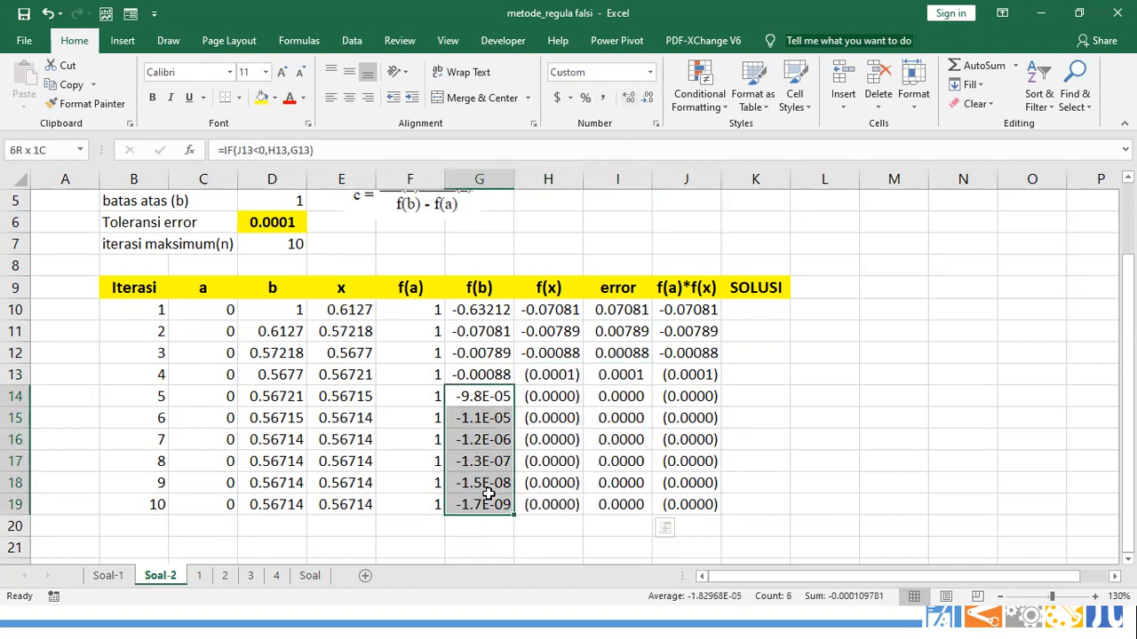
click(603, 98)
click(628, 97)
click(627, 98)
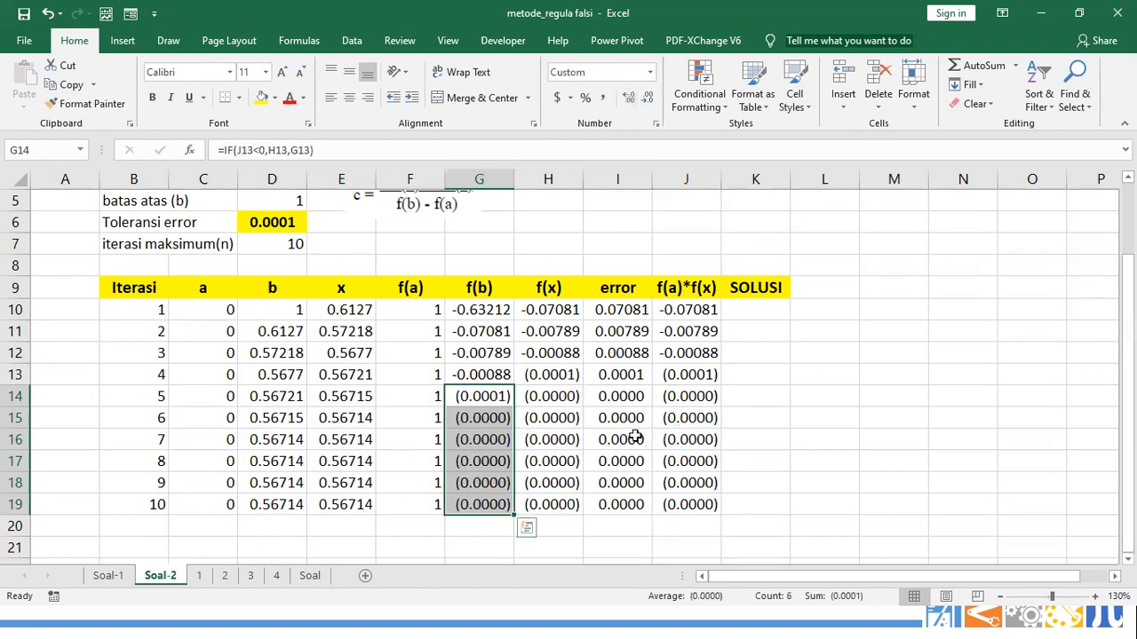
- Examine the f(b) formulas in G10 and G12 and the x formulas in E12, E16 and E19
click(157, 504)
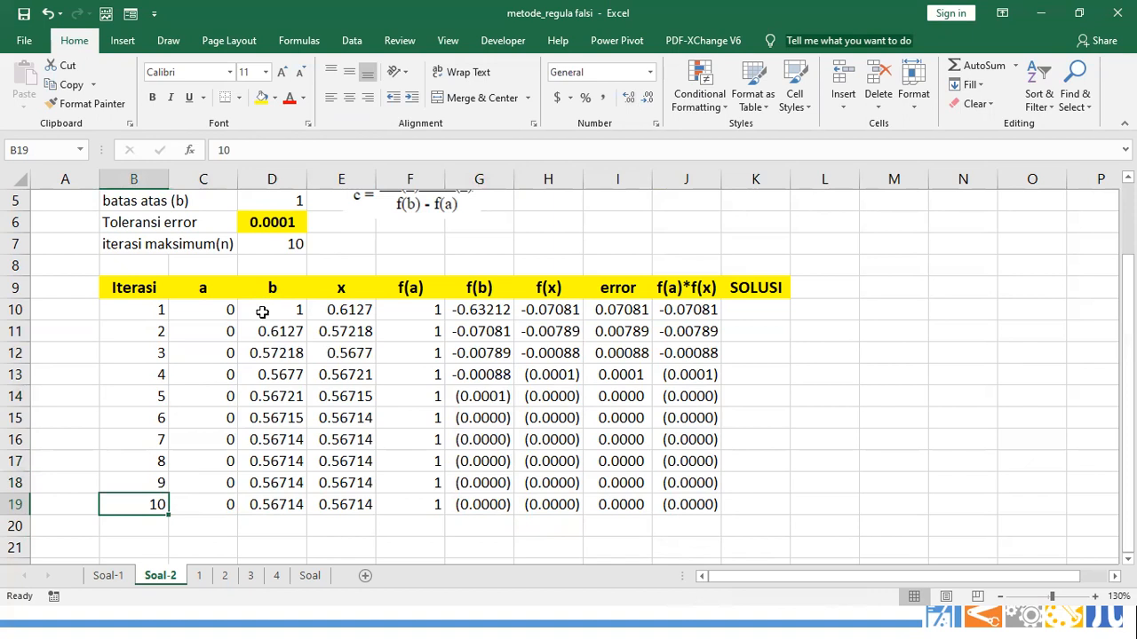
click(364, 504)
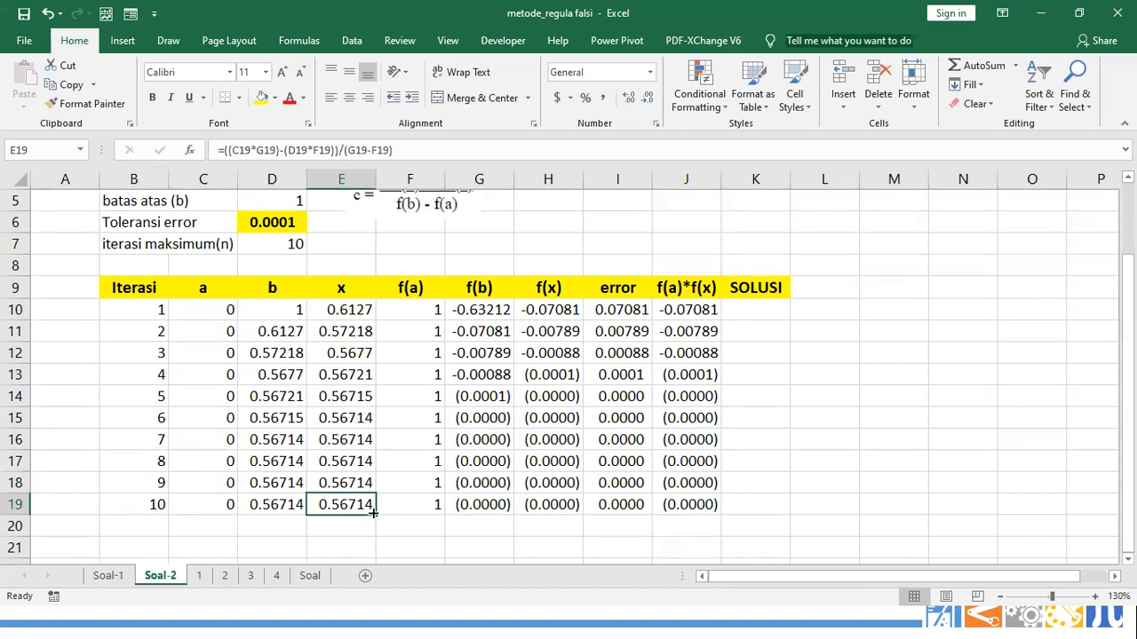
click(490, 350)
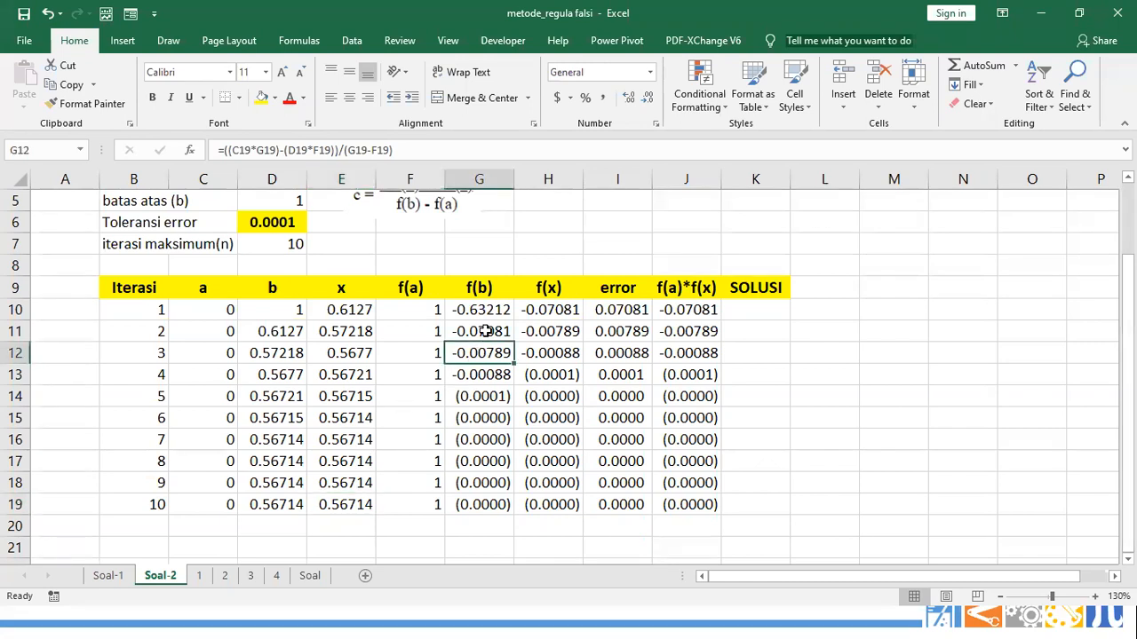
double_click(494, 352)
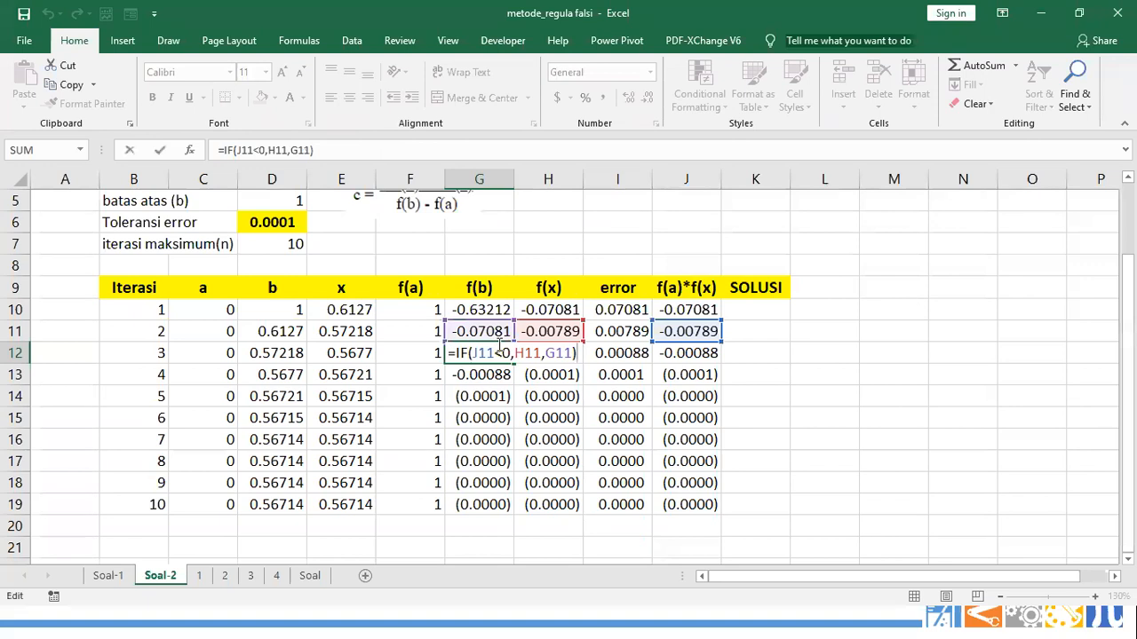
key(Escape)
double_click(494, 309)
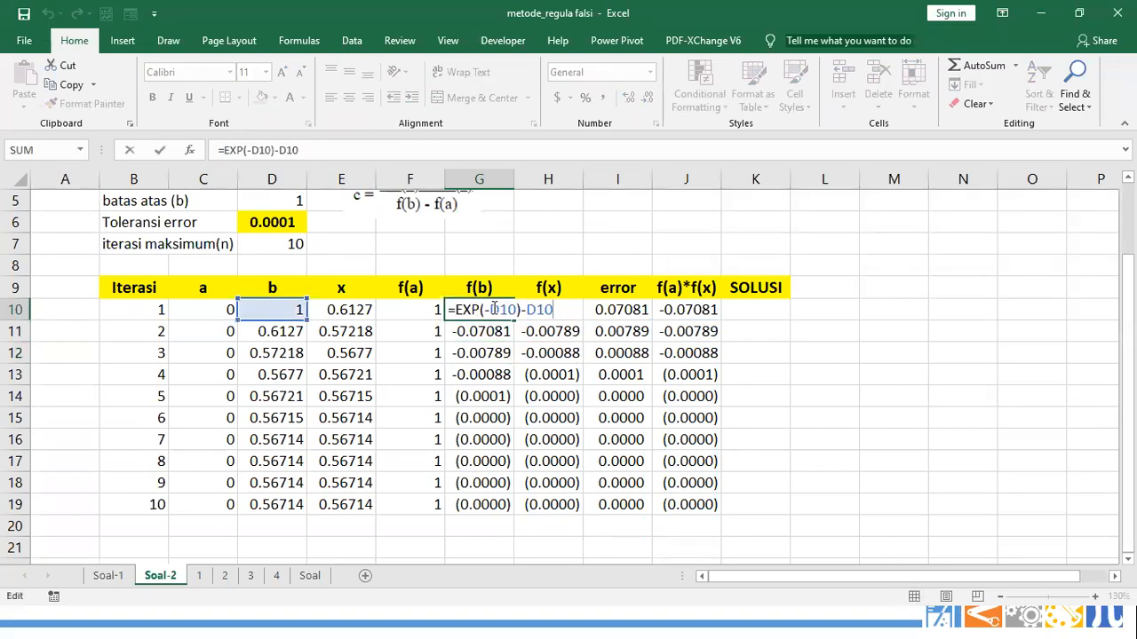
key(Escape)
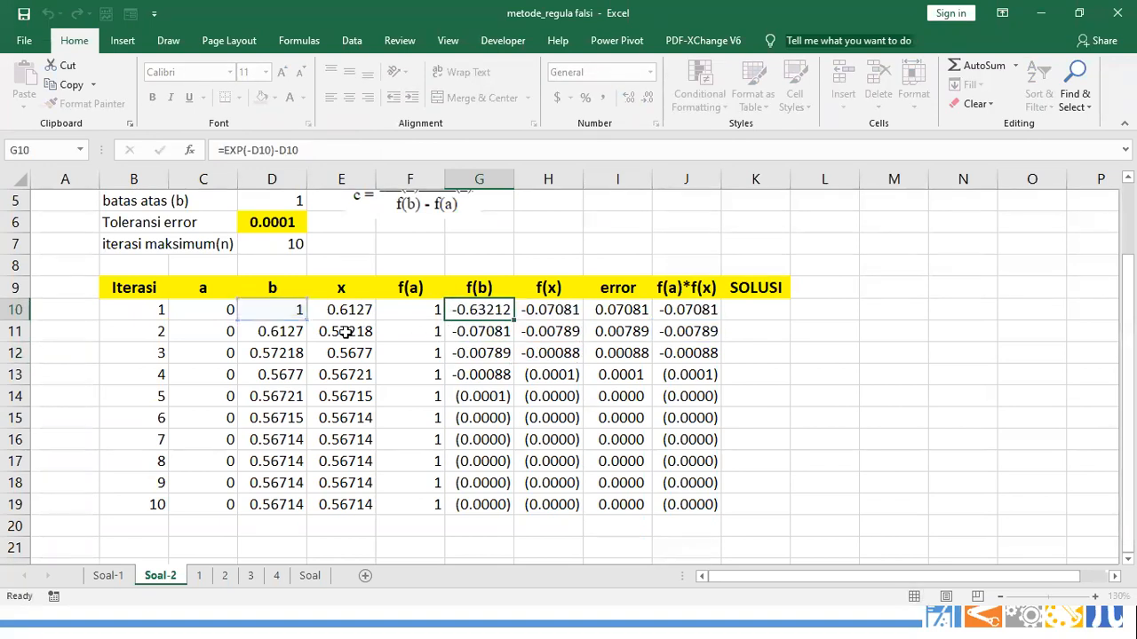
click(360, 355)
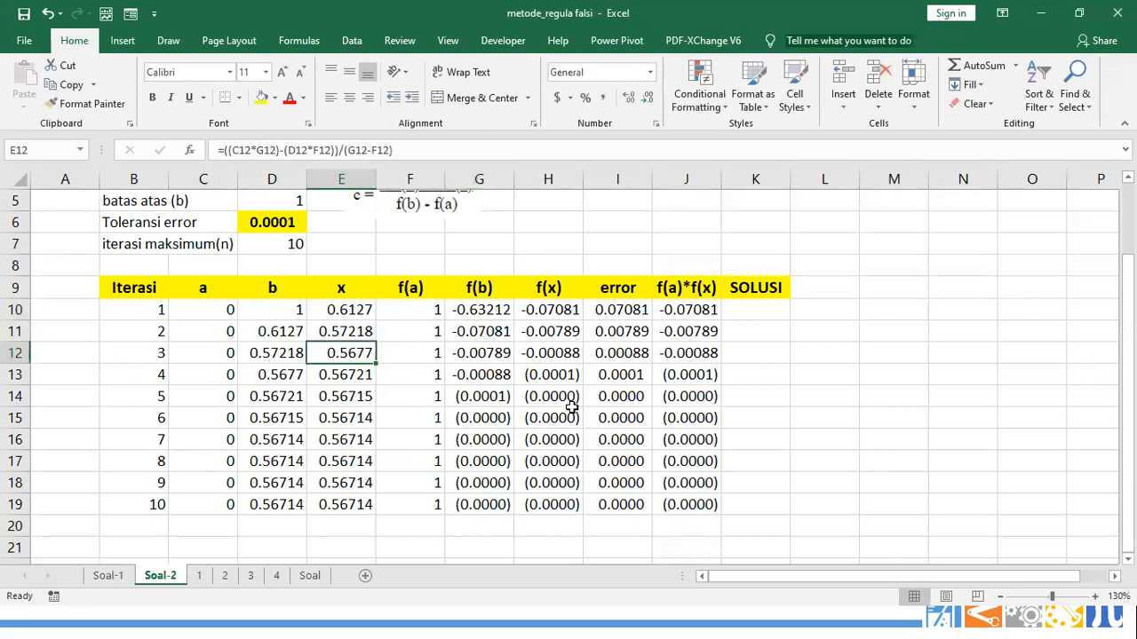
click(339, 438)
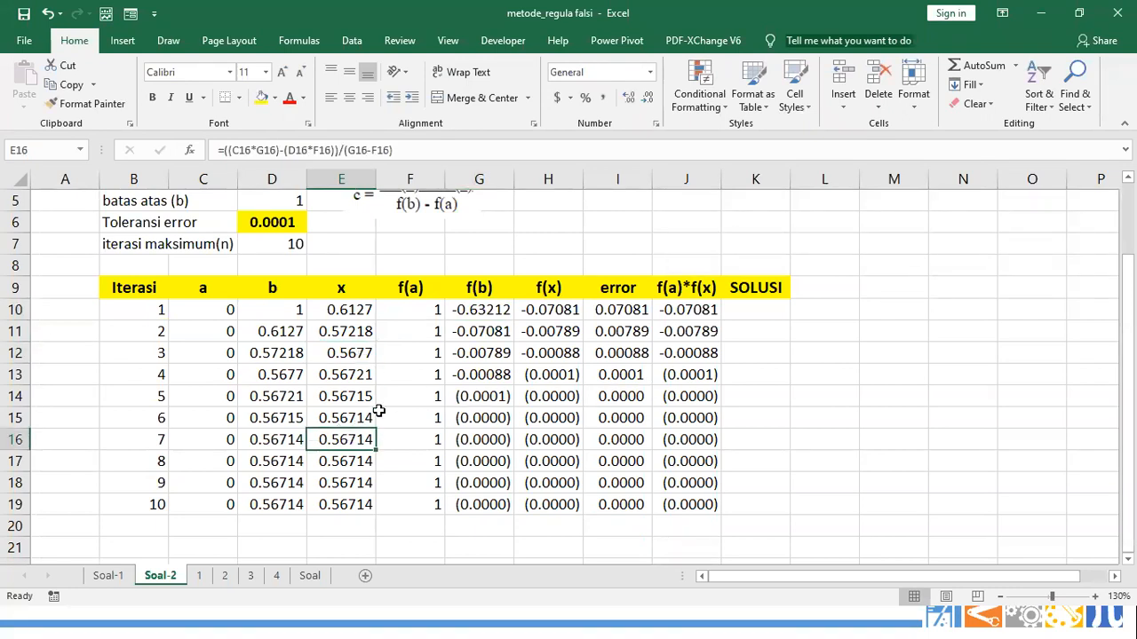
key(F2)
key(Escape)
click(338, 505)
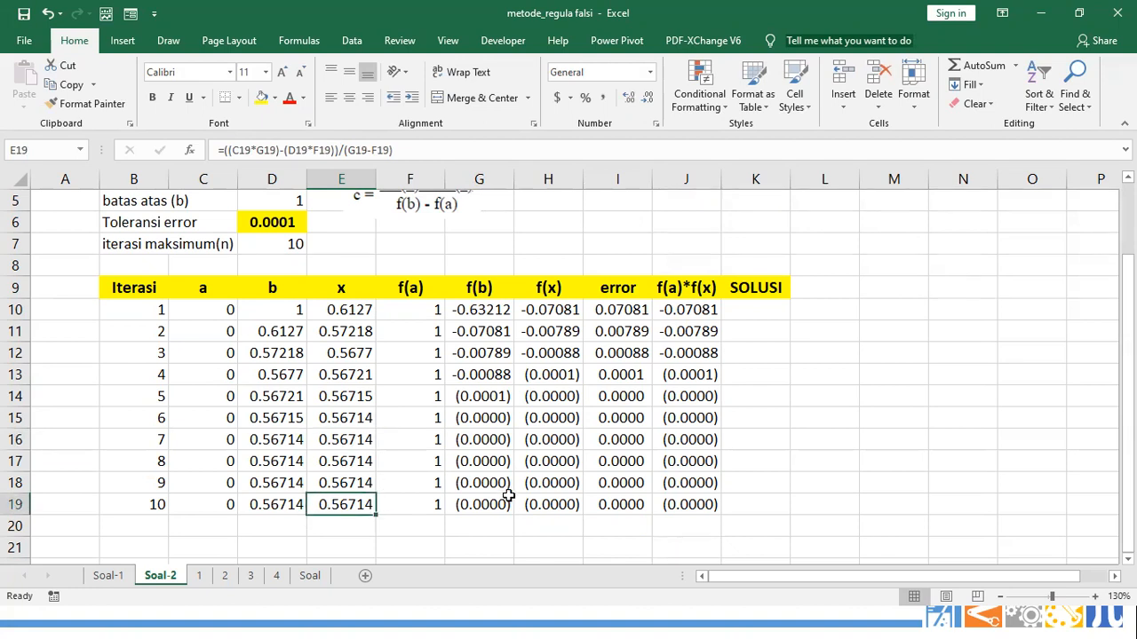
- Add a bottom border to B19:K19 and review the f(a)*f(x) and x values in the last iterations
drag(172, 505, 755, 504)
click(224, 97)
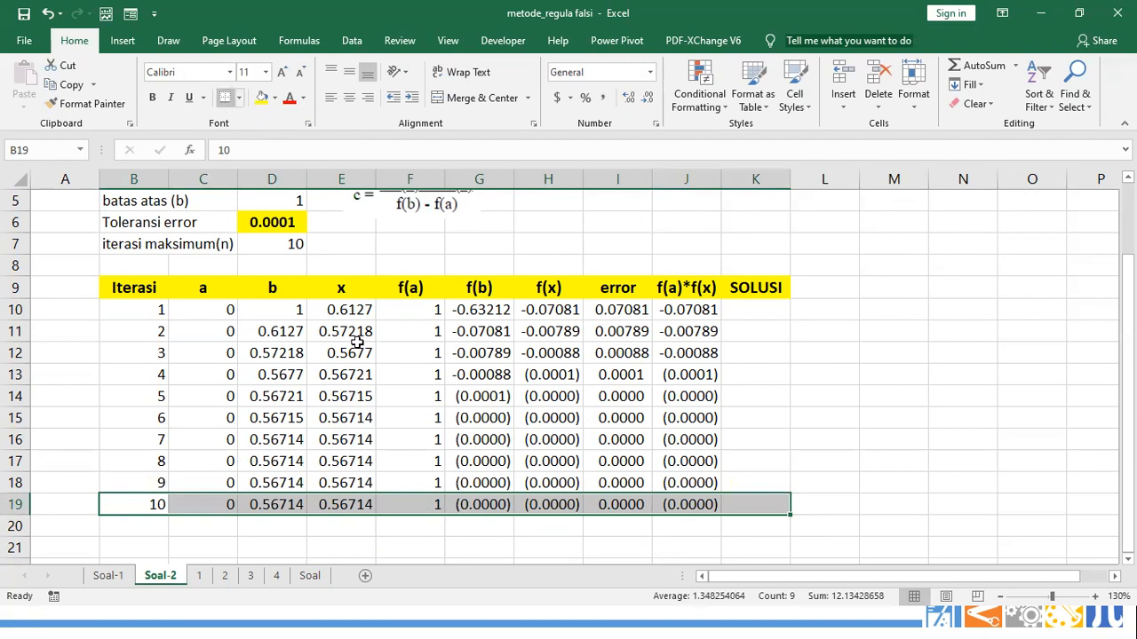
click(346, 507)
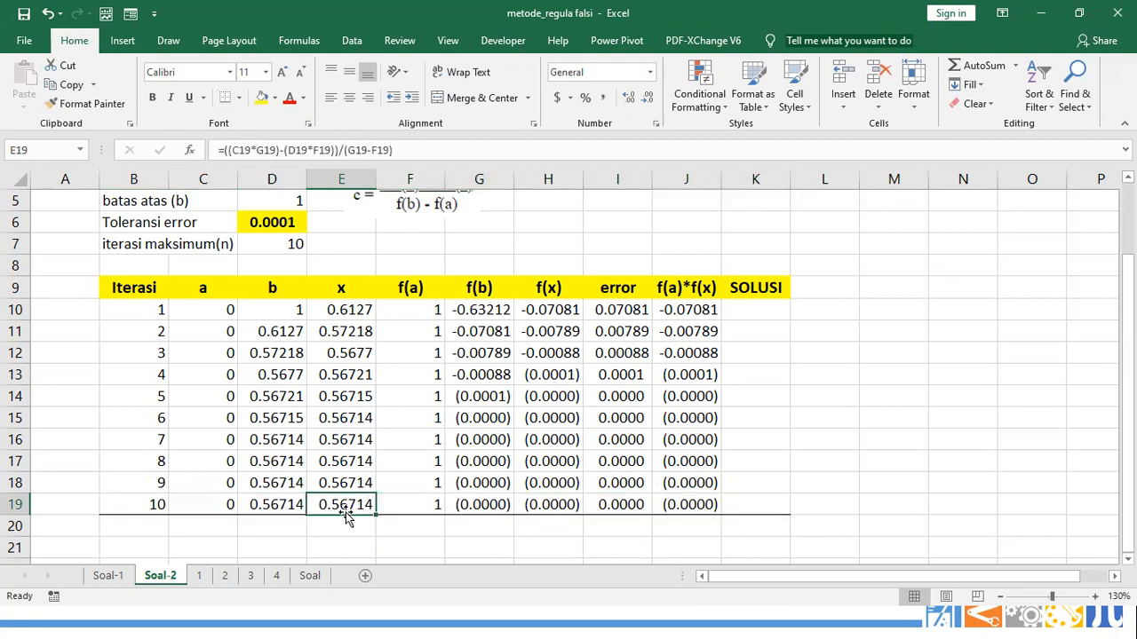
drag(691, 399, 706, 502)
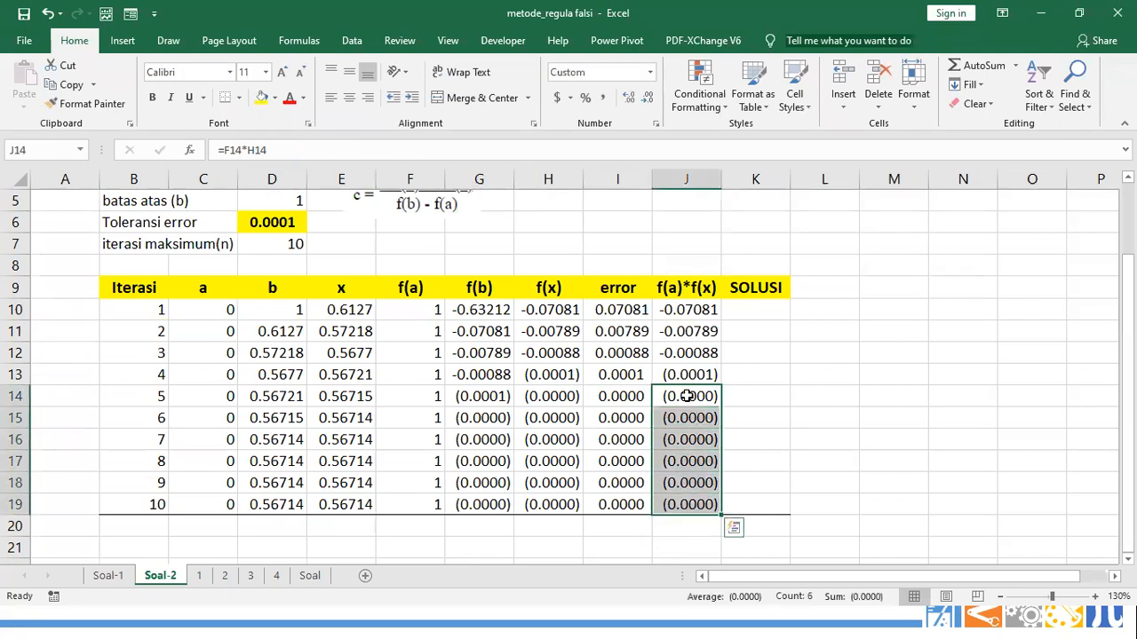
click(349, 415)
drag(351, 419, 351, 502)
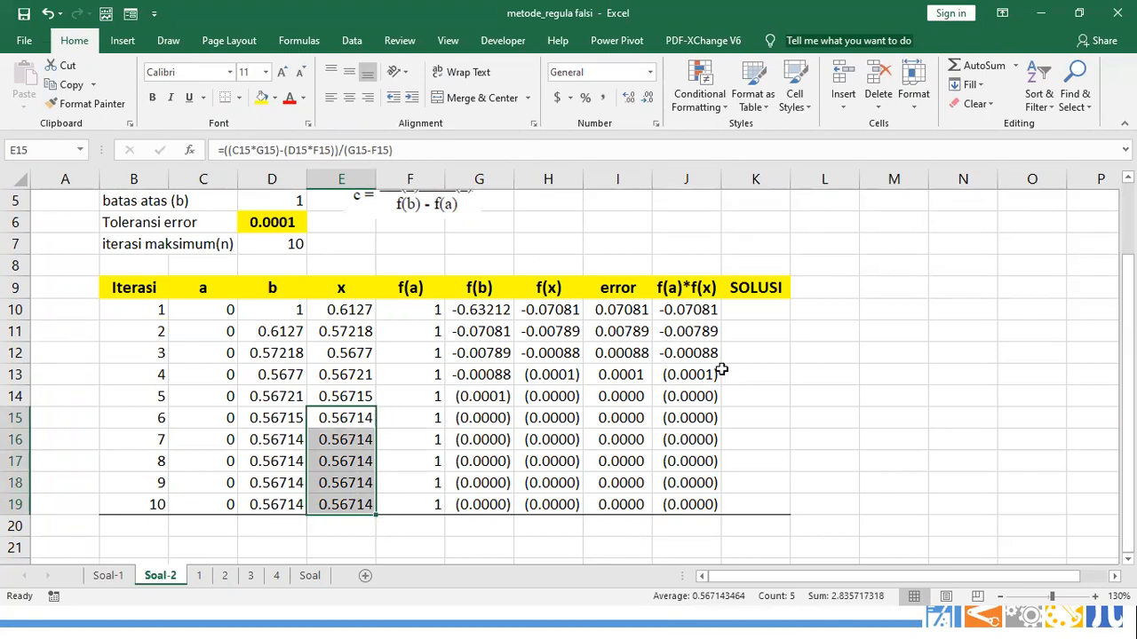
- Copy the SOLUSI formula from K9 of Soal-1 into K10 of Soal-2 and fill it down to row 19
click(107, 576)
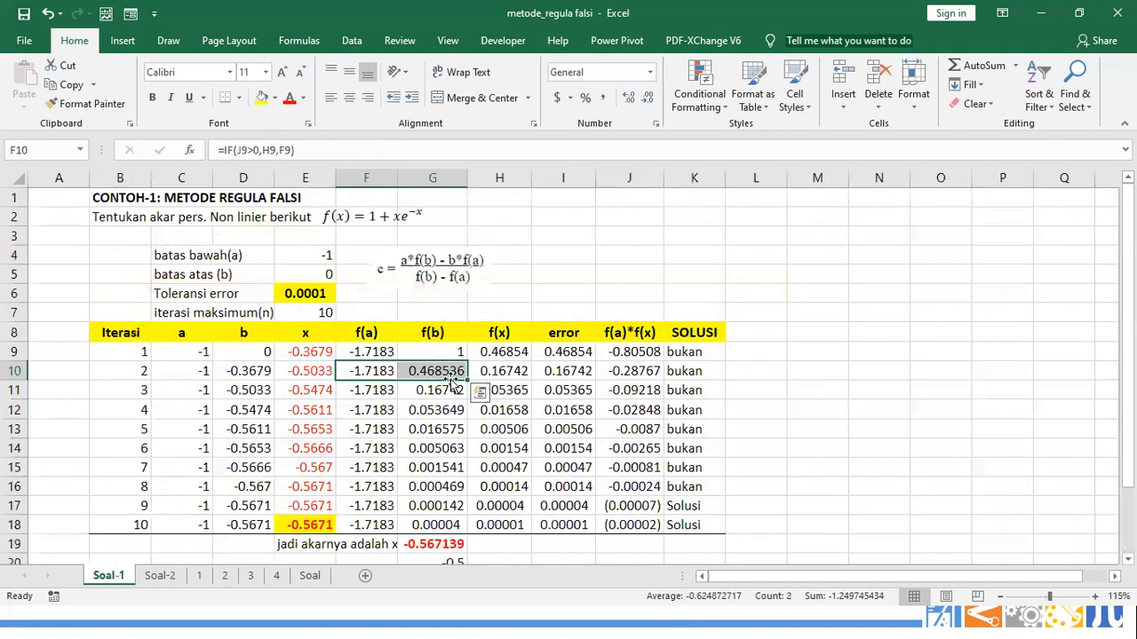
click(685, 352)
key(ctrl+c)
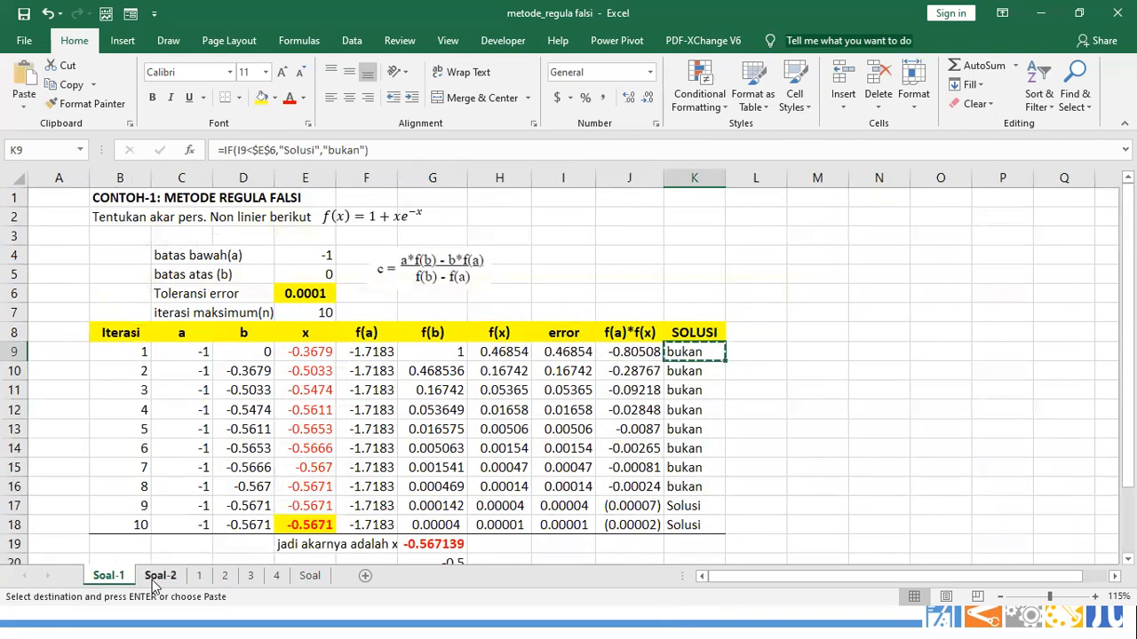
click(160, 575)
click(748, 309)
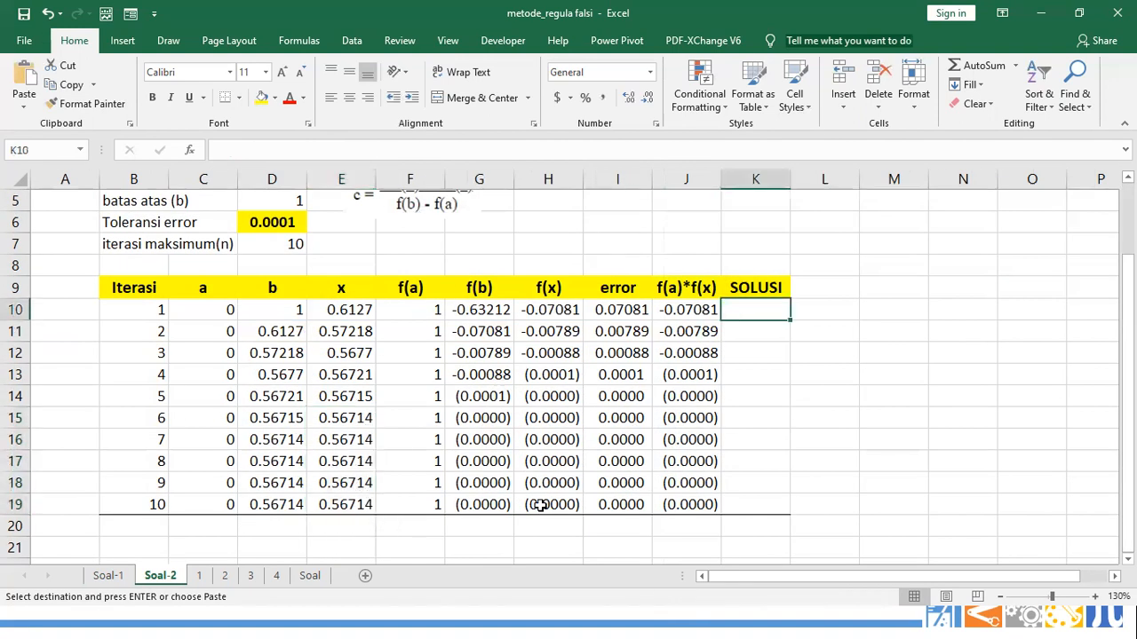
key(ctrl+v)
double_click(791, 320)
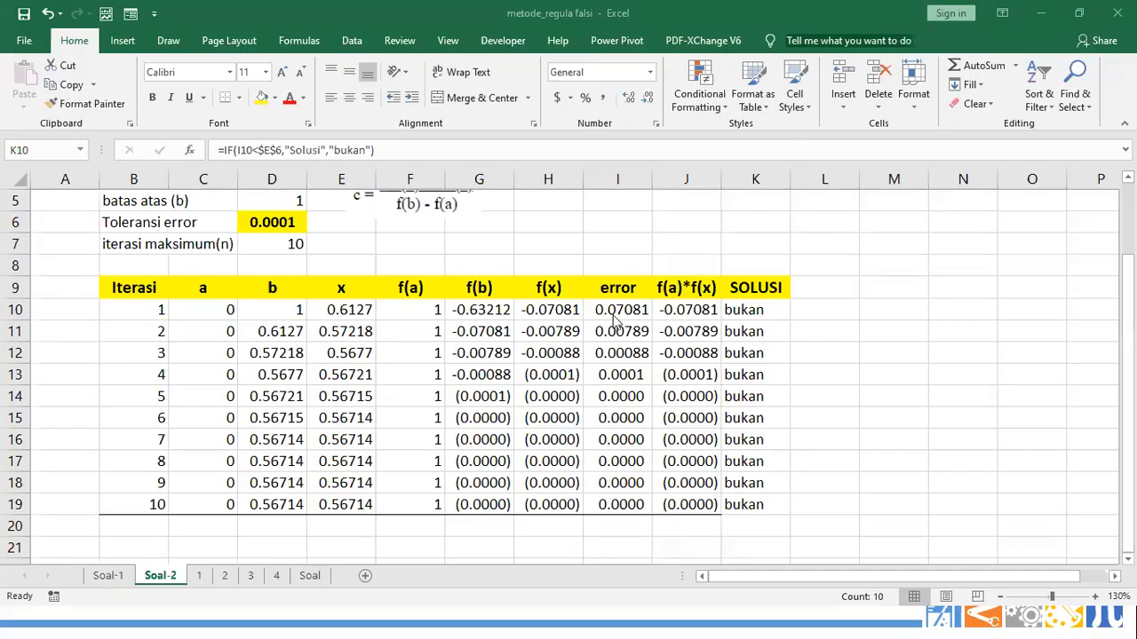
- Correct the tolerance reference in the K10 SOLUSI formula to $D$6
click(749, 378)
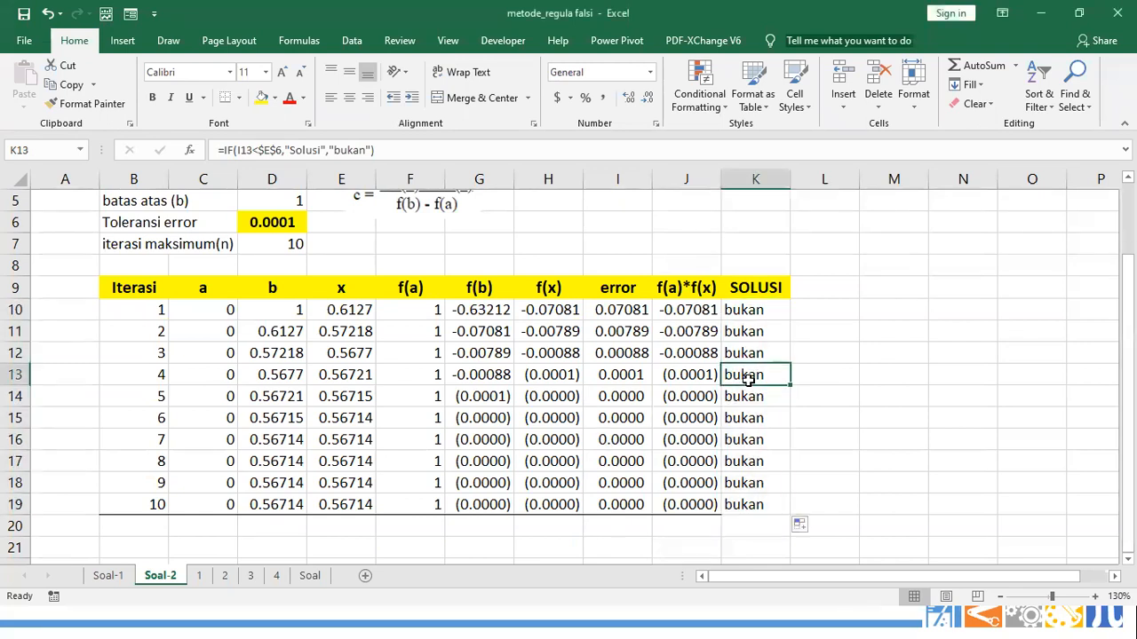
double_click(755, 316)
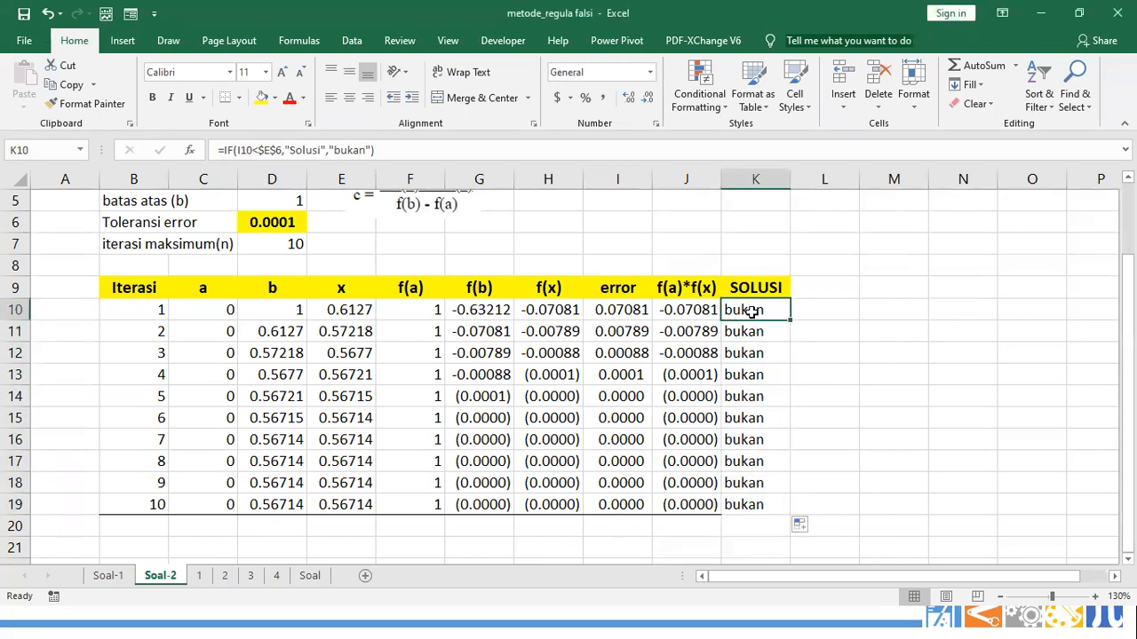
scroll(718, 299, up, 1)
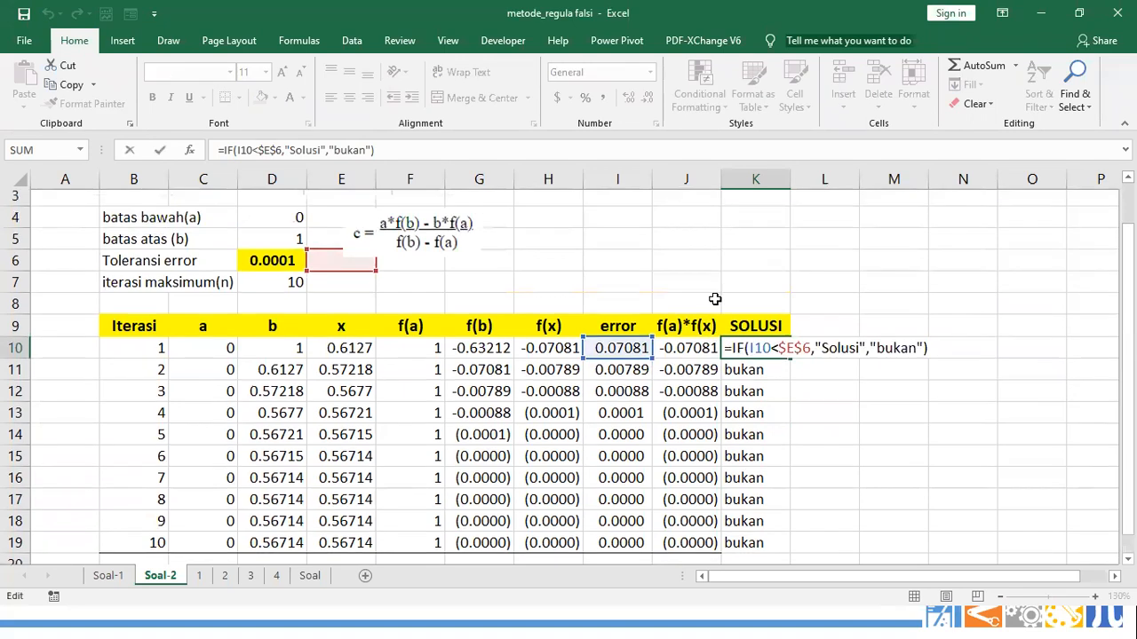
click(787, 375)
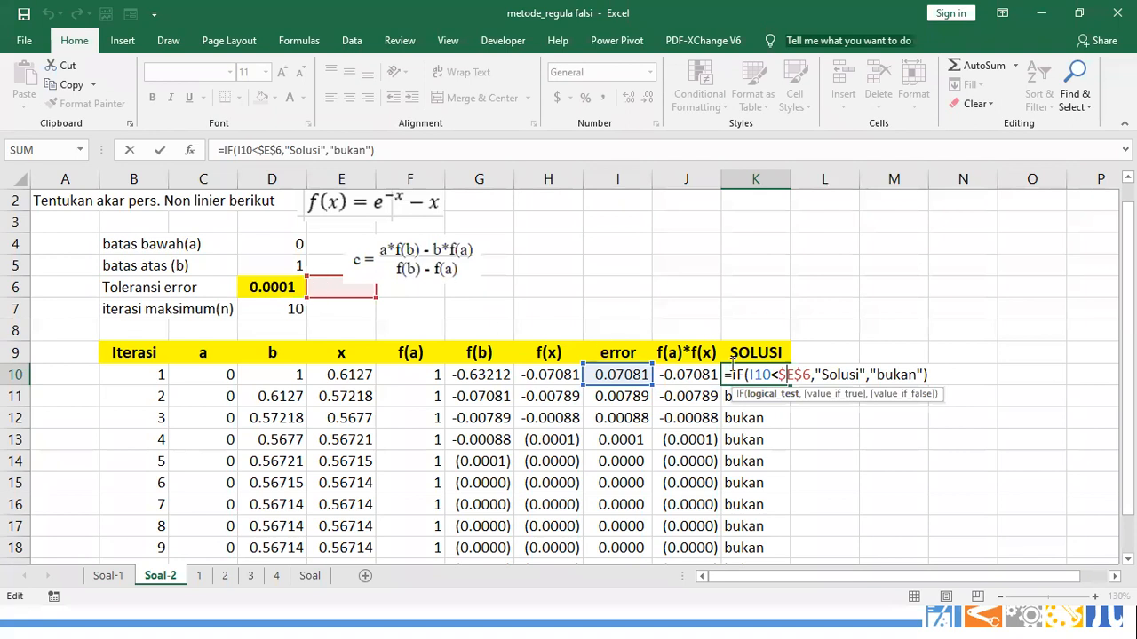
key(BackSpace)
text(d)
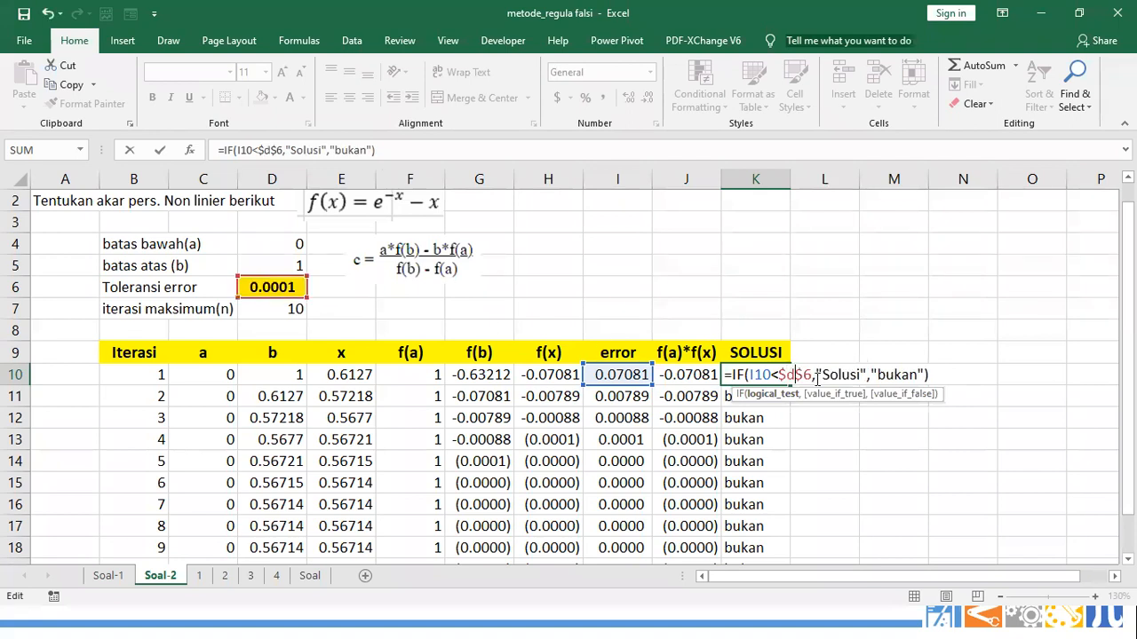
key(Return)
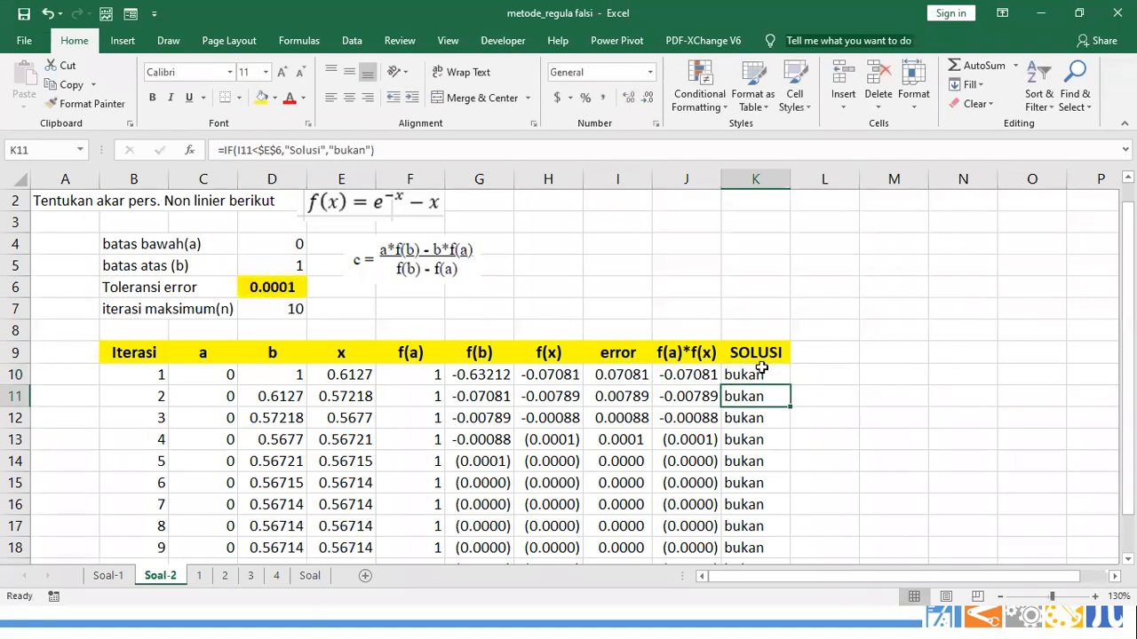
- Fill the corrected SOLUSI formula from K10 down to K19
click(777, 376)
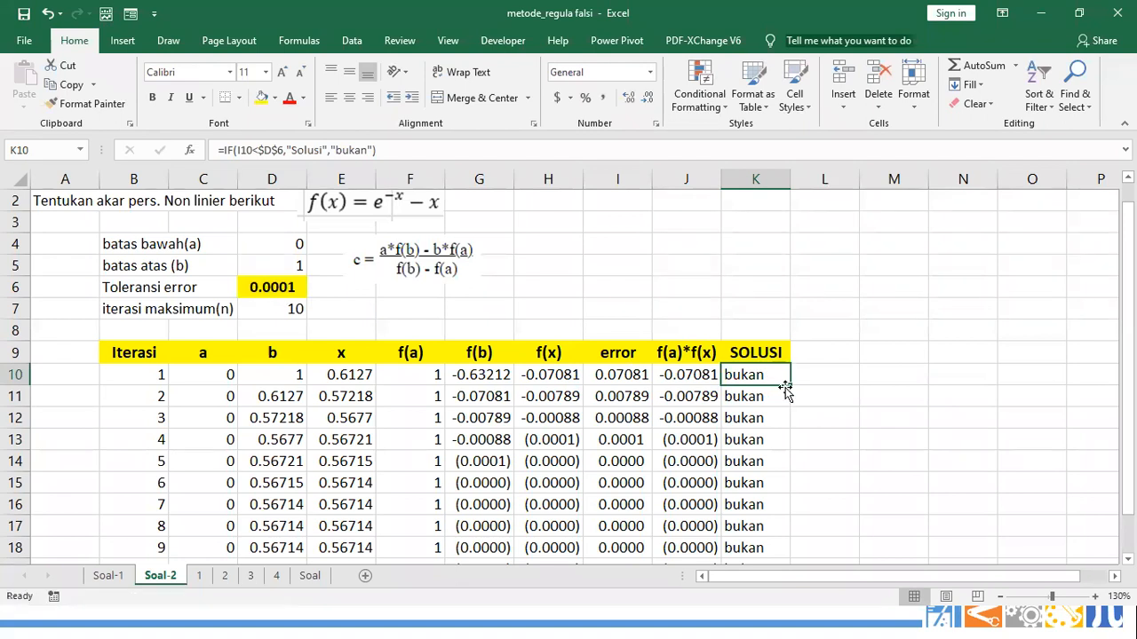
drag(789, 385, 789, 560)
scroll(838, 485, down, 2)
drag(788, 427, 789, 448)
click(819, 397)
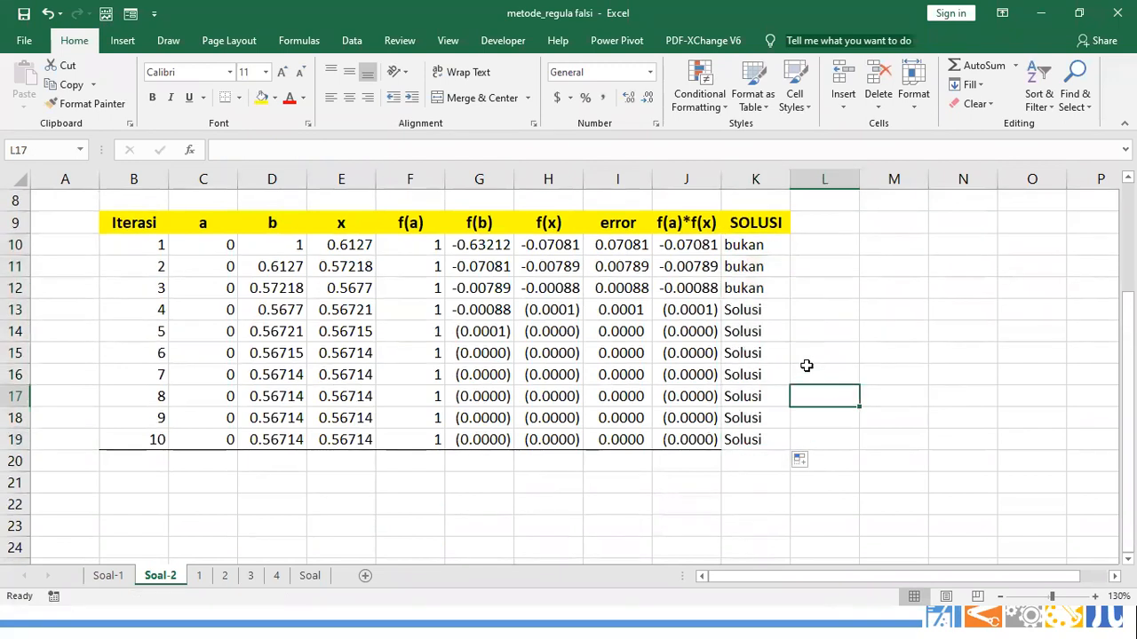
- Color the x values of the solution rows, E13:E19, red
click(679, 312)
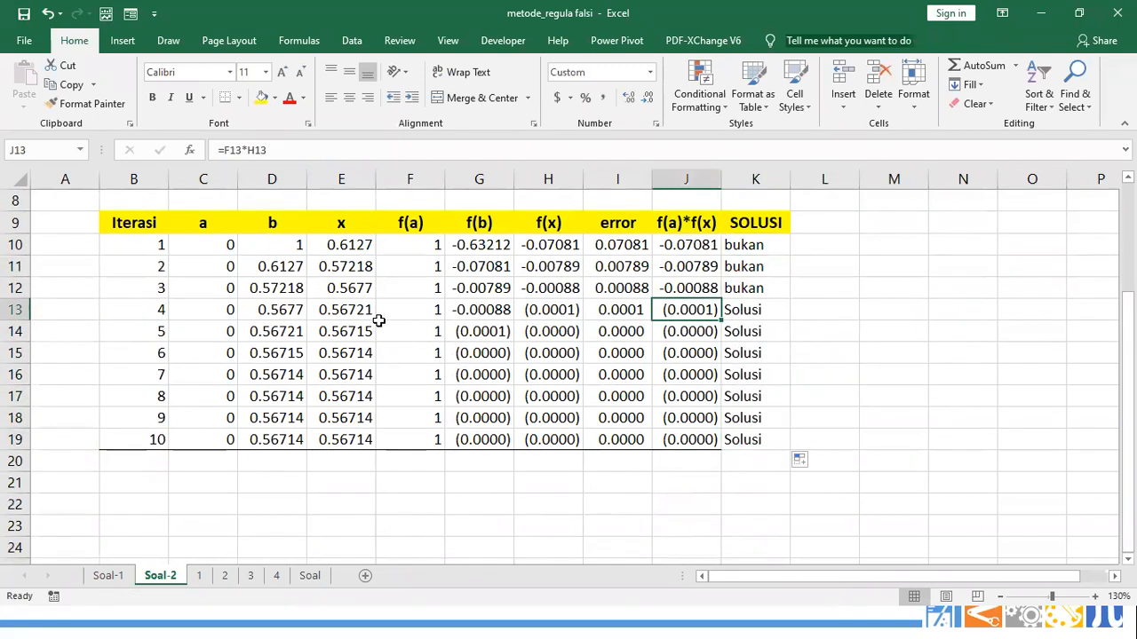
drag(360, 313, 354, 439)
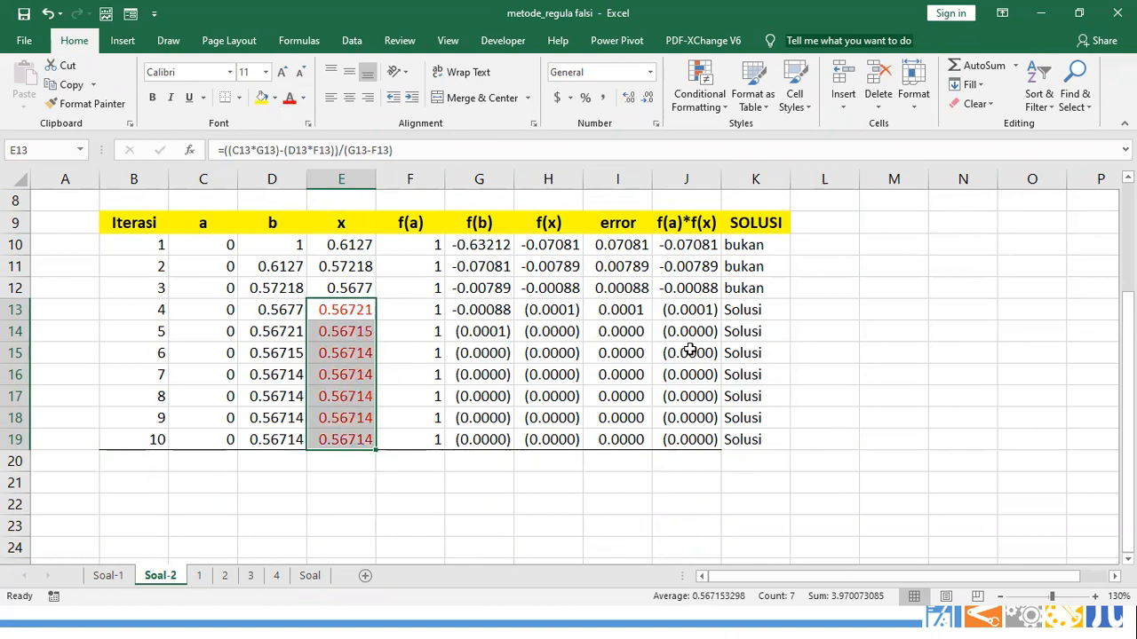
- Enter the label "akar persamaan ada di x" in D20 below the iteration table
click(362, 502)
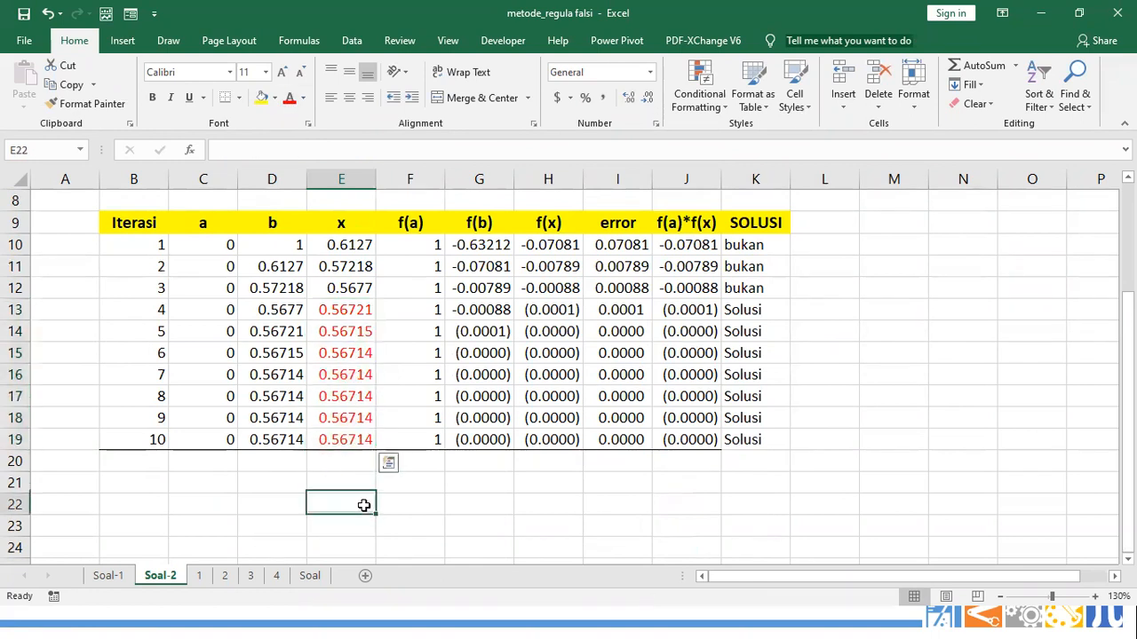
click(341, 439)
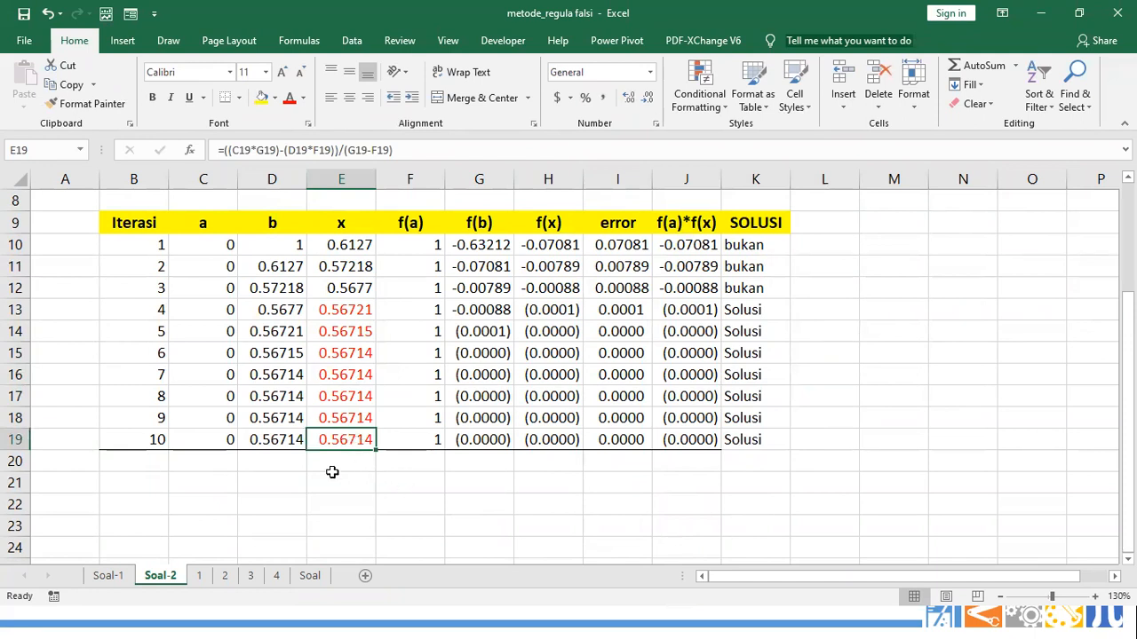
click(294, 460)
text(akar persama)
key(BackSpace)
text(ma)
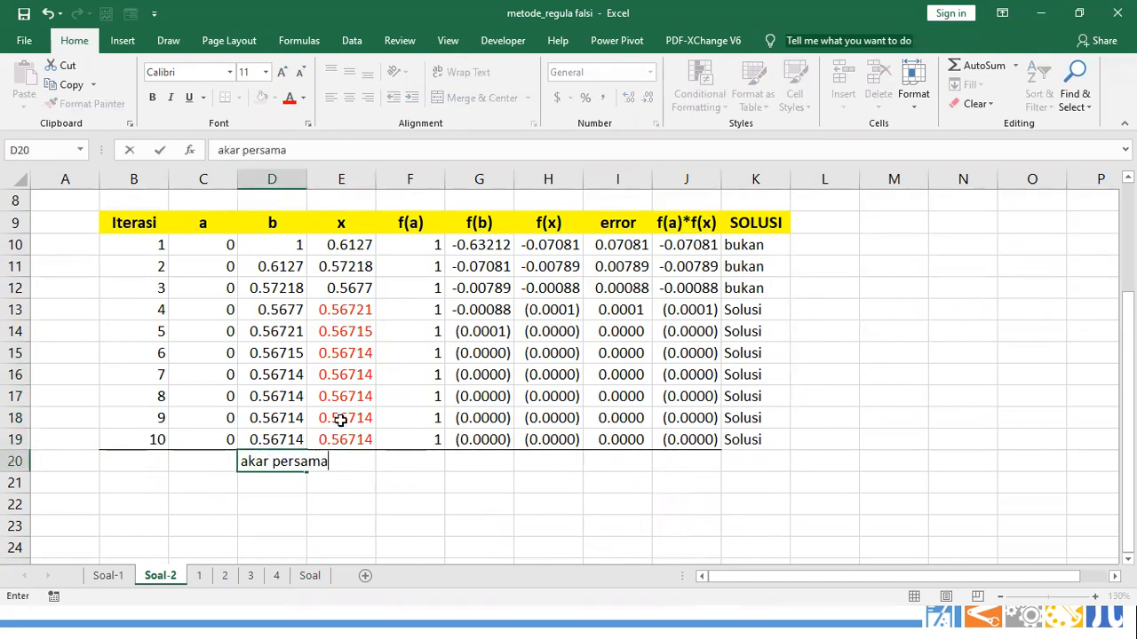
text(an ada di x)
key(Tab)
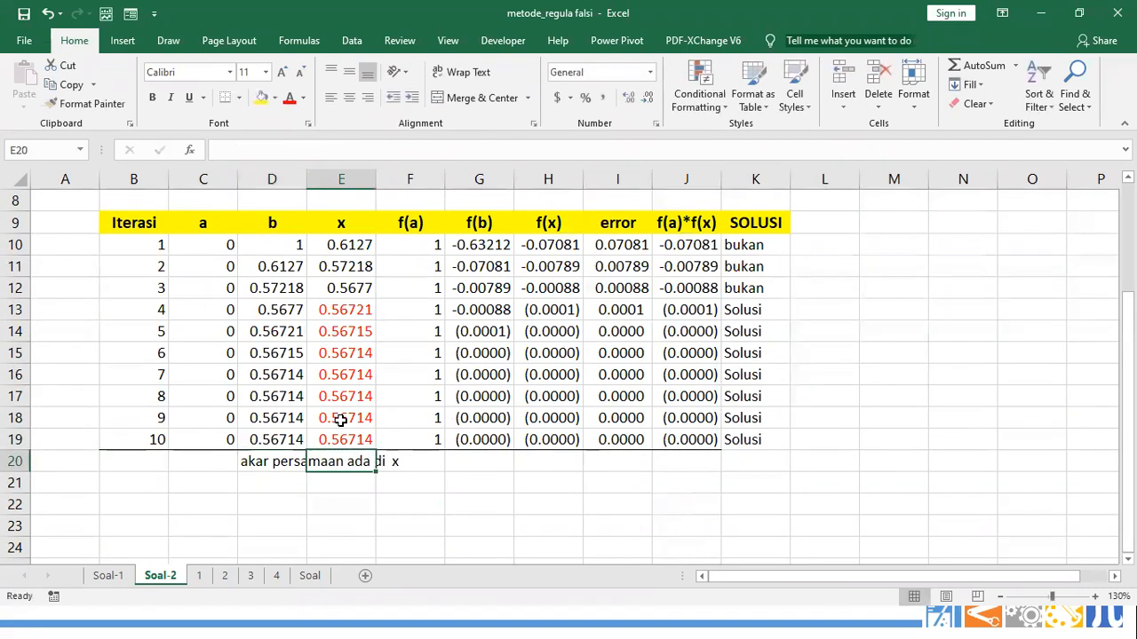
- Copy the last x value from E19 into G20 as a value only, and format it bold and red
key(Up)
key(ctrl+c)
key(Right)
key(Right)
key(Down)
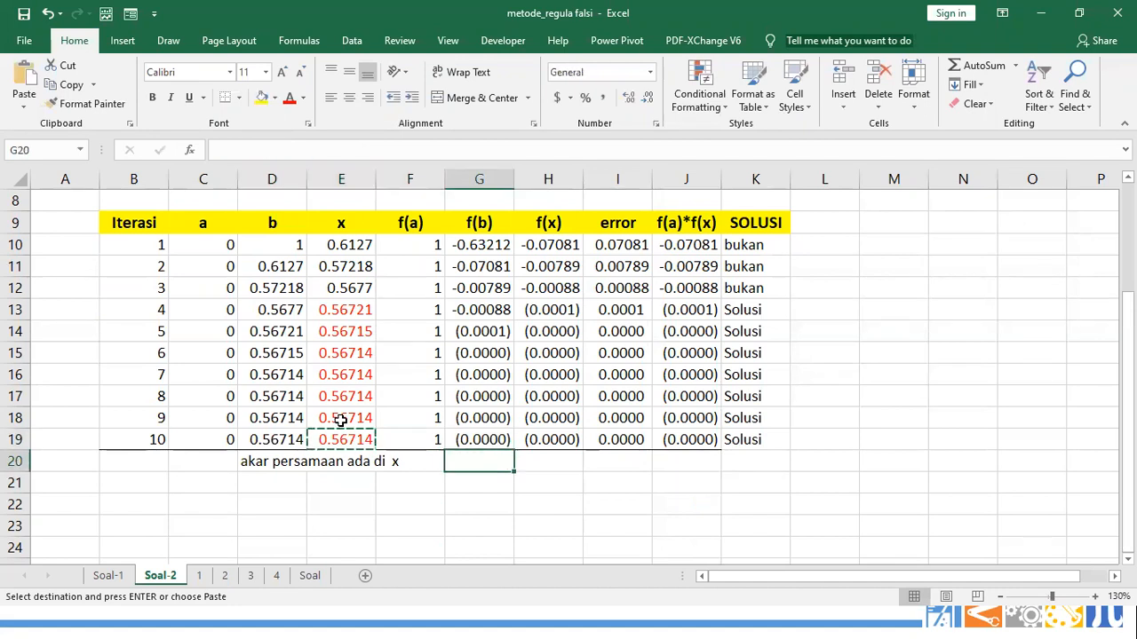
click(24, 105)
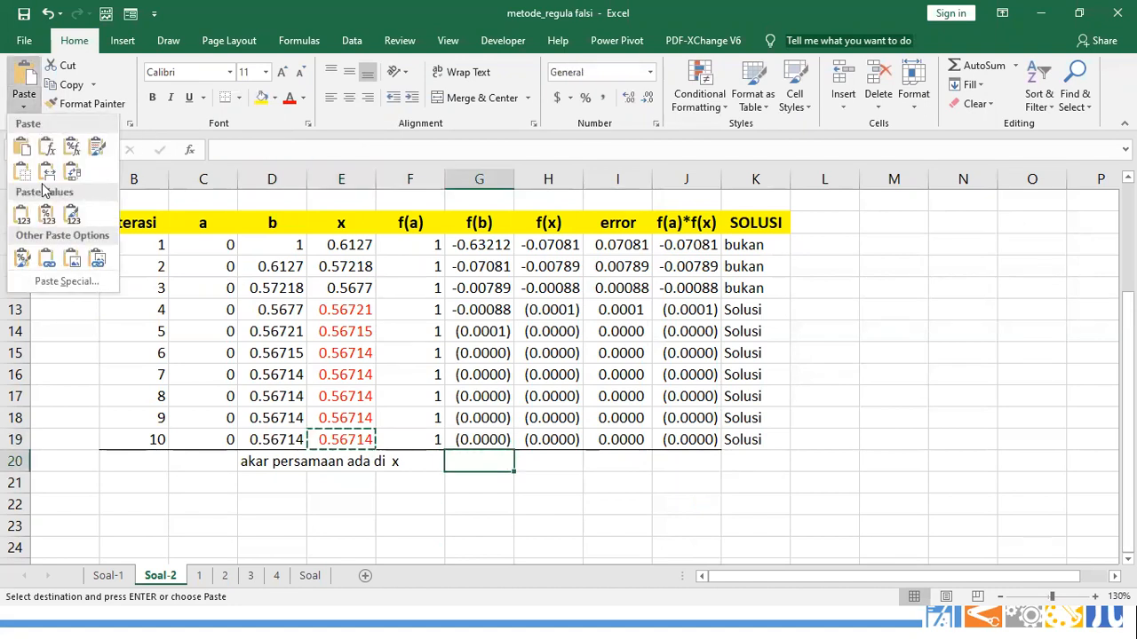
click(22, 214)
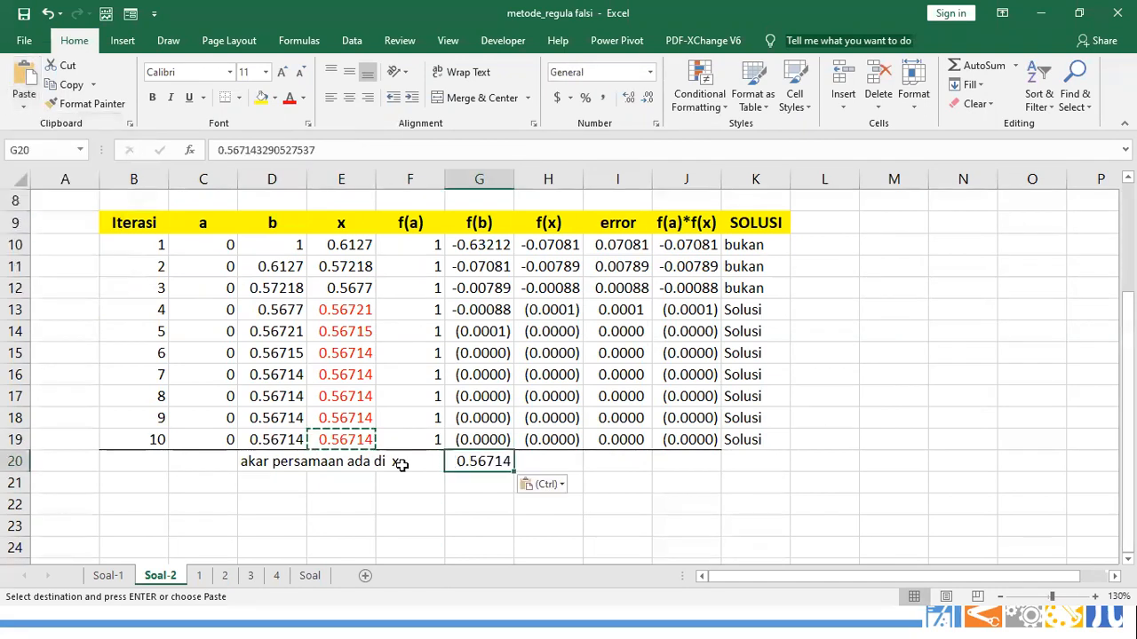
click(155, 99)
click(289, 98)
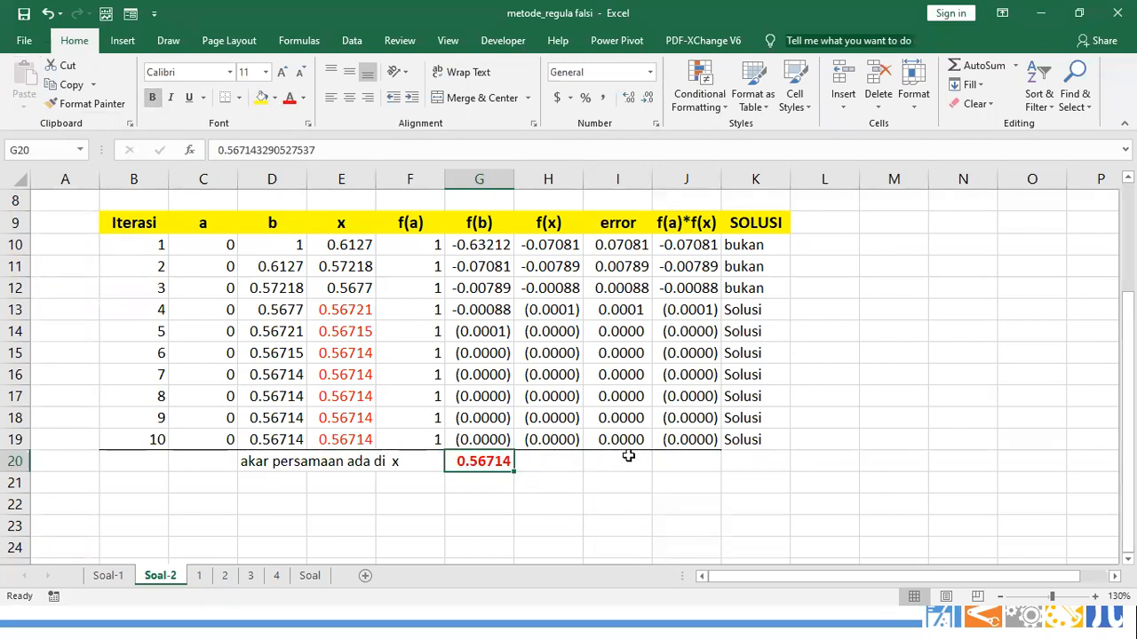
- Compare the error, f(a)*f(x) and x columns with the tolerance in D6 and the root in G20, and save the workbook
scroll(628, 456, up, 2)
click(264, 287)
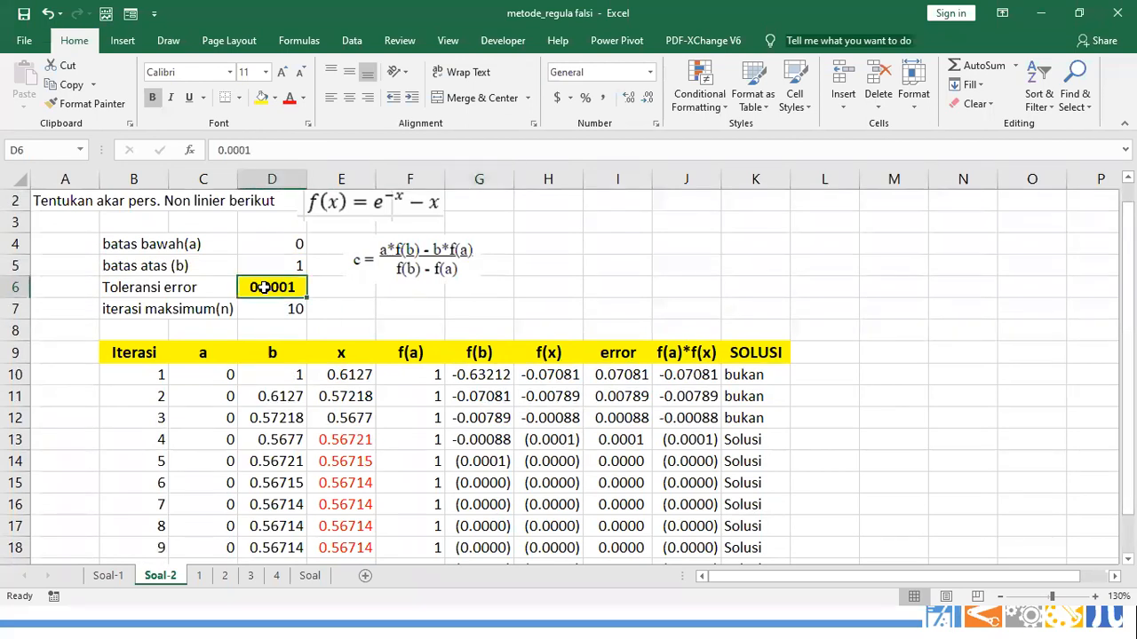
scroll(282, 286, down, 2)
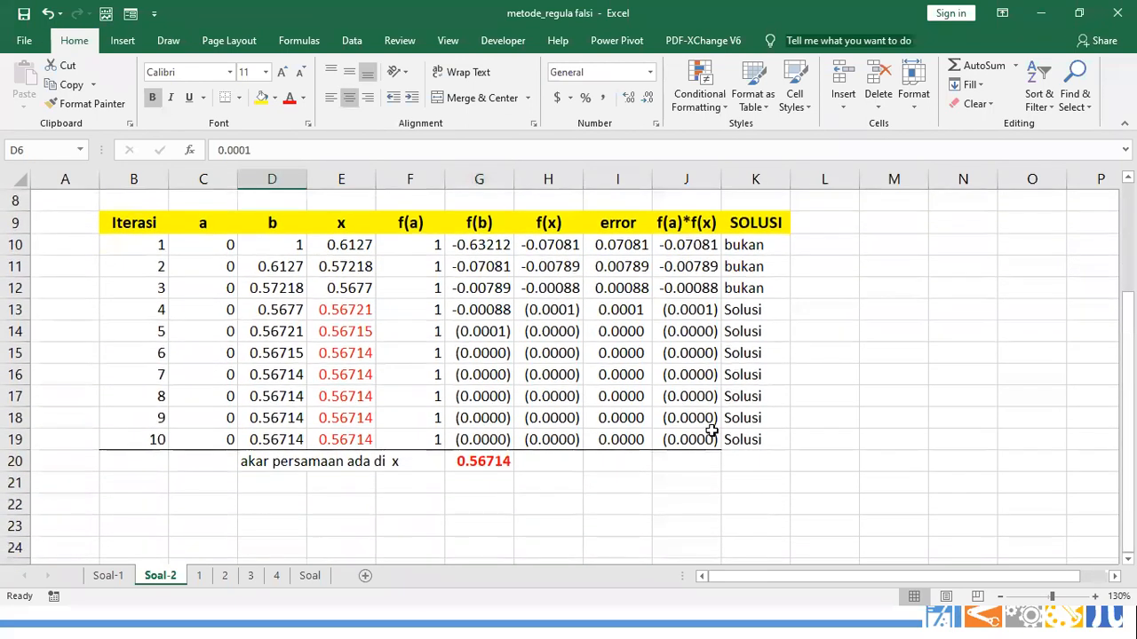
drag(699, 334, 698, 439)
drag(626, 333, 621, 418)
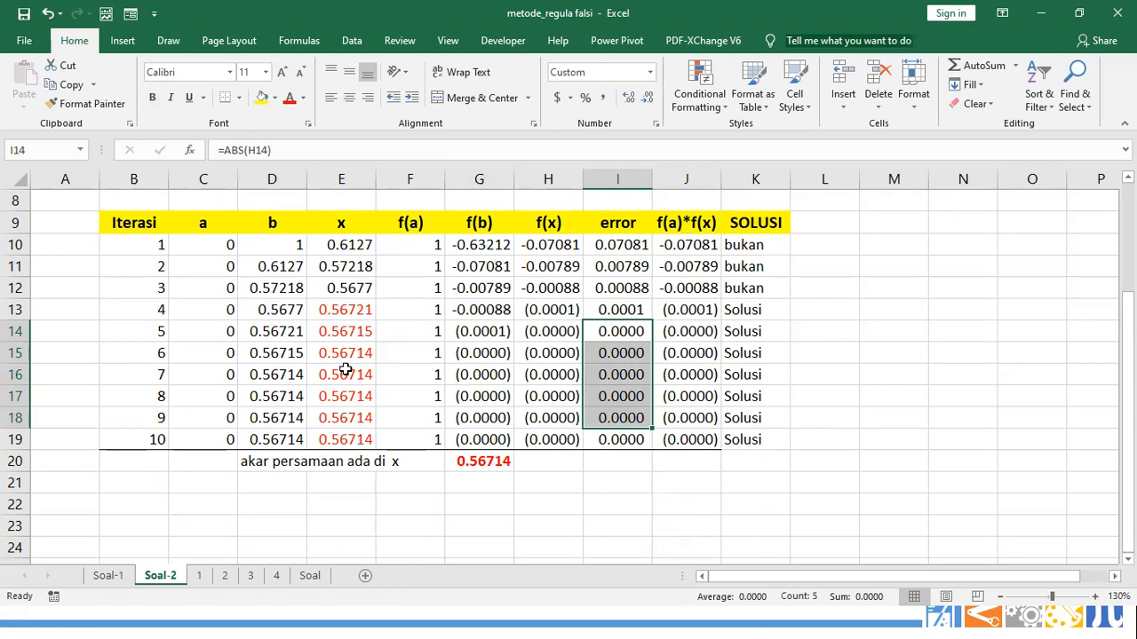
drag(345, 355, 347, 439)
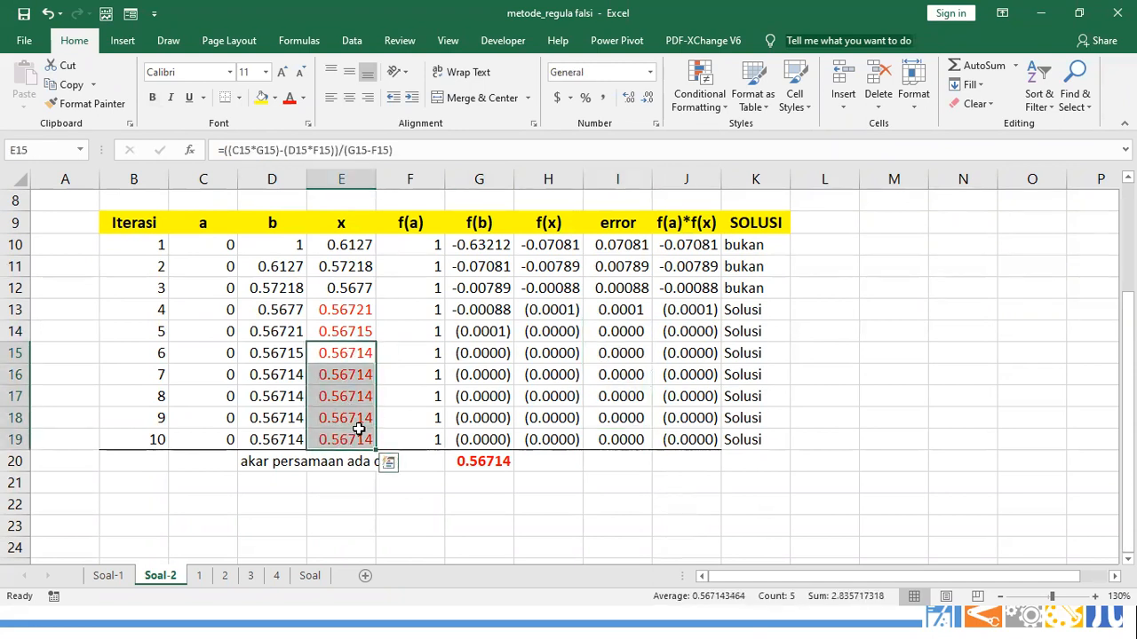
click(462, 462)
scroll(385, 462, up, 2)
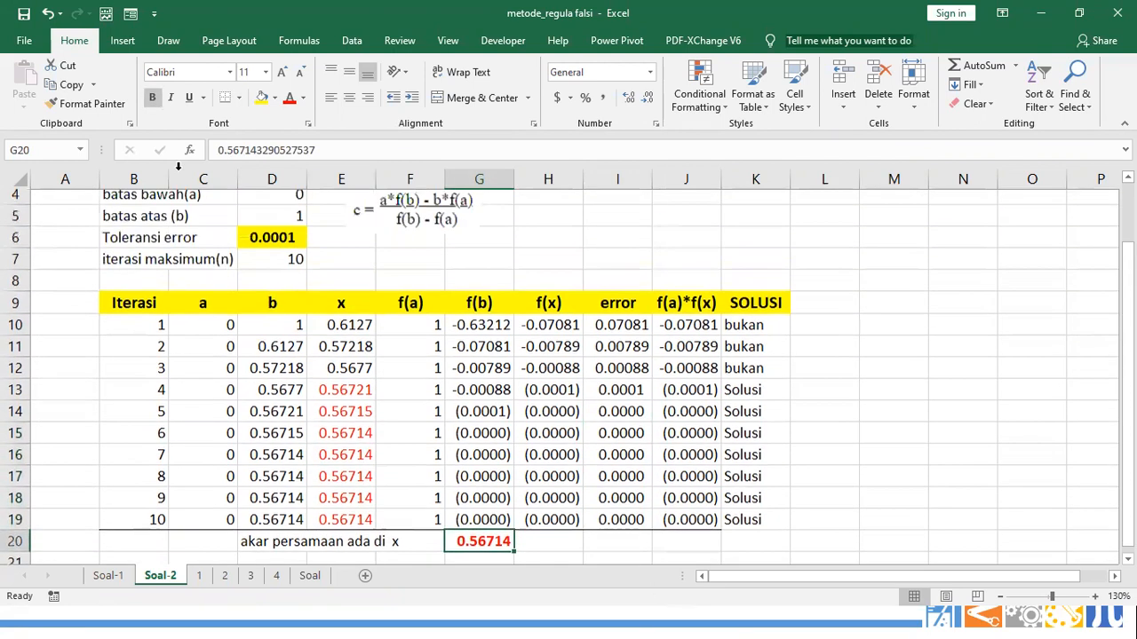
key(ctrl+s)
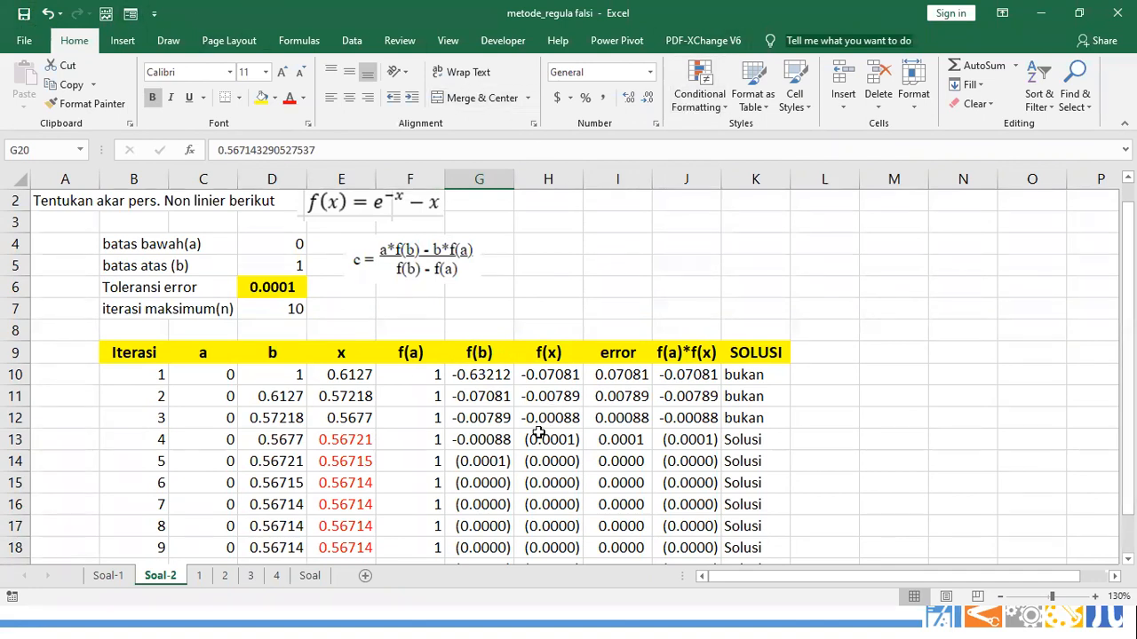
- Examine the f(b) and f(a) formulas in G10 and F10 against the function given above the table
scroll(690, 427, down, 1)
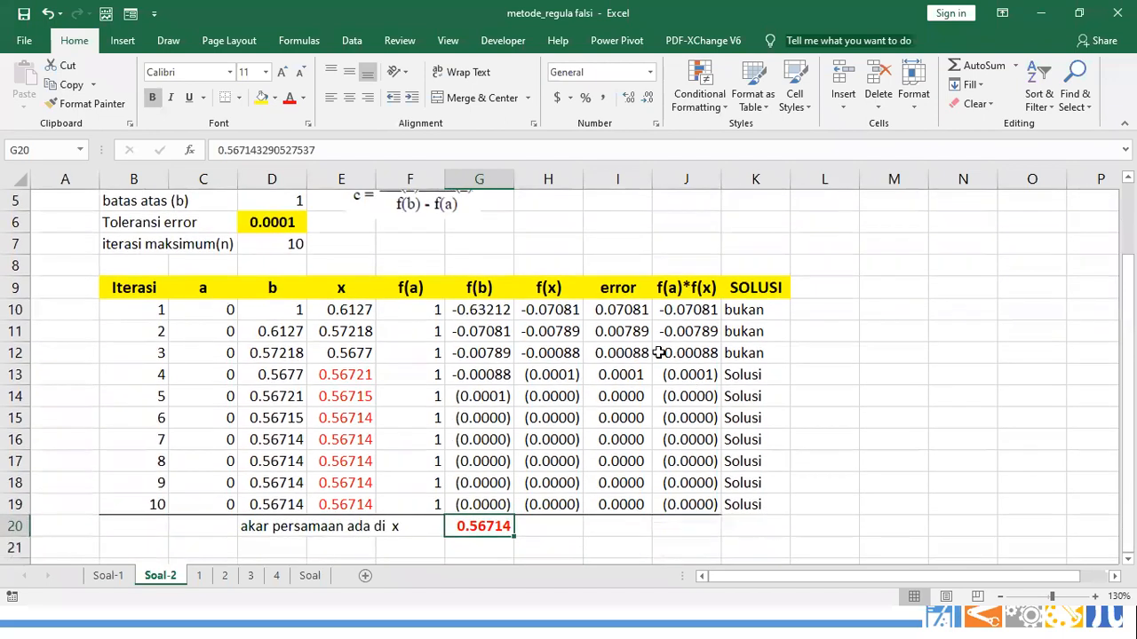
scroll(382, 293, up, 1)
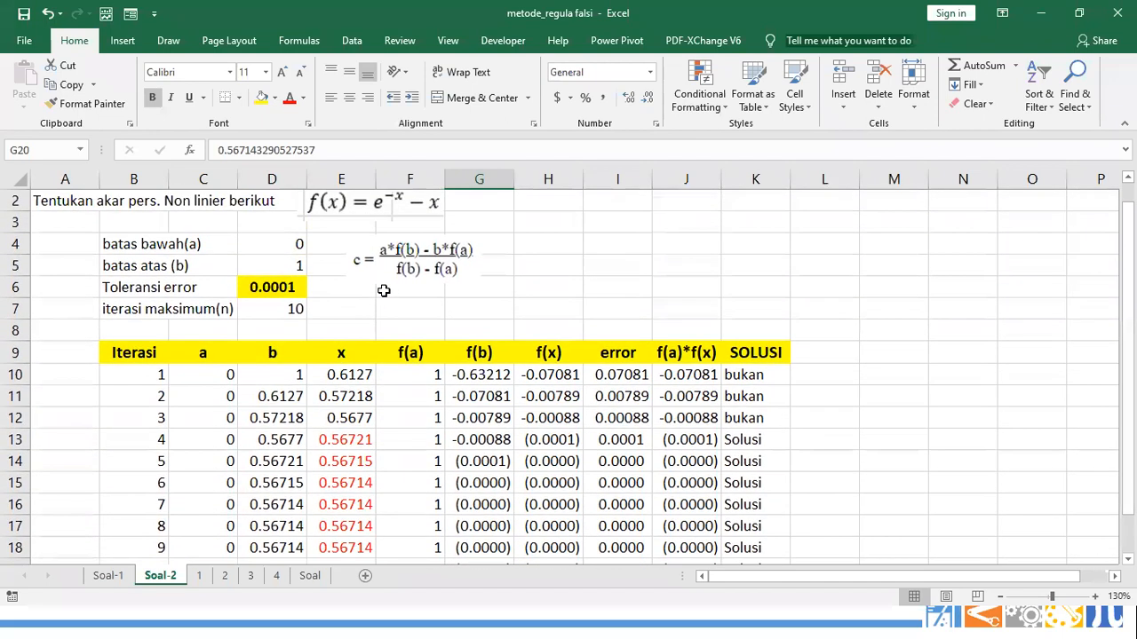
click(477, 377)
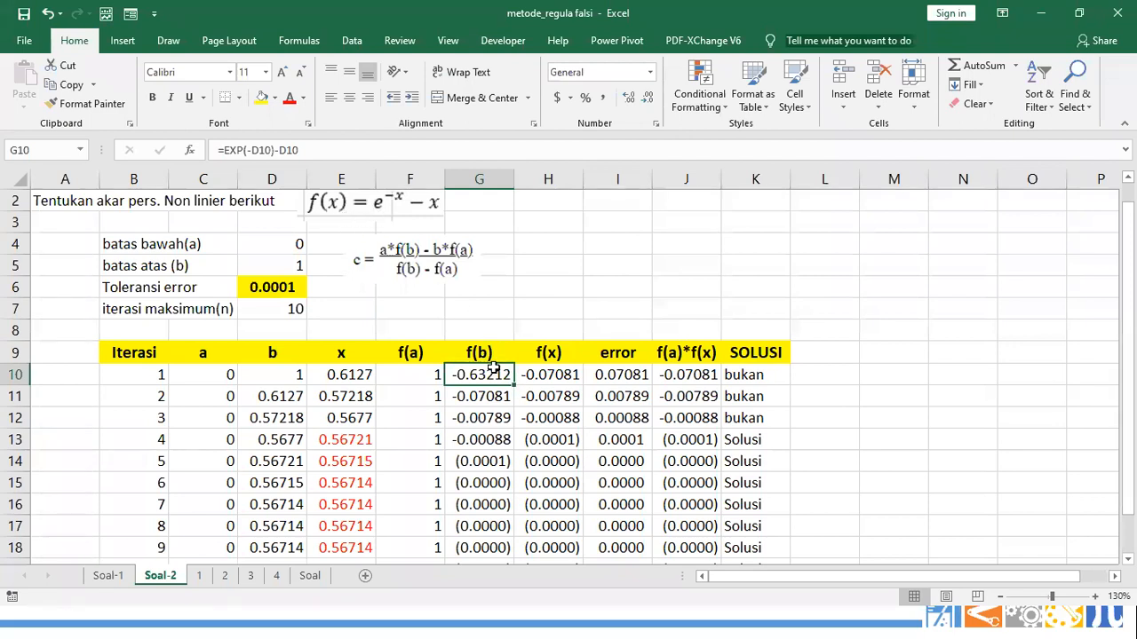
click(419, 375)
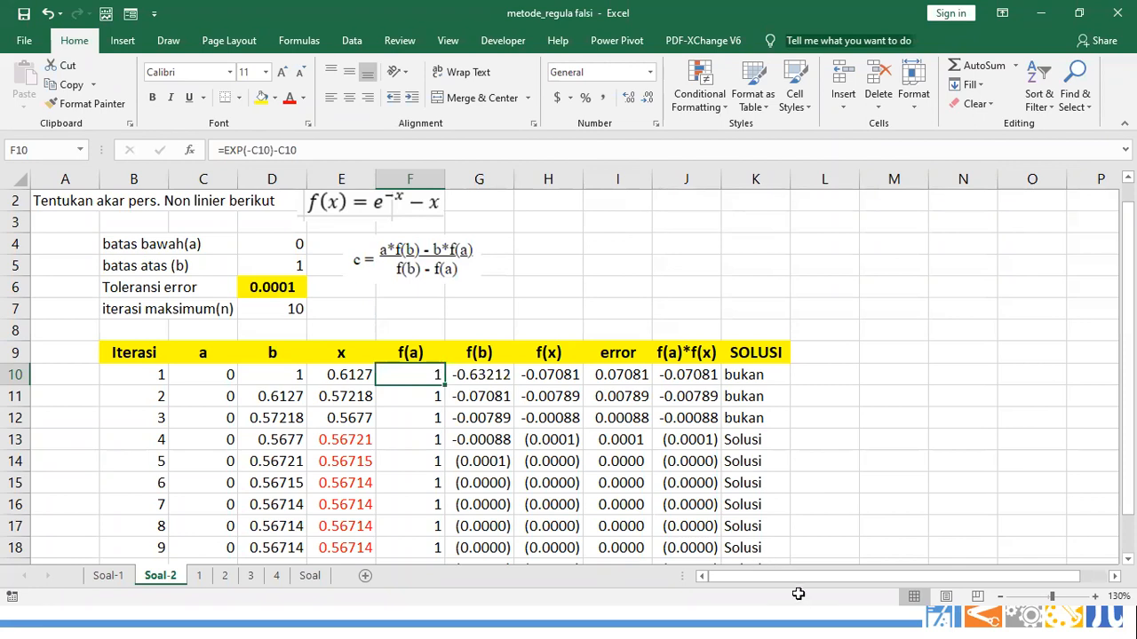
key(Right)
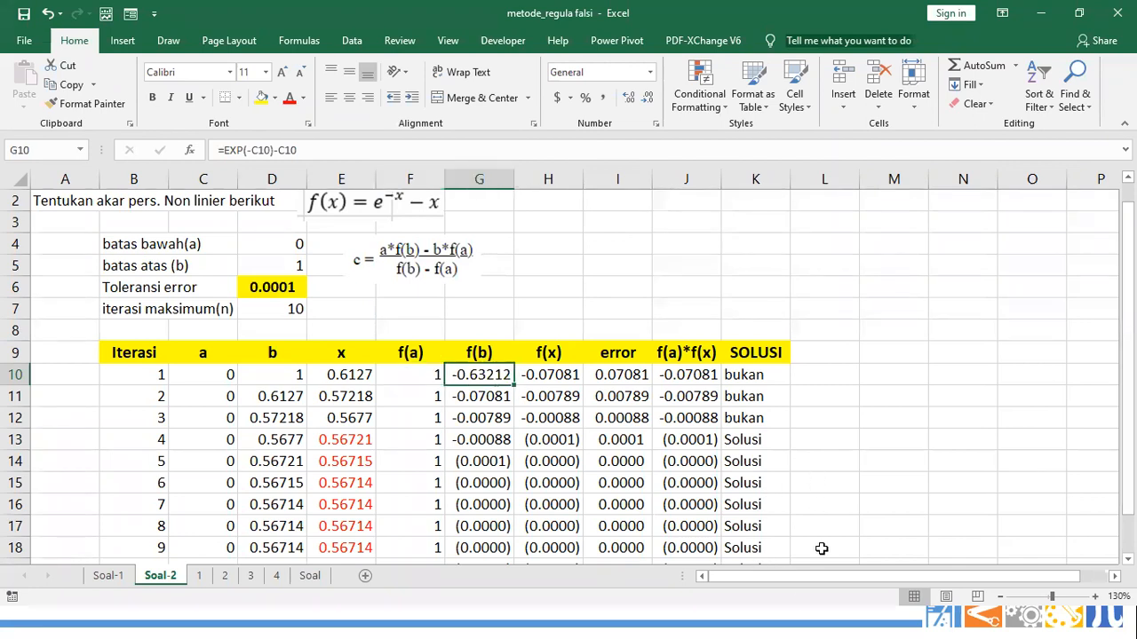
click(824, 484)
- Switch to GeoGebra Classic in the browser, reset the graph view and delete the function f(x) = 1 + xe^-x
key(super)
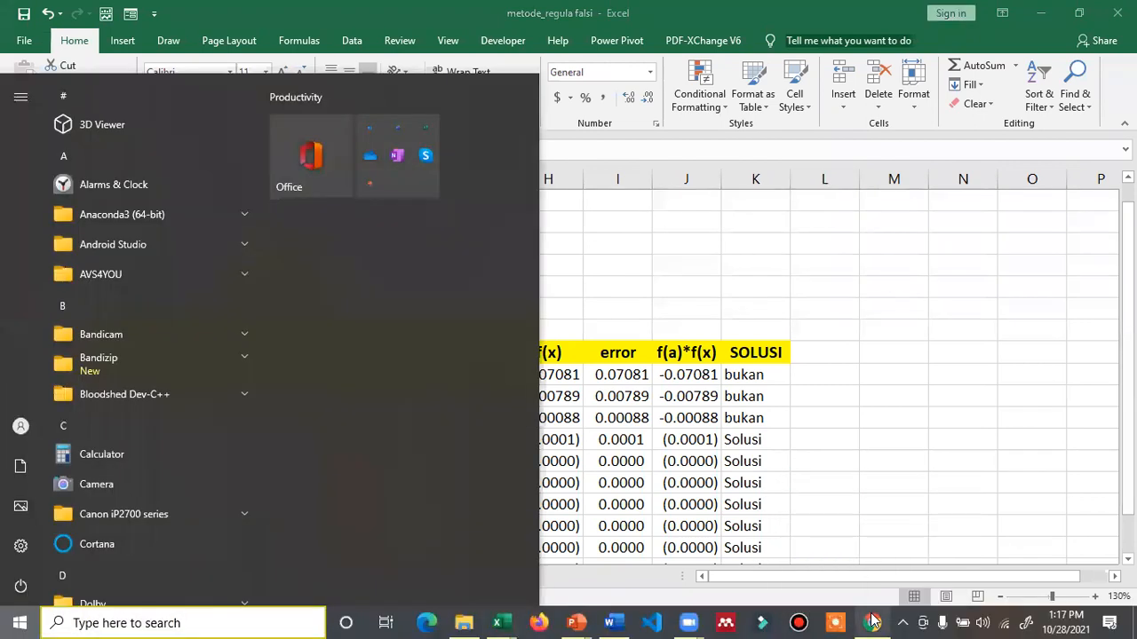
click(872, 621)
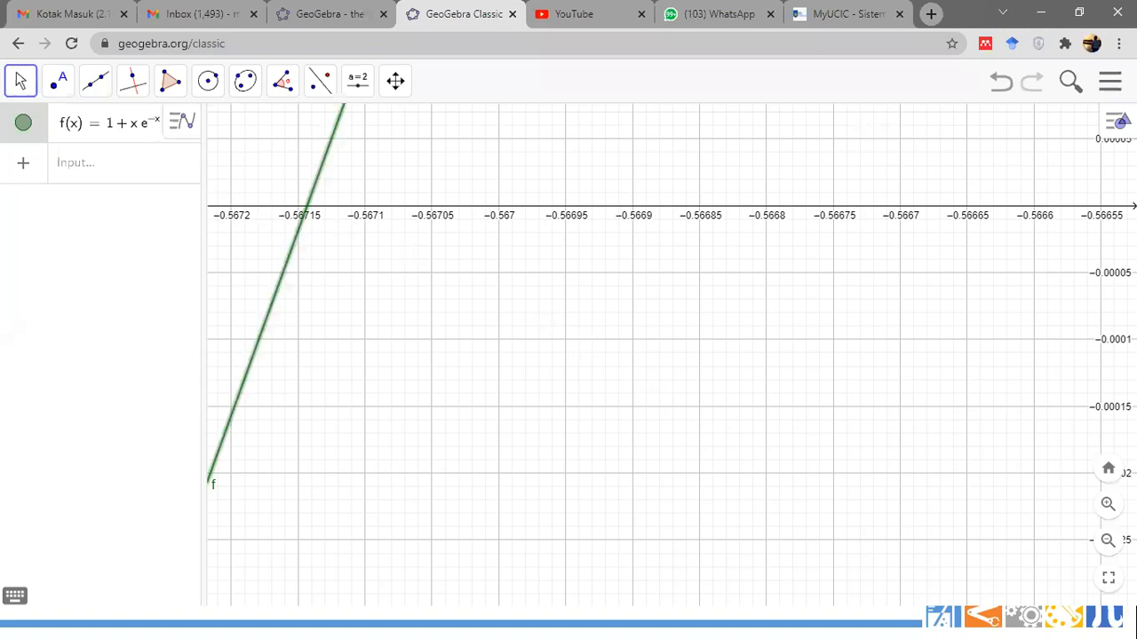
click(1107, 471)
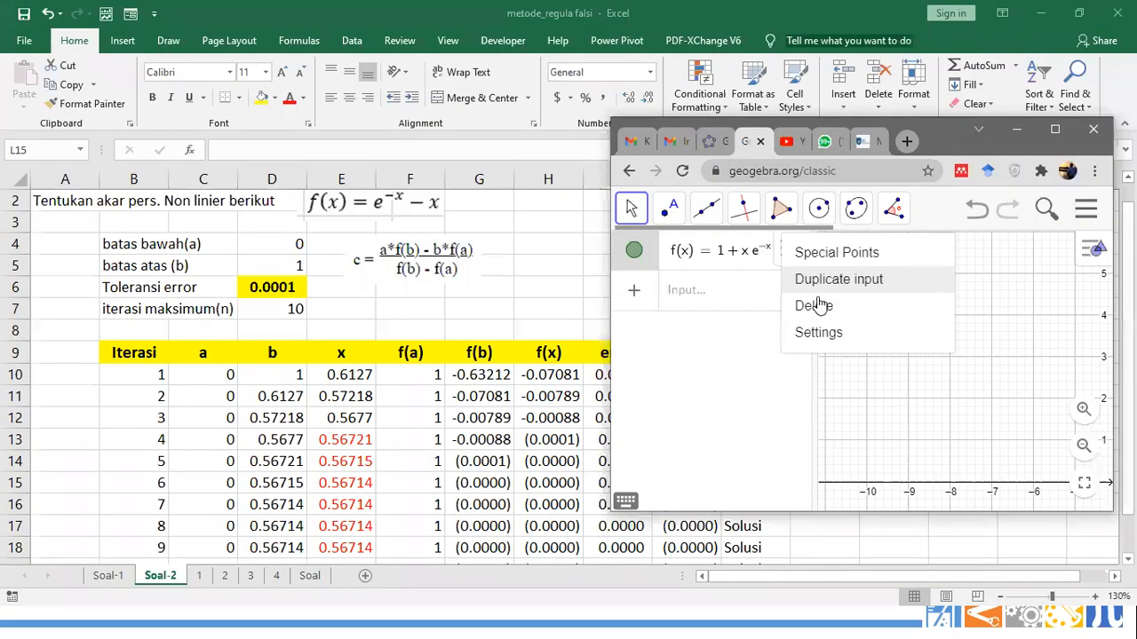
click(810, 305)
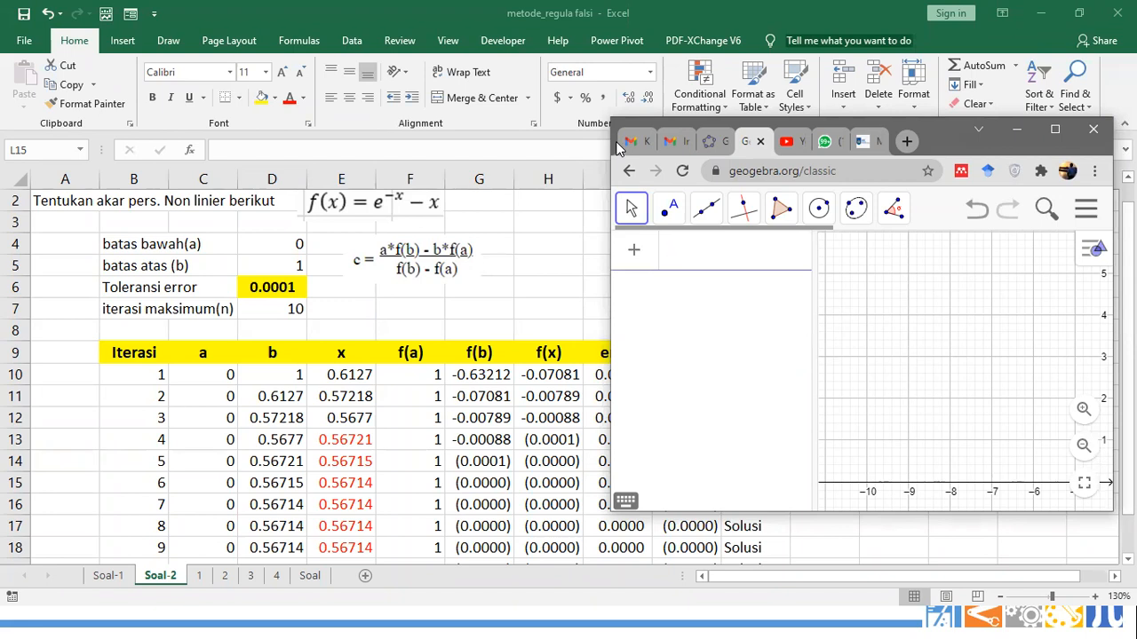
- Plot the function e^-x - x in GeoGebra
text(e)
key(Return)
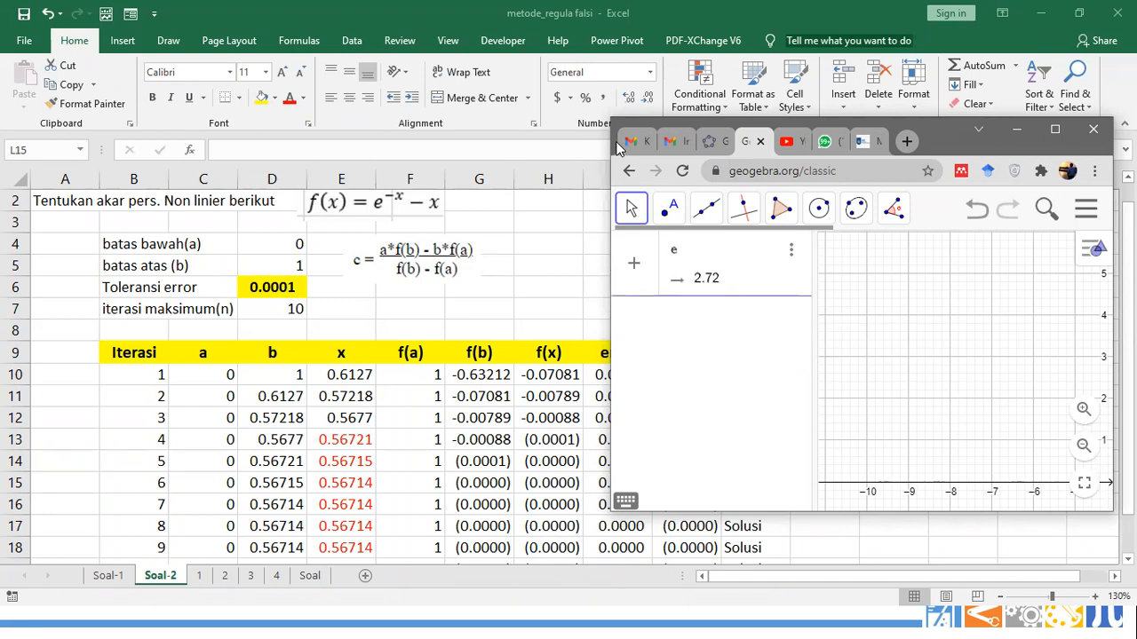
text(^-x)
key(Right)
text(+)
key(BackSpace)
text(-x)
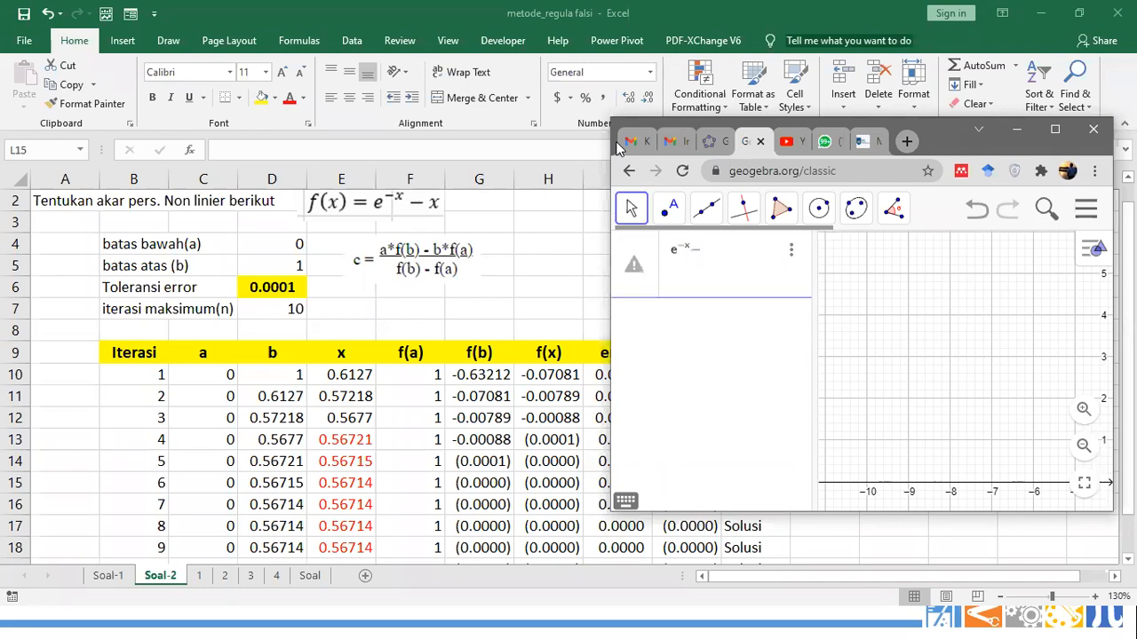
key(Return)
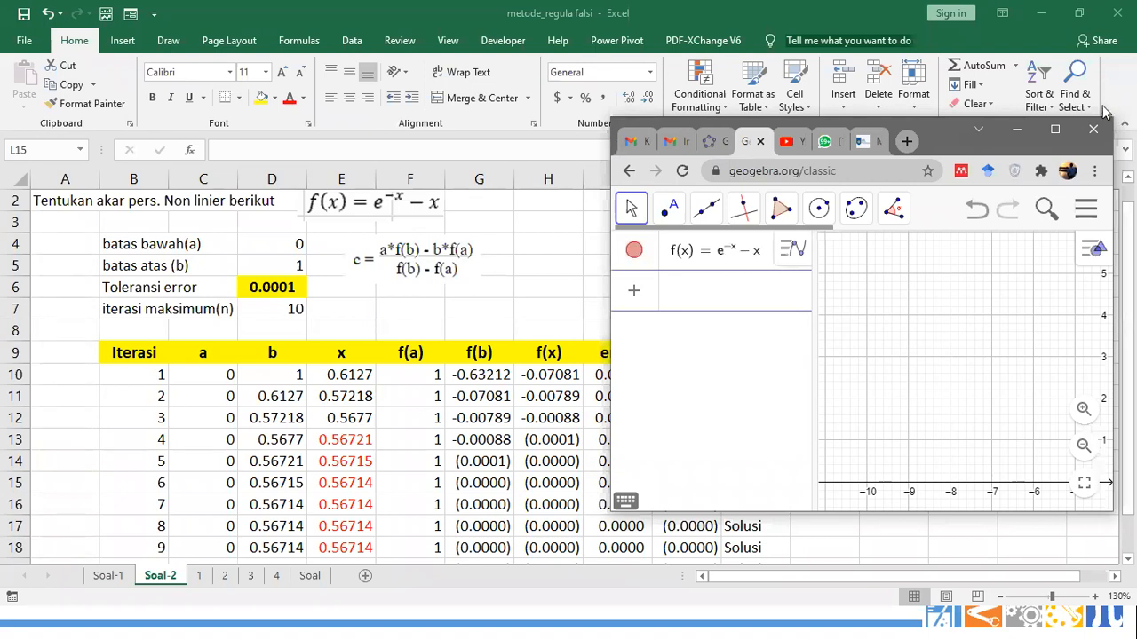
- Maximize the GeoGebra window and examine where the curve of e^-x - x crosses the x-axis, down to 0.002 axis divisions
click(1055, 129)
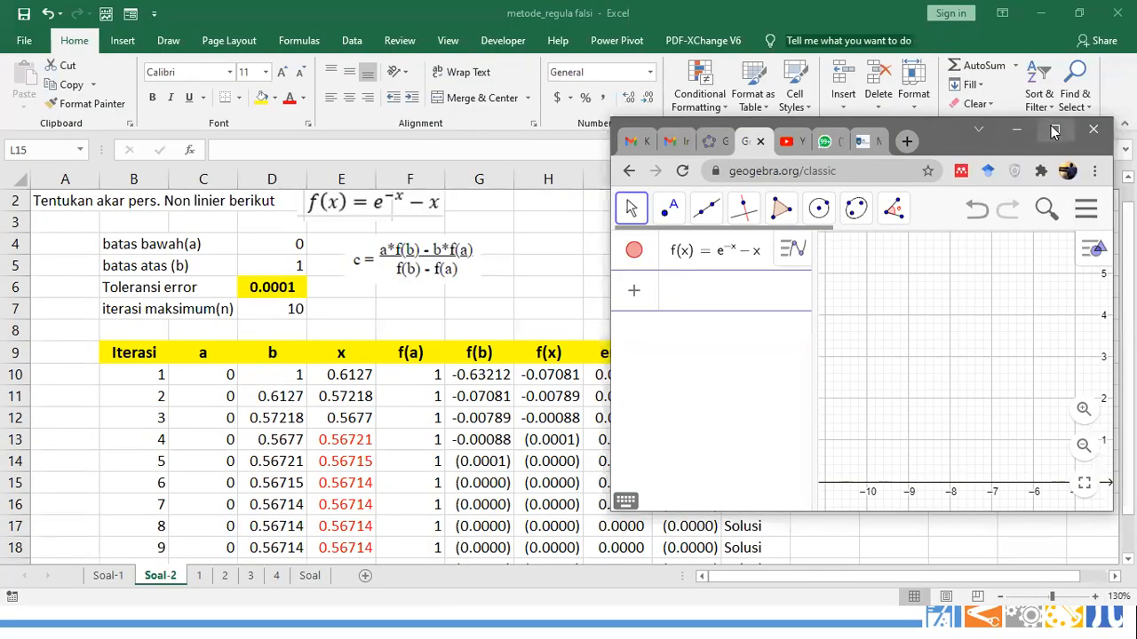
click(1054, 131)
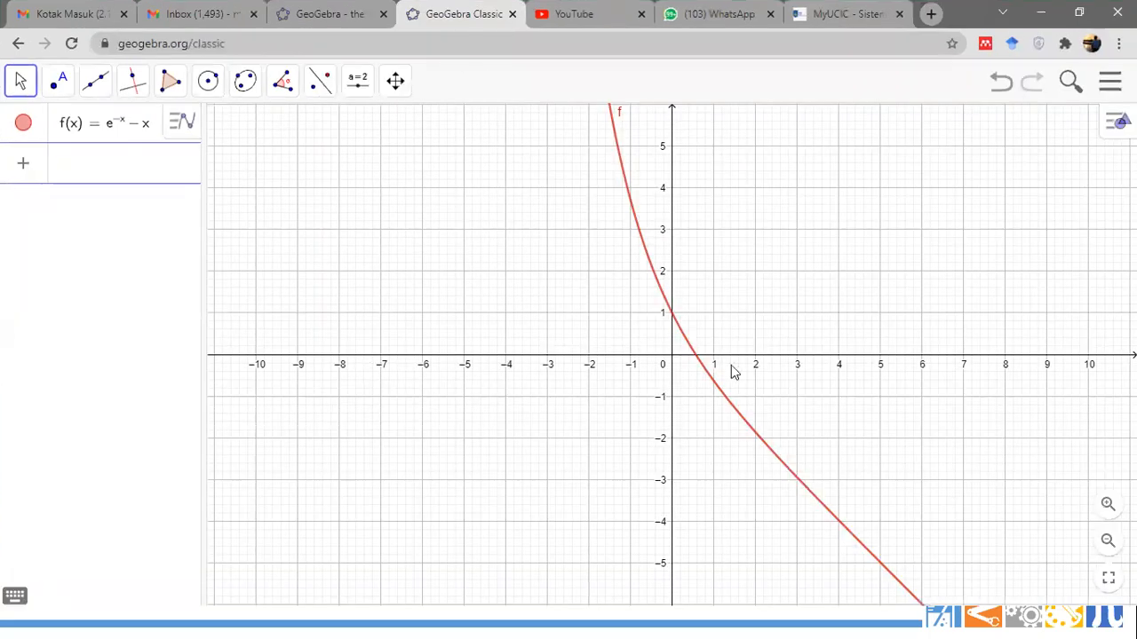
scroll(729, 373, up, 1)
scroll(720, 375, up, 4)
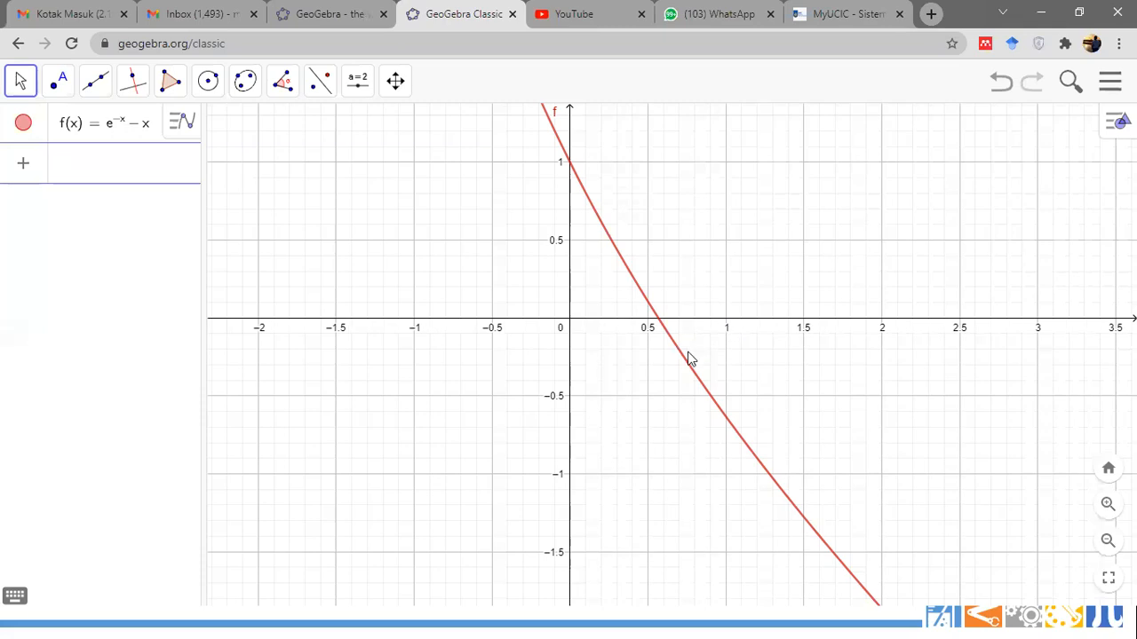
scroll(658, 335, up, 1)
scroll(646, 330, down, 1)
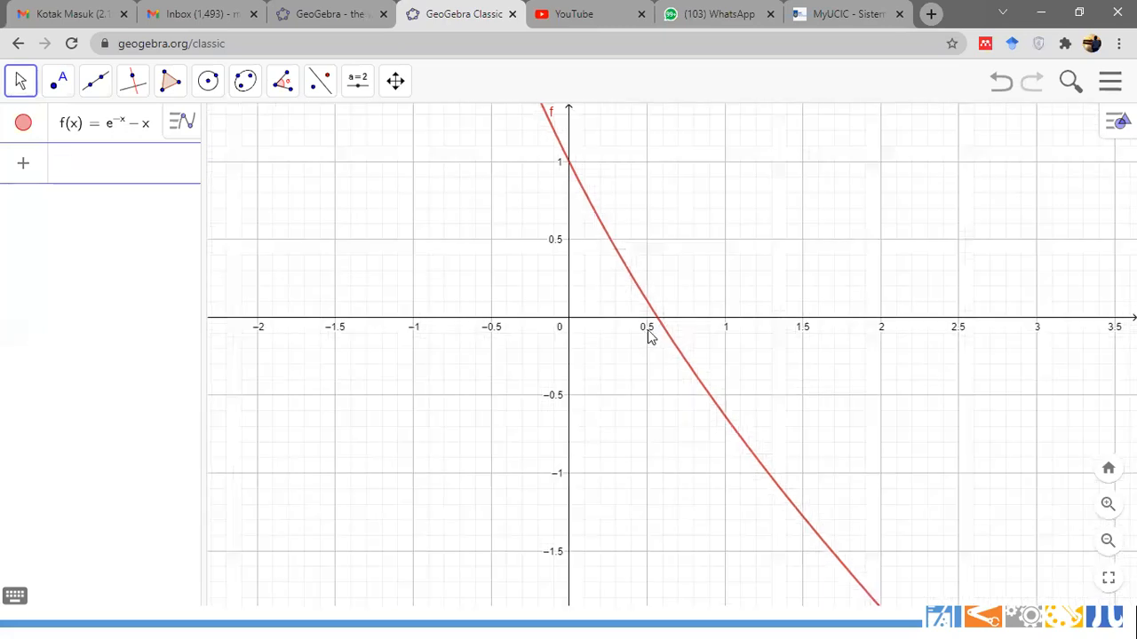
scroll(648, 331, up, 3)
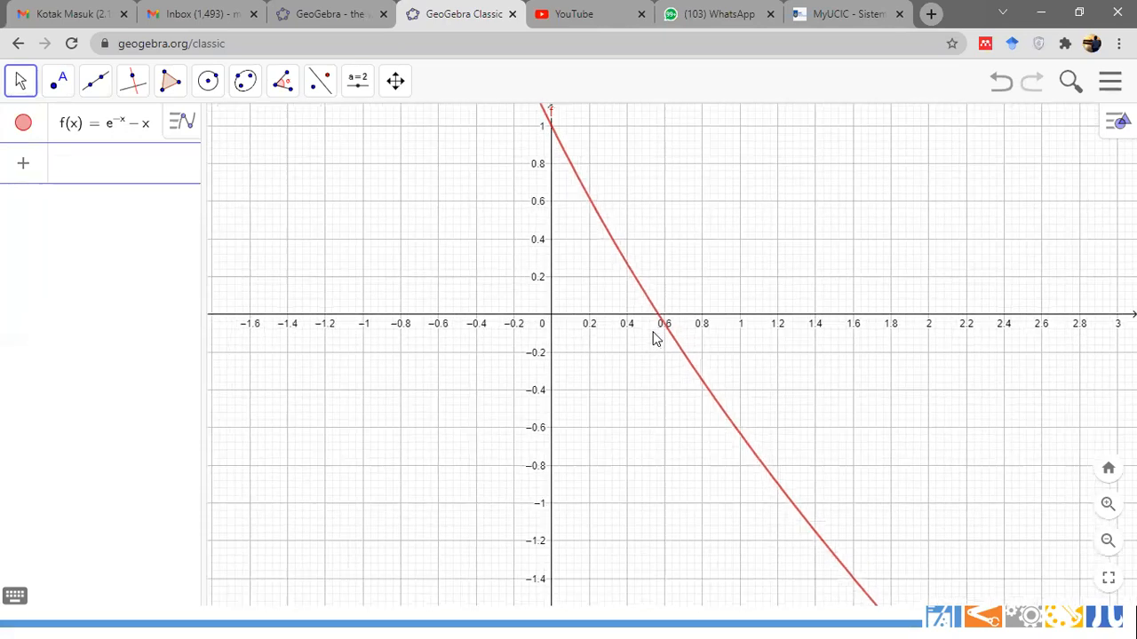
scroll(653, 342, up, 4)
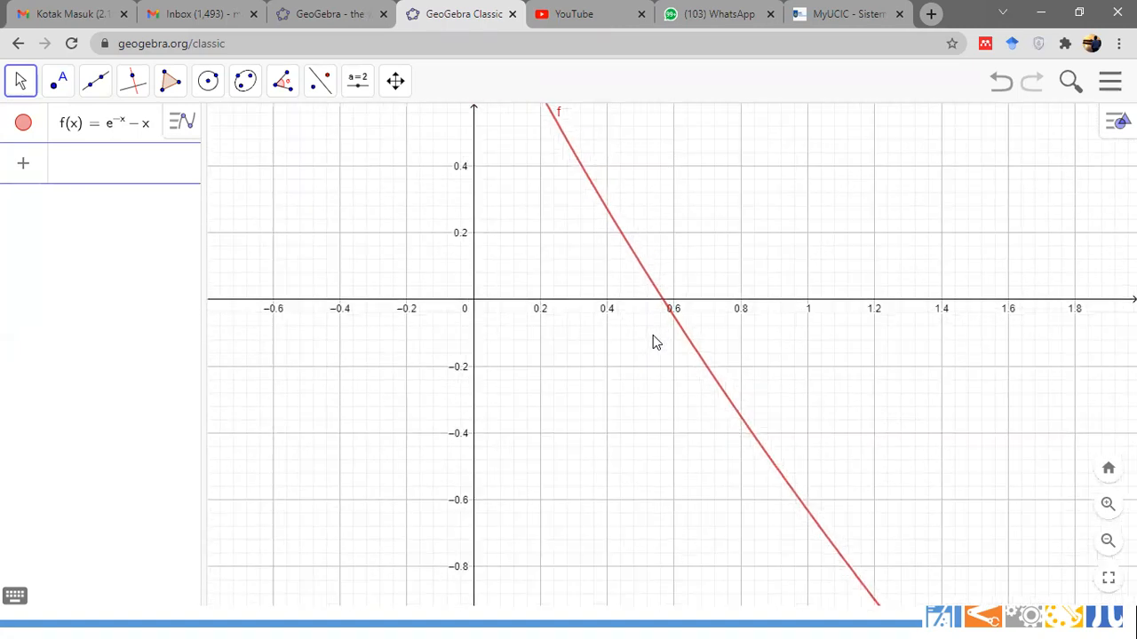
scroll(677, 318, up, 4)
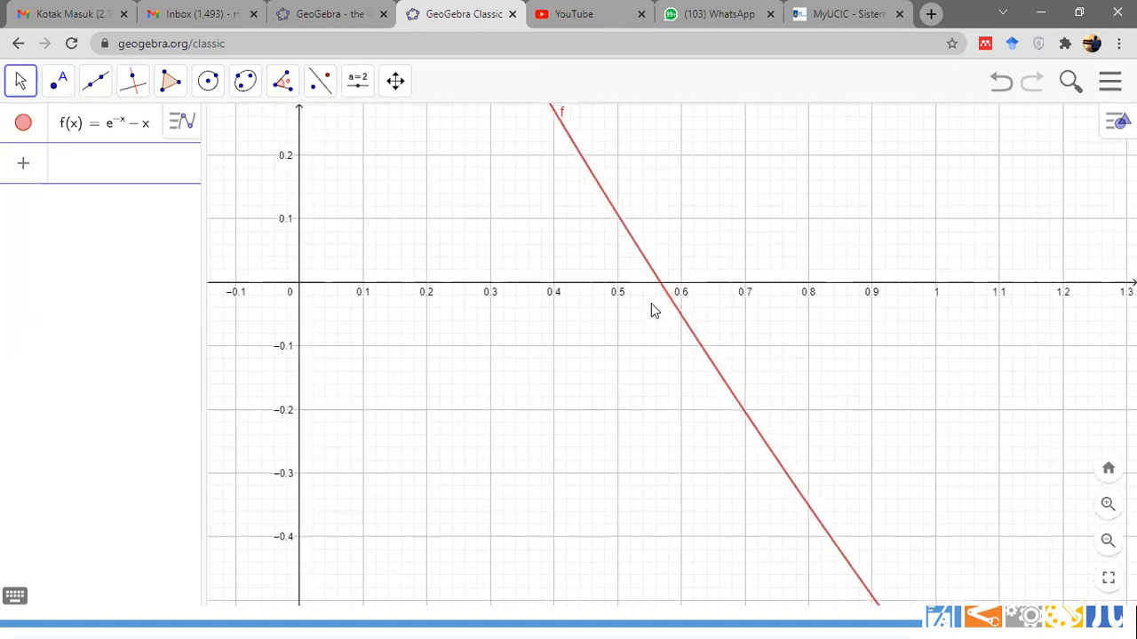
scroll(626, 293, up, 1)
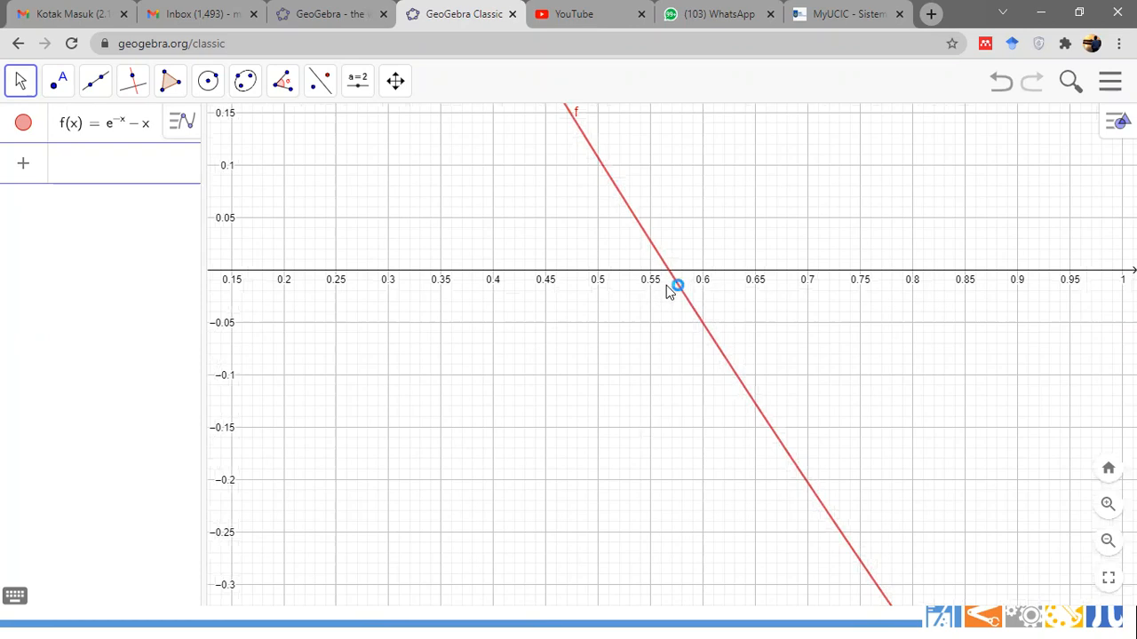
scroll(668, 295, up, 4)
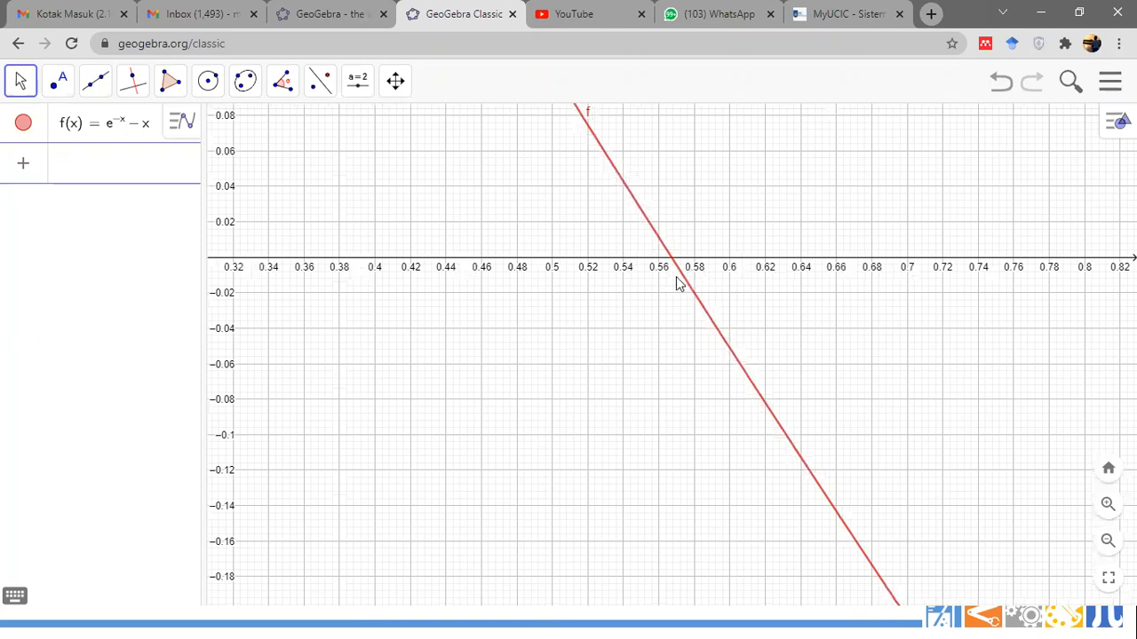
scroll(661, 291, up, 2)
scroll(660, 290, up, 4)
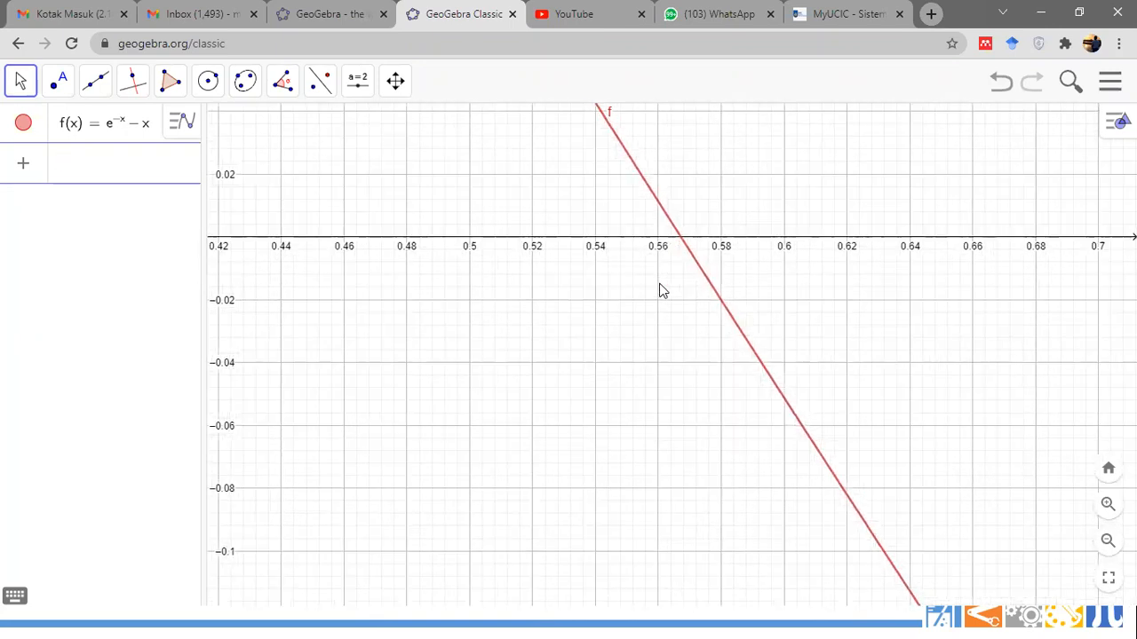
scroll(667, 228, up, 2)
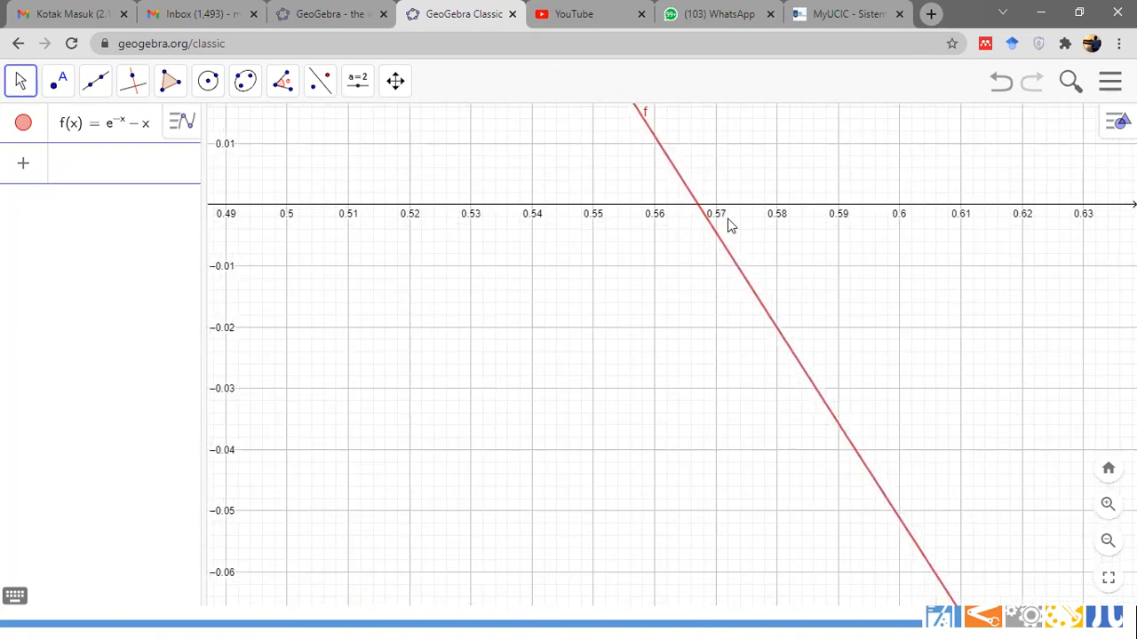
scroll(719, 226, up, 3)
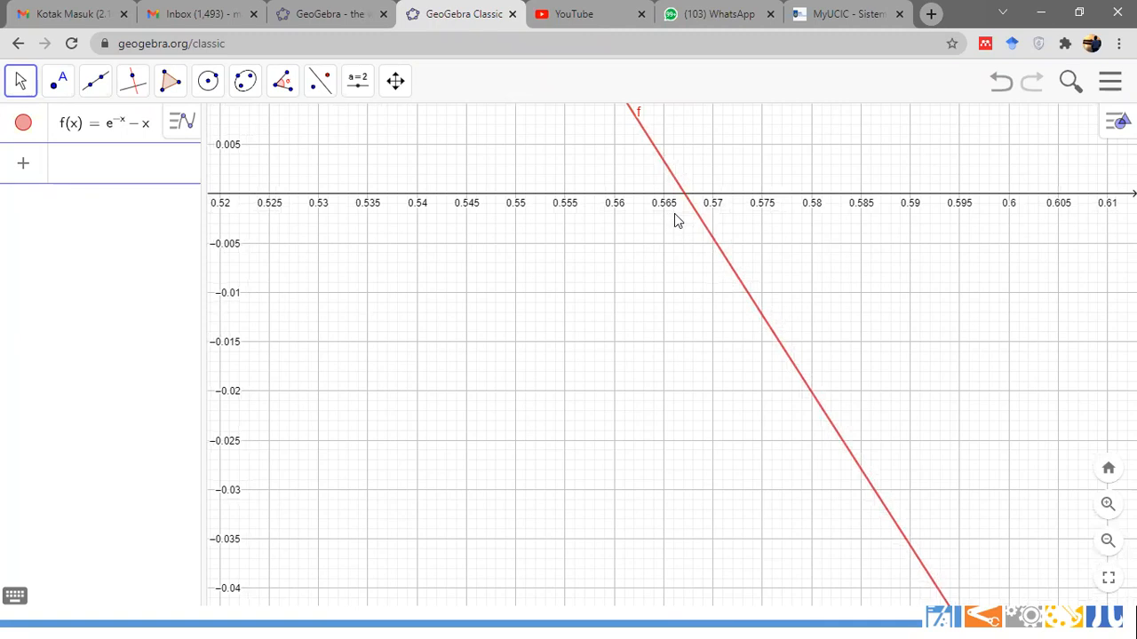
scroll(674, 218, up, 3)
scroll(674, 227, up, 3)
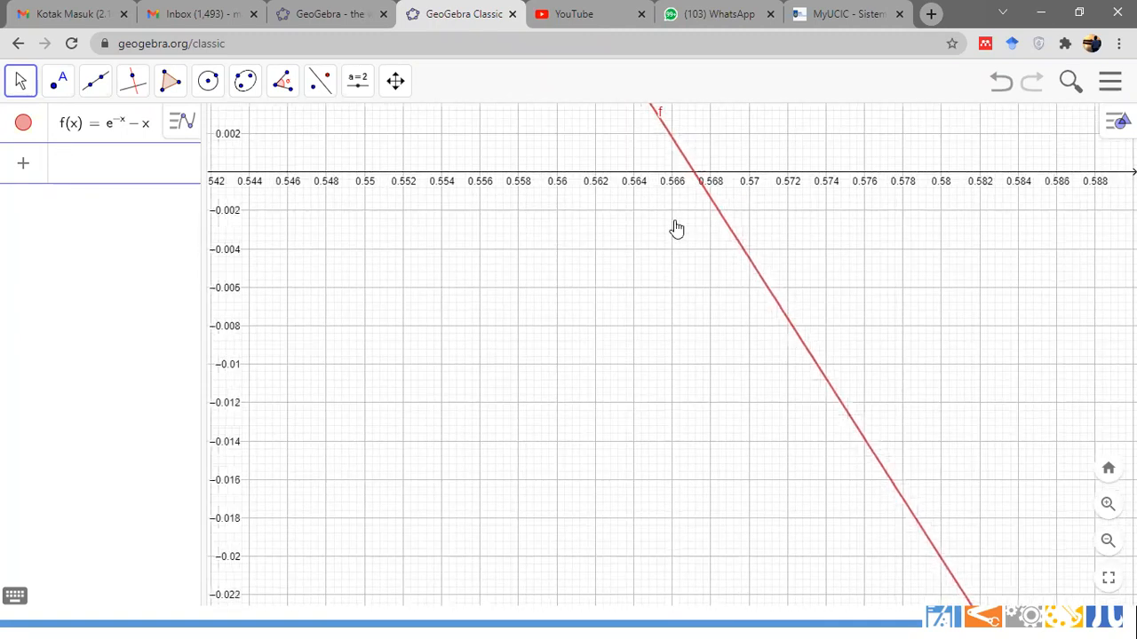
- Examine the curve's x-axis crossing more finely, down to 0.0001 axis divisions
drag(675, 228, 606, 381)
scroll(619, 381, up, 4)
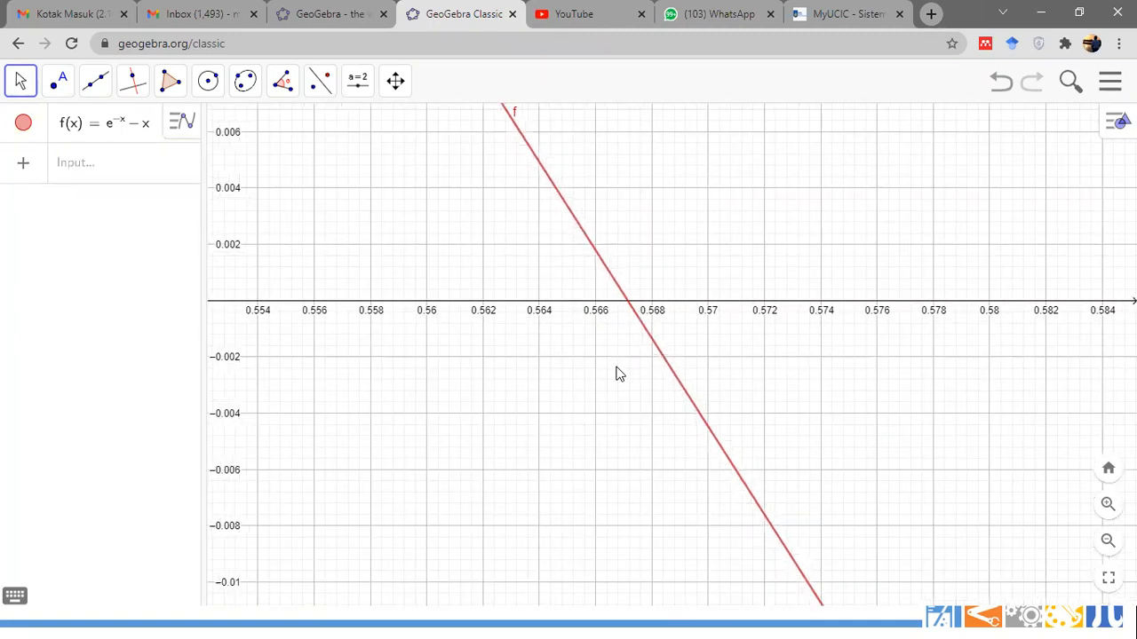
scroll(619, 373, up, 1)
drag(643, 287, 540, 344)
scroll(540, 344, up, 3)
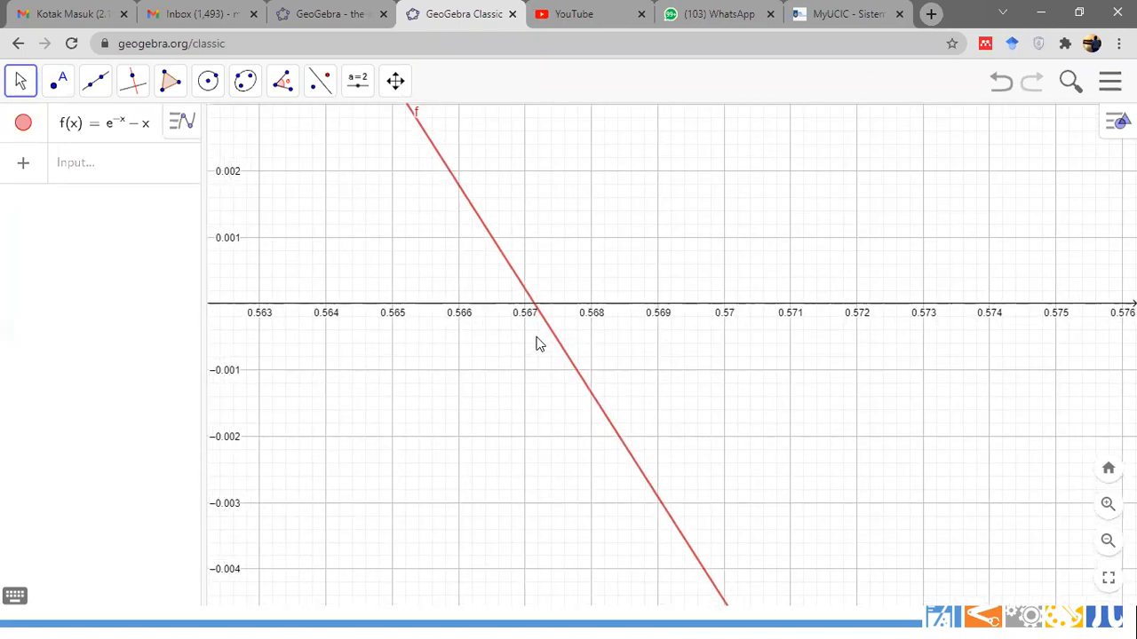
scroll(538, 342, up, 5)
scroll(537, 344, up, 3)
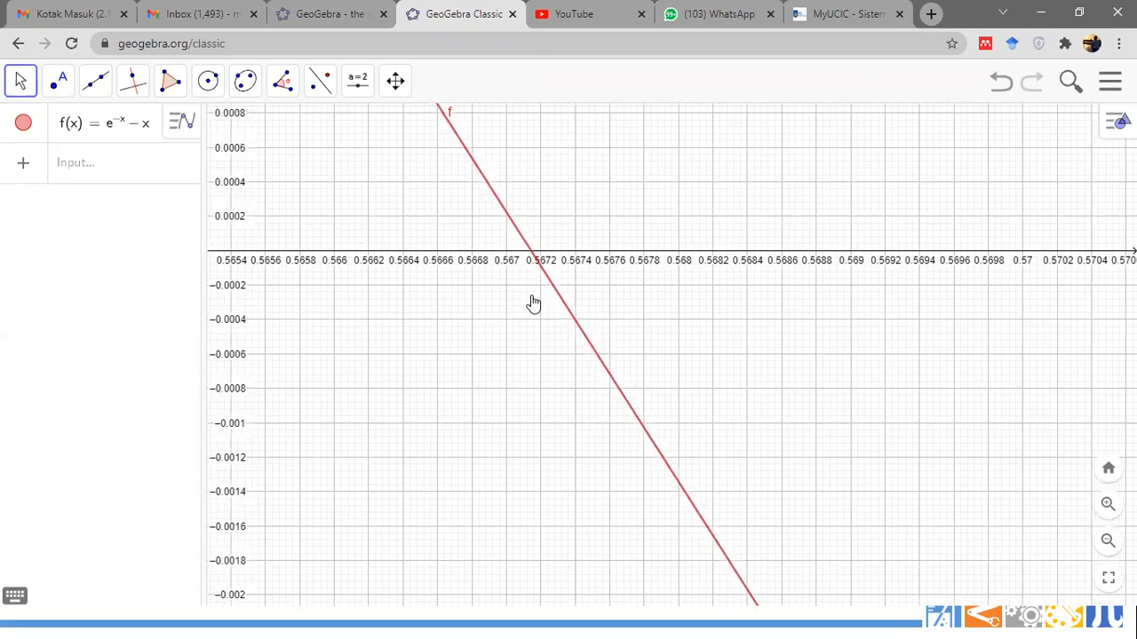
scroll(529, 316, up, 4)
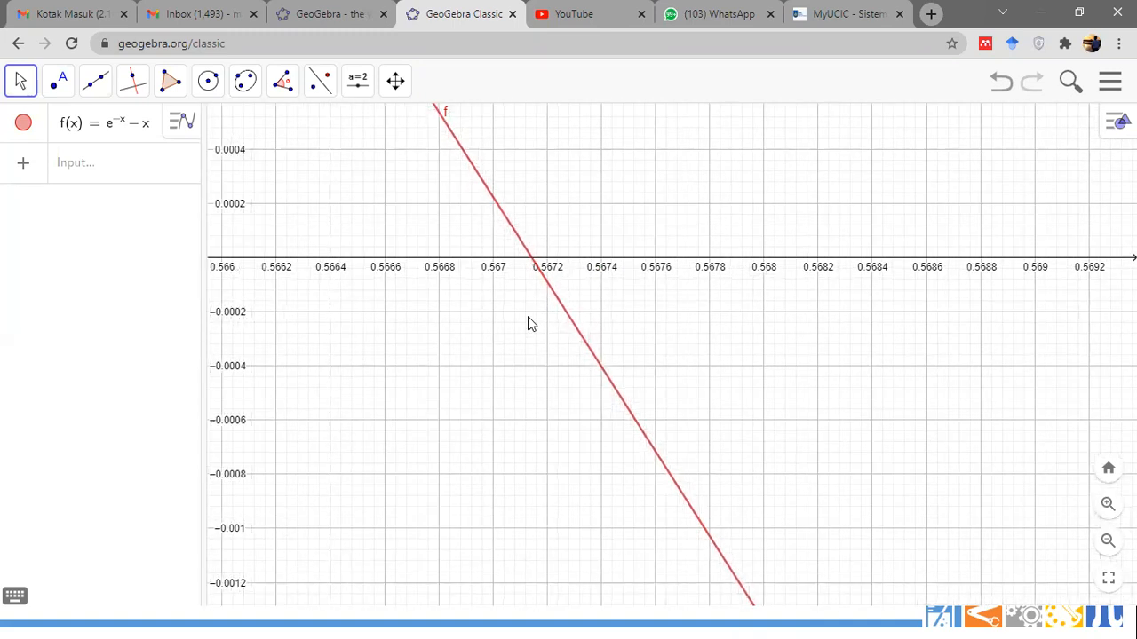
scroll(527, 317, up, 2)
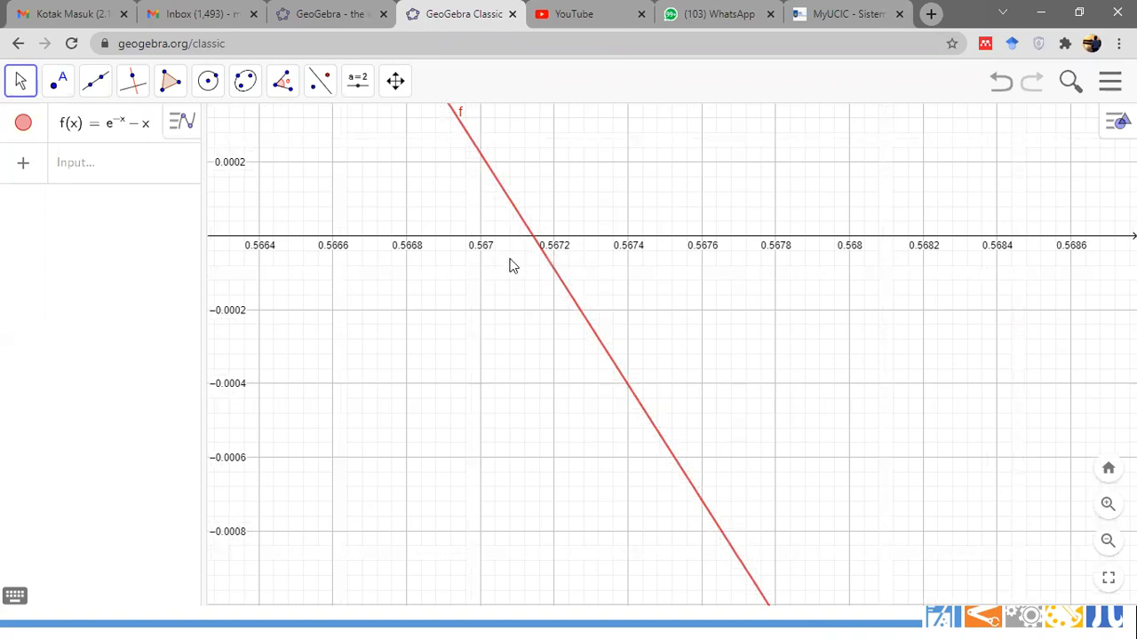
scroll(510, 264, up, 2)
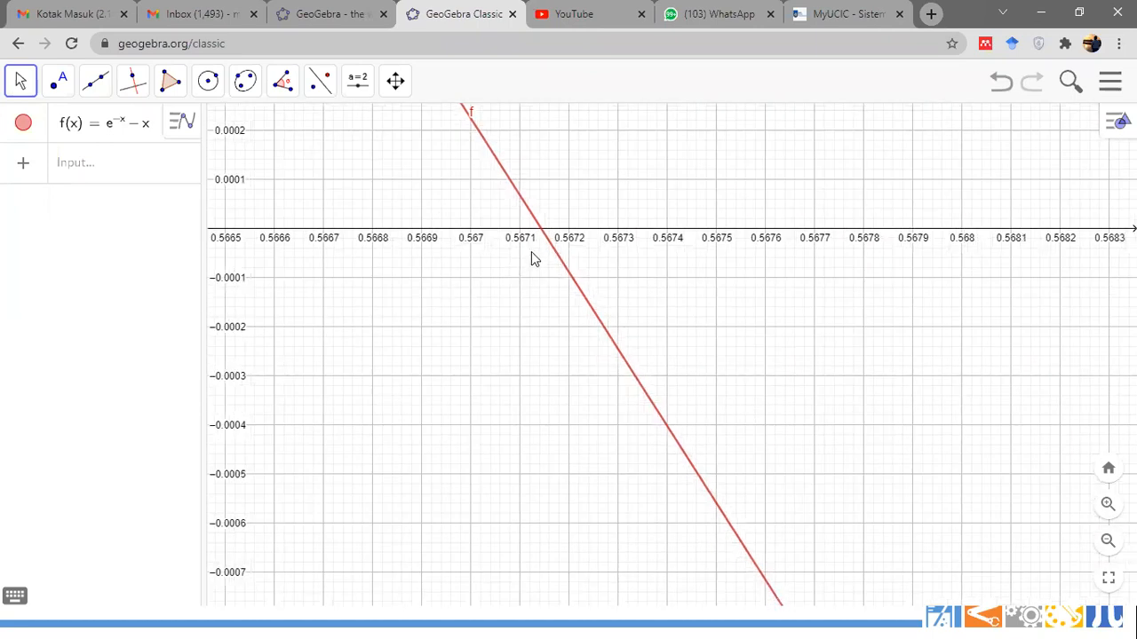
scroll(531, 253, up, 4)
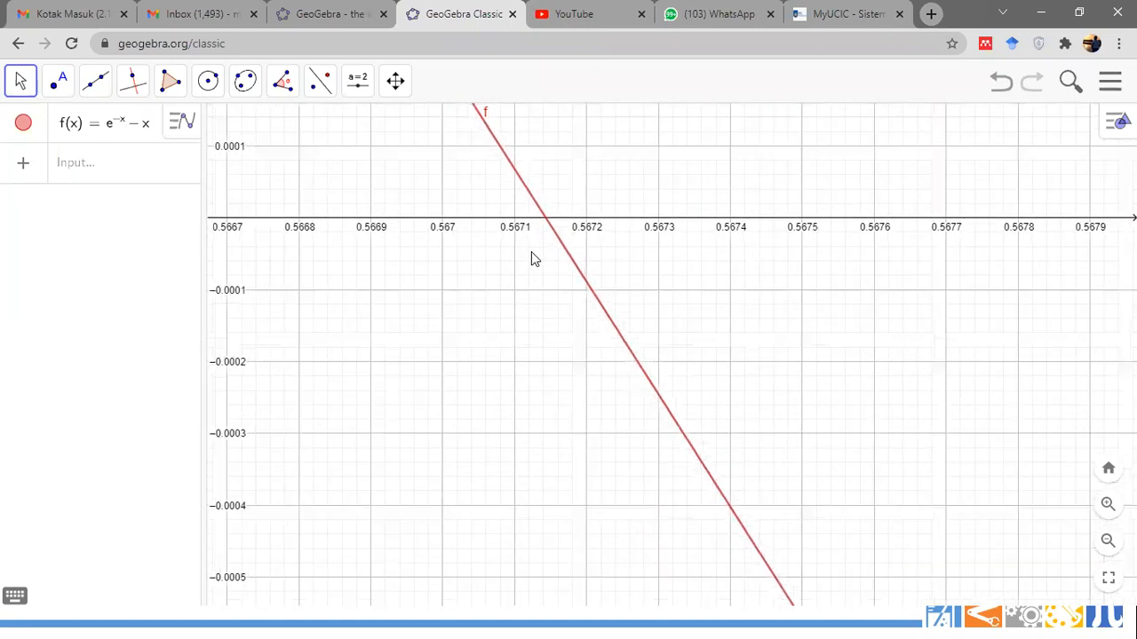
scroll(531, 252, up, 1)
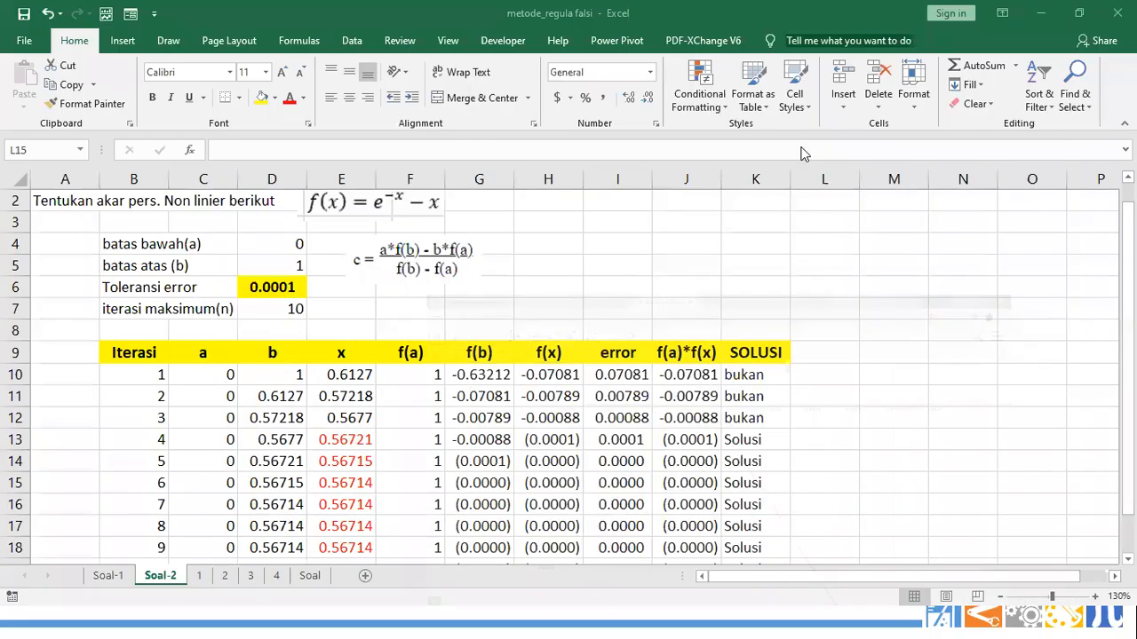
- Switch to Excel to check the root in G20 of the Soal-2 sheet, and return to GeoGebra in the browser
scroll(380, 487, down, 1)
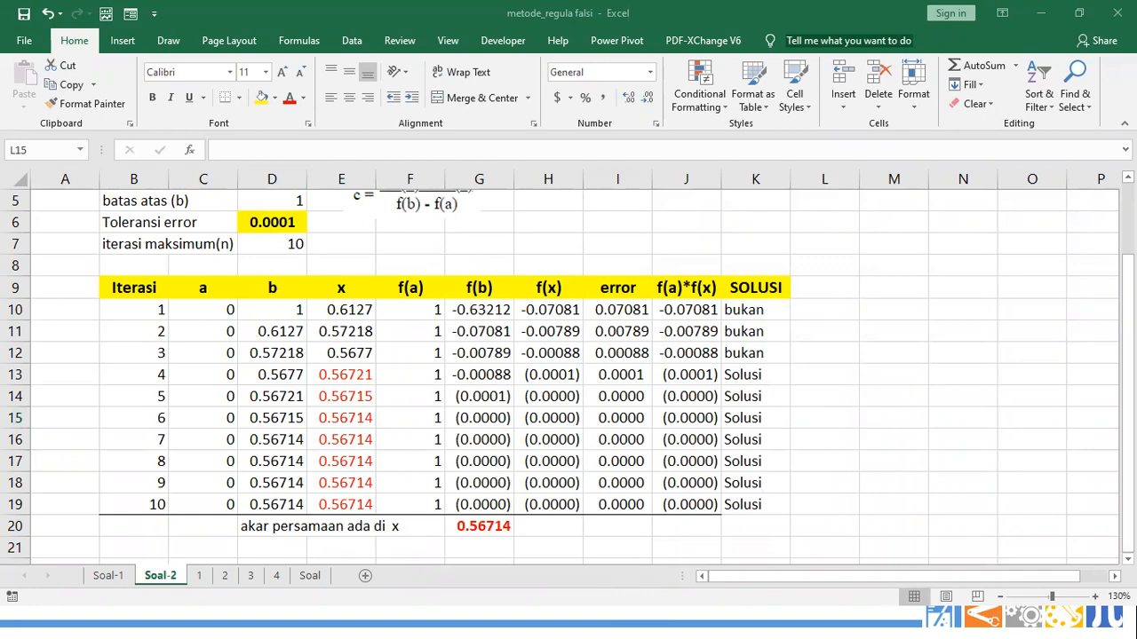
key(super)
click(872, 621)
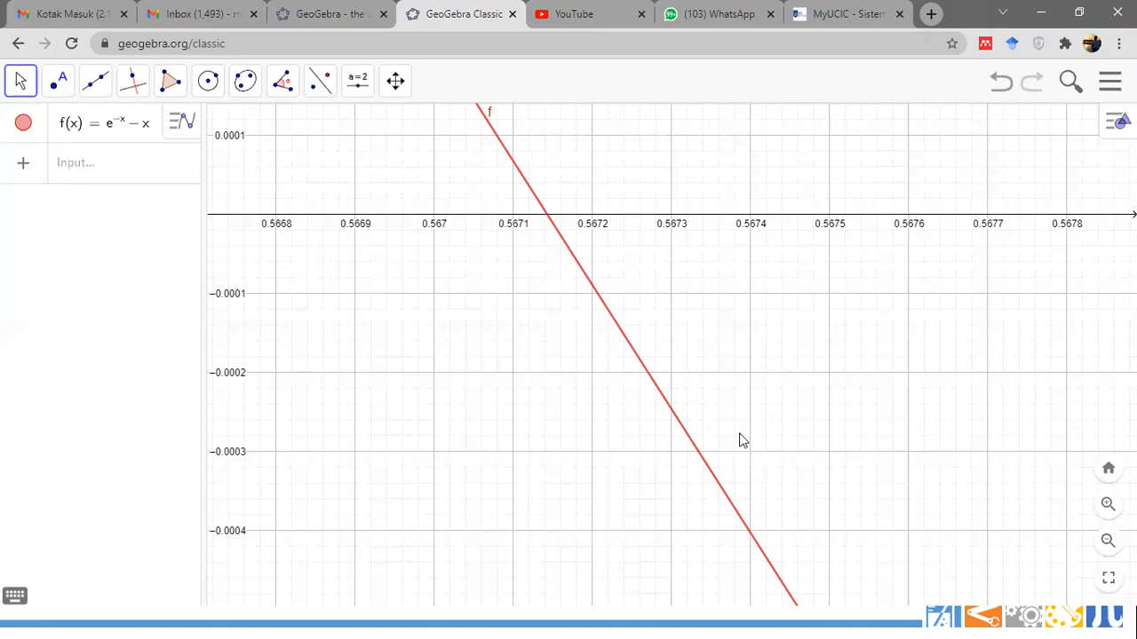
- Compare the curve's x-axis crossing with the root from the Soal-2 table, down to 0.00002 axis divisions
scroll(537, 238, up, 3)
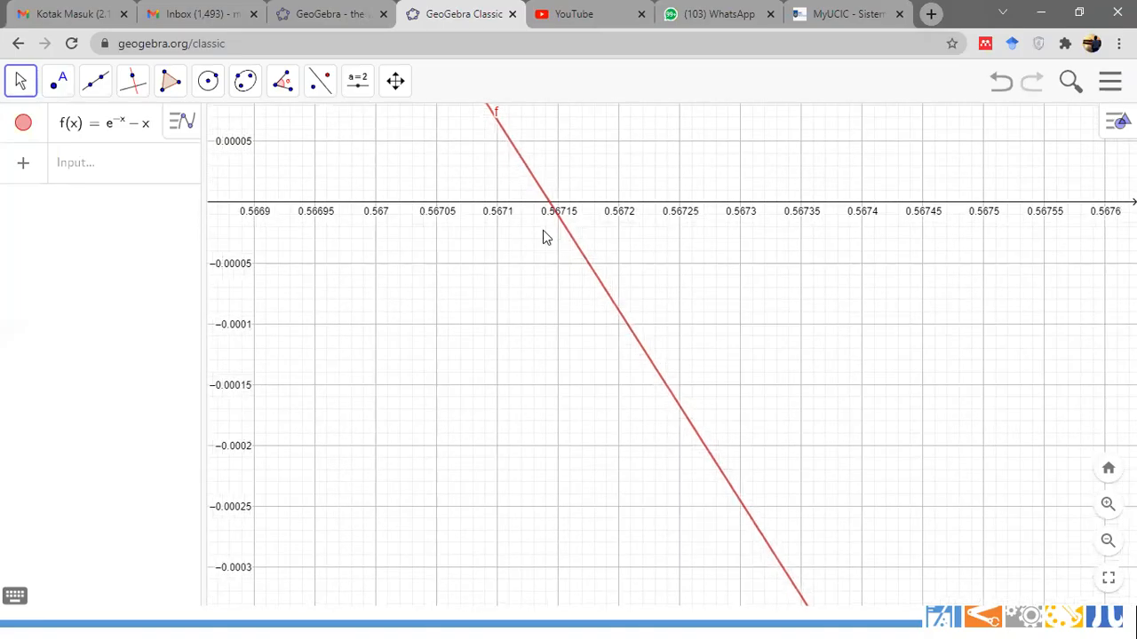
scroll(517, 227, up, 2)
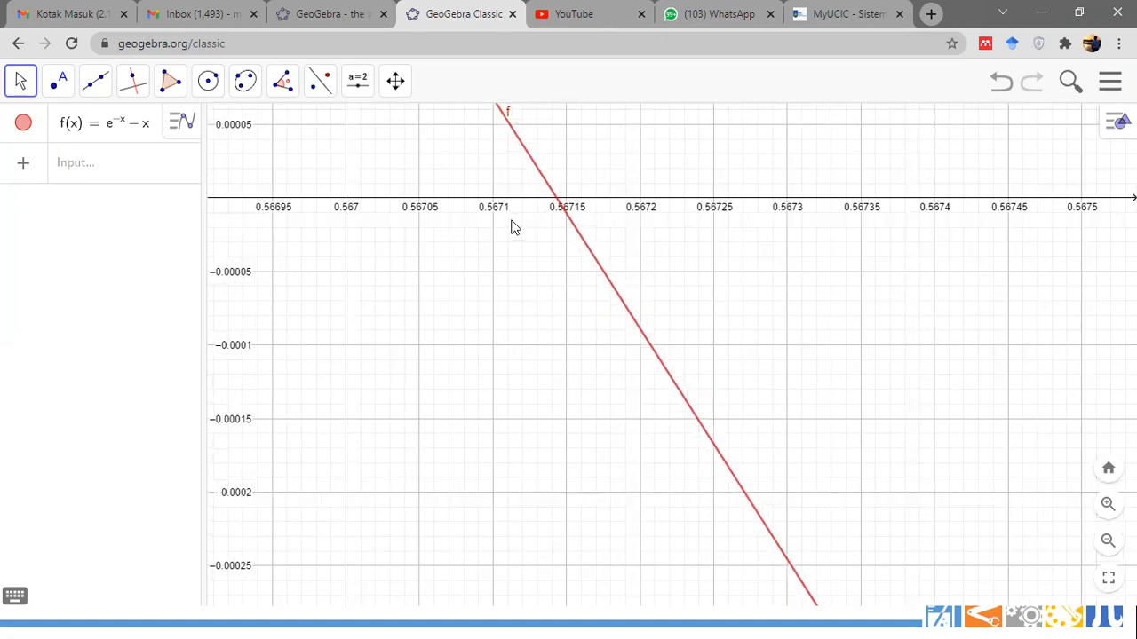
scroll(553, 223, up, 1)
scroll(535, 235, up, 1)
scroll(561, 230, up, 1)
scroll(568, 223, up, 1)
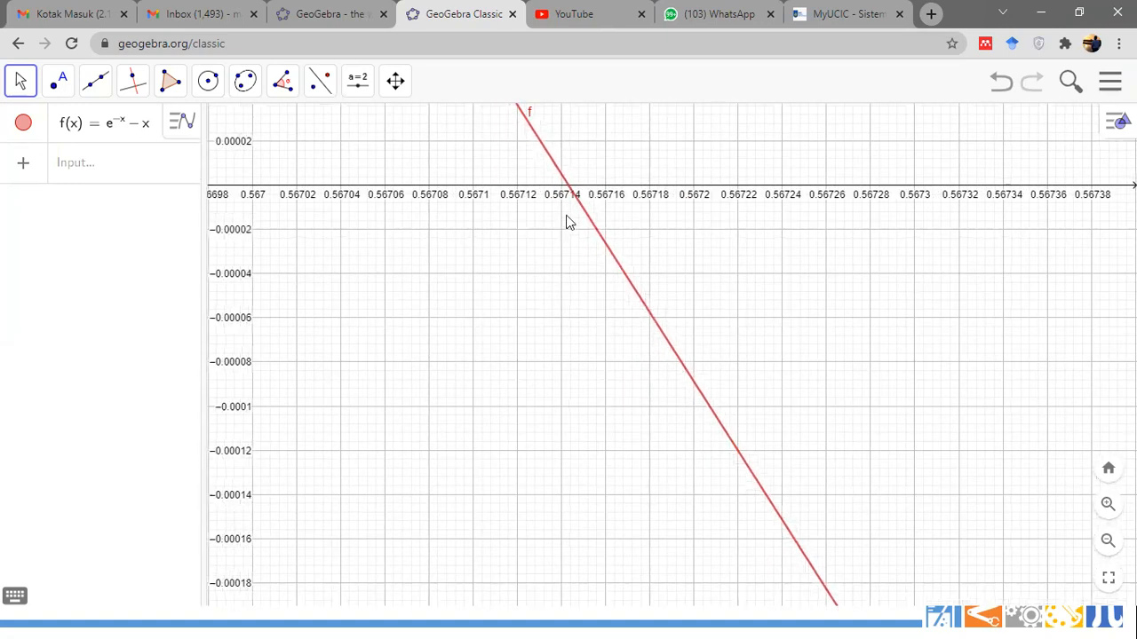
scroll(569, 222, up, 1)
scroll(558, 344, up, 1)
drag(558, 345, 713, 365)
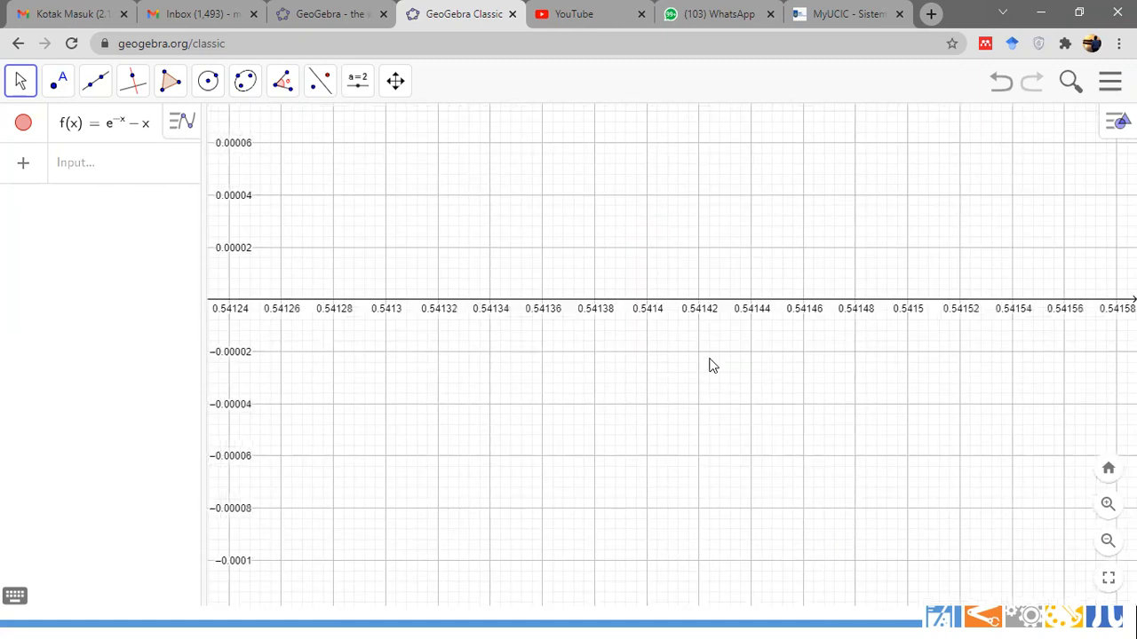
scroll(752, 388, down, 1)
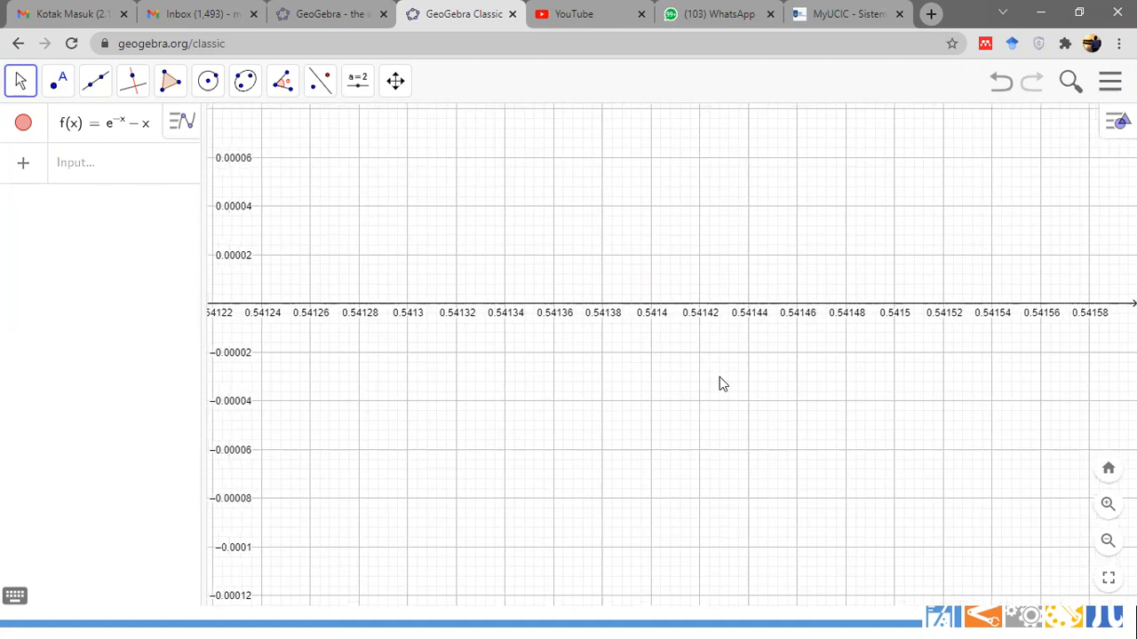
scroll(687, 376, down, 1)
scroll(569, 388, down, 1)
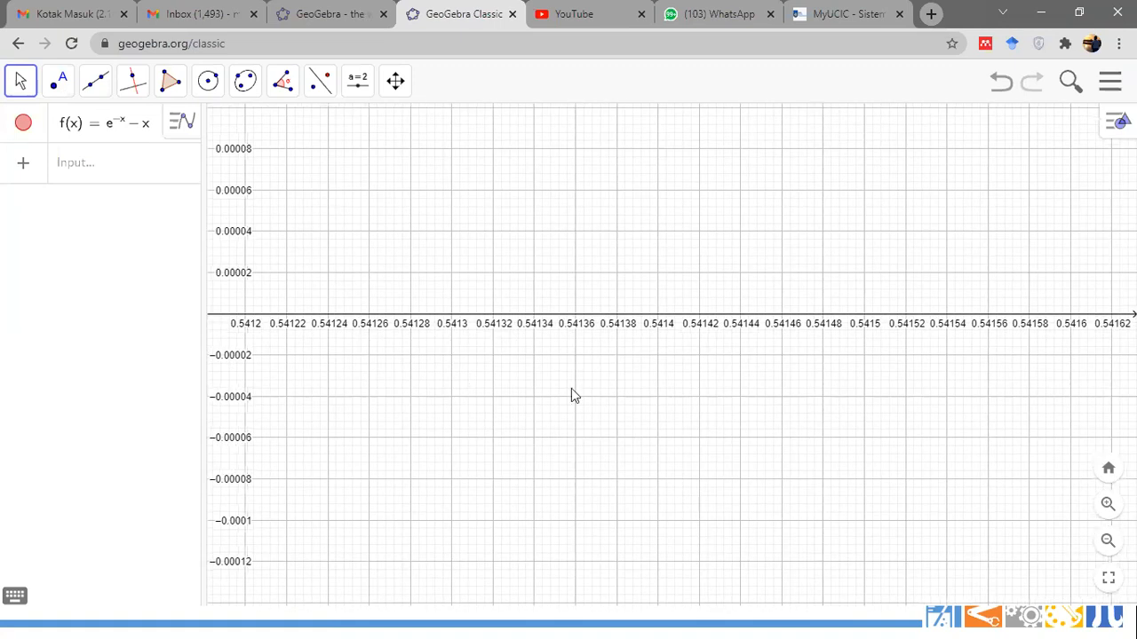
scroll(799, 408, down, 1)
scroll(848, 421, down, 1)
scroll(849, 423, down, 1)
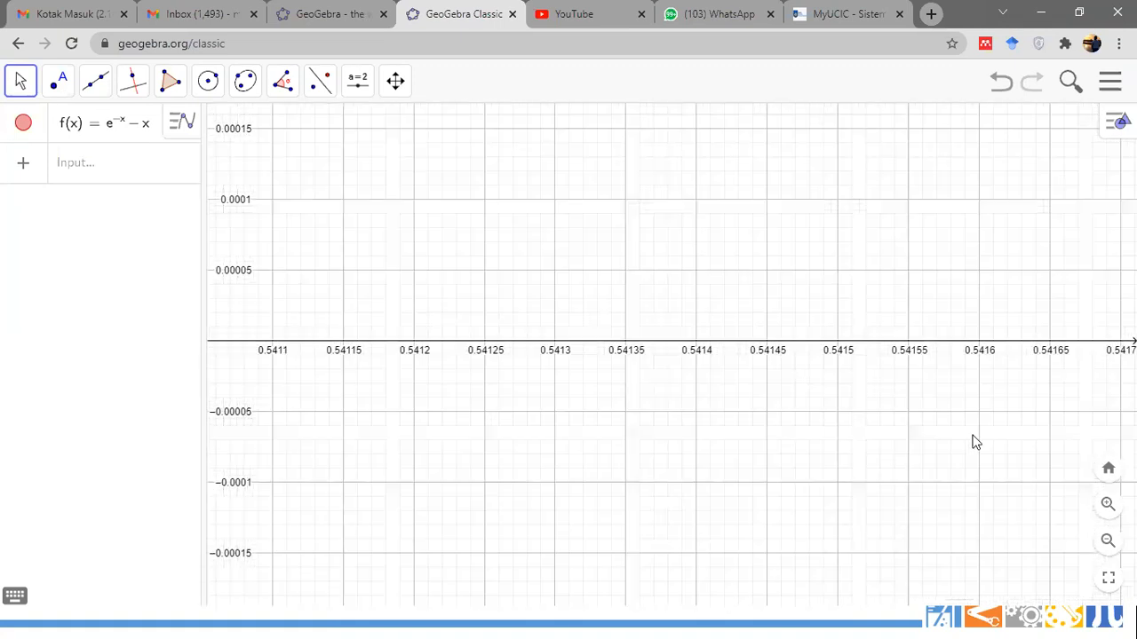
- Reset the graph to its standard view and examine where e^-x - x crosses the x-axis, down to 0.002 axis divisions
click(1107, 468)
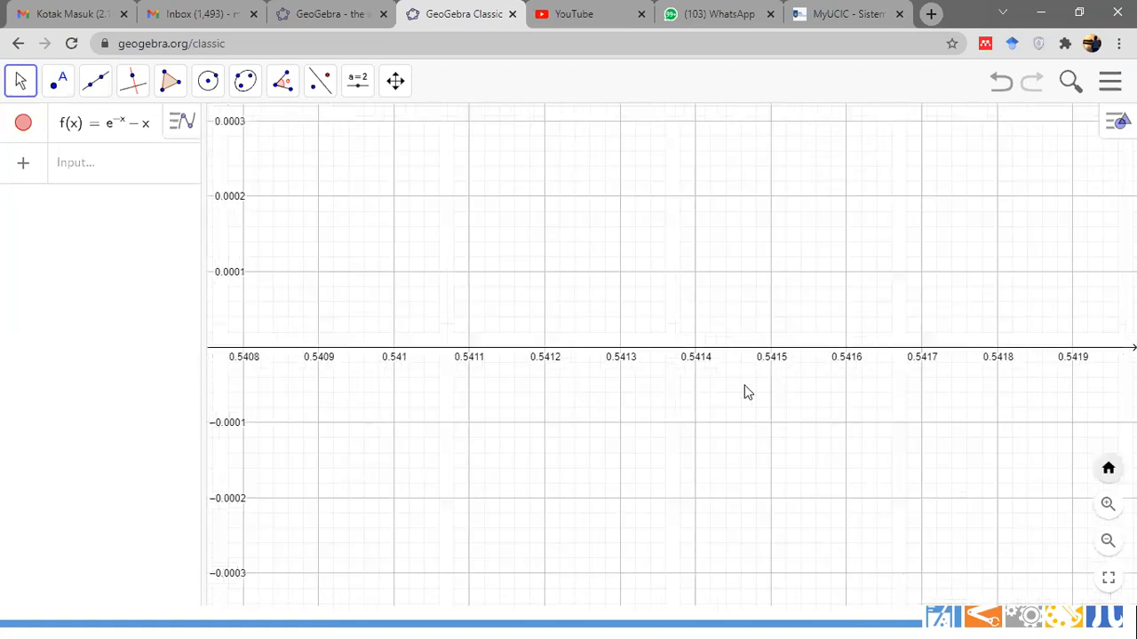
scroll(744, 366, up, 2)
scroll(734, 323, up, 8)
scroll(662, 389, up, 5)
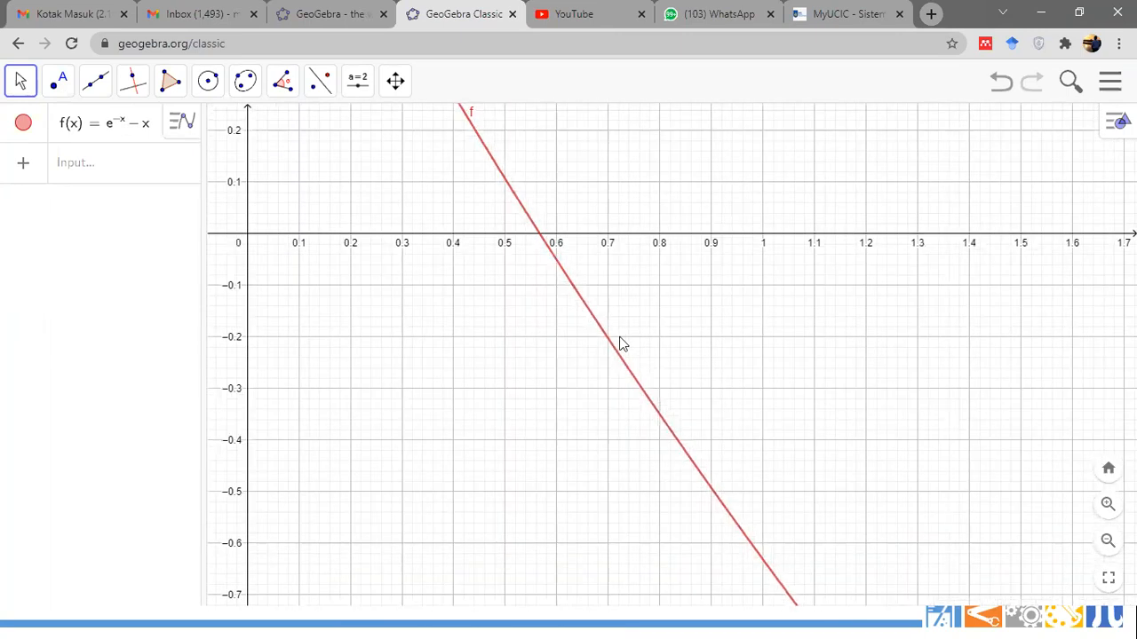
scroll(573, 283, up, 3)
scroll(523, 356, up, 3)
scroll(517, 346, up, 3)
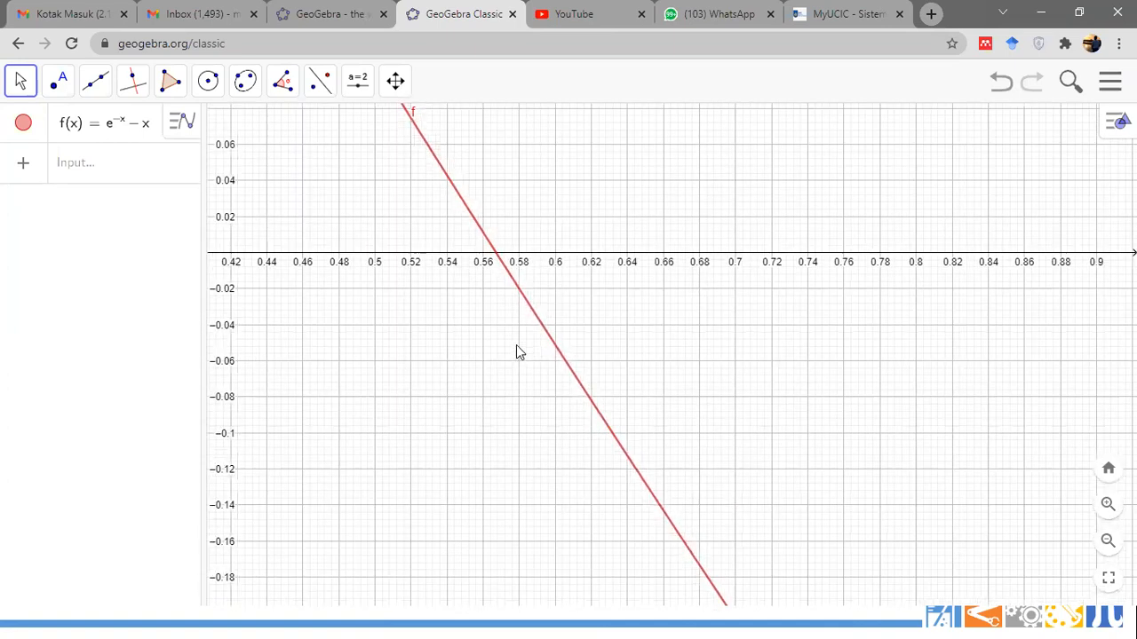
scroll(516, 345, up, 4)
drag(517, 345, 511, 413)
scroll(502, 407, up, 3)
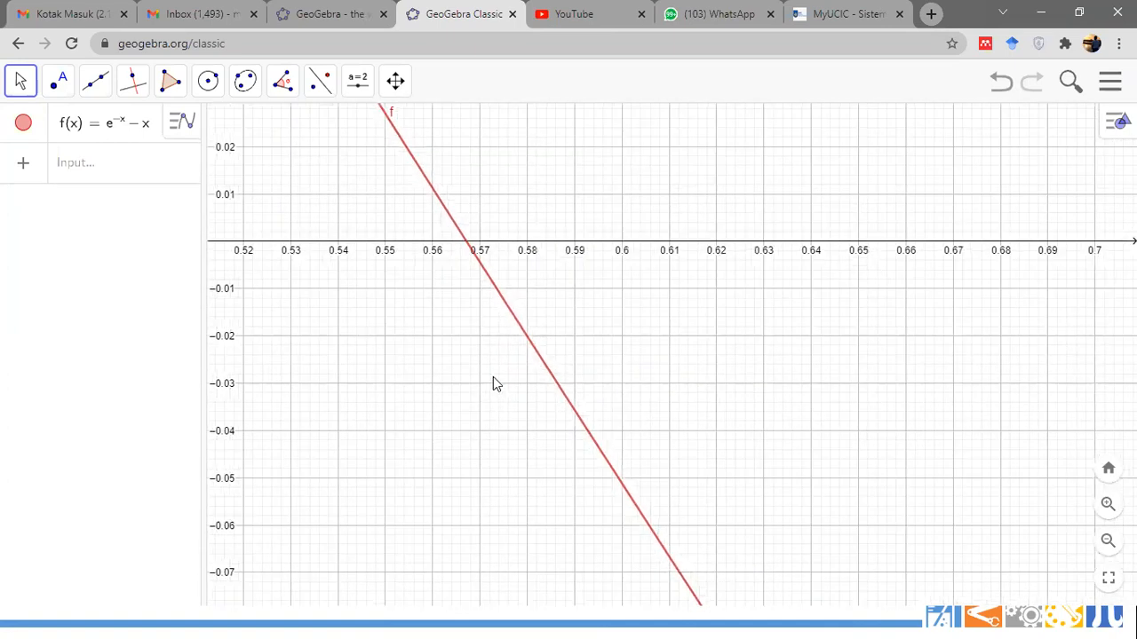
scroll(510, 340, up, 3)
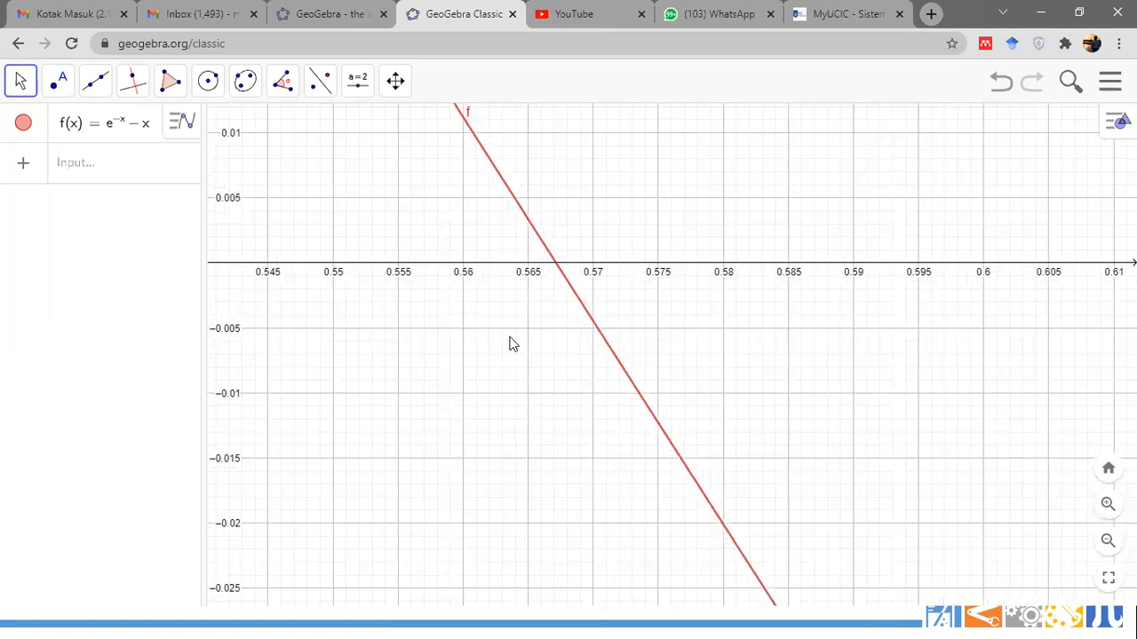
scroll(501, 426, up, 3)
scroll(503, 418, up, 2)
scroll(506, 410, up, 3)
drag(574, 315, 567, 380)
scroll(567, 380, up, 3)
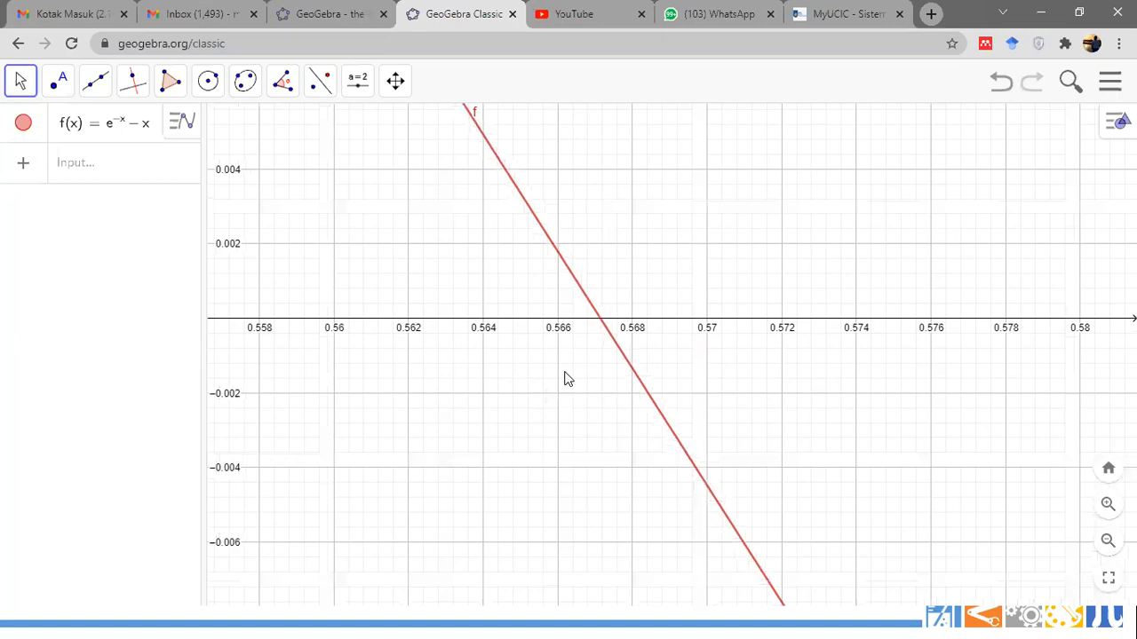
- Examine the x-axis crossing of e^-x - x more closely, down to 0.0001 axis divisions
scroll(565, 373, up, 3)
scroll(564, 373, up, 2)
scroll(617, 351, up, 1)
drag(617, 353, 506, 406)
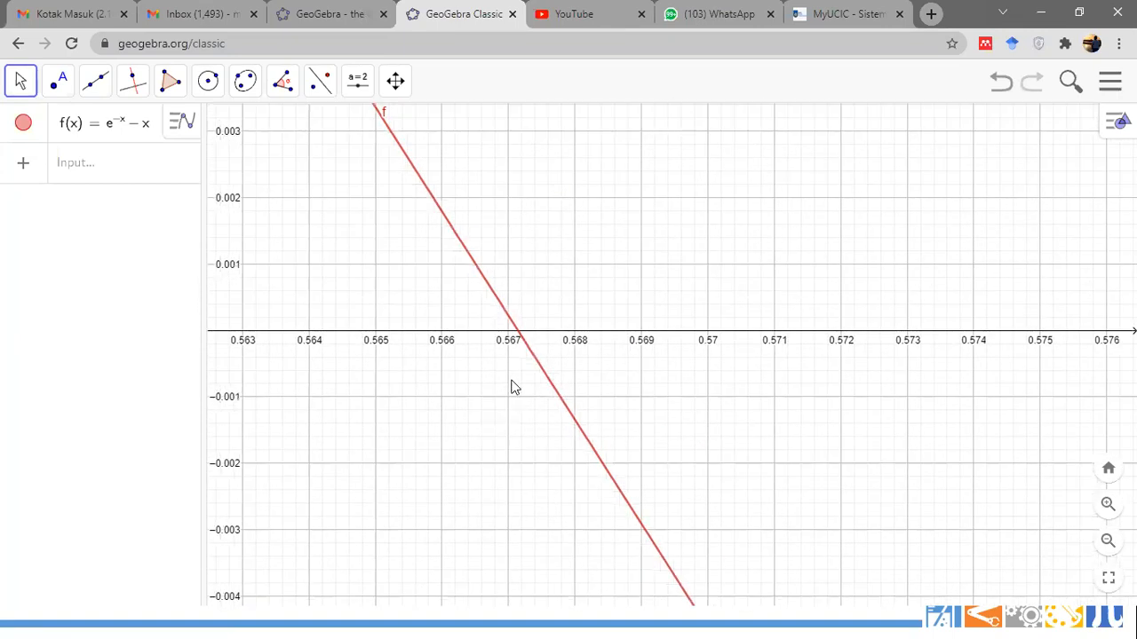
scroll(502, 381, up, 1)
scroll(501, 380, up, 2)
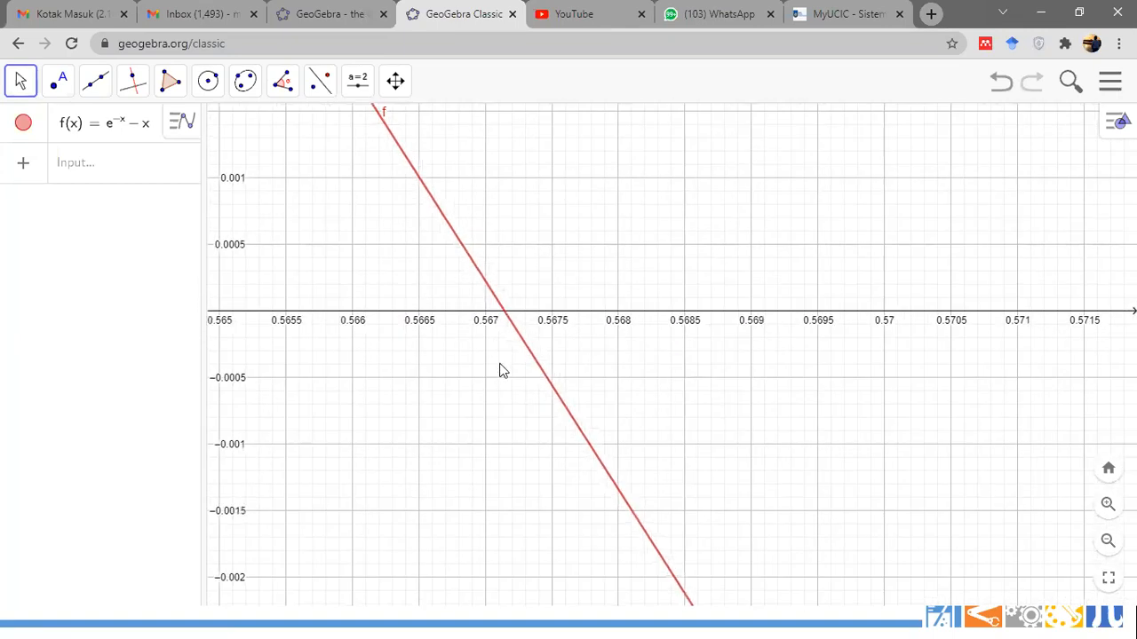
scroll(499, 365, up, 2)
drag(503, 340, 500, 399)
scroll(498, 397, up, 1)
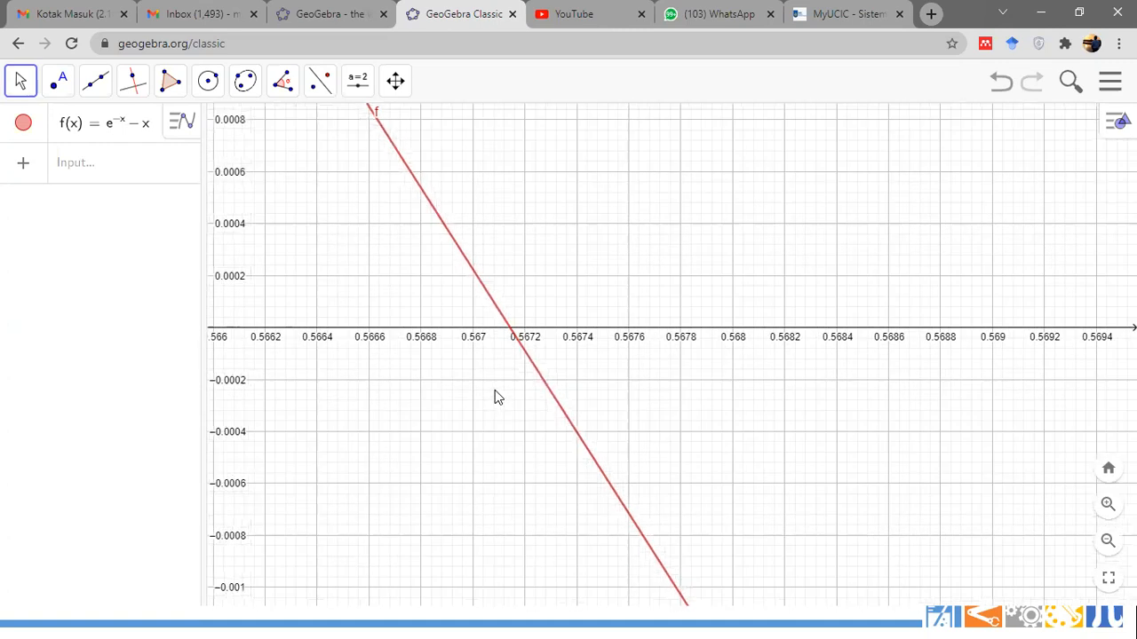
scroll(508, 341, up, 2)
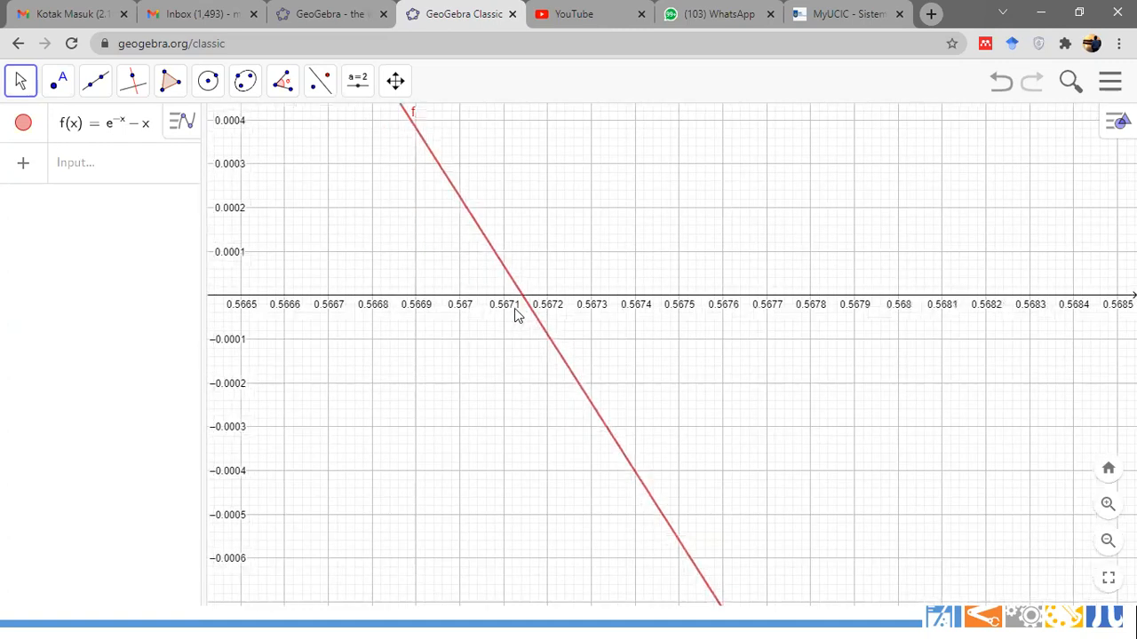
- Refine the graph of e^-x - x around its root, down to 0.00002 axis divisions
scroll(510, 358, up, 1)
drag(510, 358, 497, 438)
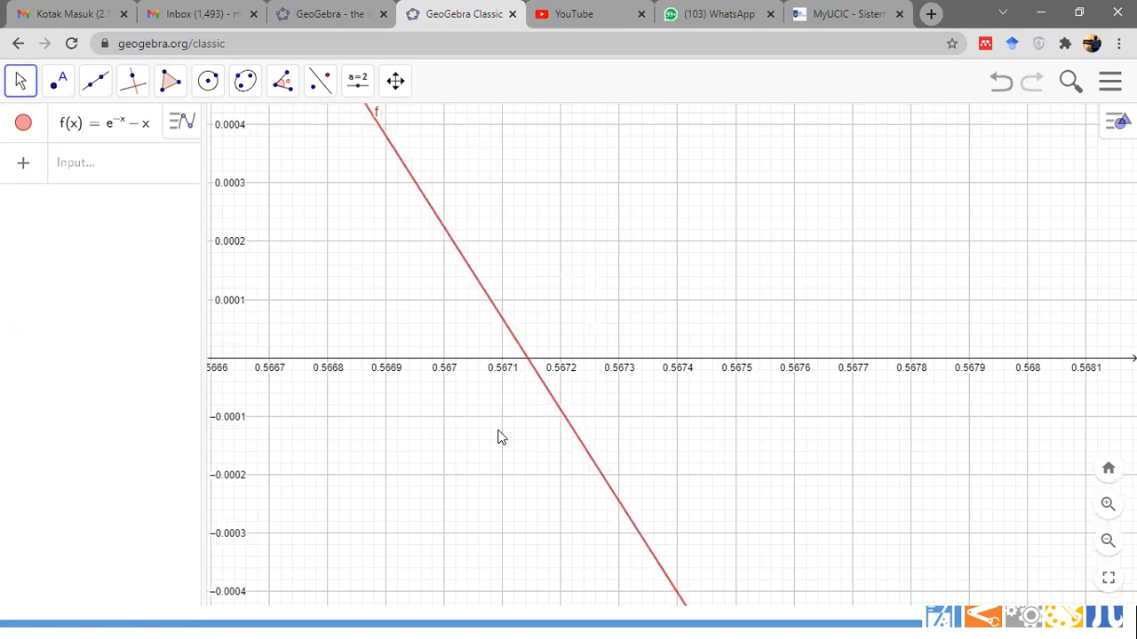
scroll(499, 437, up, 1)
drag(543, 356, 531, 390)
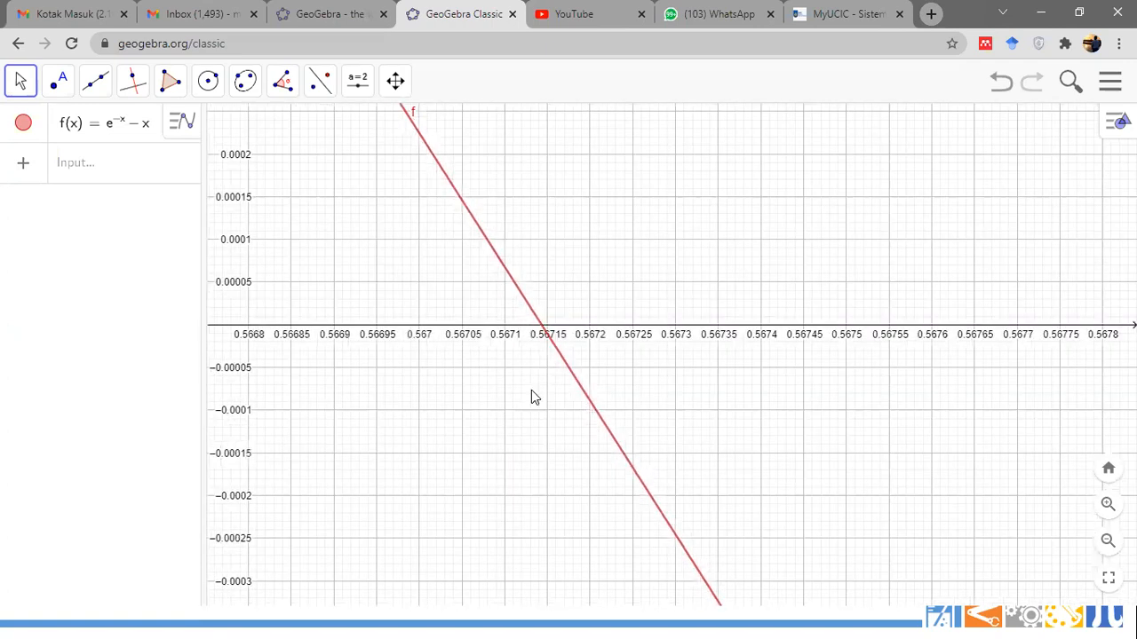
scroll(524, 383, up, 1)
scroll(524, 383, up, 1)
scroll(524, 383, up, 1)
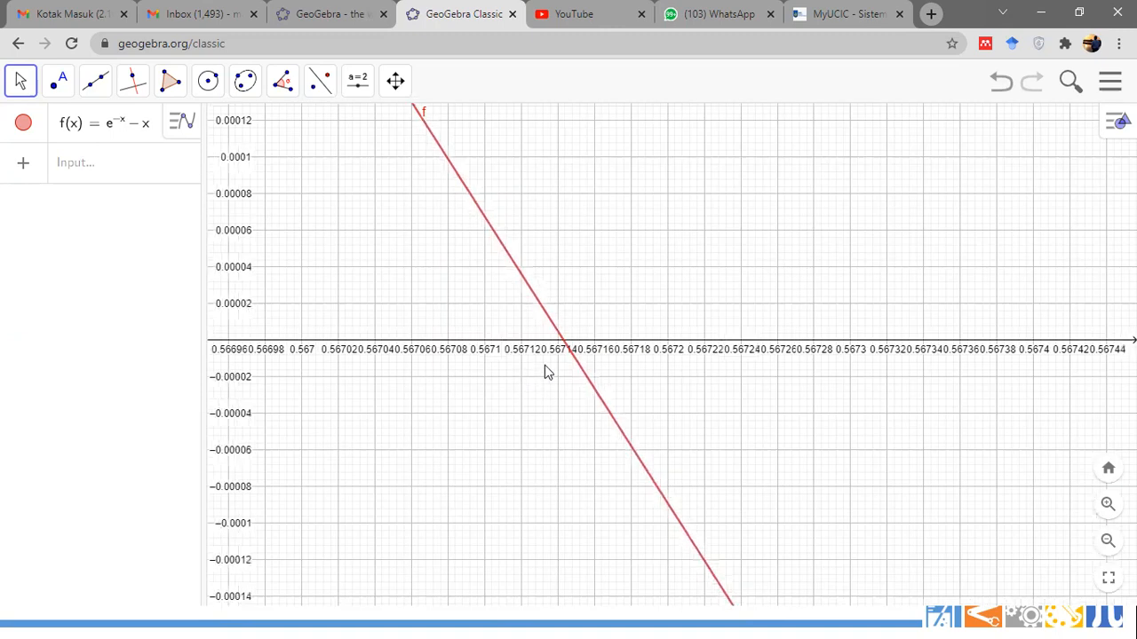
scroll(571, 356, up, 1)
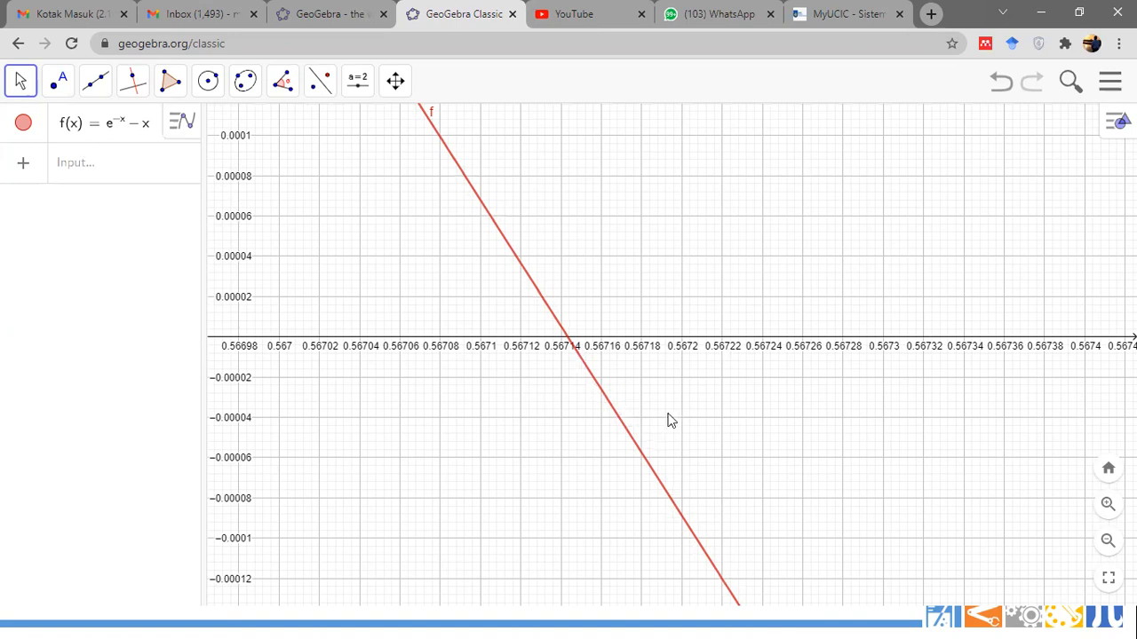
- Capture a screenshot of the graph region around the curve's x-axis crossing near 0.56714
key(Print)
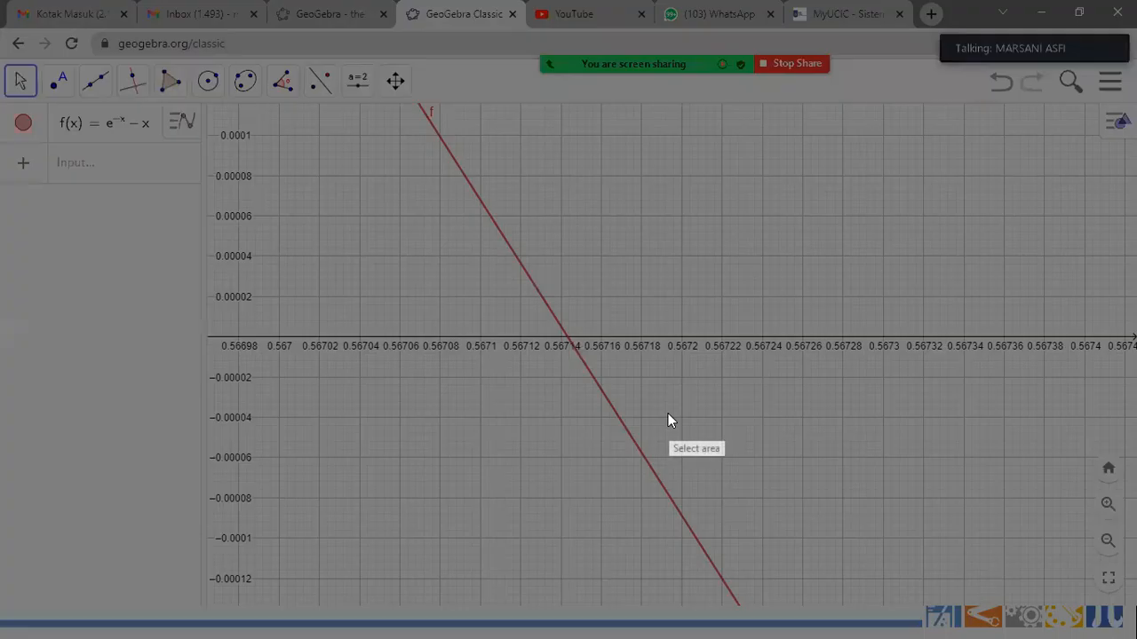
drag(448, 276, 696, 421)
click(634, 437)
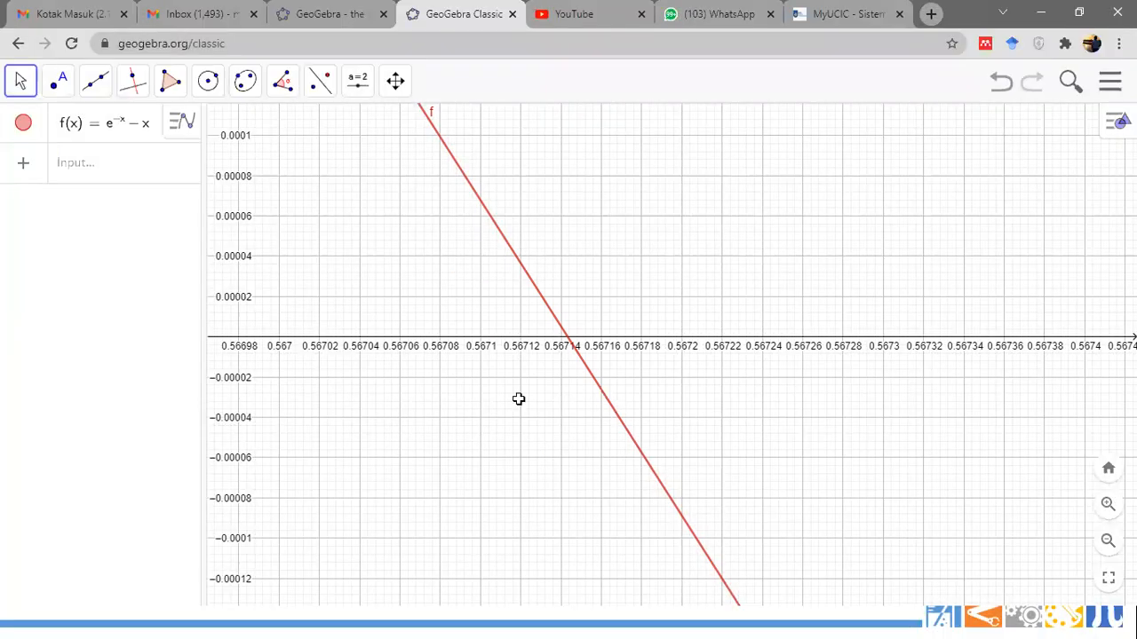
- Switch to Excel, paste the captured graph beside the SOLUSI column of the Soal-2 table, and save the workbook
key(alt+Tab)
key(ctrl+v)
drag(876, 457, 822, 304)
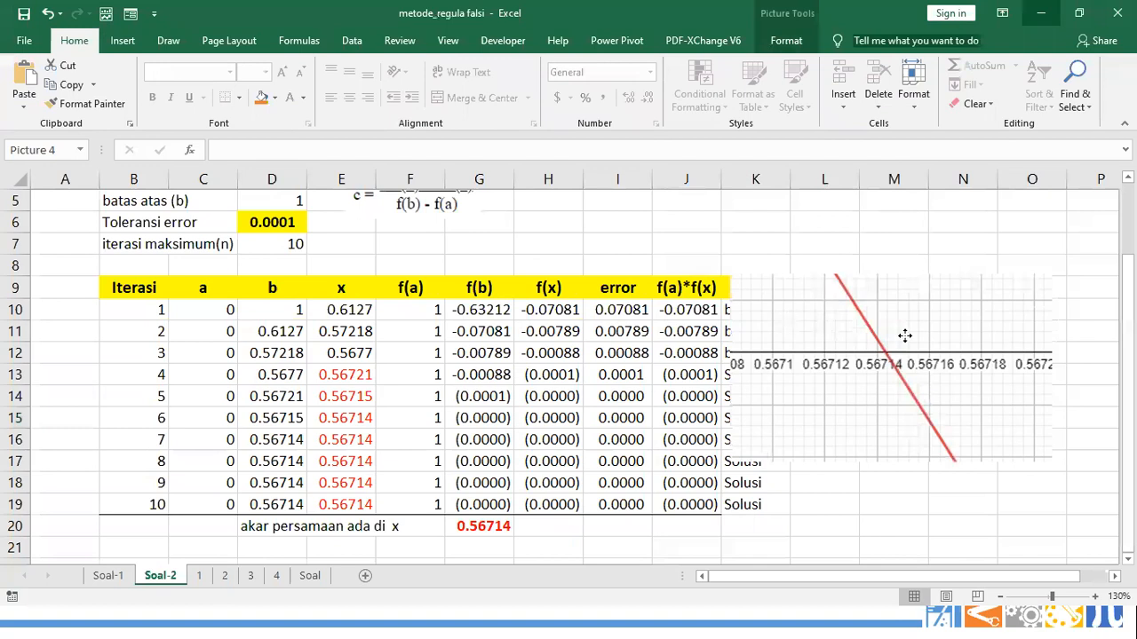
drag(904, 336, 885, 331)
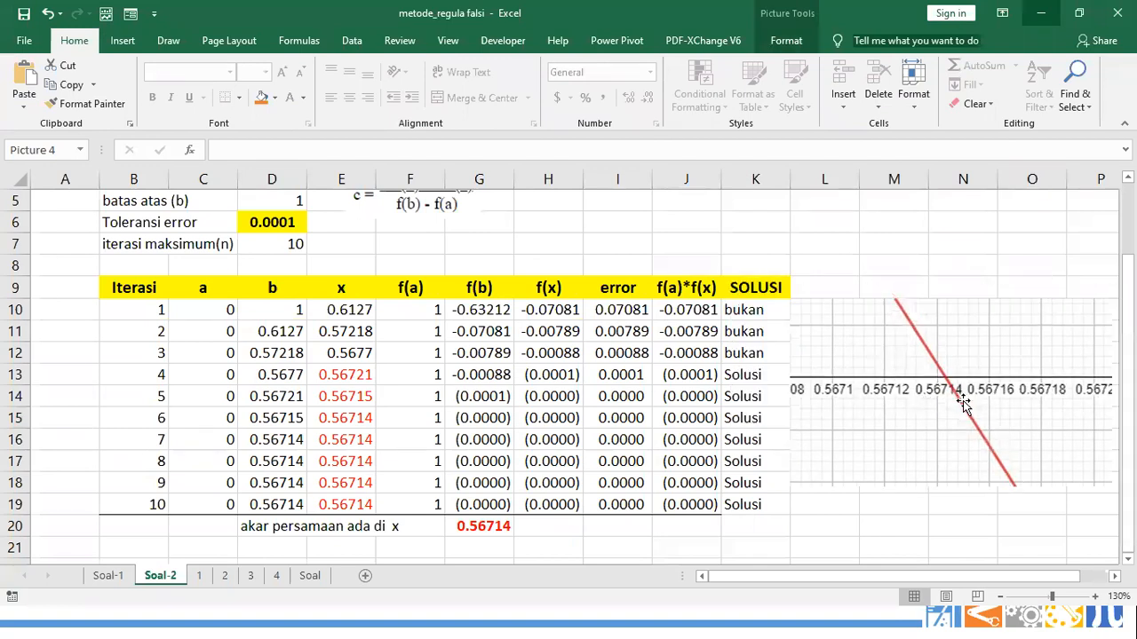
drag(964, 402, 973, 409)
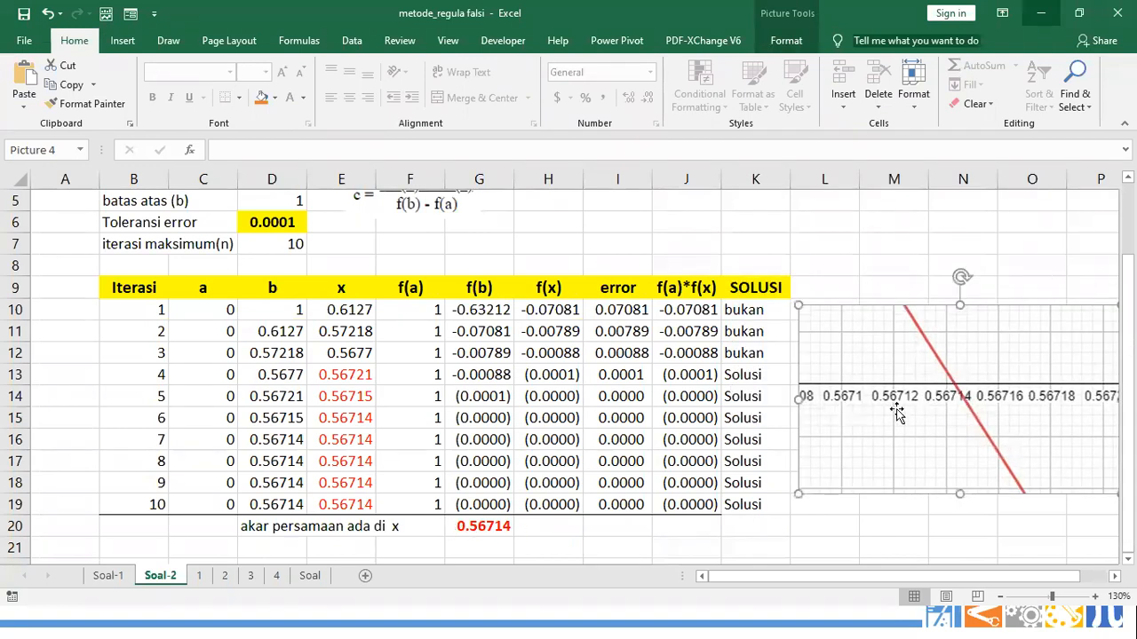
click(391, 258)
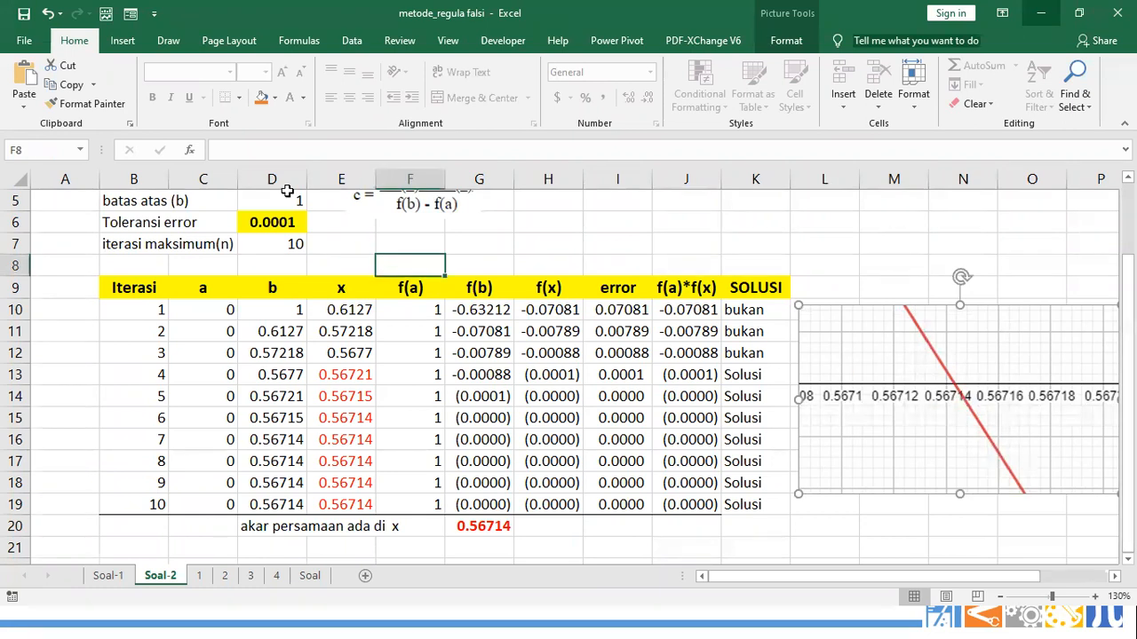
click(24, 14)
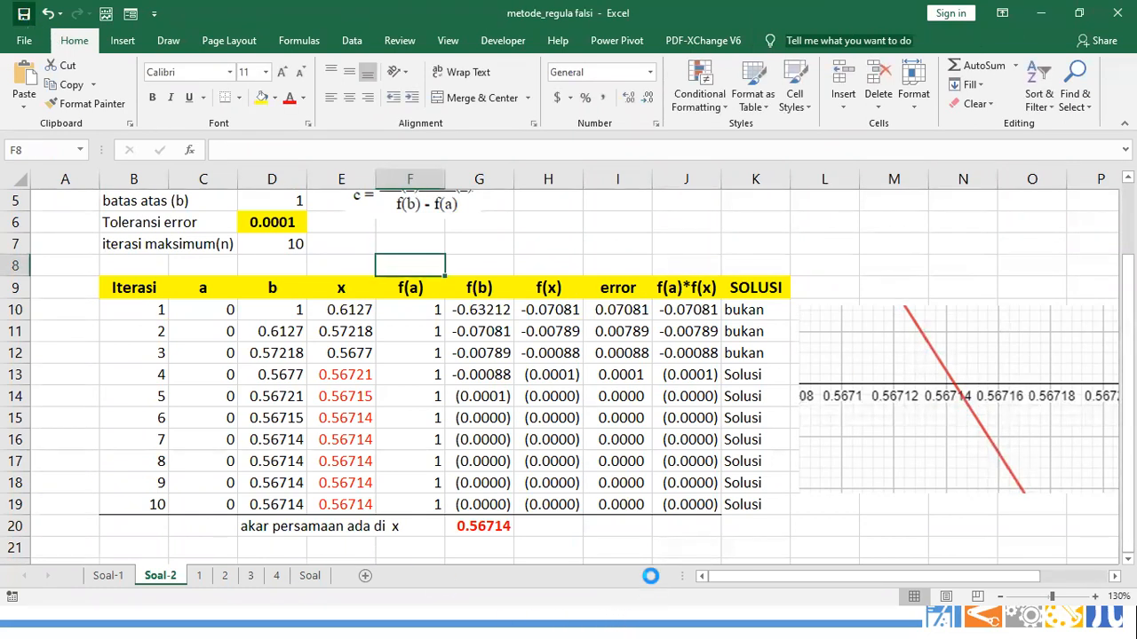
- Switch to the PowerPoint slide show to view the Contoh-2 regula falsi solution
key(super)
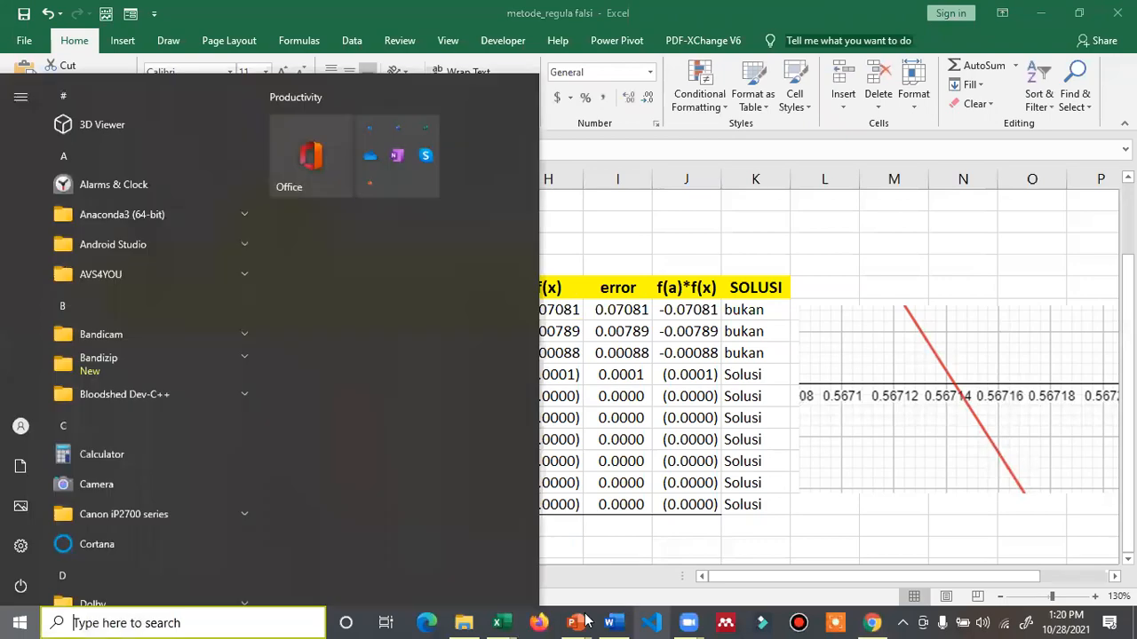
mouse_move(577, 621)
click(648, 571)
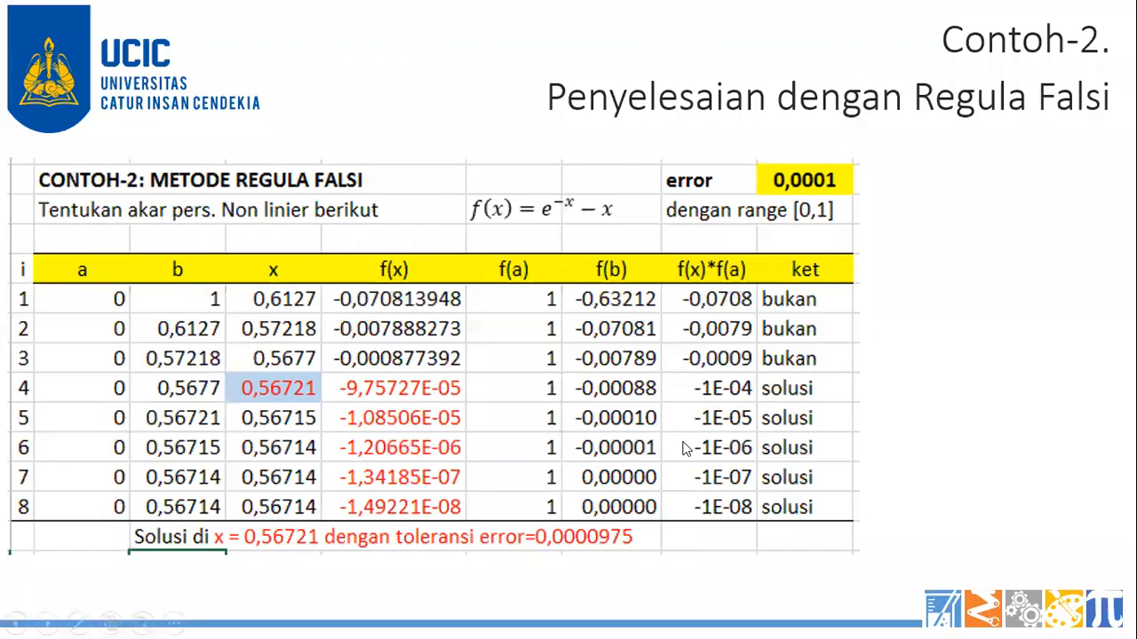
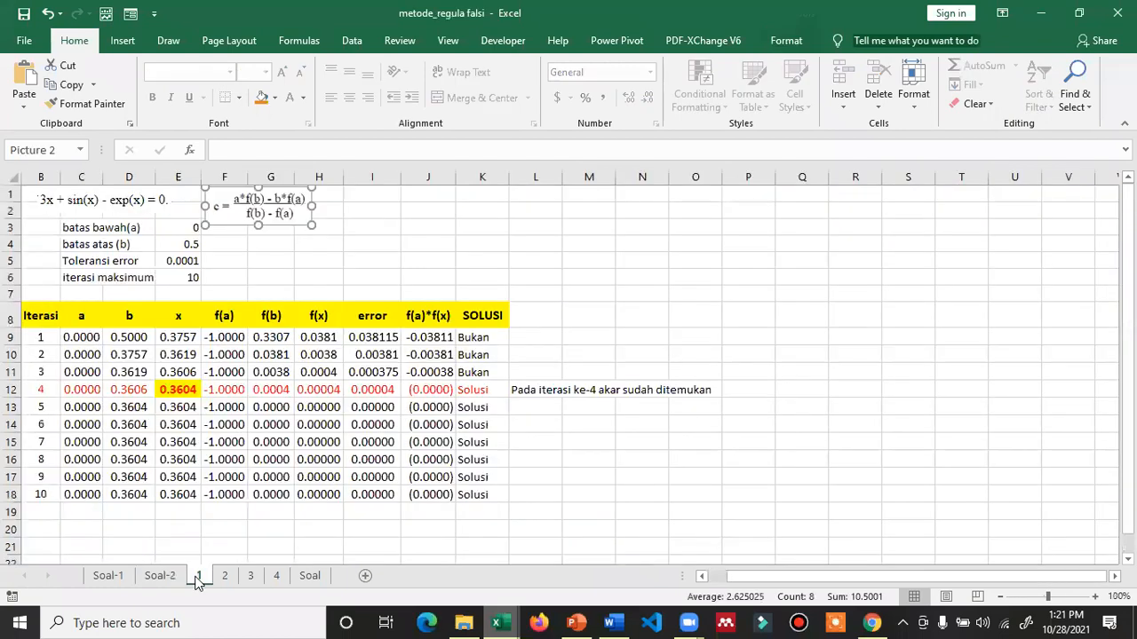
- Enlarge sheet 1 to 145% and shift the equation picture 3x + sin(x) - exp(x) = 0 slightly closer to the formula for c
click(380, 265)
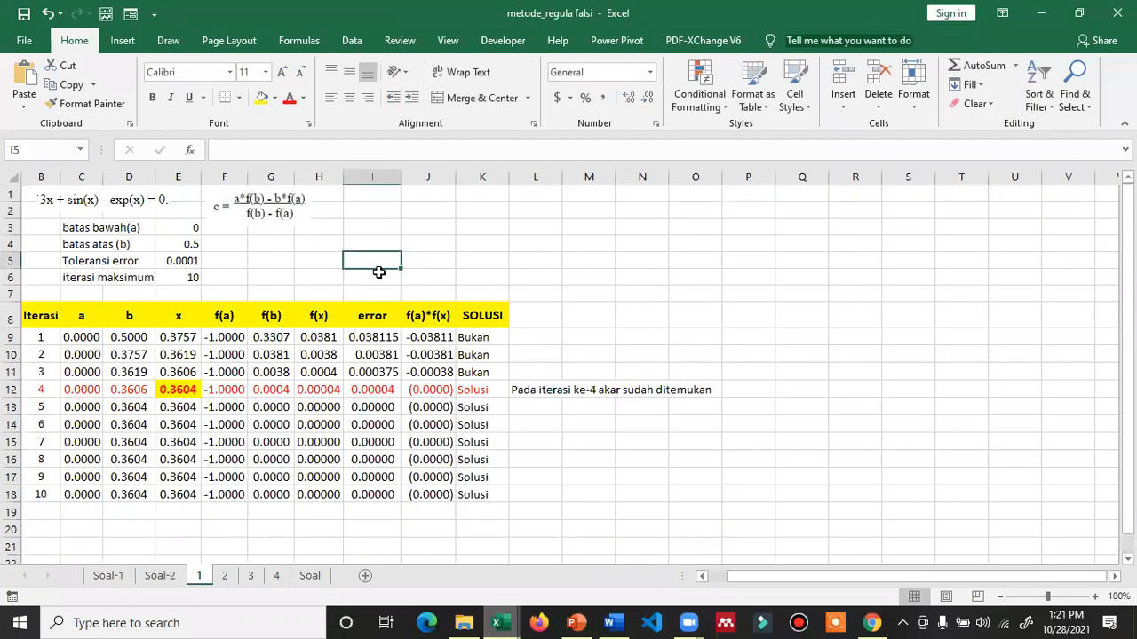
ctrl+scroll(381, 271, up, 1)
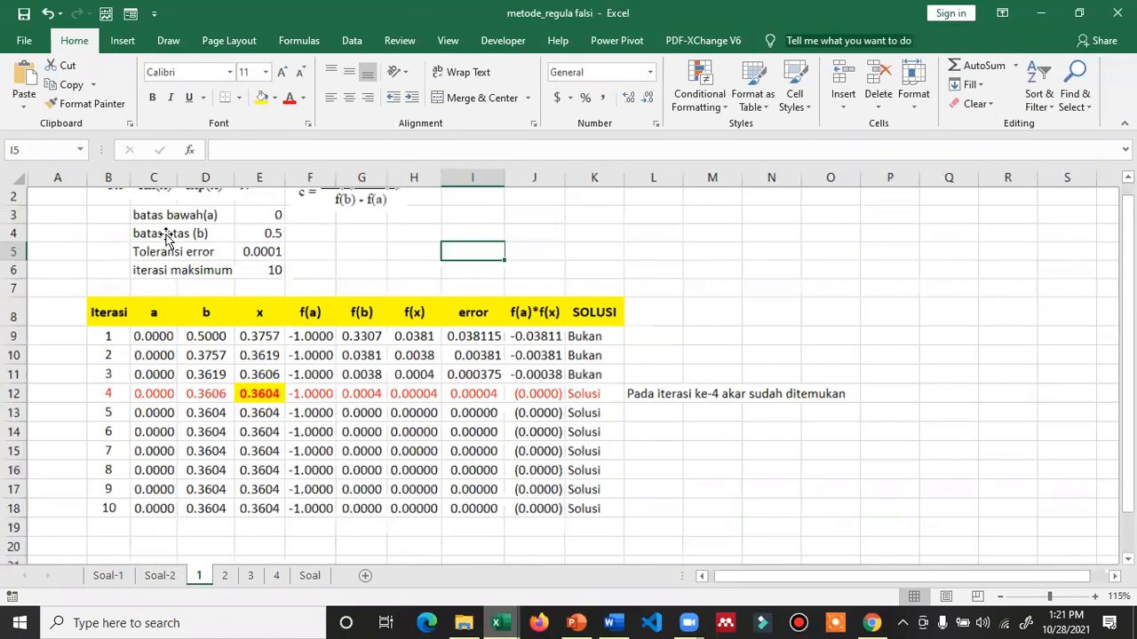
ctrl+scroll(164, 237, up, 2)
click(205, 236)
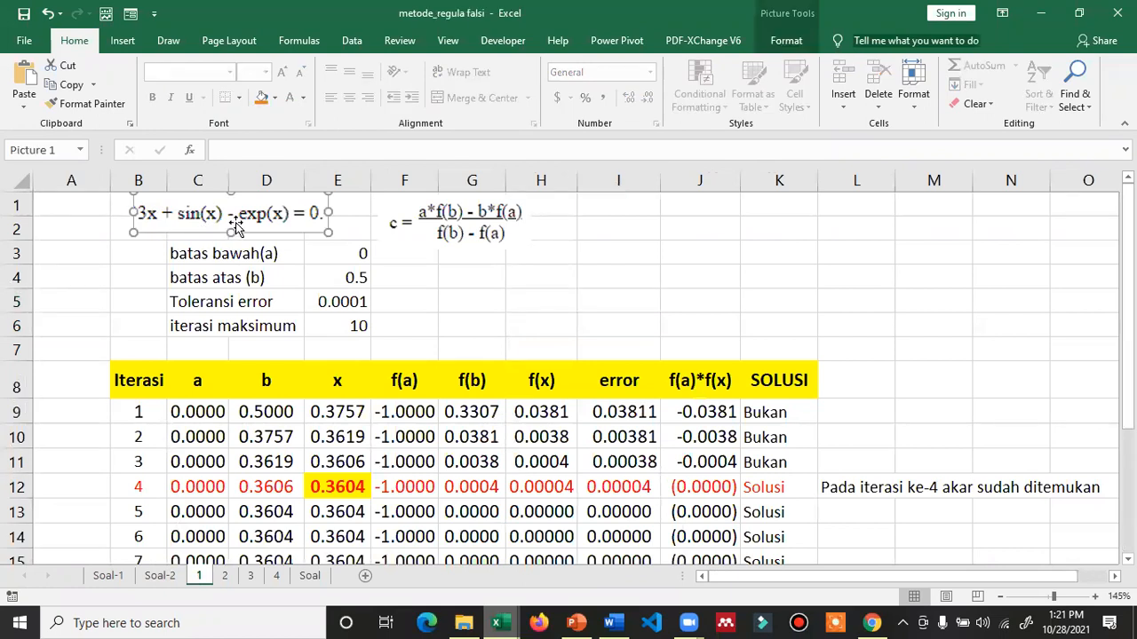
drag(278, 223, 294, 227)
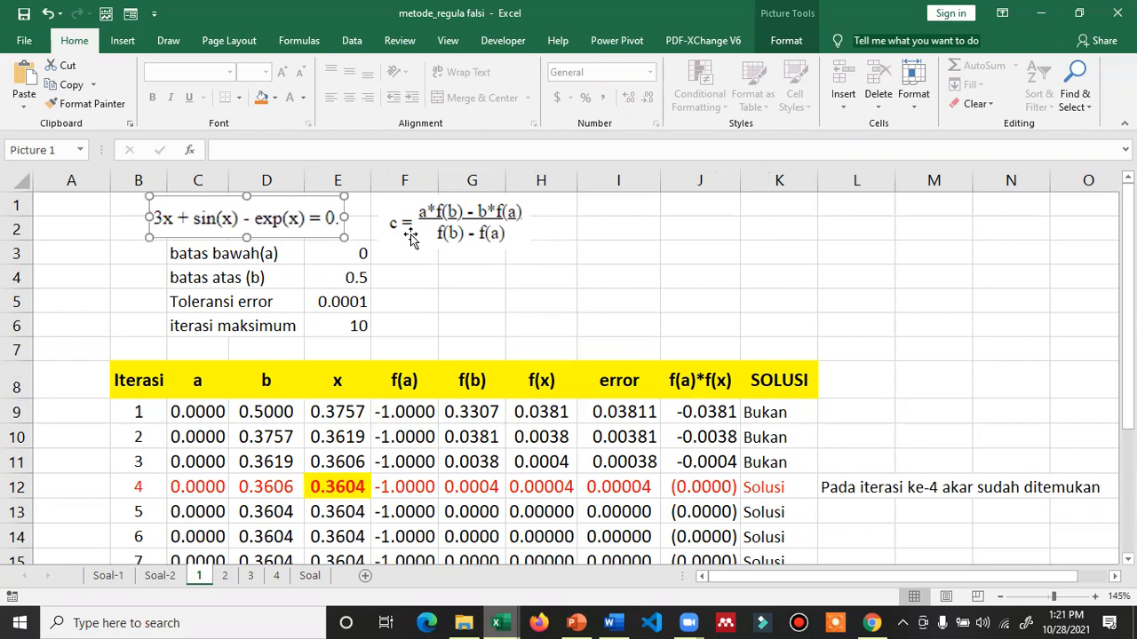
click(480, 280)
- Review the lower and upper limits in E3 and E4 and the starting a and b values in row 9
click(359, 257)
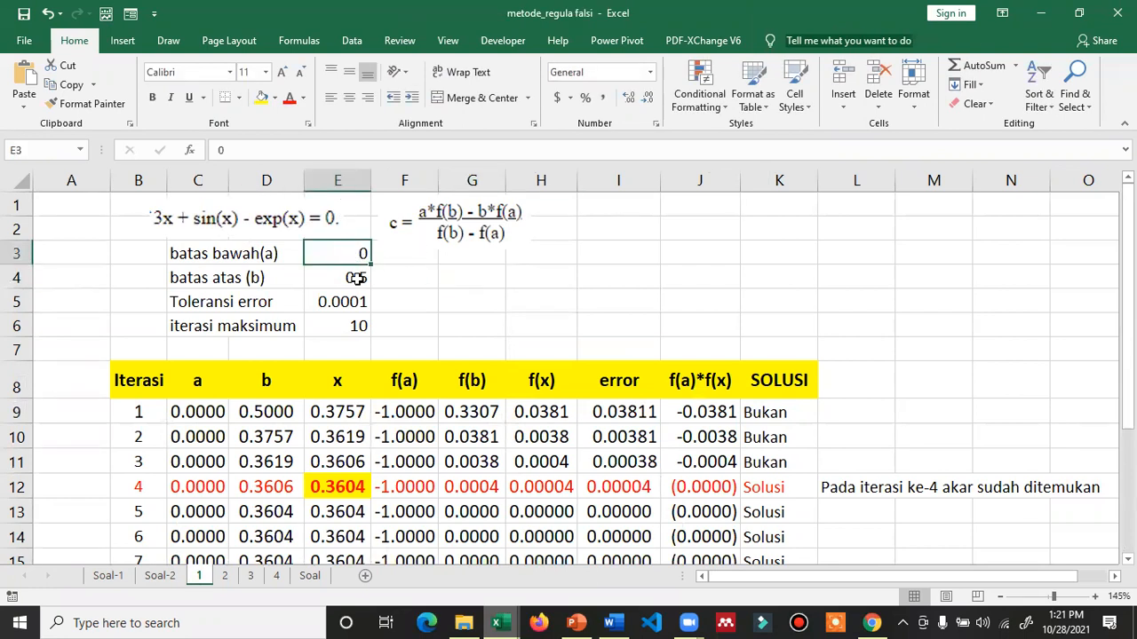
click(357, 278)
click(354, 257)
key(Down)
click(197, 419)
click(248, 417)
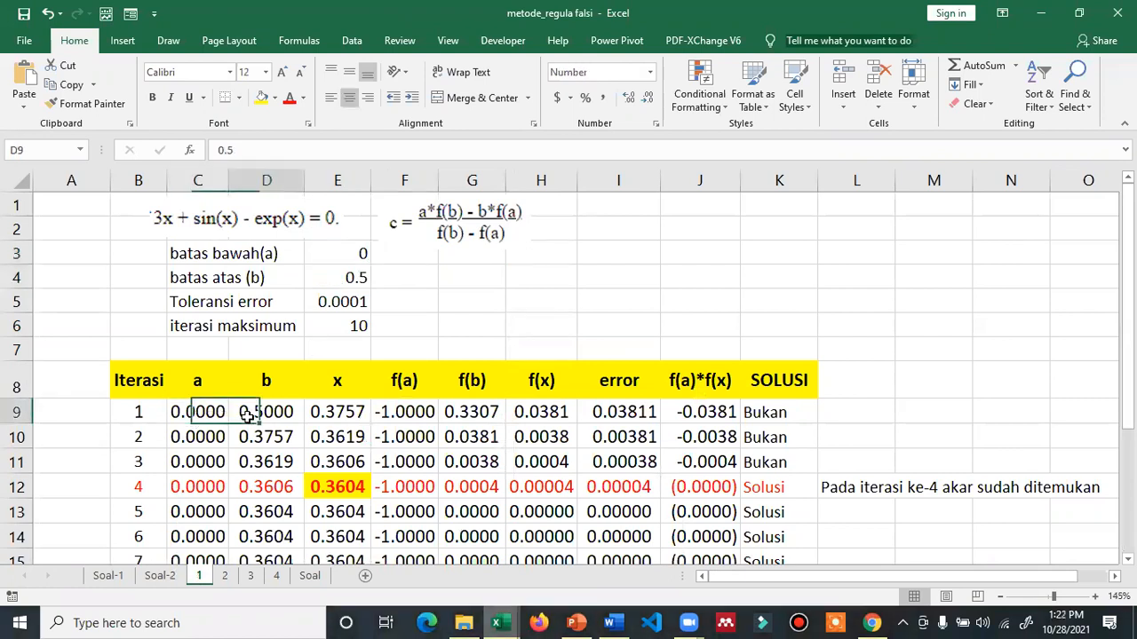
click(222, 418)
click(256, 415)
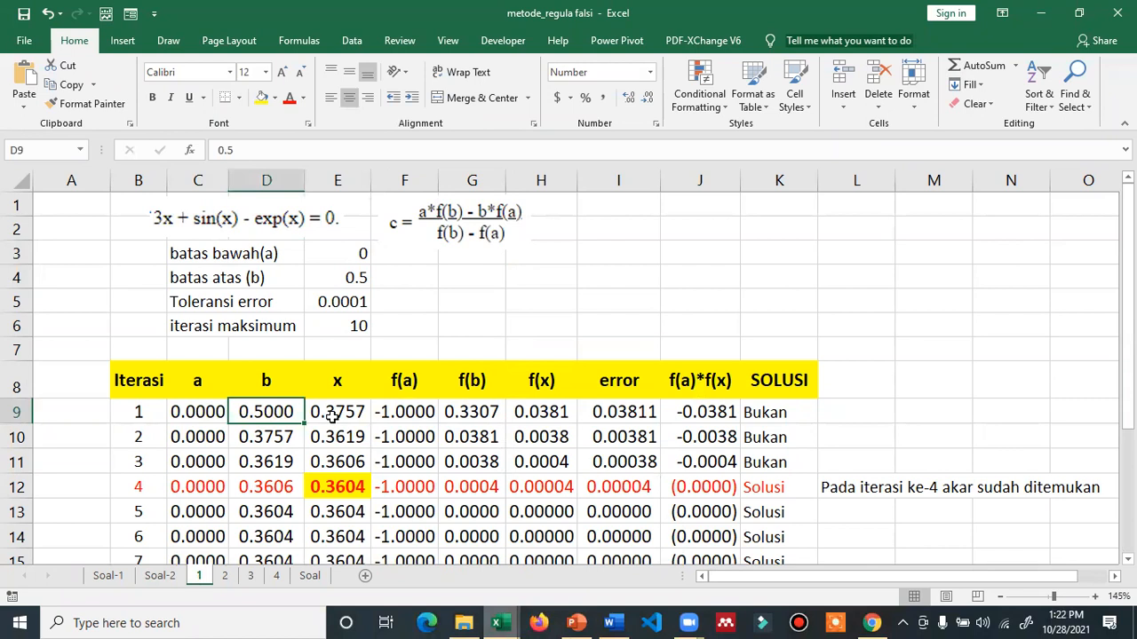
- Inspect the row 9 formulas for x, f(a), f(b) and error, and view the remaining iterations of the table
click(331, 416)
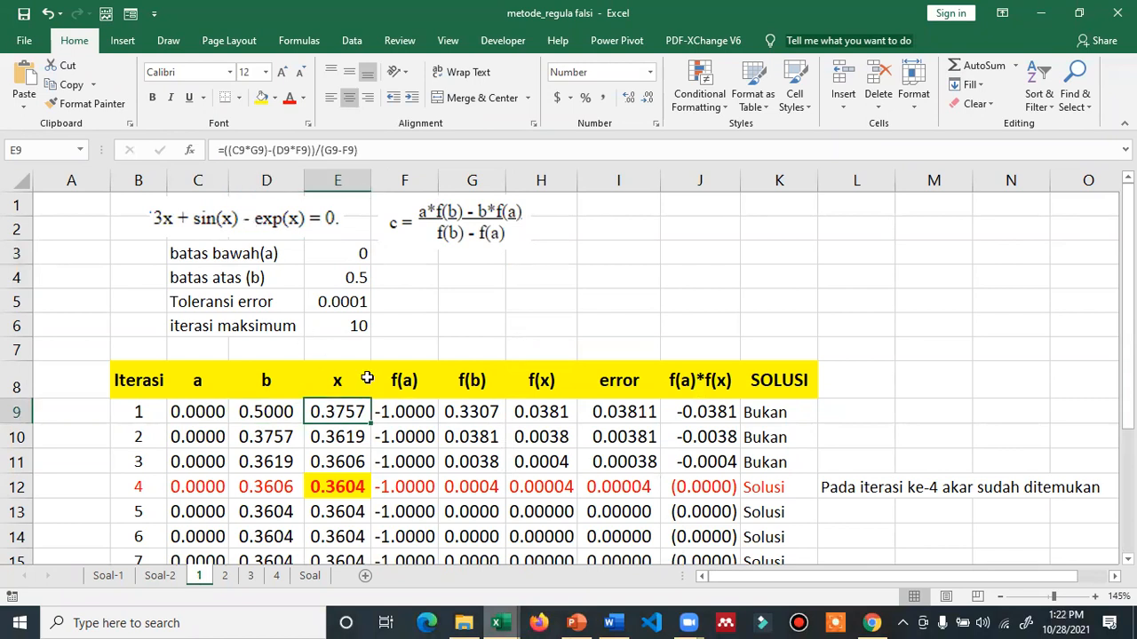
click(402, 412)
click(480, 414)
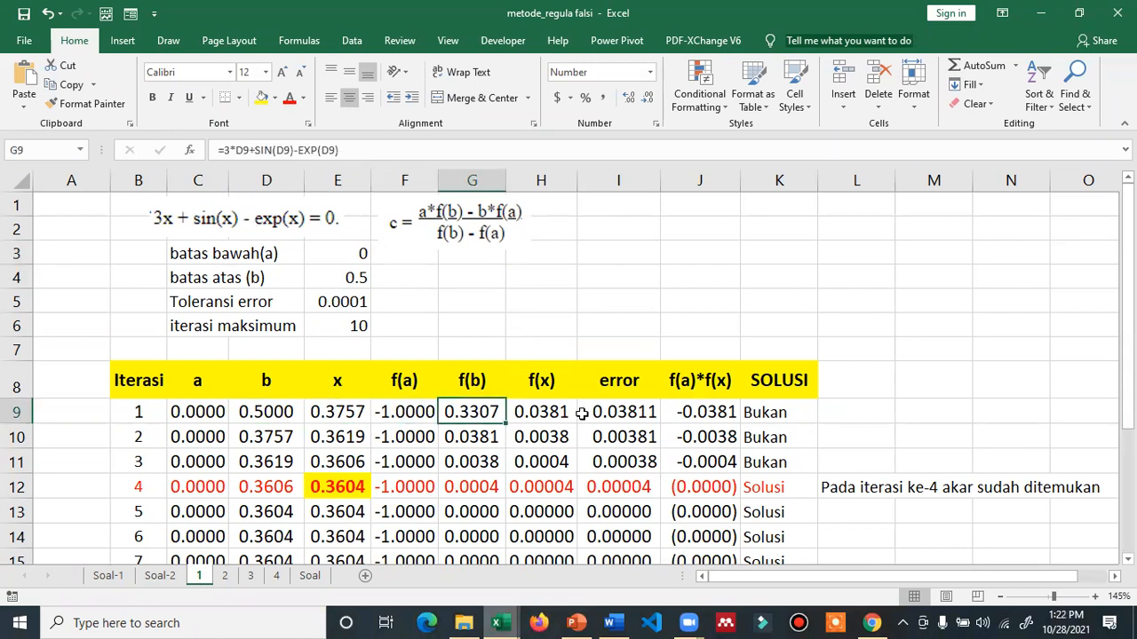
click(636, 416)
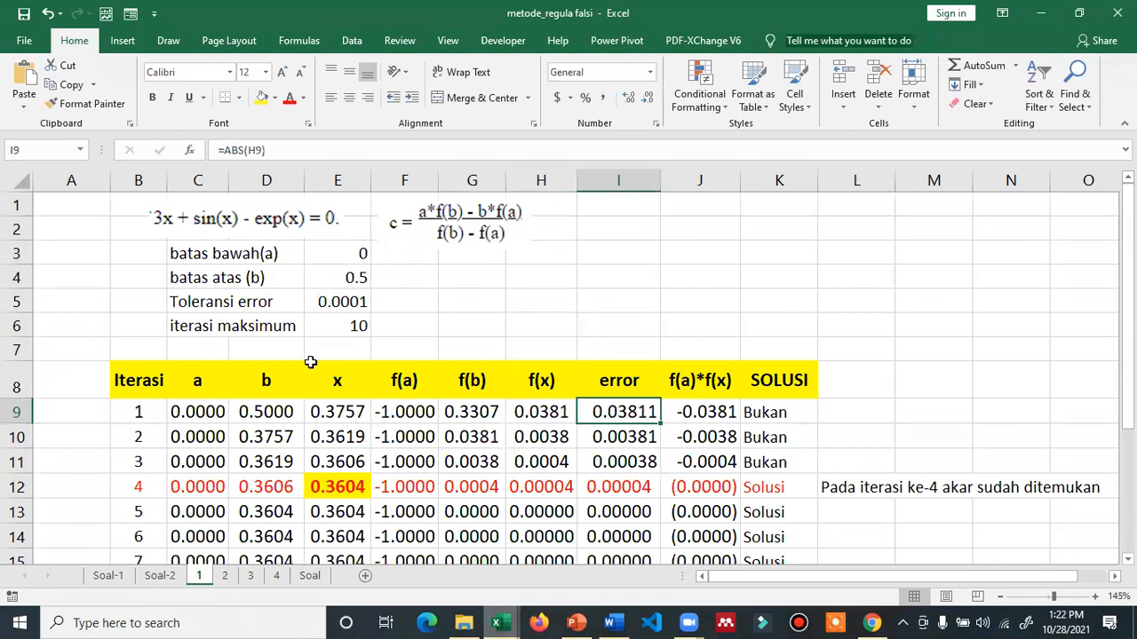
scroll(229, 345, down, 3)
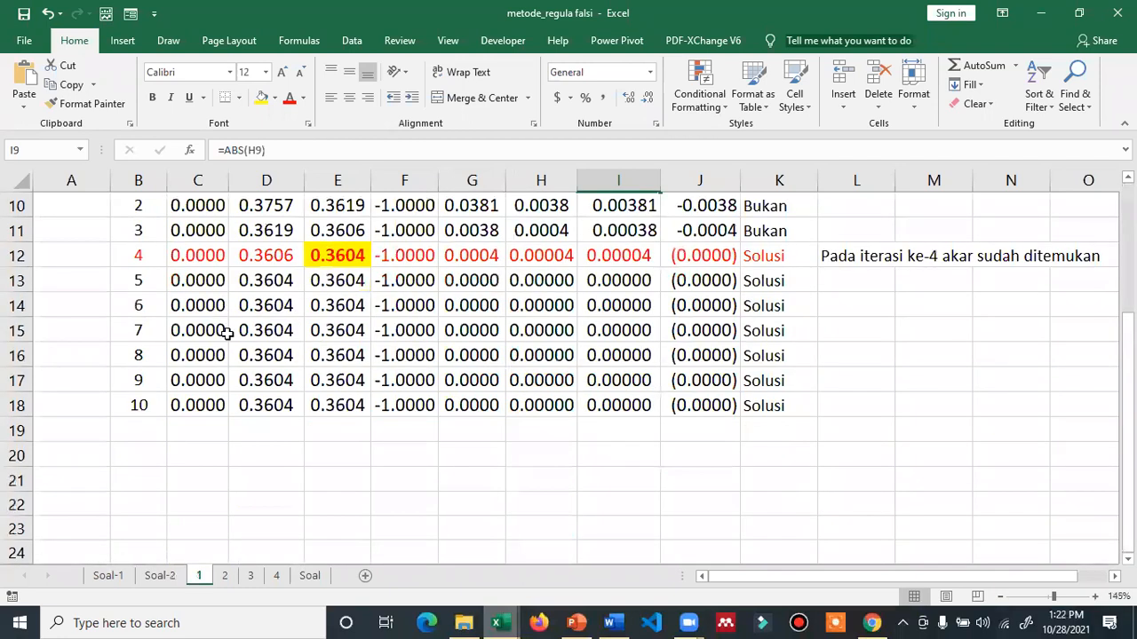
- Review the limits, the f(b) formula in G10, and the x values across the ten iterations of the table
scroll(245, 336, up, 2)
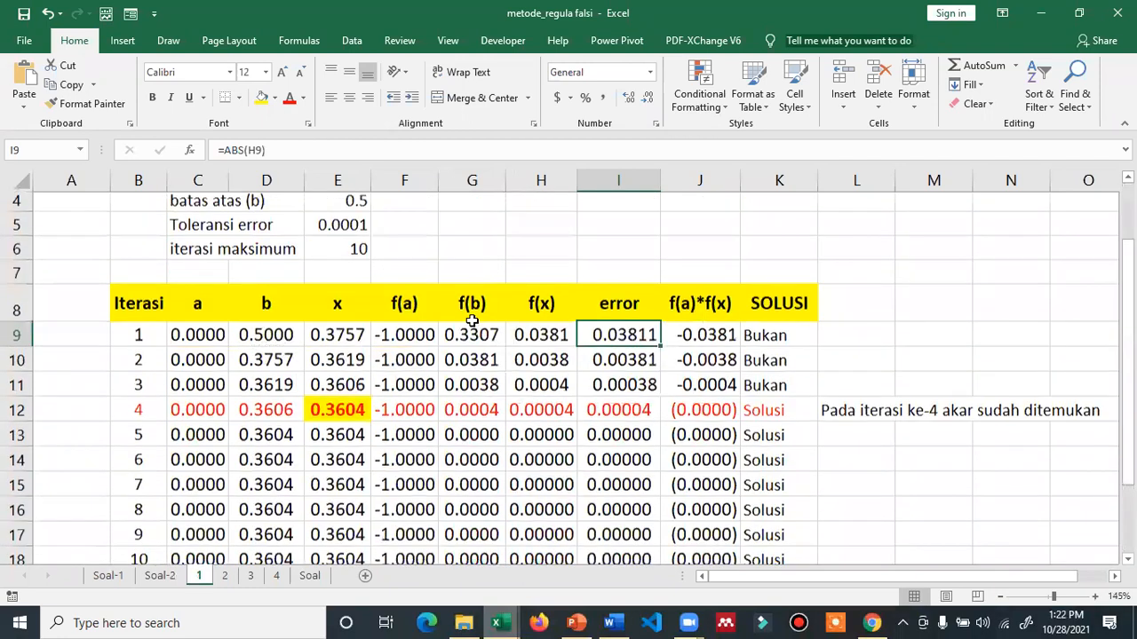
key(Left)
key(Left)
key(Down)
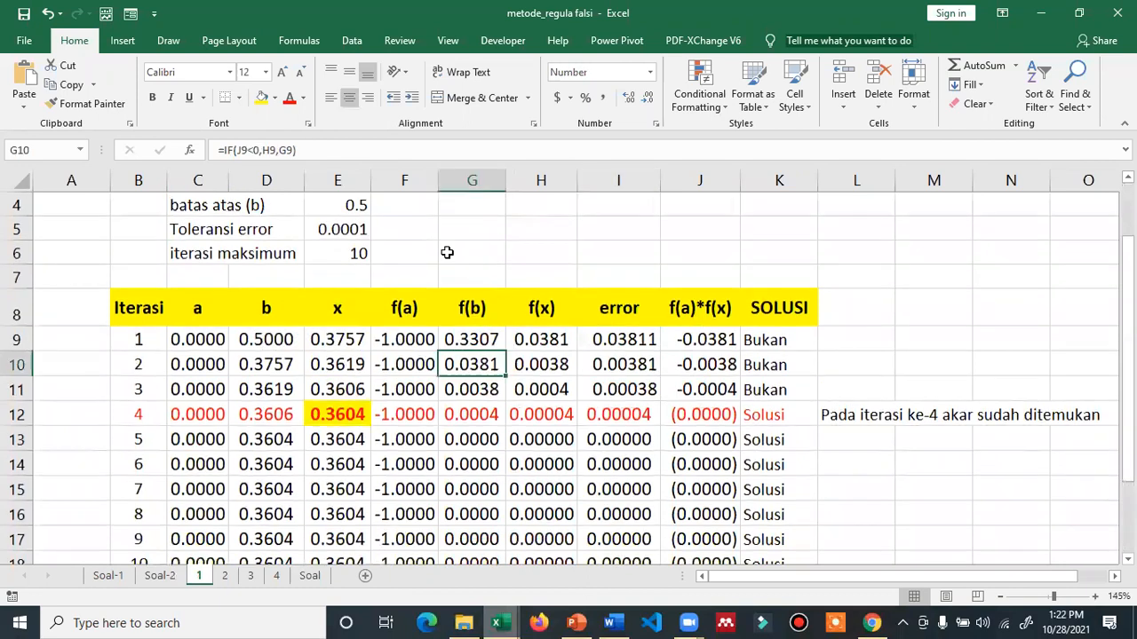
click(462, 258)
scroll(358, 264, up, 1)
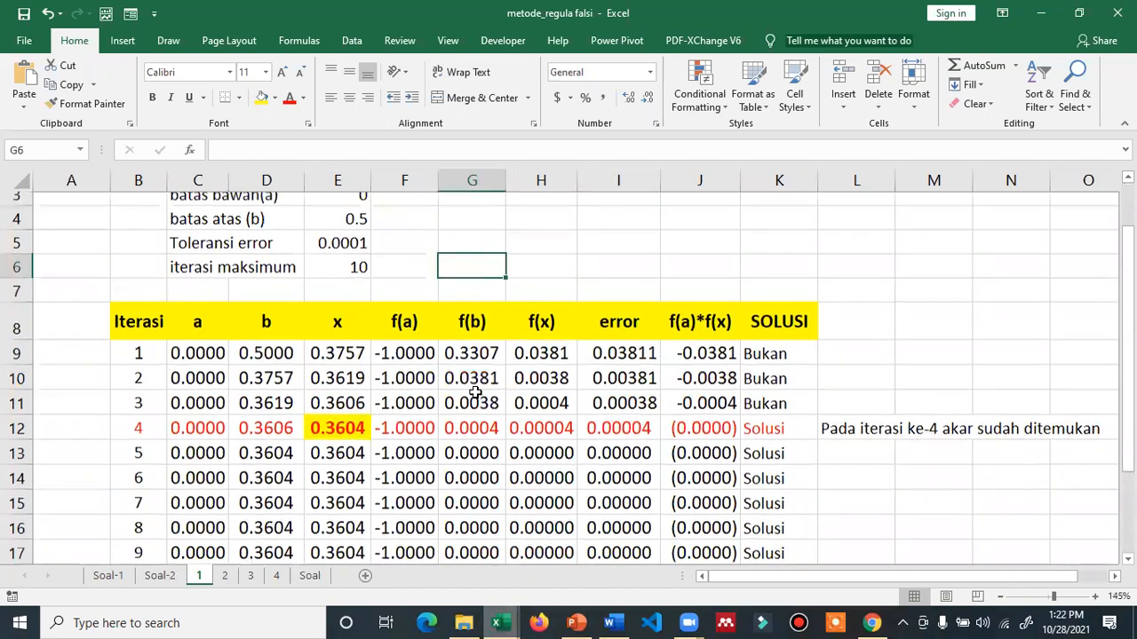
scroll(348, 407, down, 1)
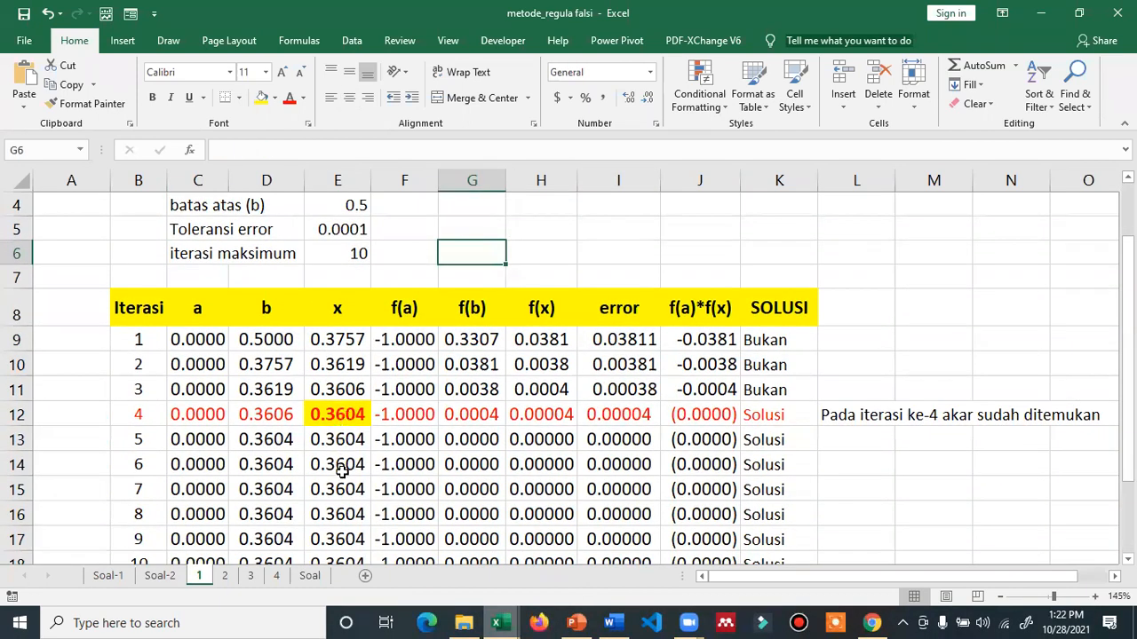
scroll(352, 454, down, 2)
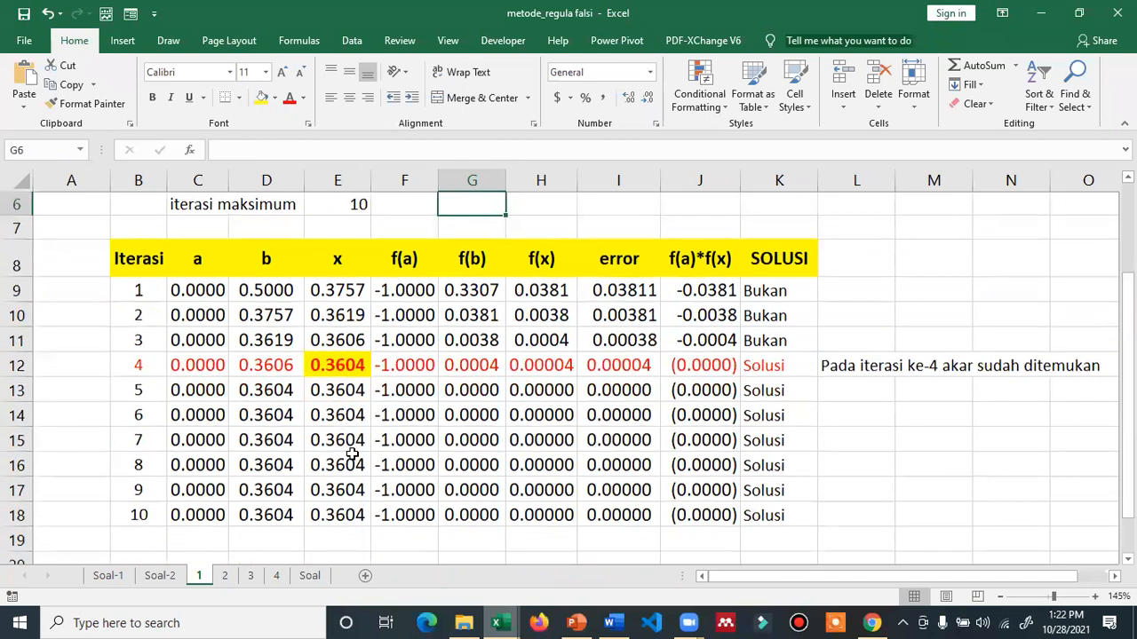
- Colour the x values of iterations 4 to 10 in E12:E18 red
scroll(349, 490, down, 1)
drag(346, 490, 336, 401)
drag(333, 345, 332, 343)
click(291, 97)
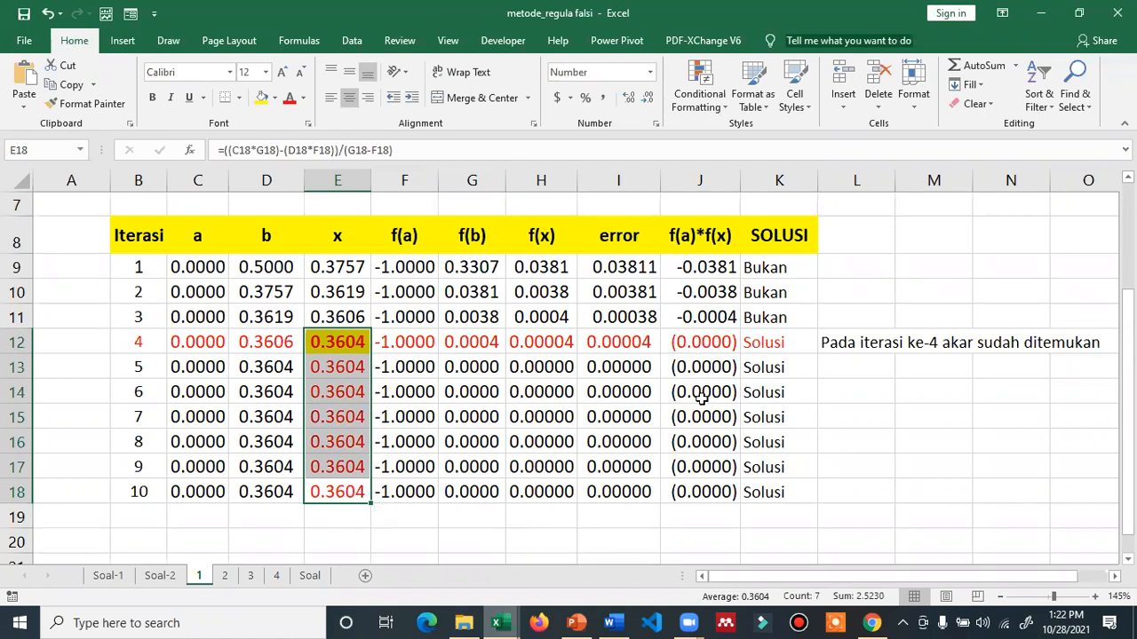
- Compare the repeated x values from iteration 4 onward with the matching f(a)*f(x) values in column J
click(338, 349)
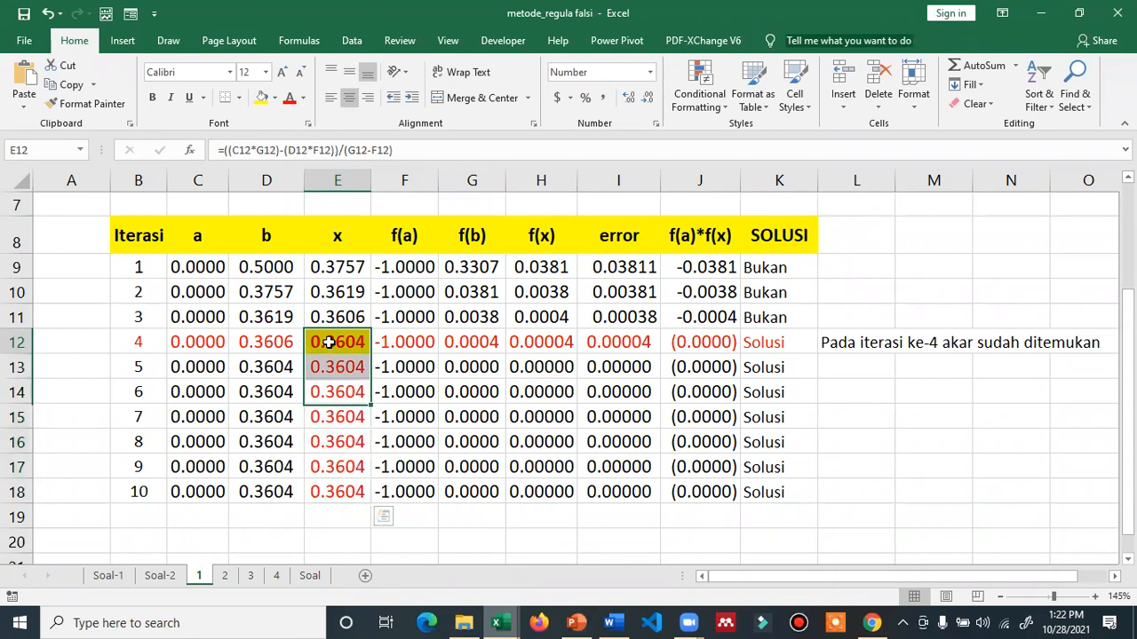
click(348, 436)
click(346, 391)
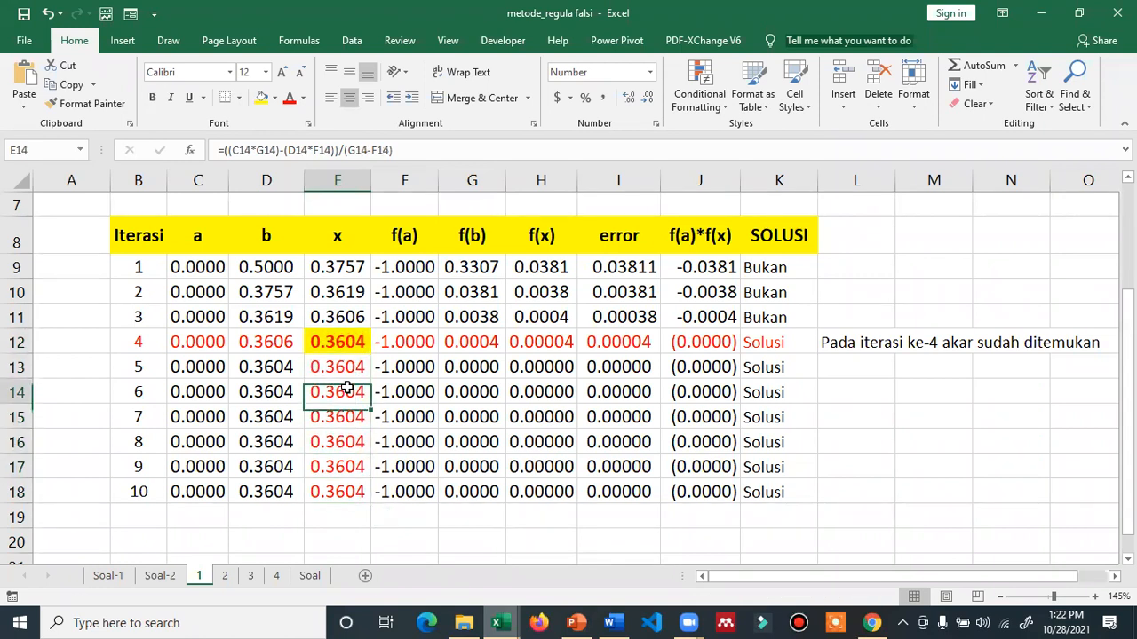
click(340, 489)
click(346, 392)
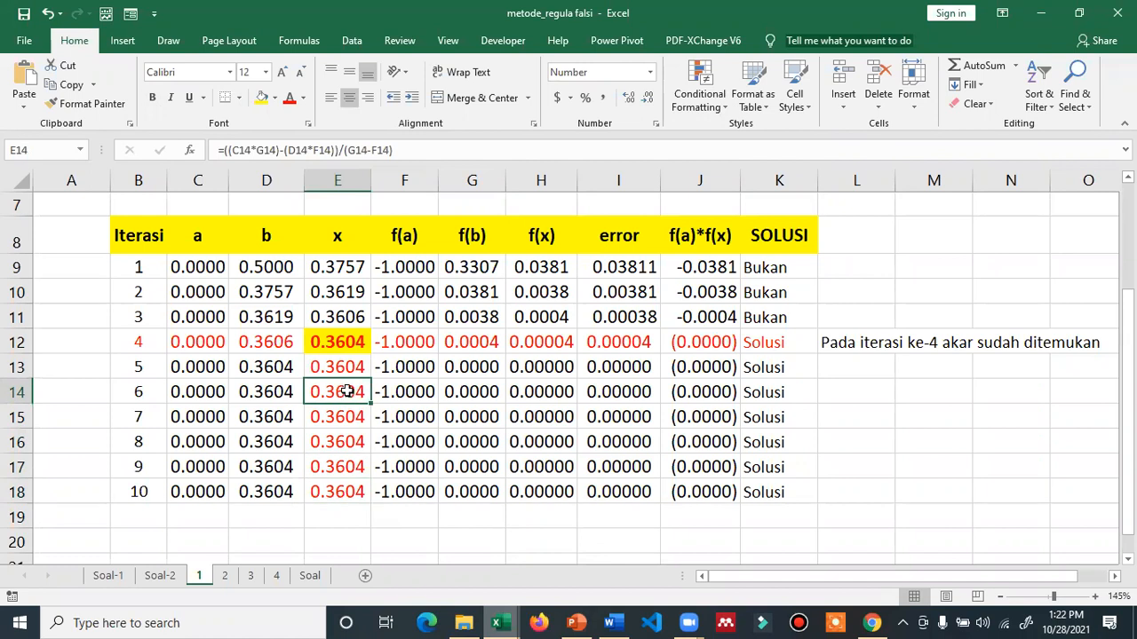
click(695, 346)
click(697, 369)
click(698, 417)
click(699, 485)
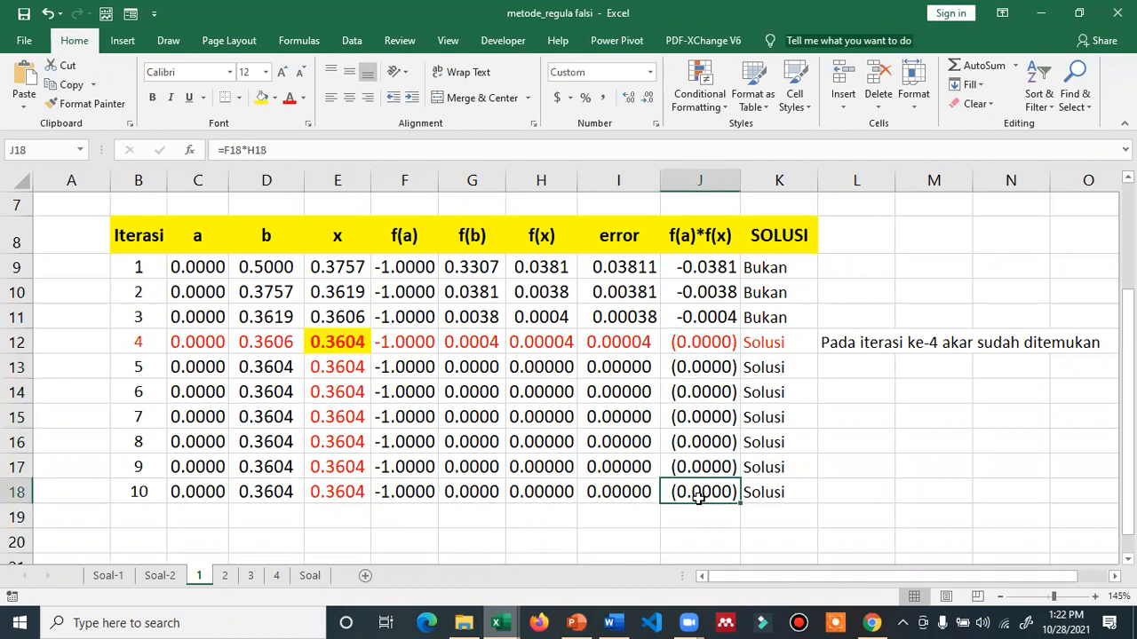
- Show the f(a)*f(x) values in J9:J18 with six decimal places
drag(692, 269, 698, 487)
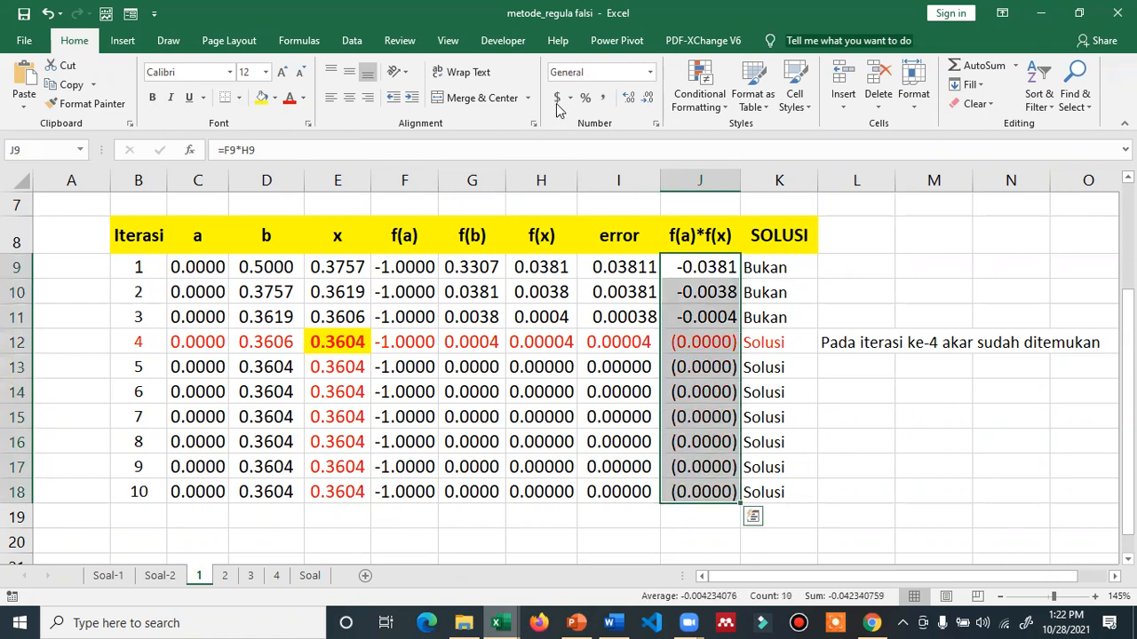
click(628, 98)
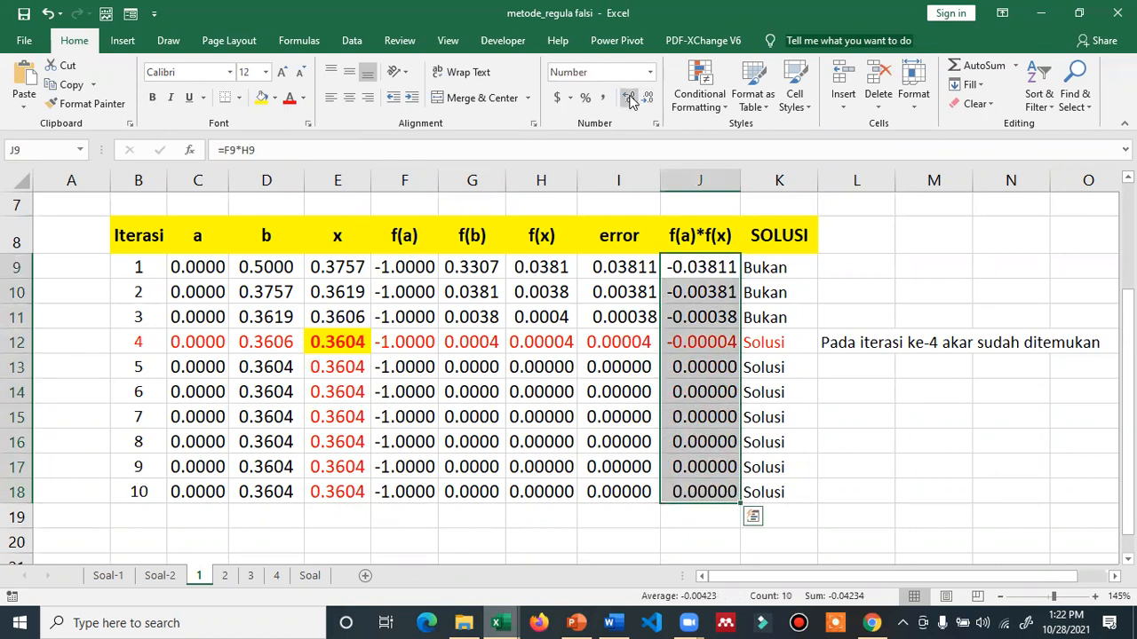
click(629, 99)
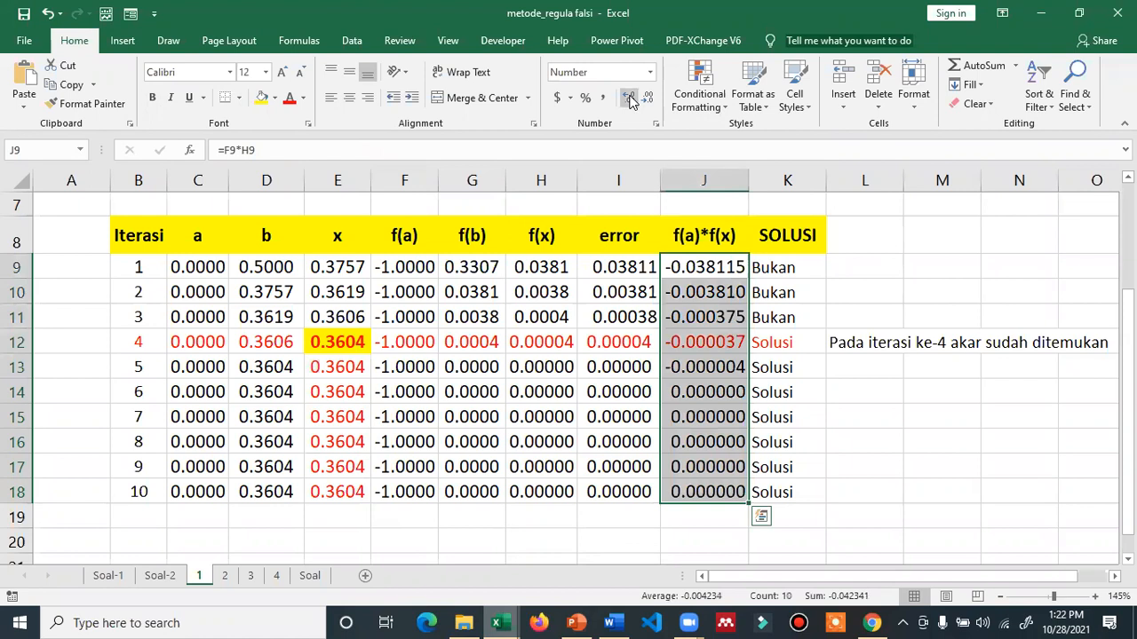
click(739, 392)
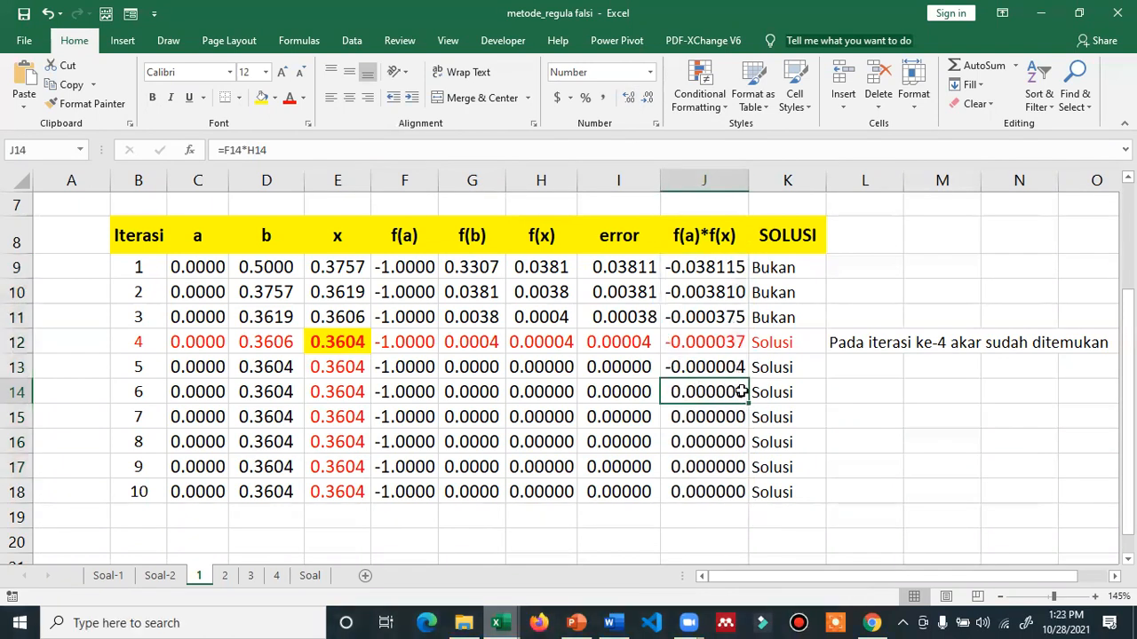
- Set the f(a)*f(x) values in J9:J18 to four decimal places and autofit the width of column J
scroll(604, 266, up, 2)
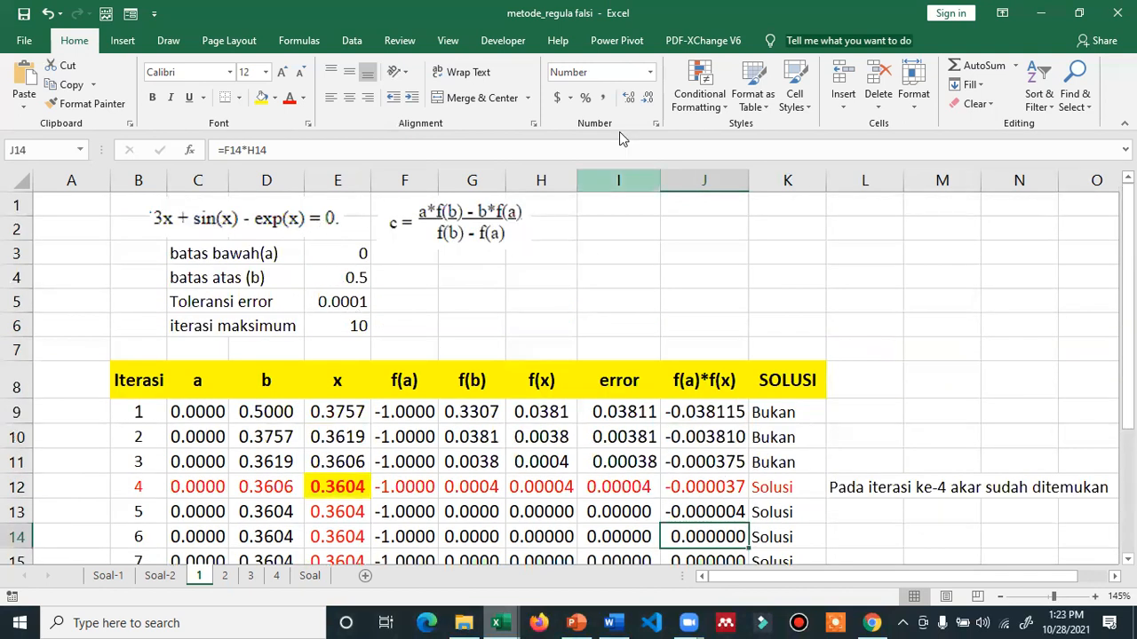
click(647, 98)
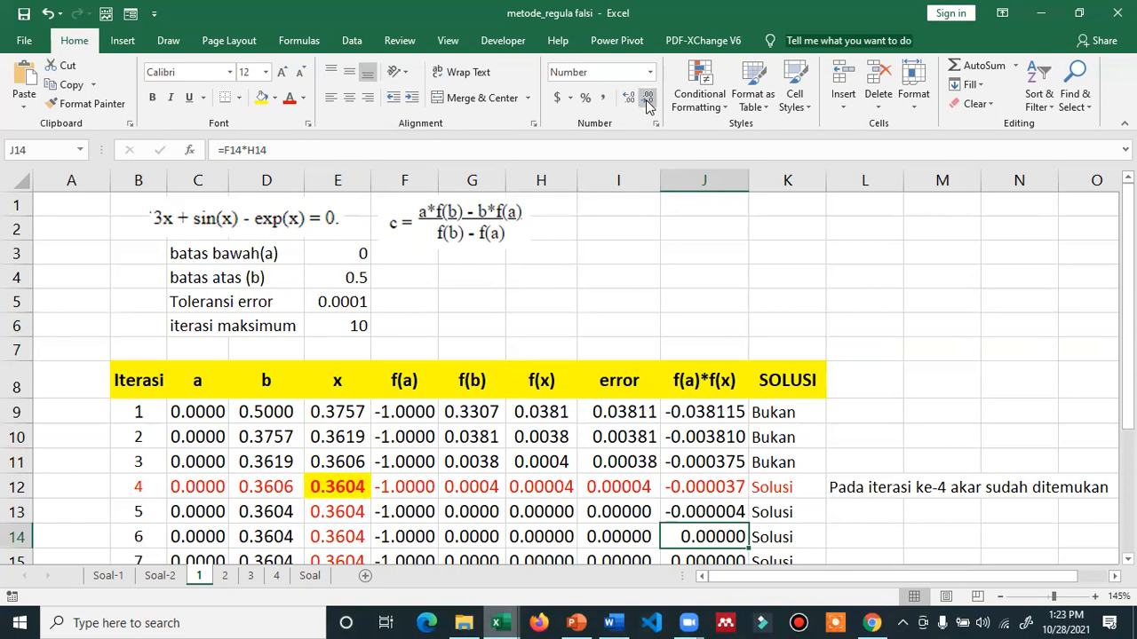
drag(711, 410, 706, 515)
click(629, 98)
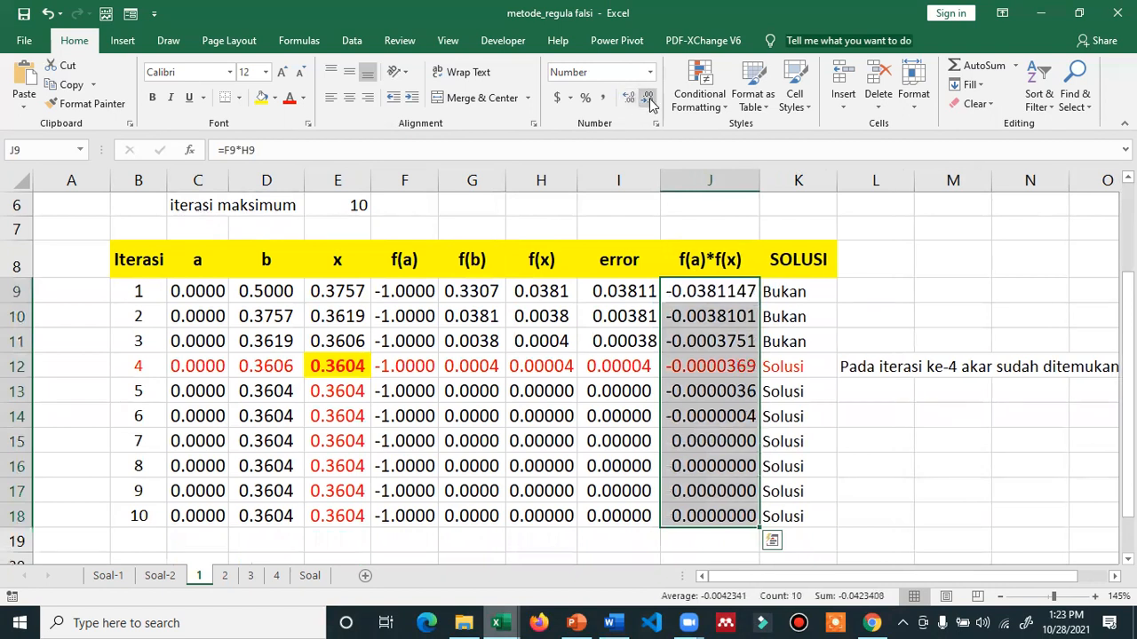
click(648, 101)
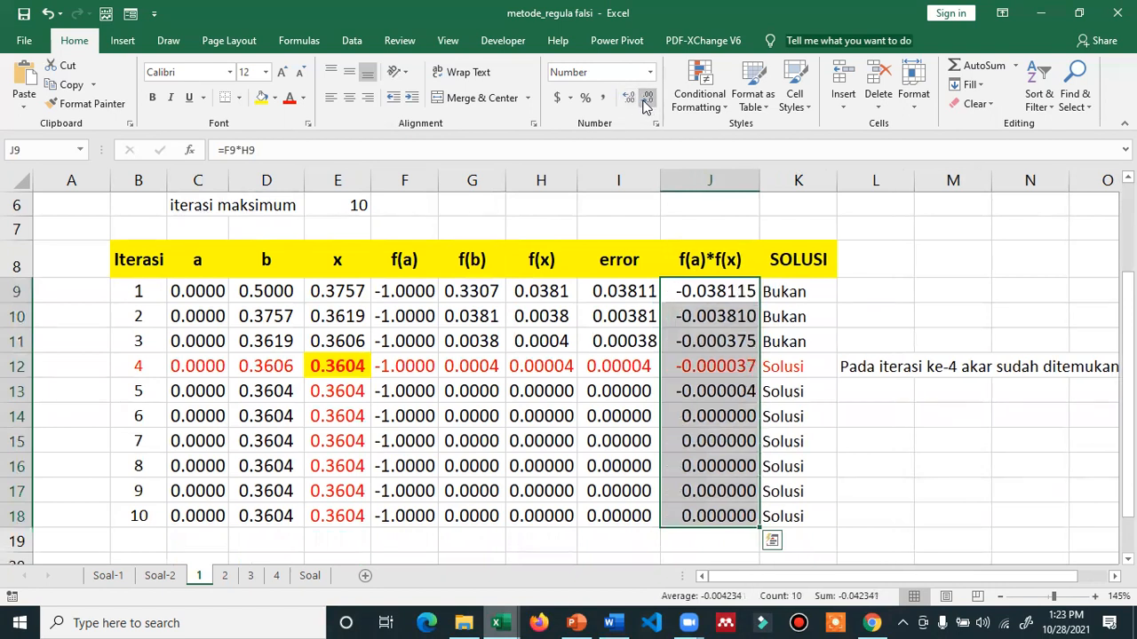
click(646, 102)
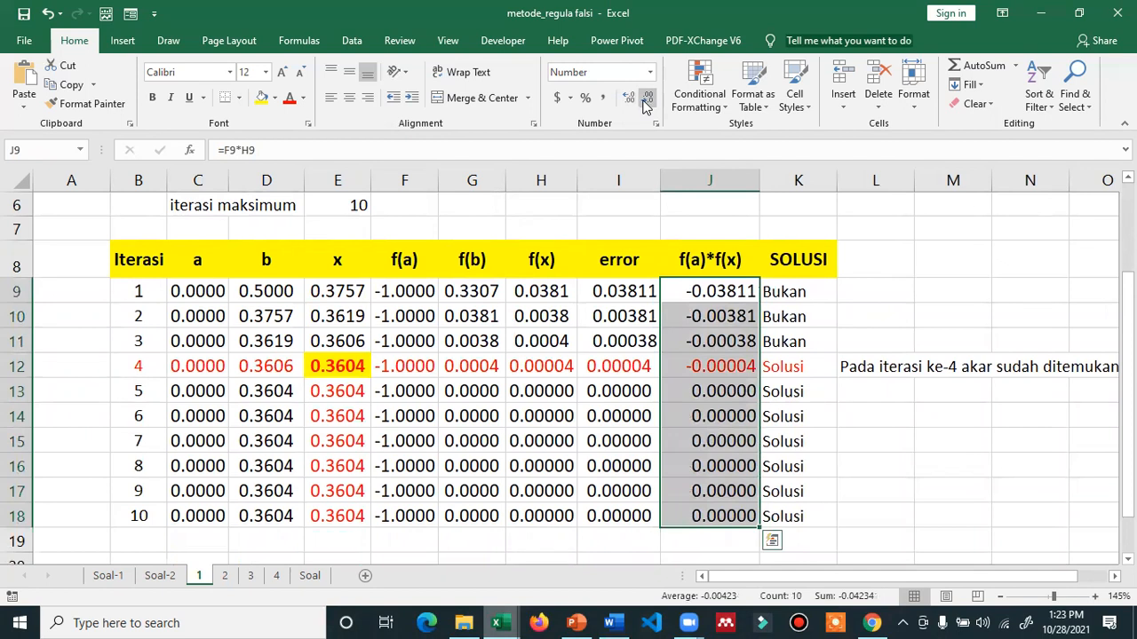
click(646, 102)
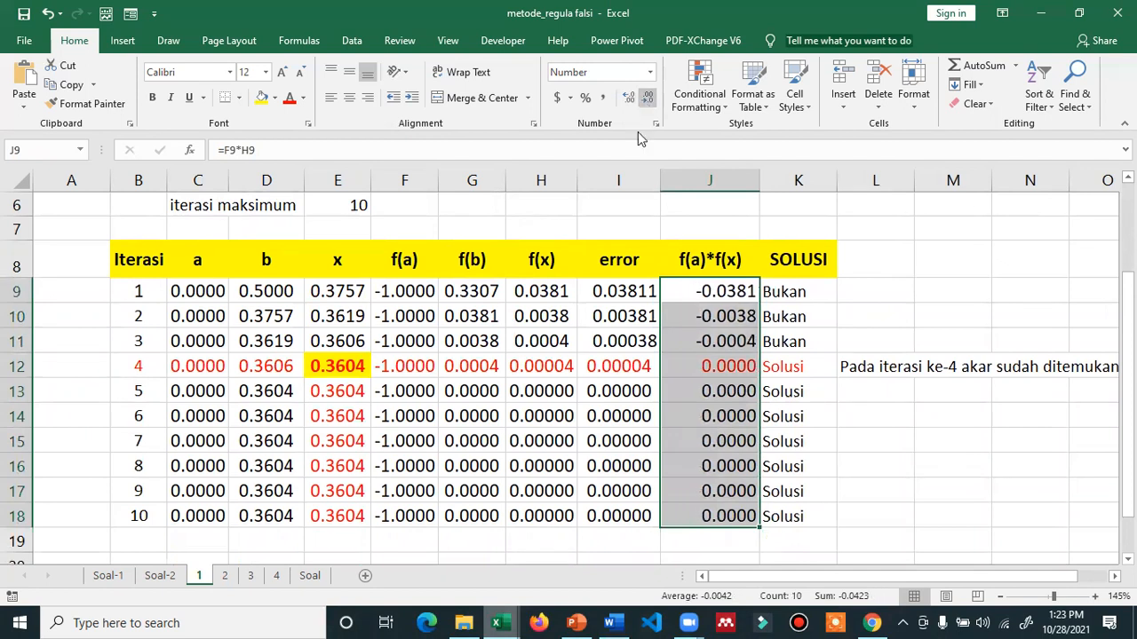
double_click(752, 187)
click(748, 313)
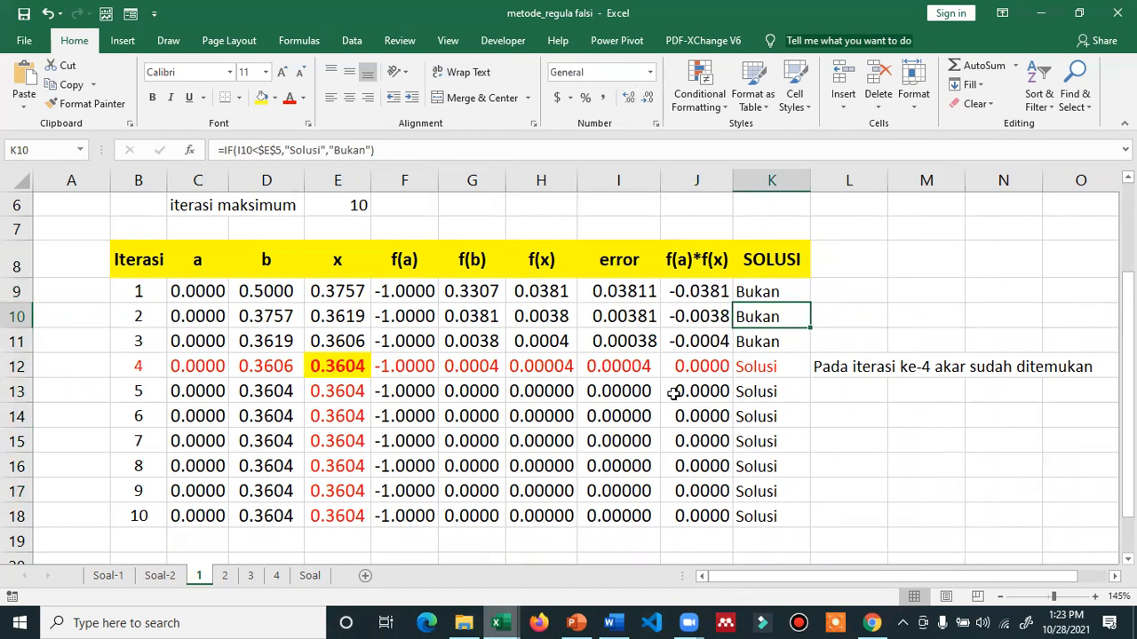
- Colour the f(a)*f(x) values of iterations 4 to 10 in J12:J18 red
click(695, 371)
drag(697, 367, 702, 514)
click(293, 101)
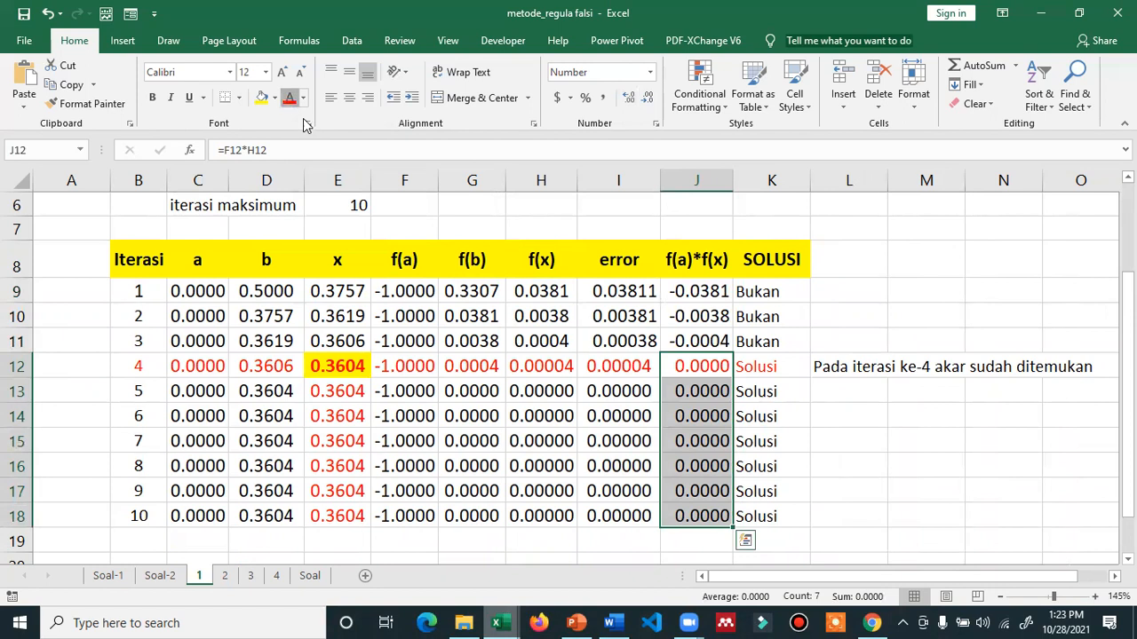
click(419, 362)
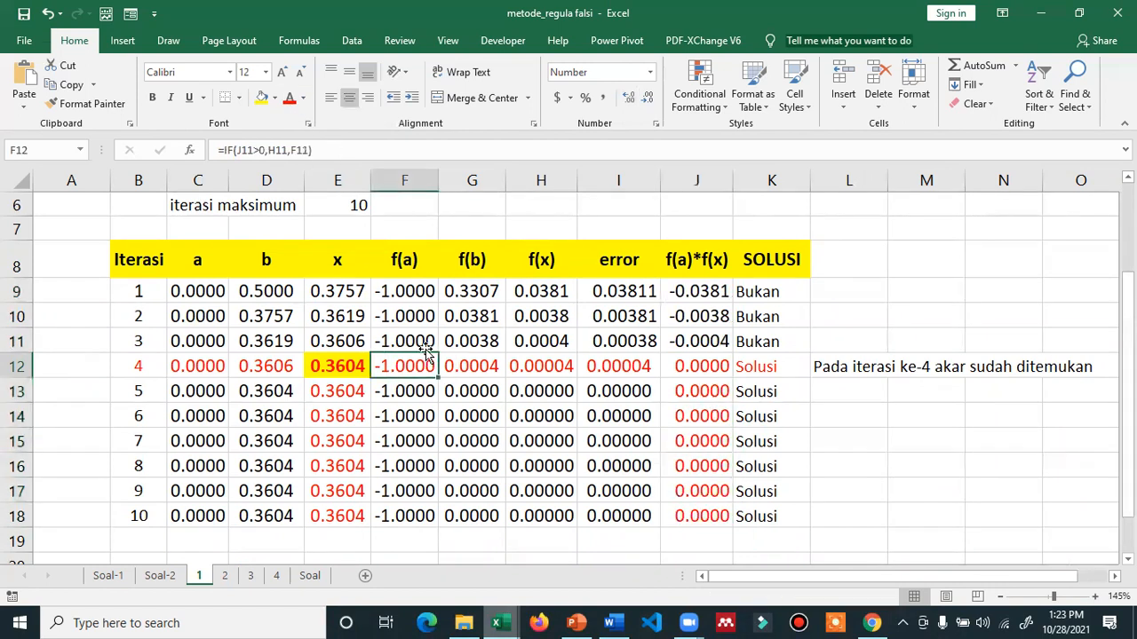
- Switch to GeoGebra and delete the function f(x) = e^-x - x, leaving an empty input row ready
scroll(425, 356, up, 2)
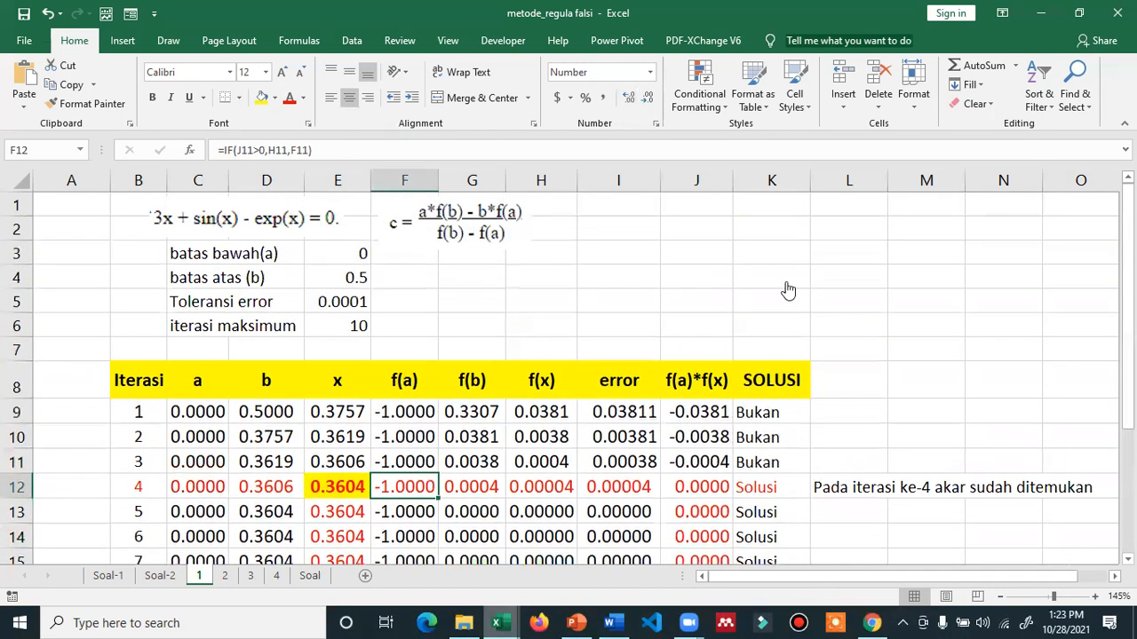
key(alt+Tab)
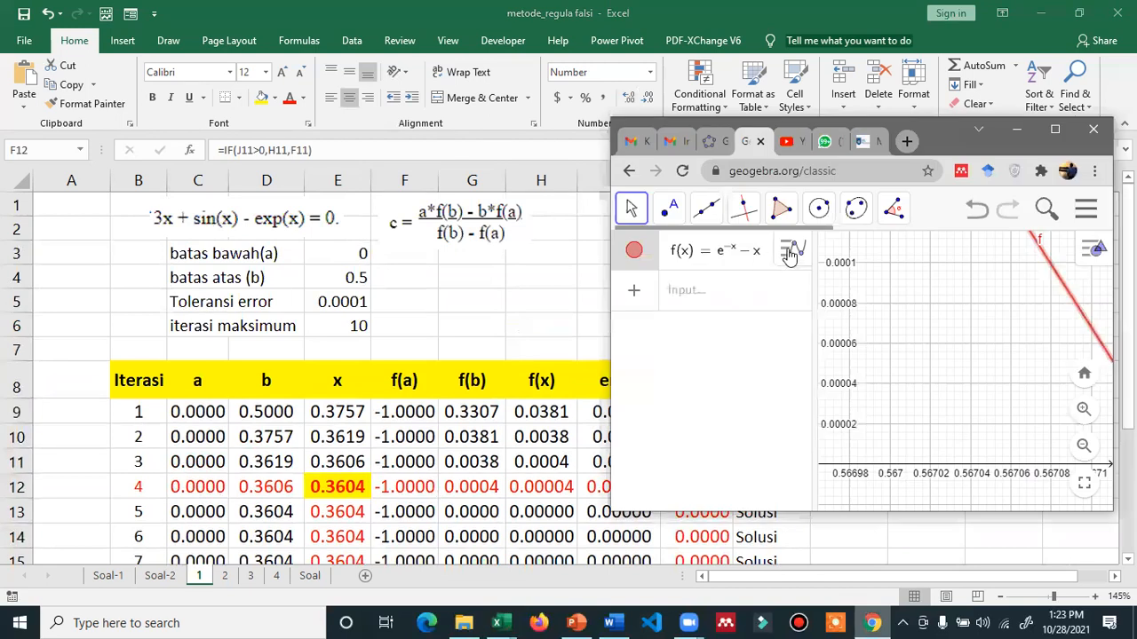
click(793, 251)
click(814, 315)
click(711, 260)
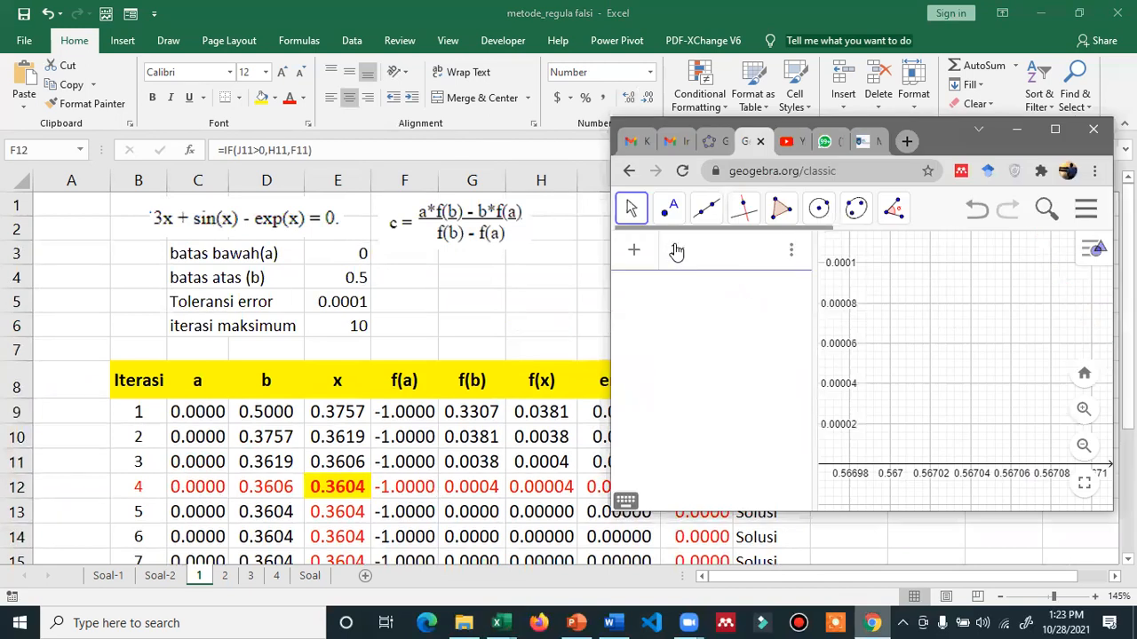
- Try to enter the function 3x + sin(x) - e(x) in the empty input row
text(3x)
text(+sin(x)
text(-)
text(e)
text(^)
key(BackSpace)
key(BackSpace)
text(^)
text(()
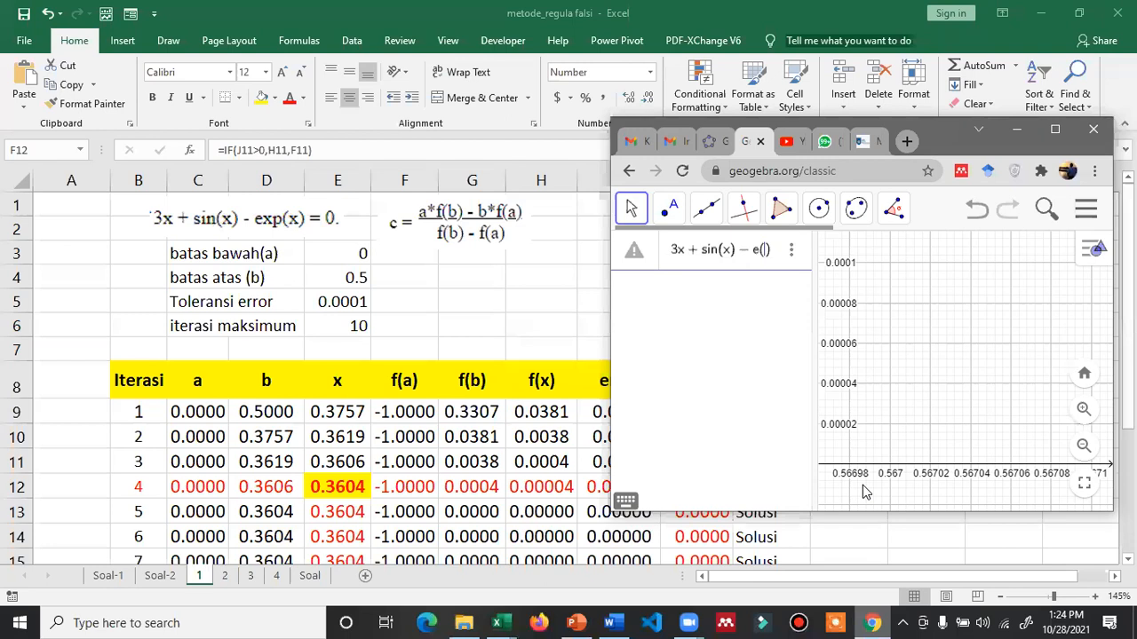
text(x))
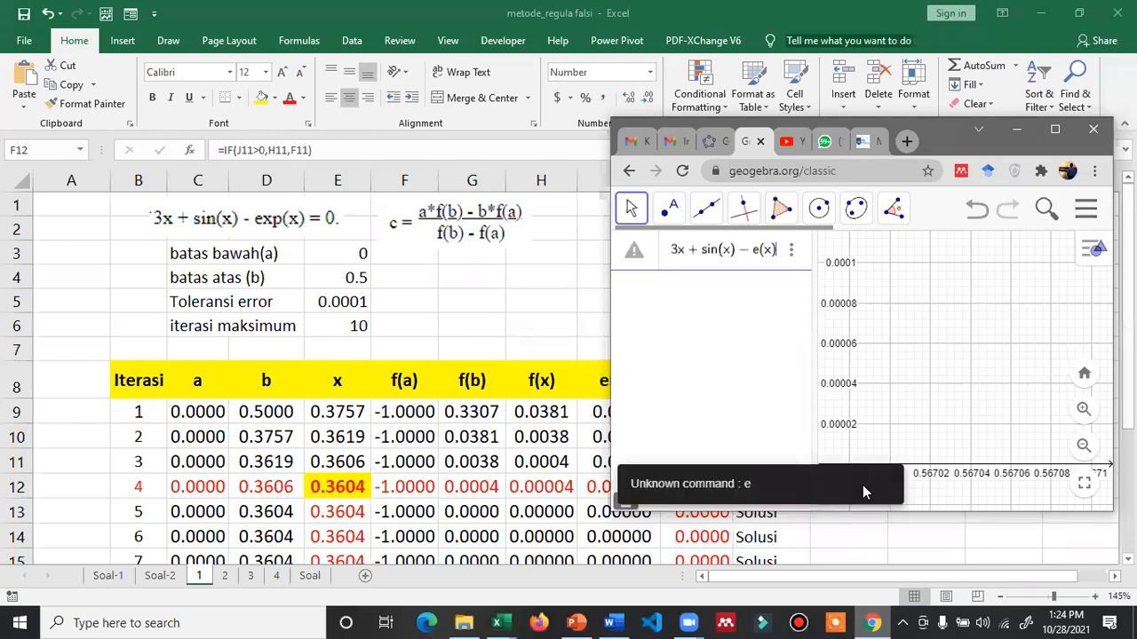
- Replace the e(x) term with e^x and plot the function 3x + sin(x) - e^x
key(BackSpace)
key(BackSpace)
key(BackSpace)
text(^)
key(BackSpace)
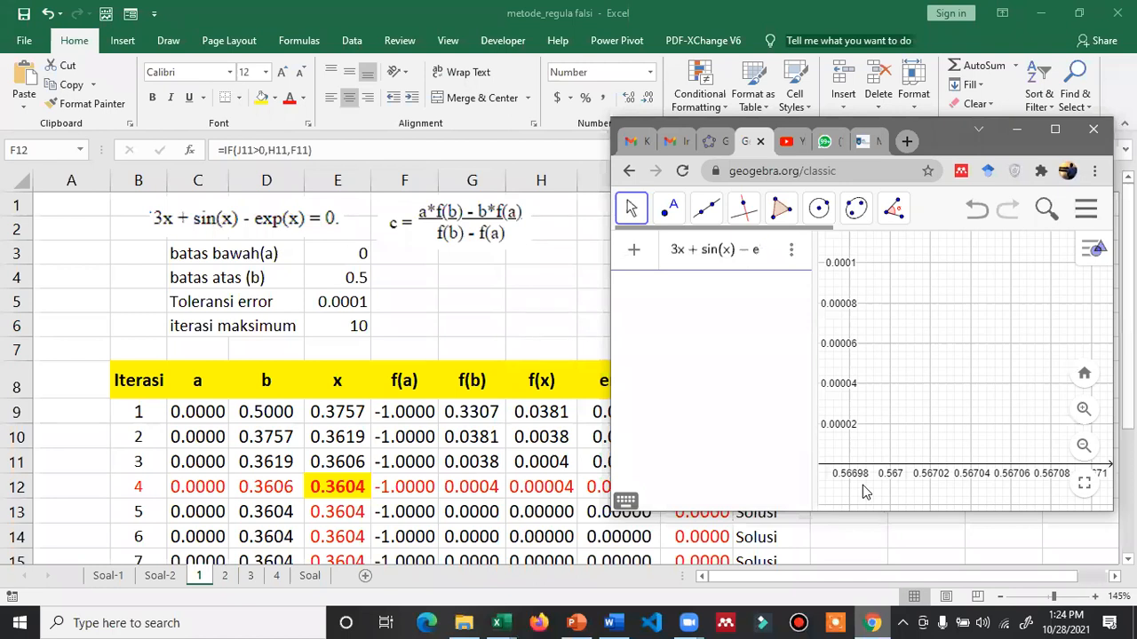
key(Return)
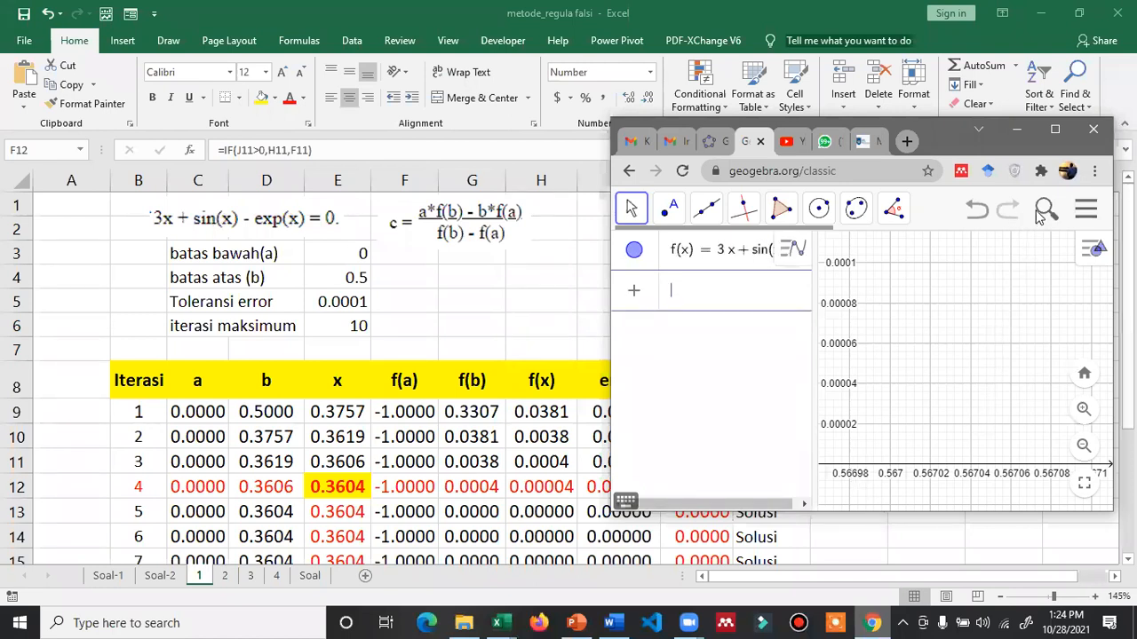
- Maximize the GeoGebra window to examine where the curve crosses the x-axis, and return to the limits on the Excel sheet
click(1055, 129)
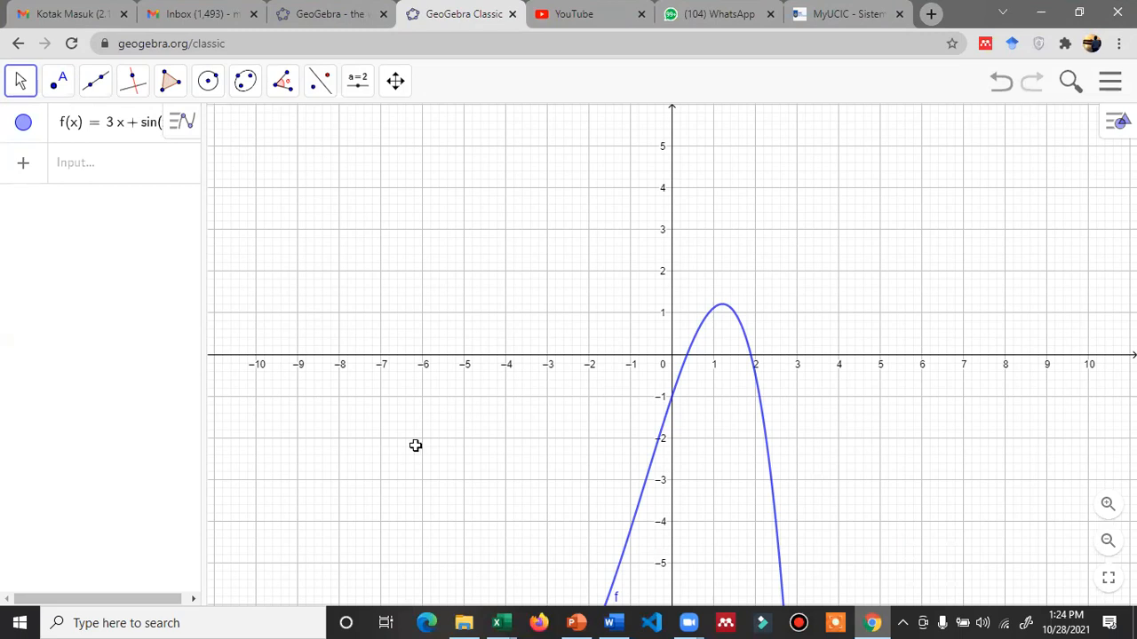
key(alt+Tab)
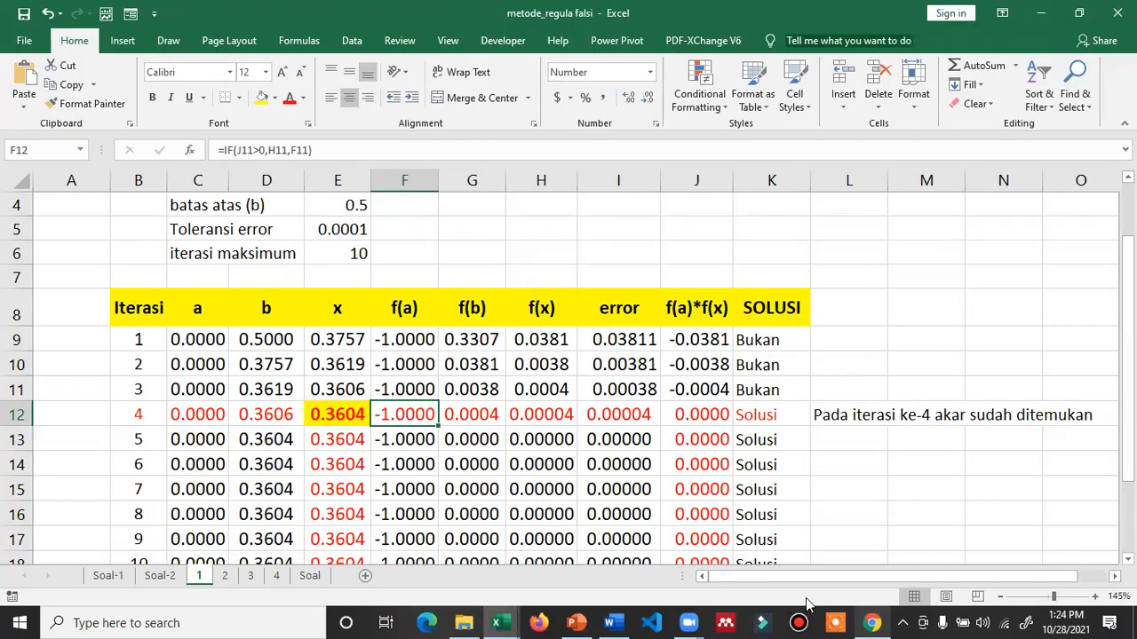
click(880, 622)
key(super)
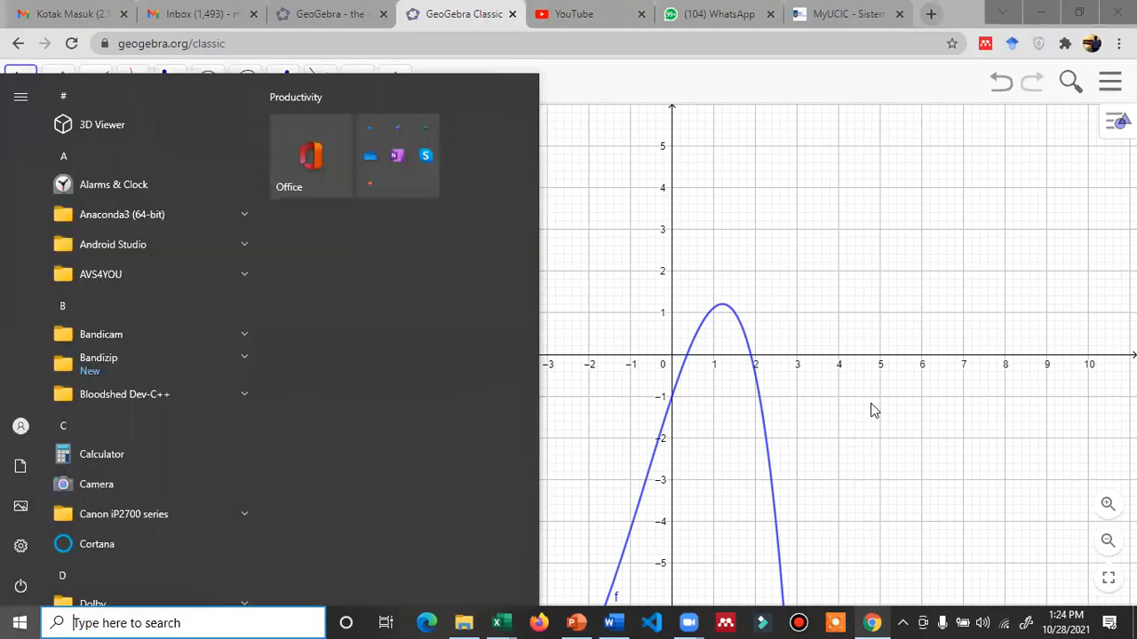
key(super)
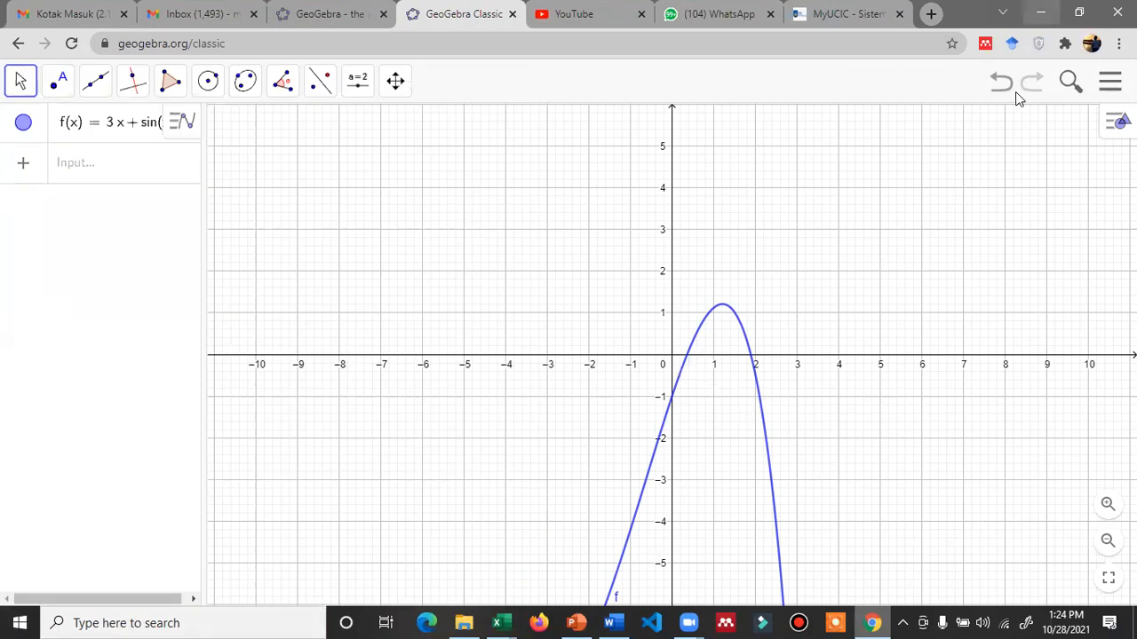
click(1041, 12)
scroll(313, 277, up, 1)
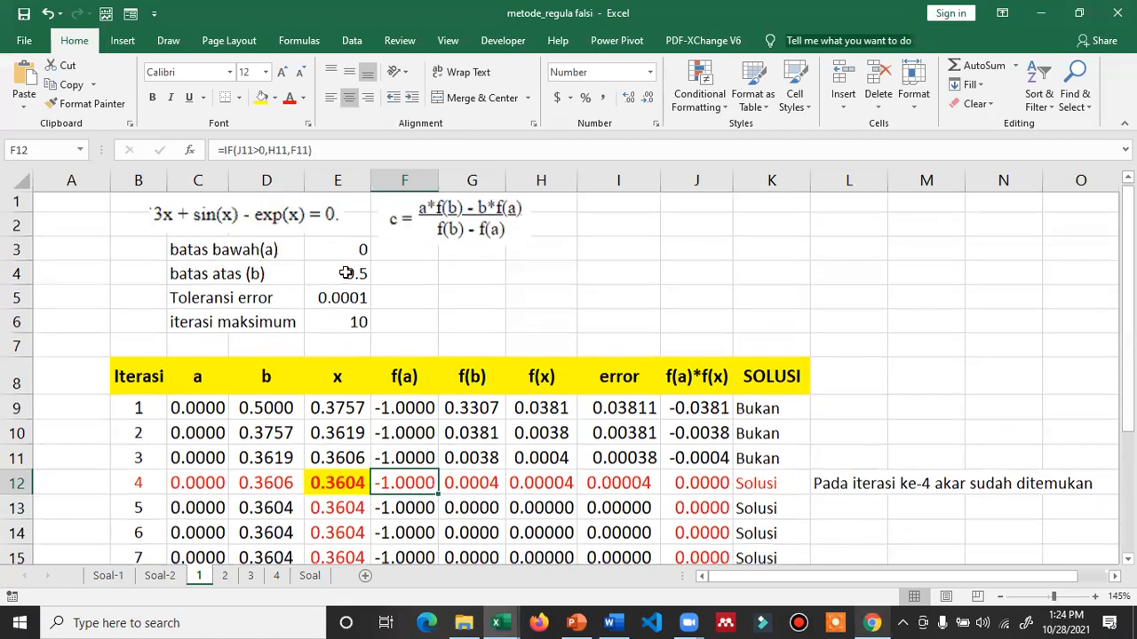
- Switch to GeoGebra and zoom in closely on where the rising part of the curve crosses the x-axis to read the root
key(super)
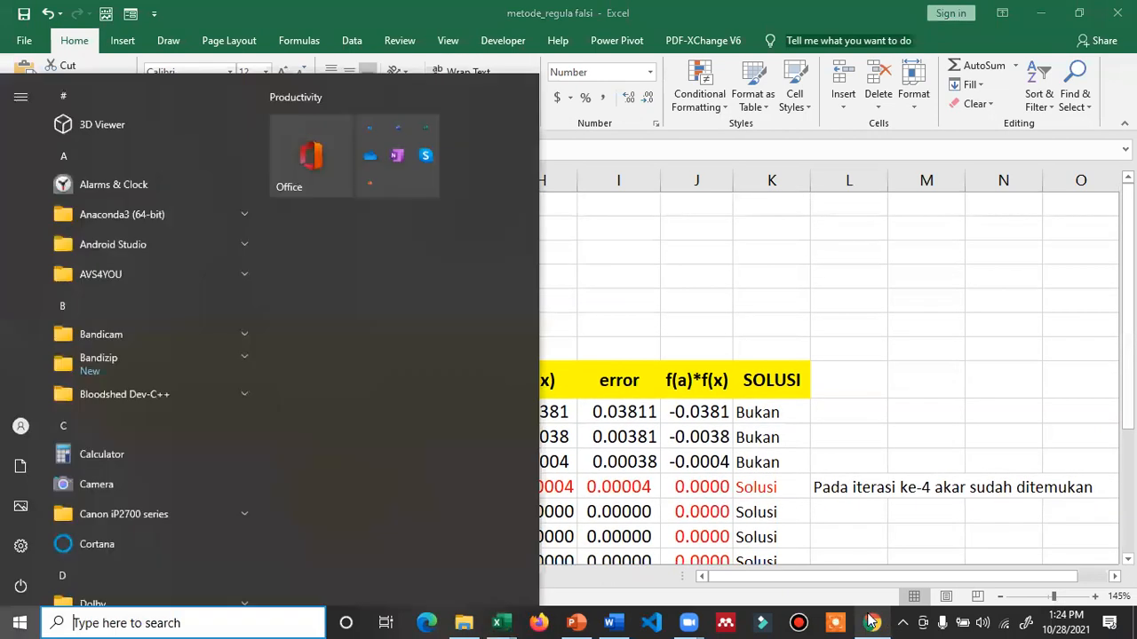
click(872, 622)
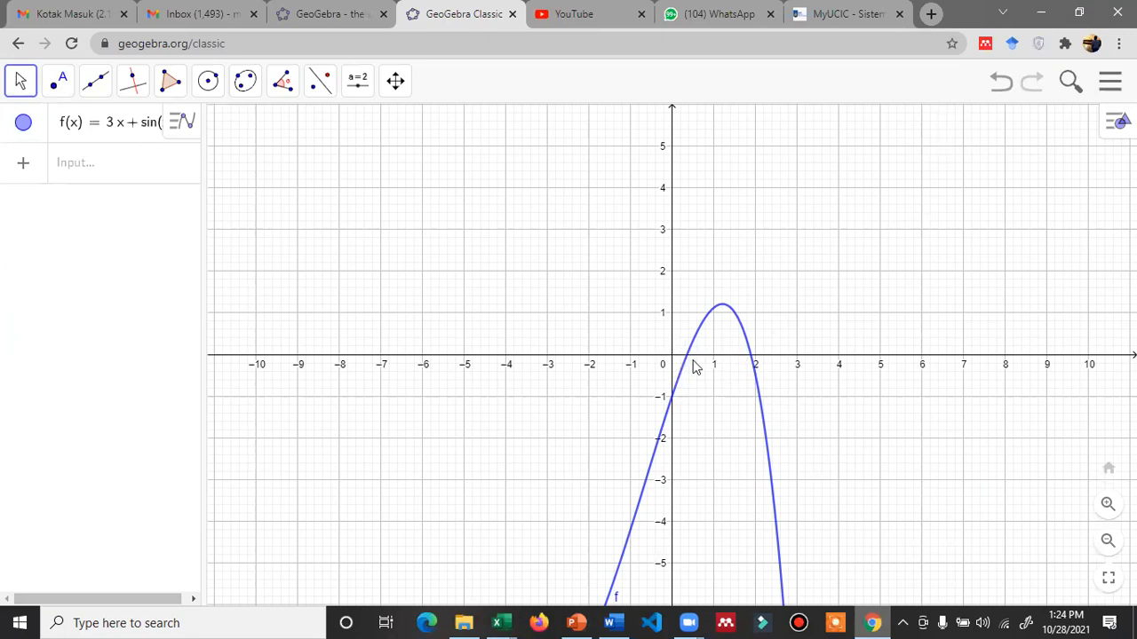
scroll(696, 368, up, 1)
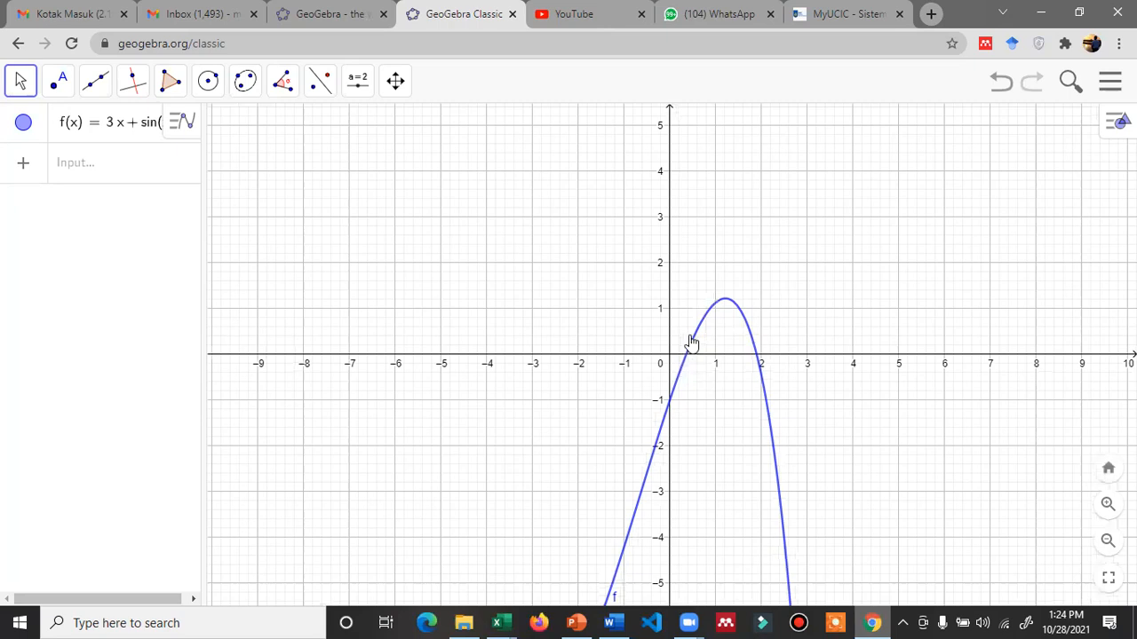
scroll(701, 355, up, 5)
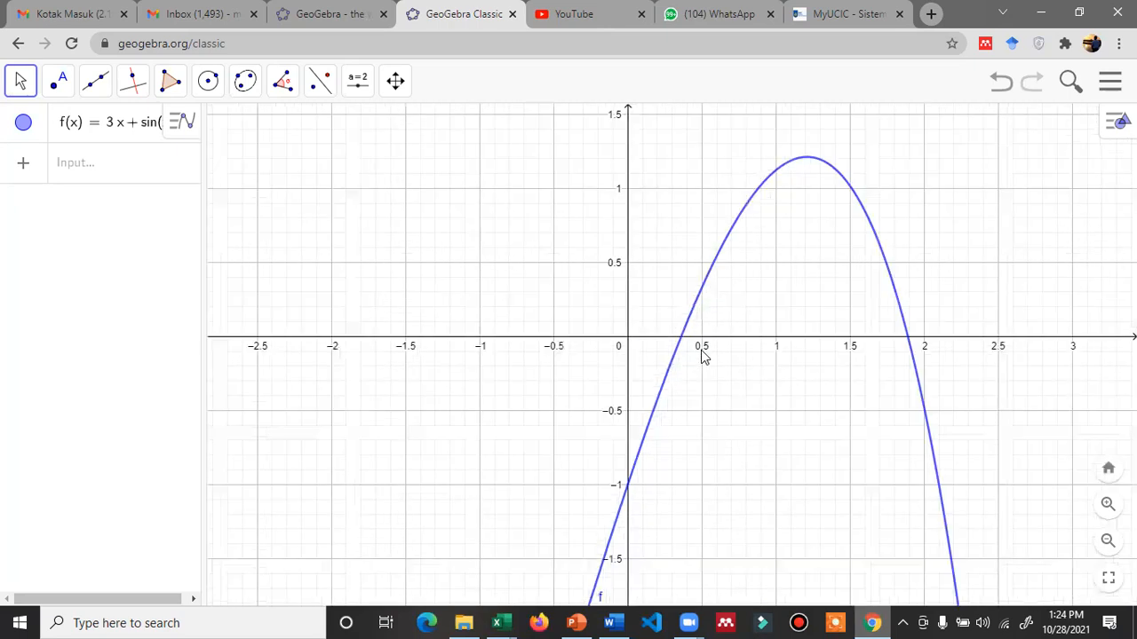
scroll(675, 351, up, 3)
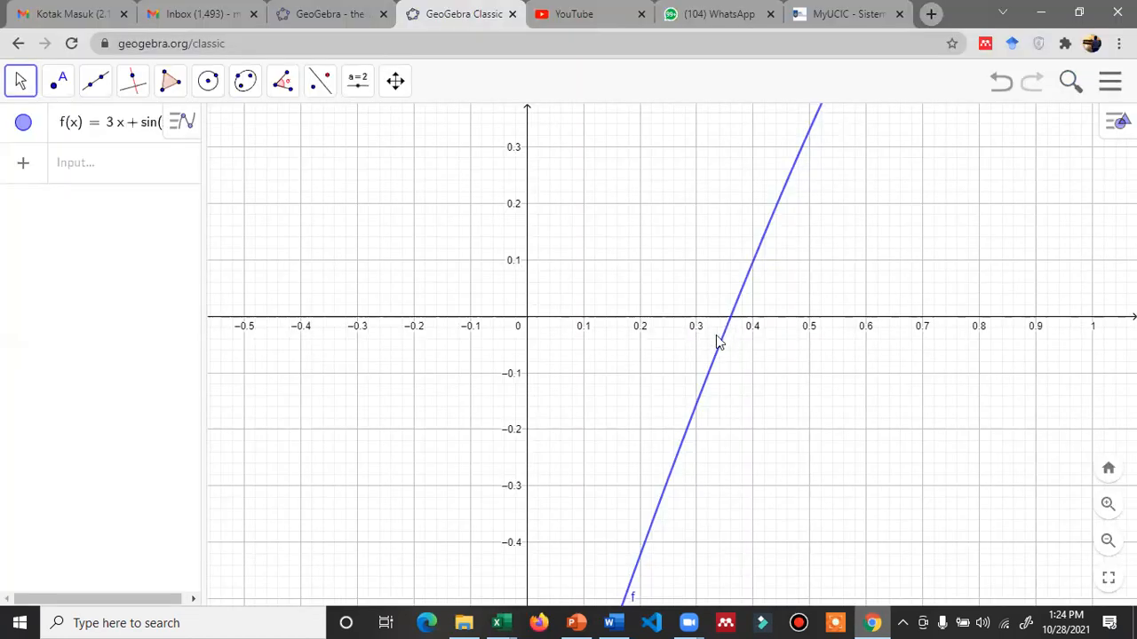
scroll(720, 343, up, 5)
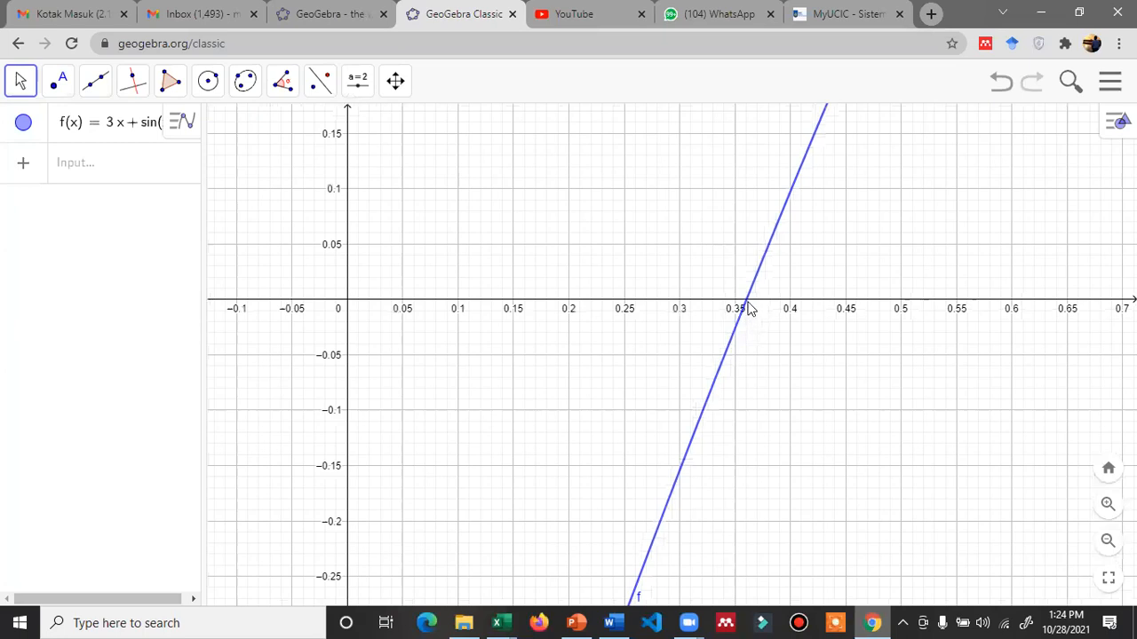
scroll(737, 293, up, 15)
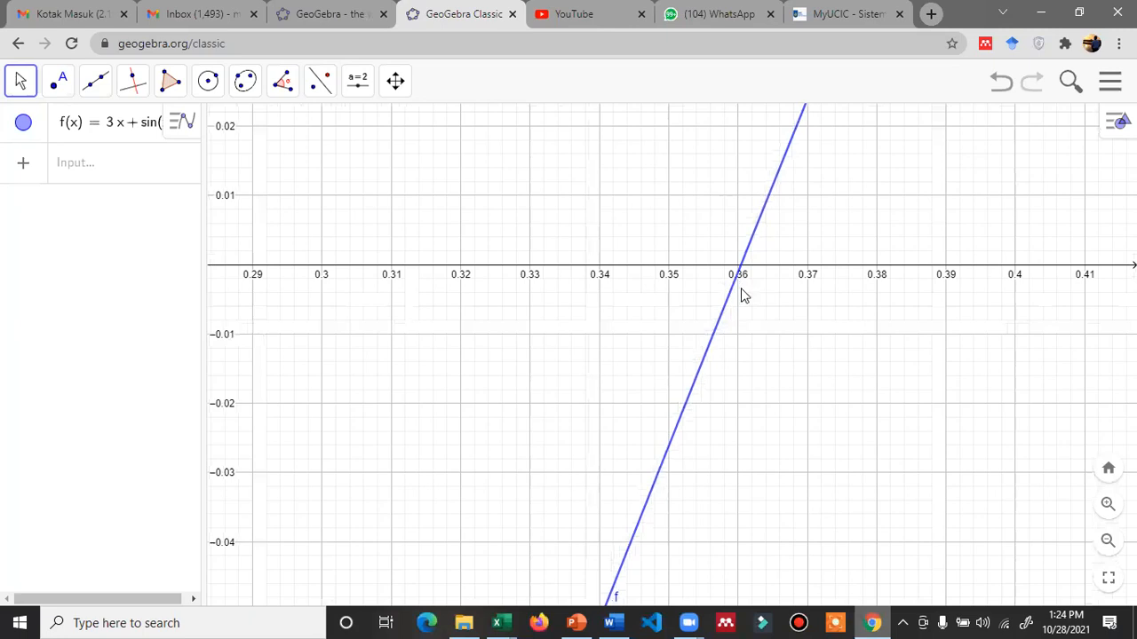
scroll(754, 382, up, 5)
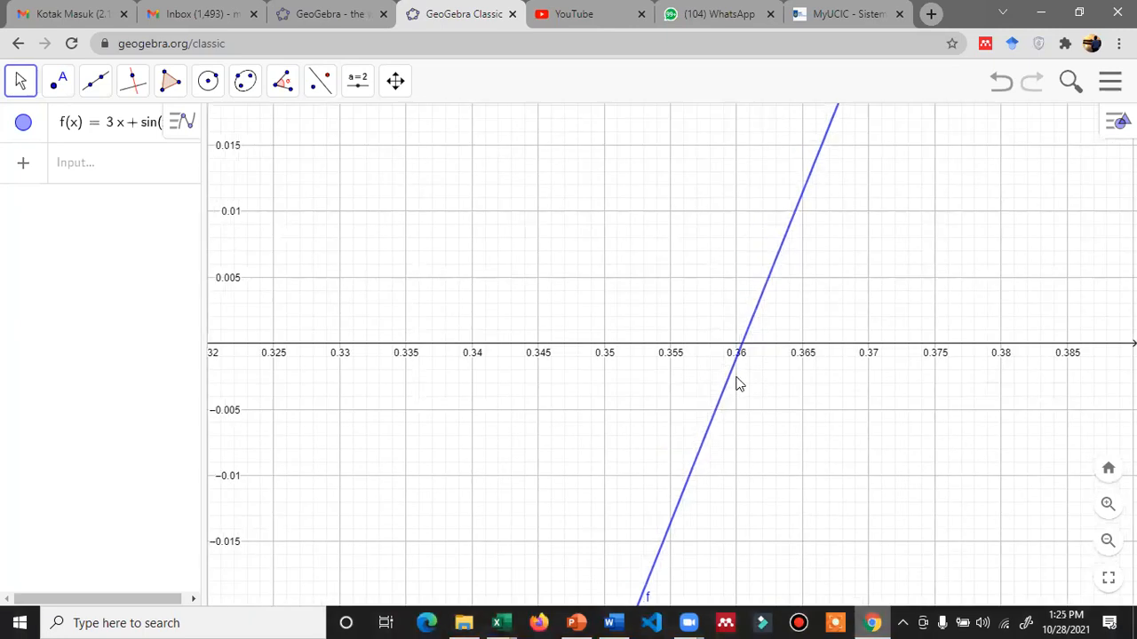
scroll(737, 383, up, 5)
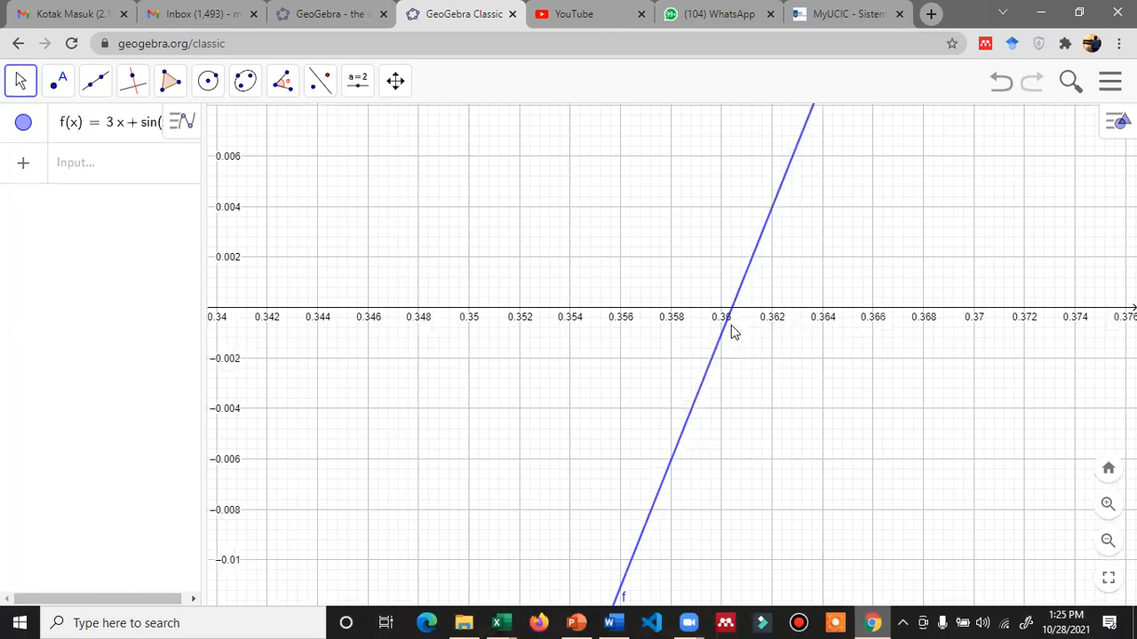
scroll(731, 325, up, 3)
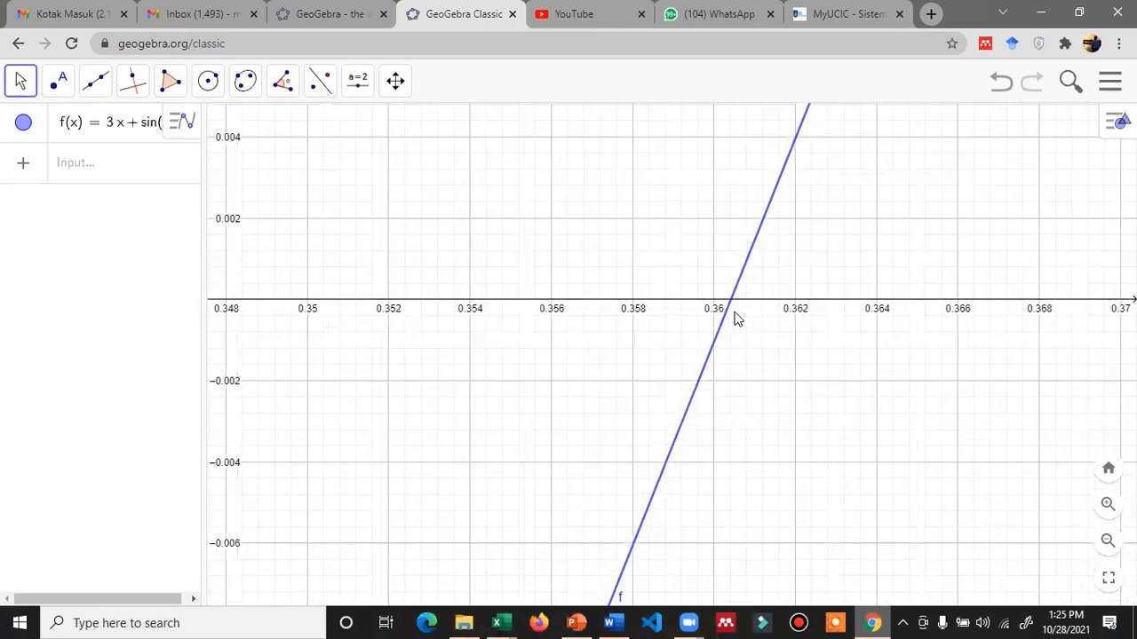
scroll(735, 320, up, 2)
scroll(731, 300, up, 1)
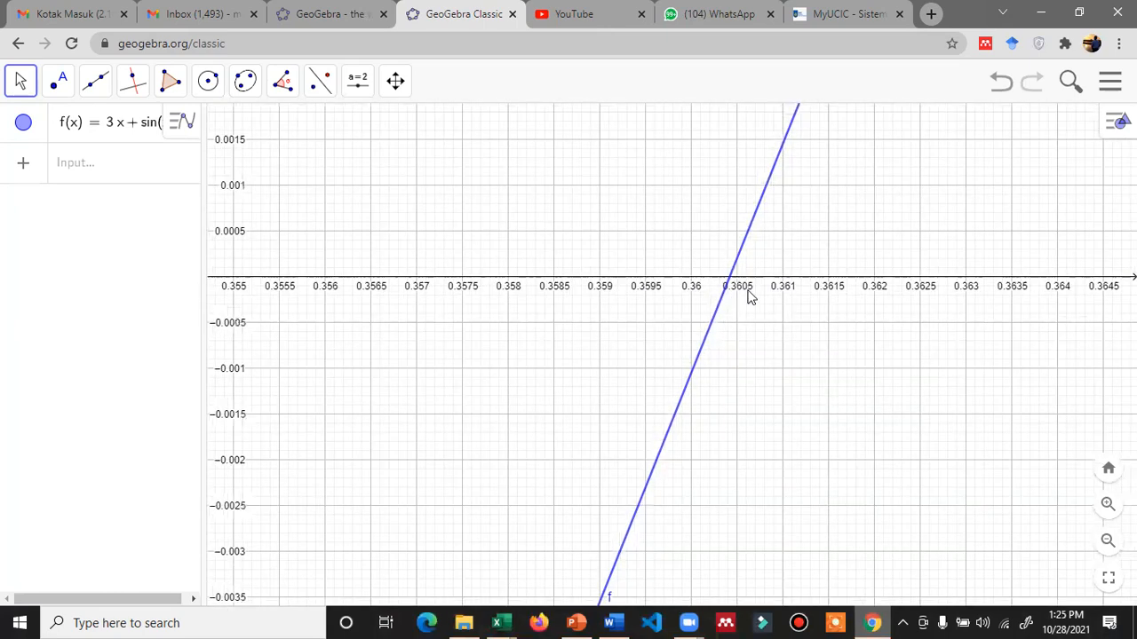
scroll(745, 299, up, 1)
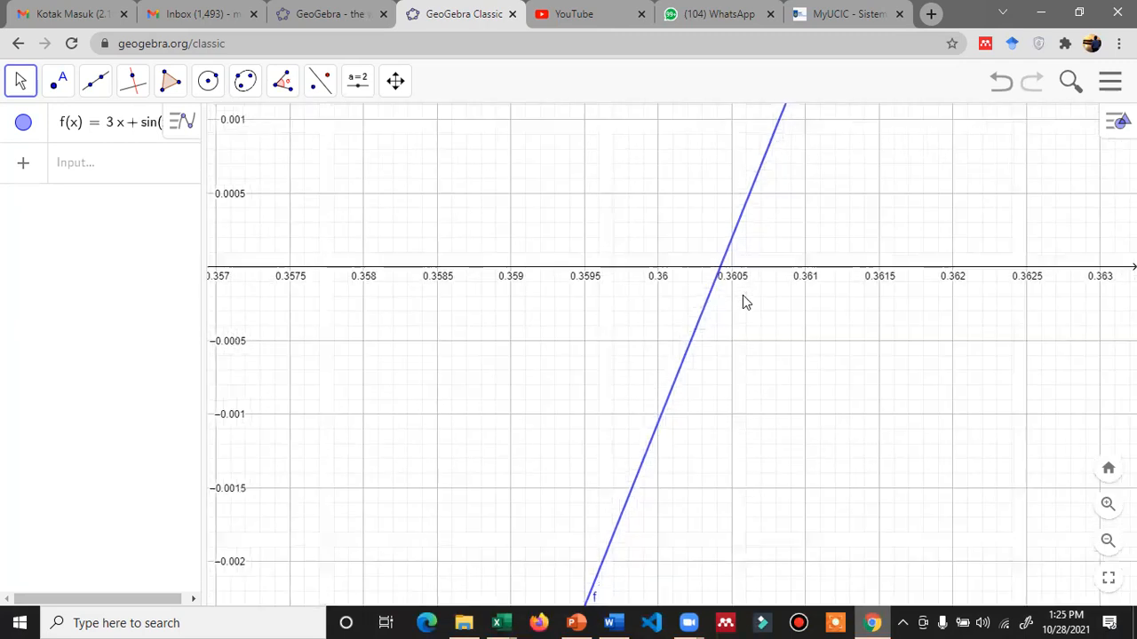
scroll(716, 288, up, 1)
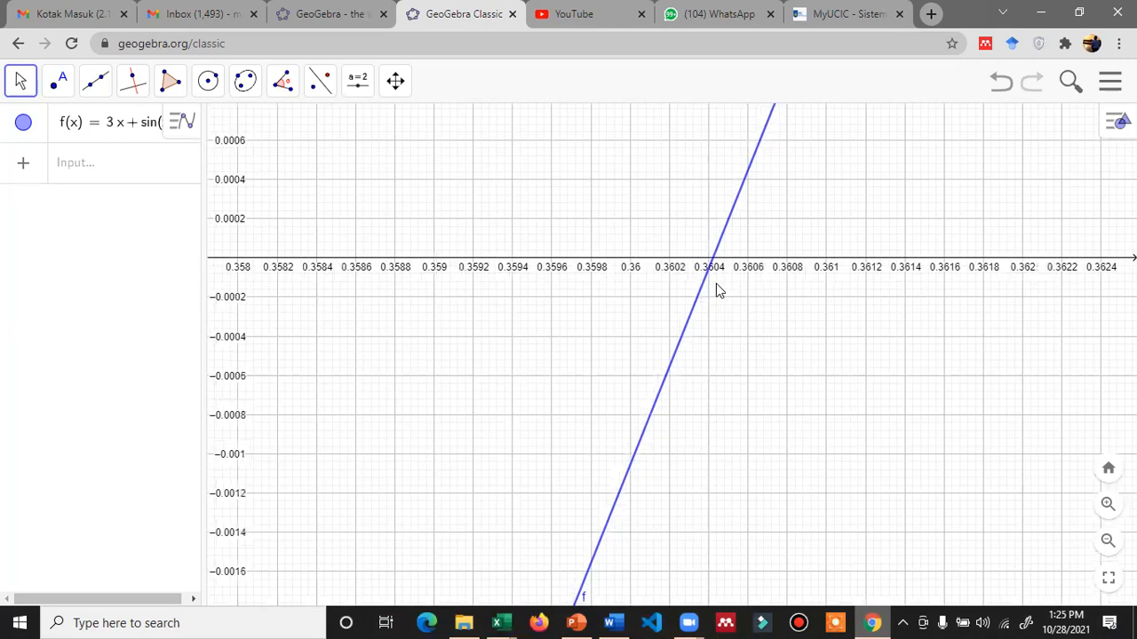
scroll(717, 291, up, 1)
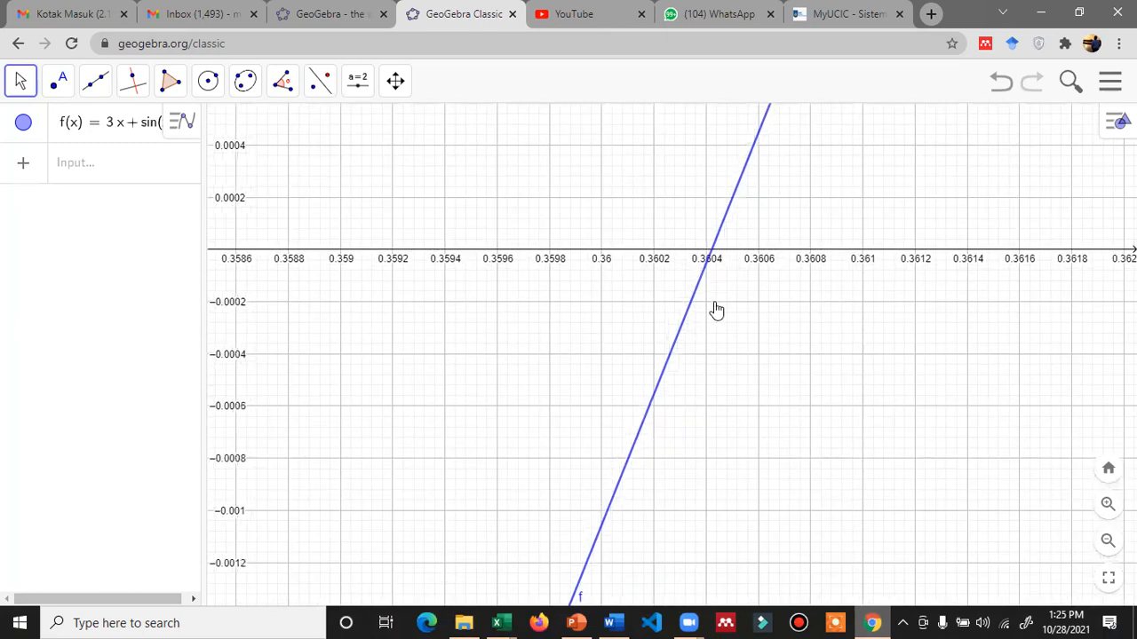
scroll(704, 316, up, 1)
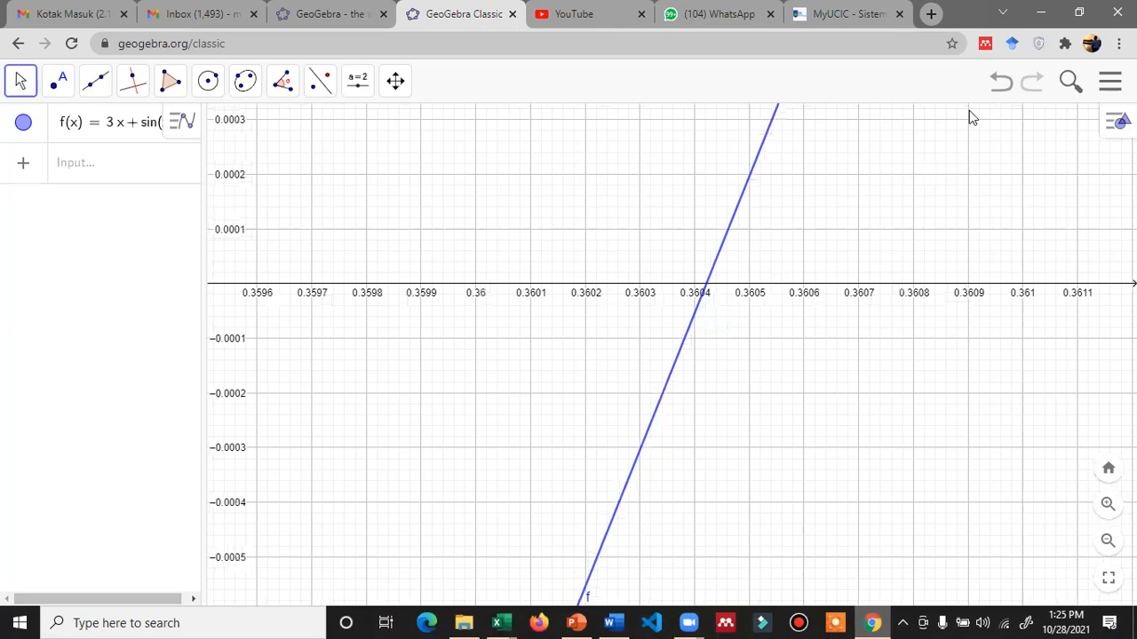
- Capture the graph area around the x-axis crossing and paste the image into the Excel sheet beside the table, above the iteration note
key(super+Down)
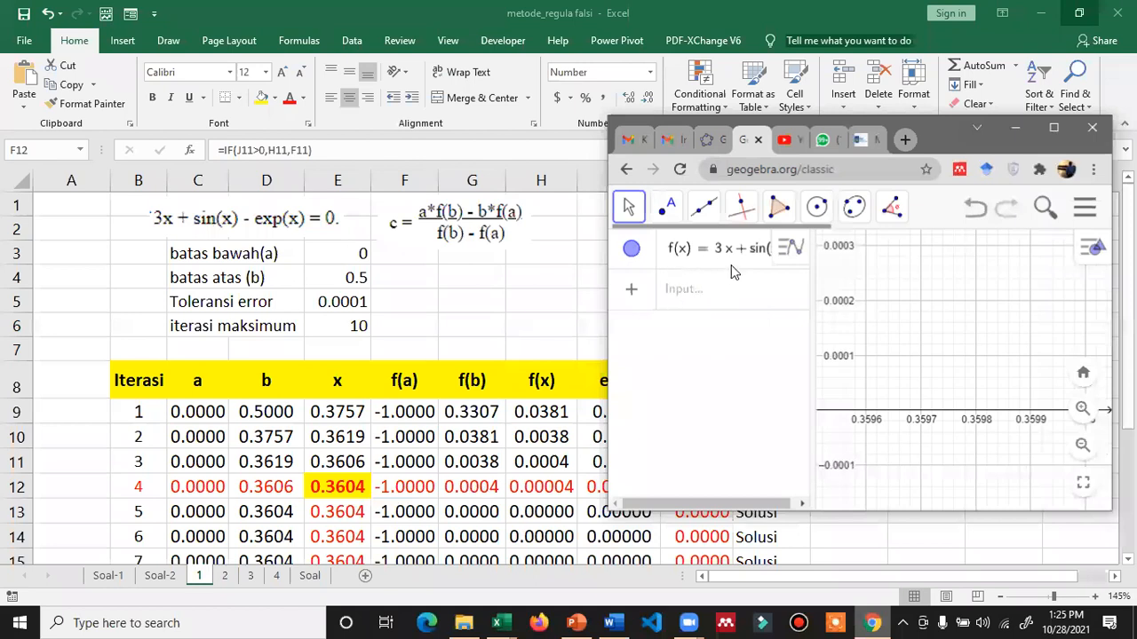
key(super+Up)
drag(513, 185, 783, 362)
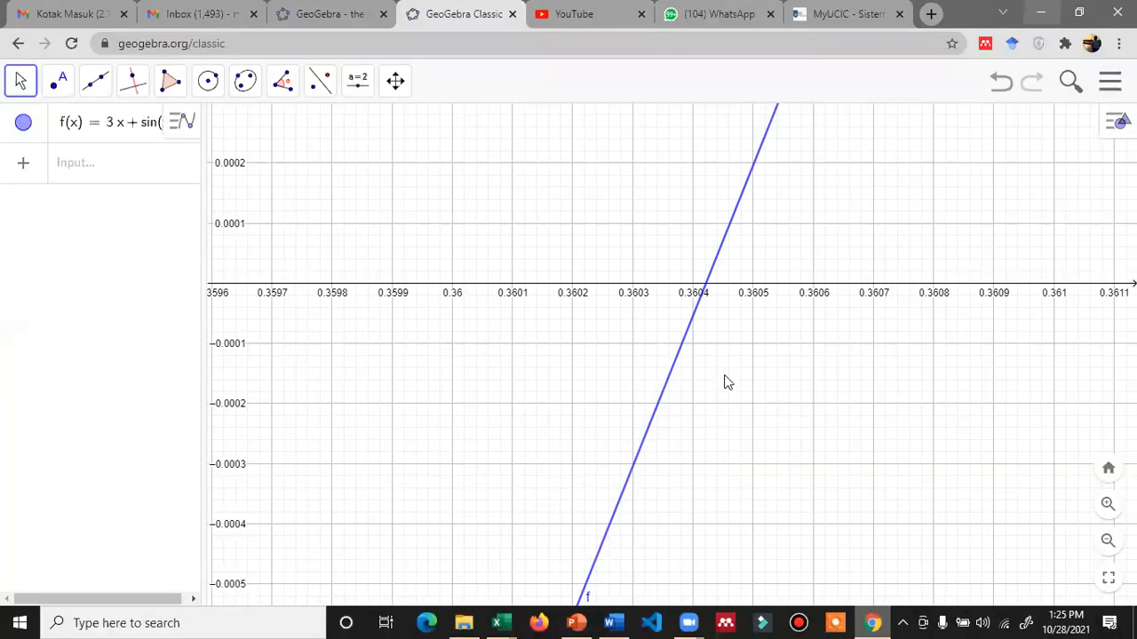
click(1041, 13)
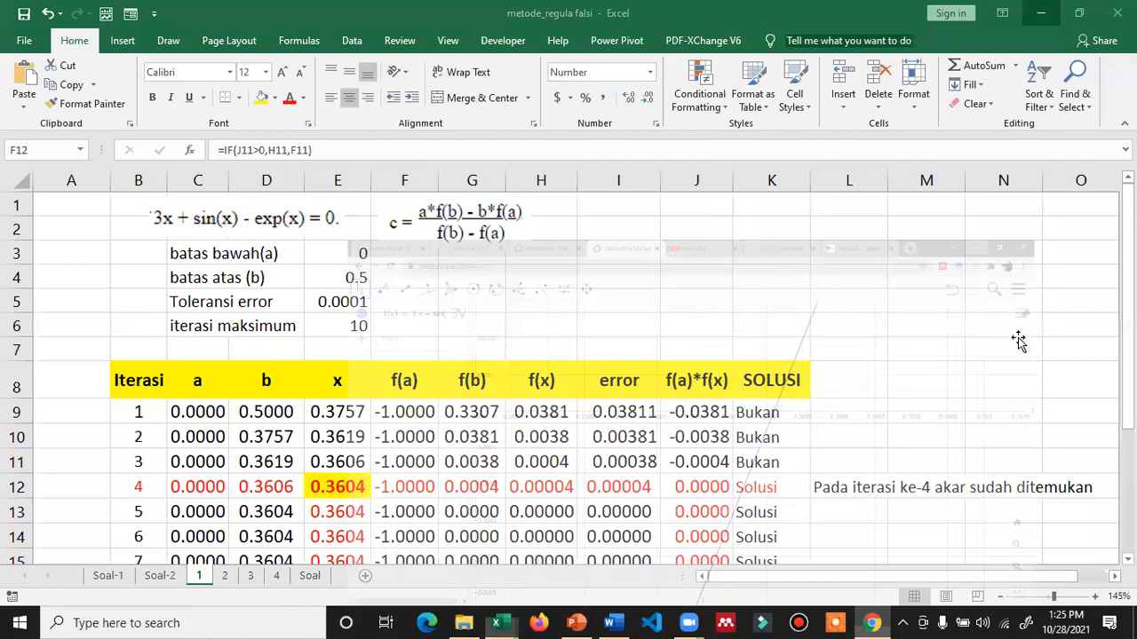
key(ctrl+v)
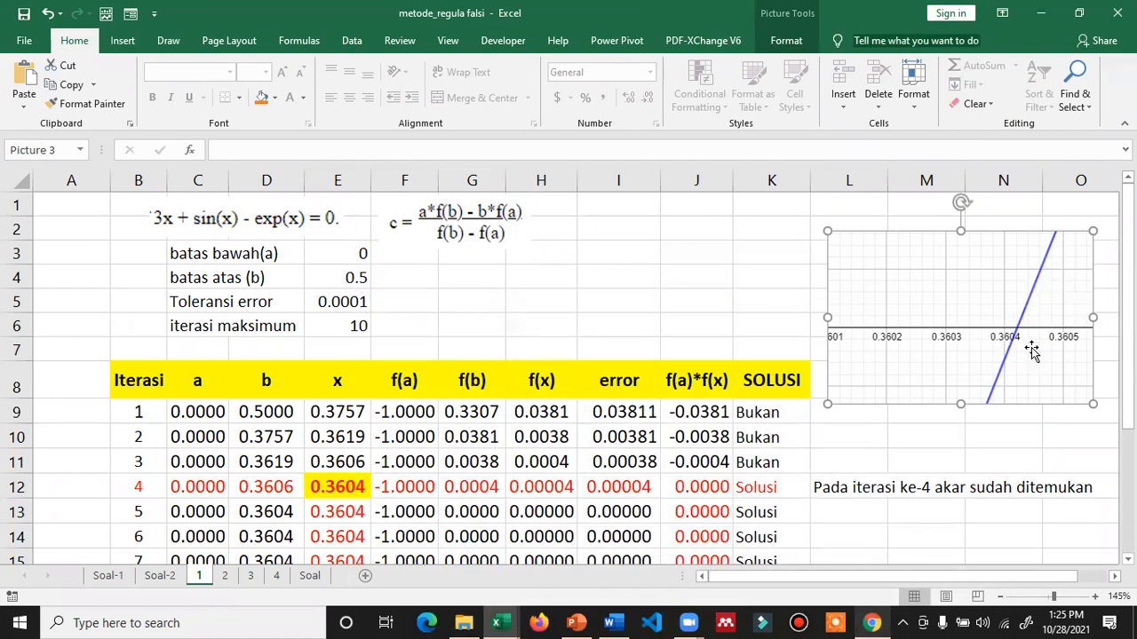
click(918, 434)
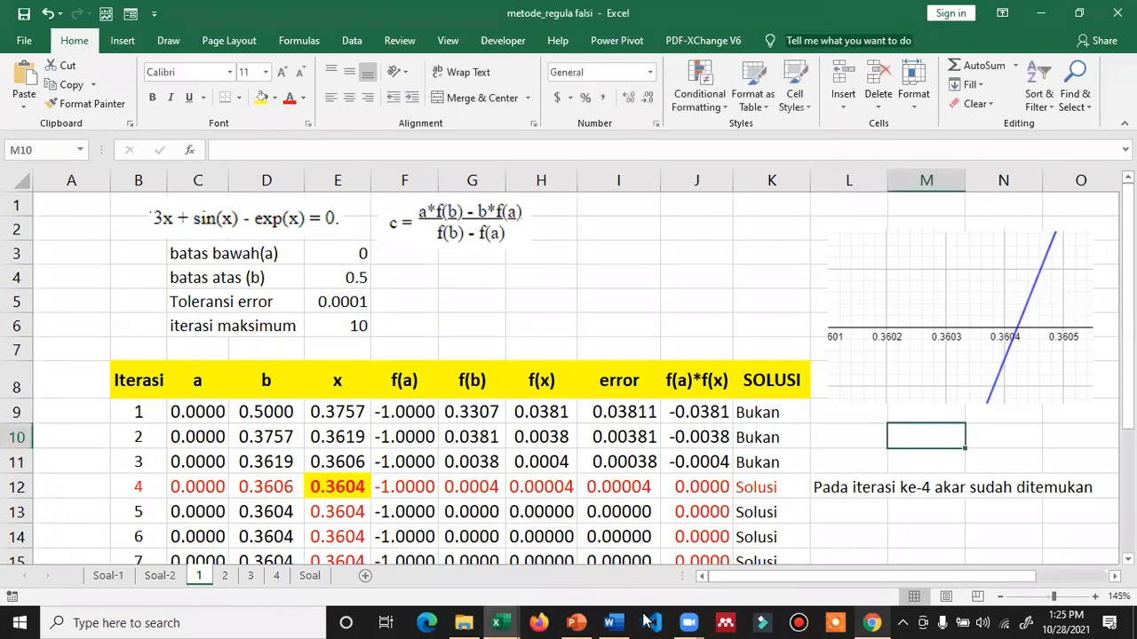
- Return to GeoGebra, reset the graph to its standard view, and examine both points where the curve crosses the x-axis
click(872, 613)
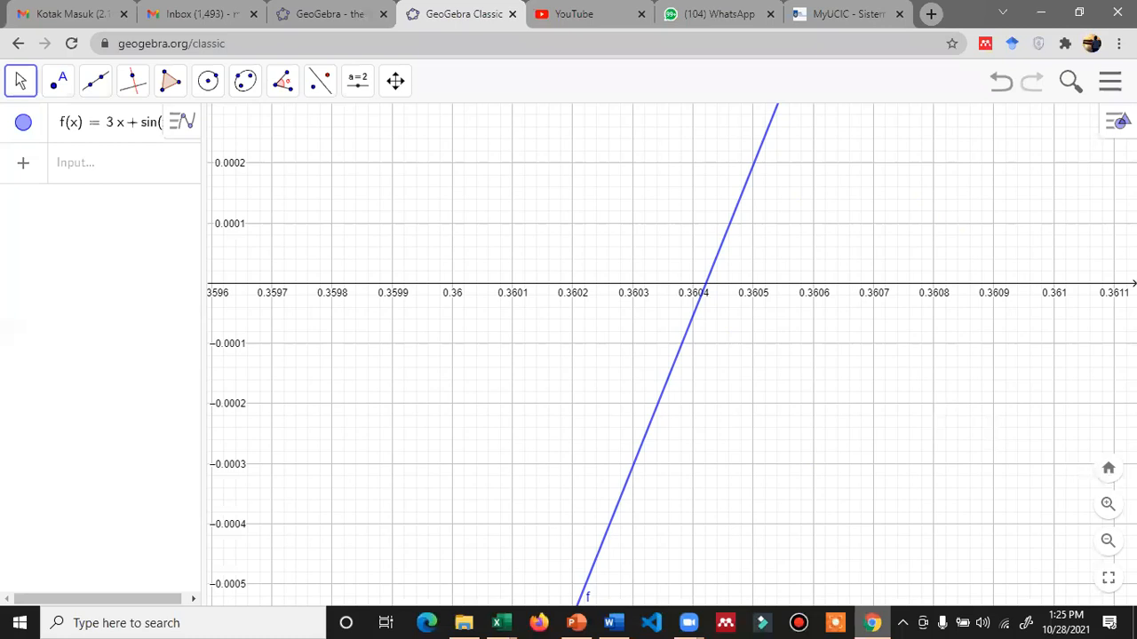
key(ctrl+m)
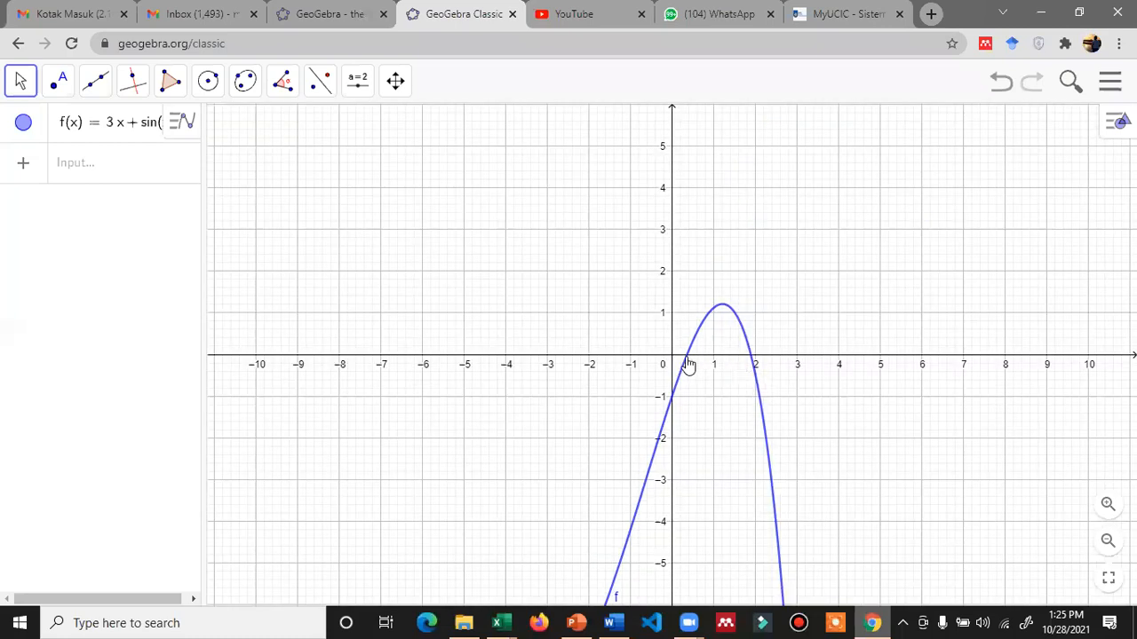
scroll(688, 366, up, 3)
scroll(661, 366, up, 1)
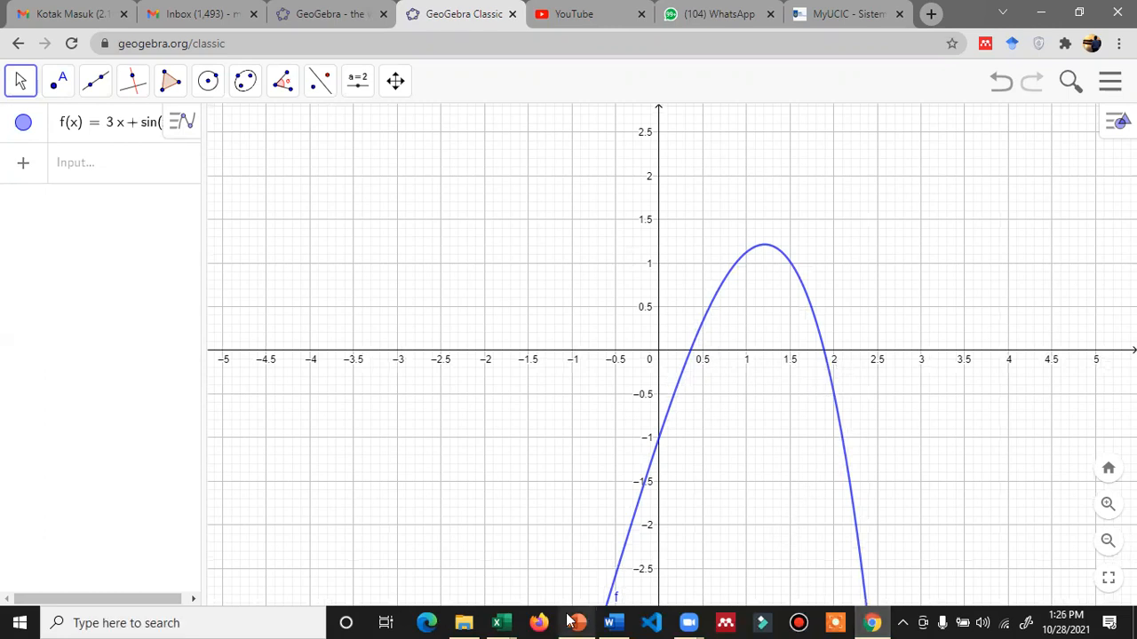
- Switch to Excel and create a copy of sheet 1 within metode_regula falsi.xlsx, placing it directly after sheet 1
click(502, 622)
click(463, 563)
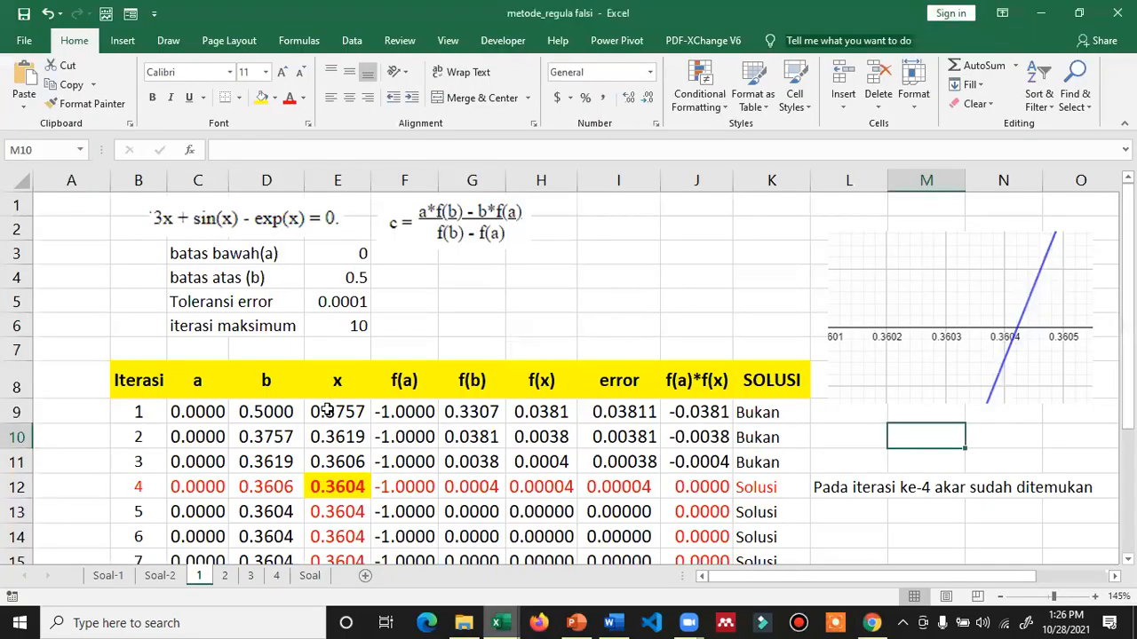
right_click(207, 579)
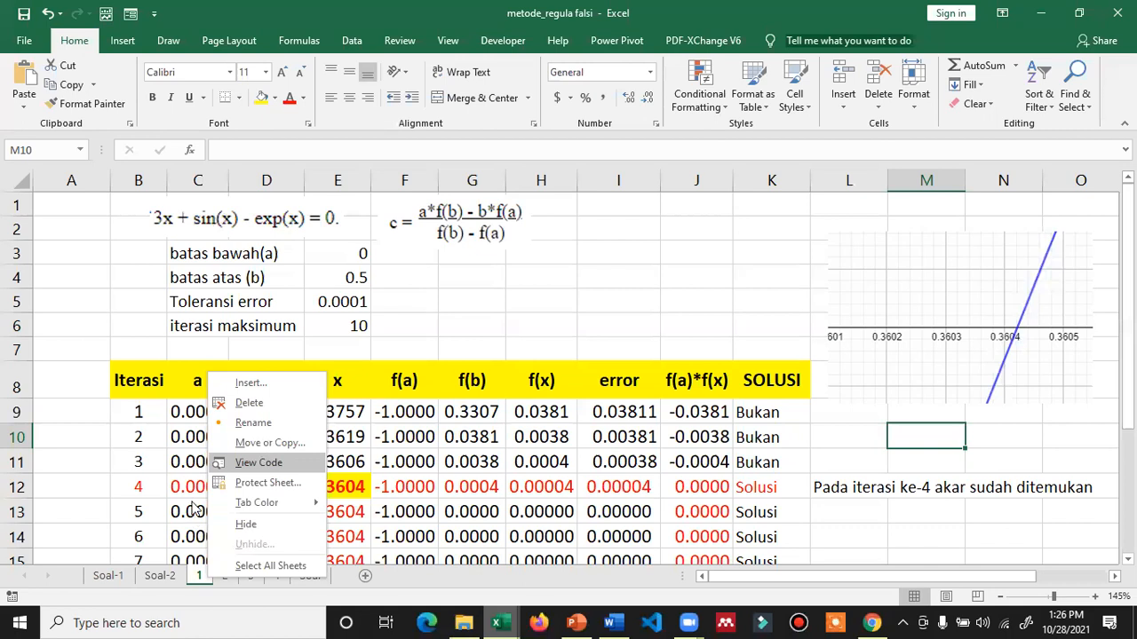
key(m)
click(207, 385)
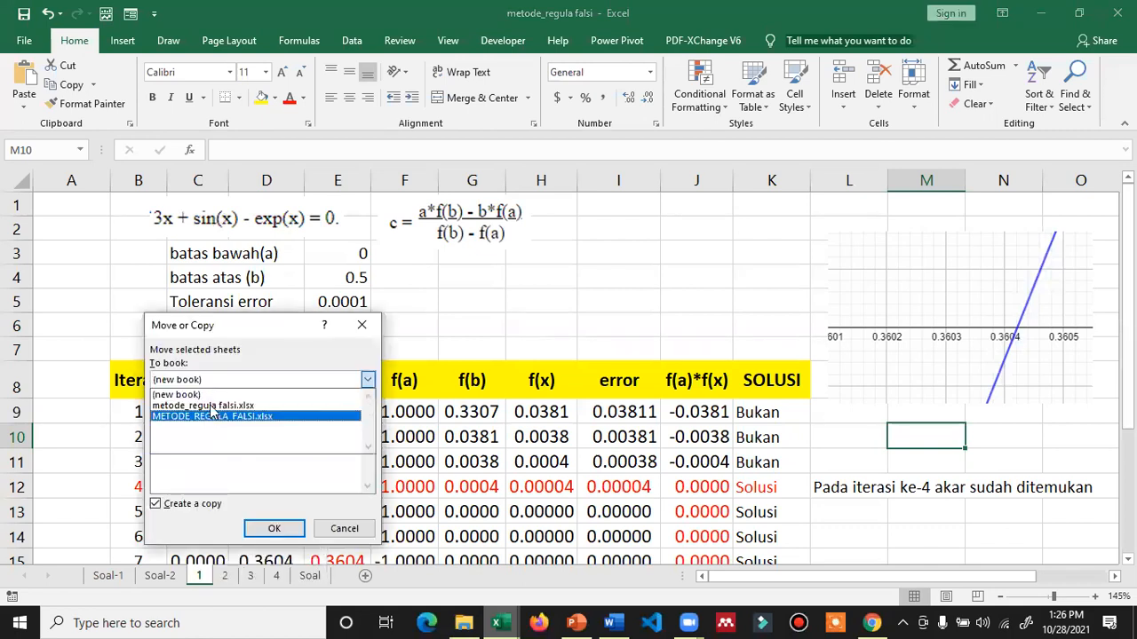
click(211, 406)
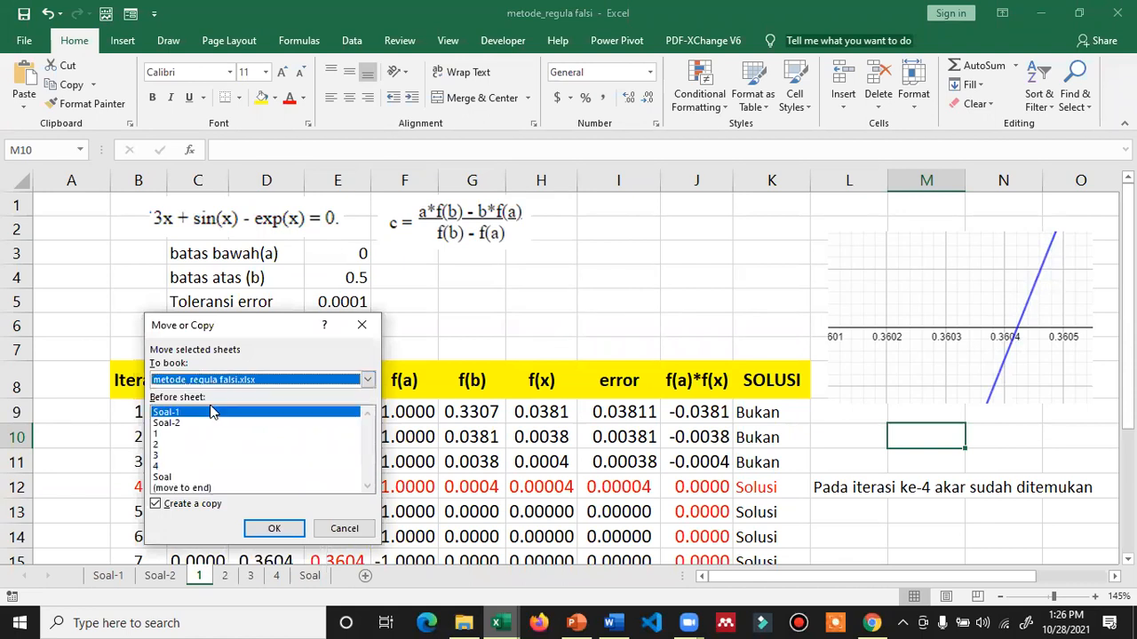
click(274, 525)
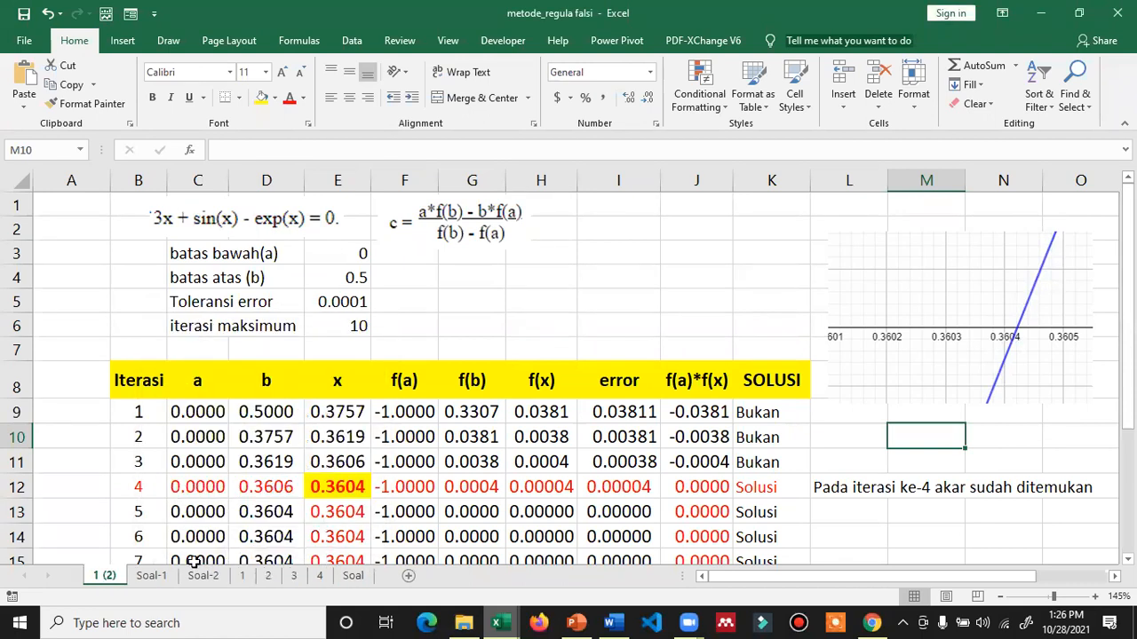
drag(259, 588, 255, 586)
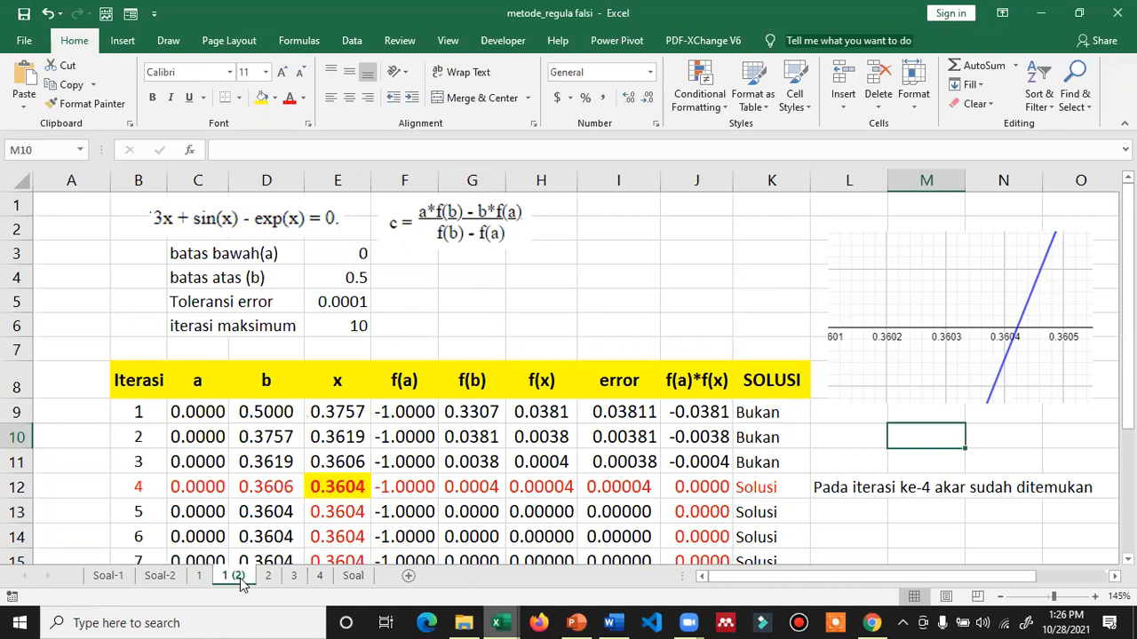
- Rename the copied sheet as 1-1
double_click(239, 578)
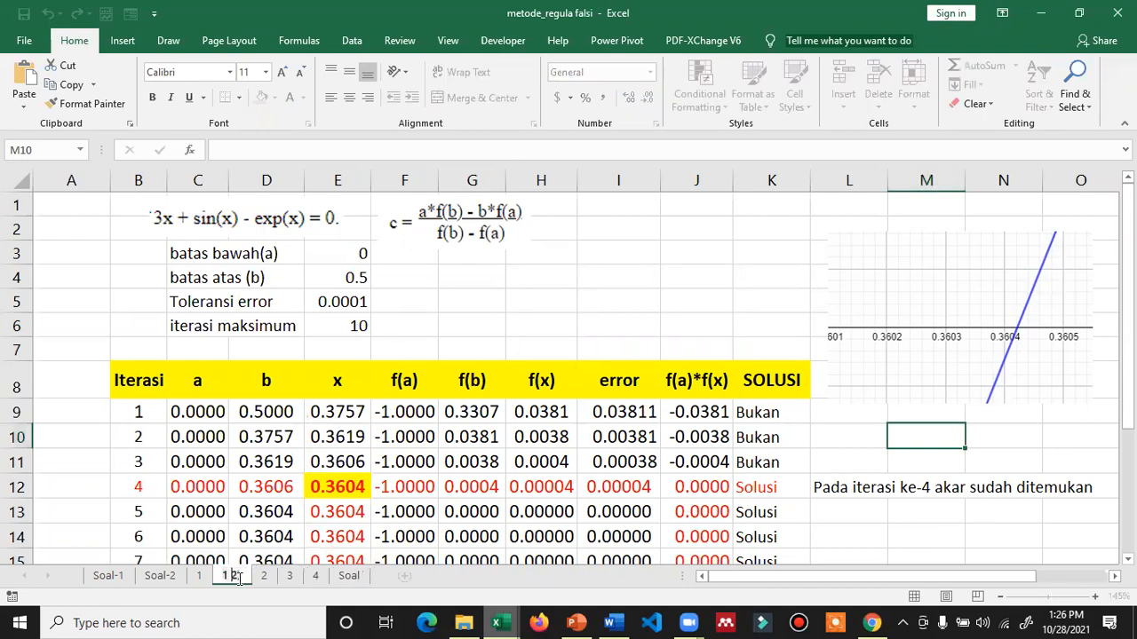
text(1)
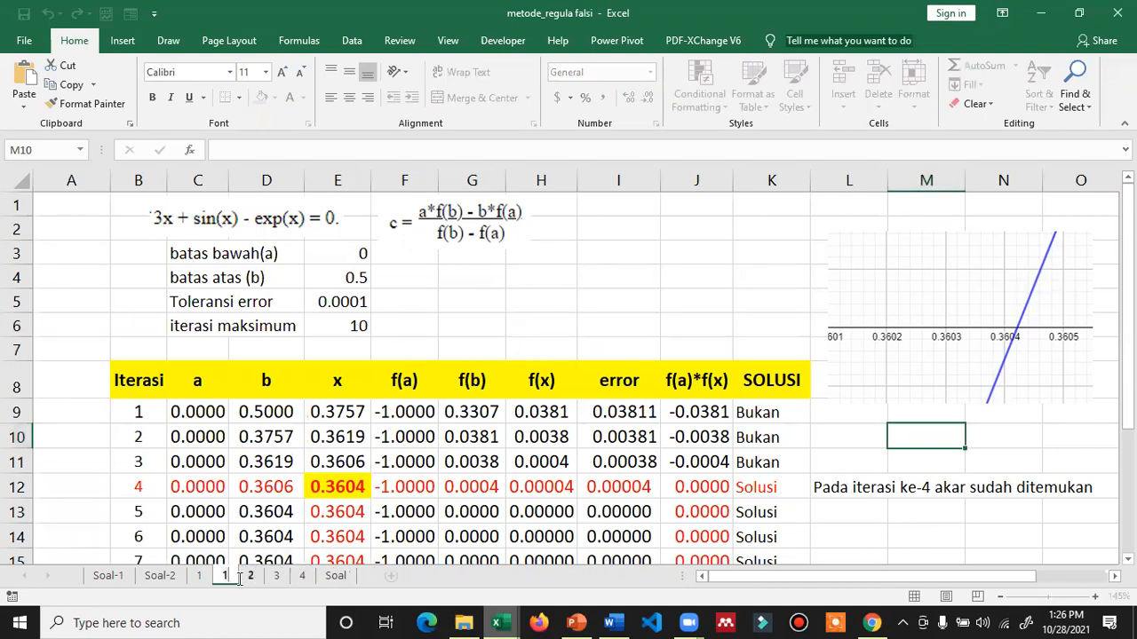
text(-1)
key(Return)
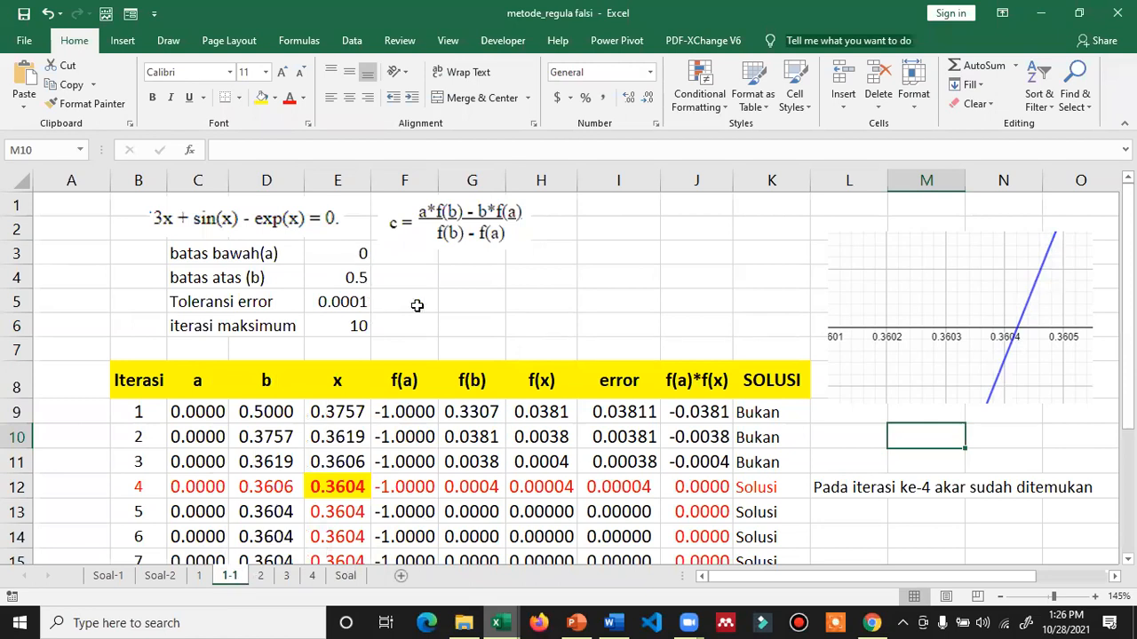
- Check the second x-axis crossing in GeoGebra, and set batas bawah to 1.5 and batas atas to 2 on sheet 1-1
click(869, 622)
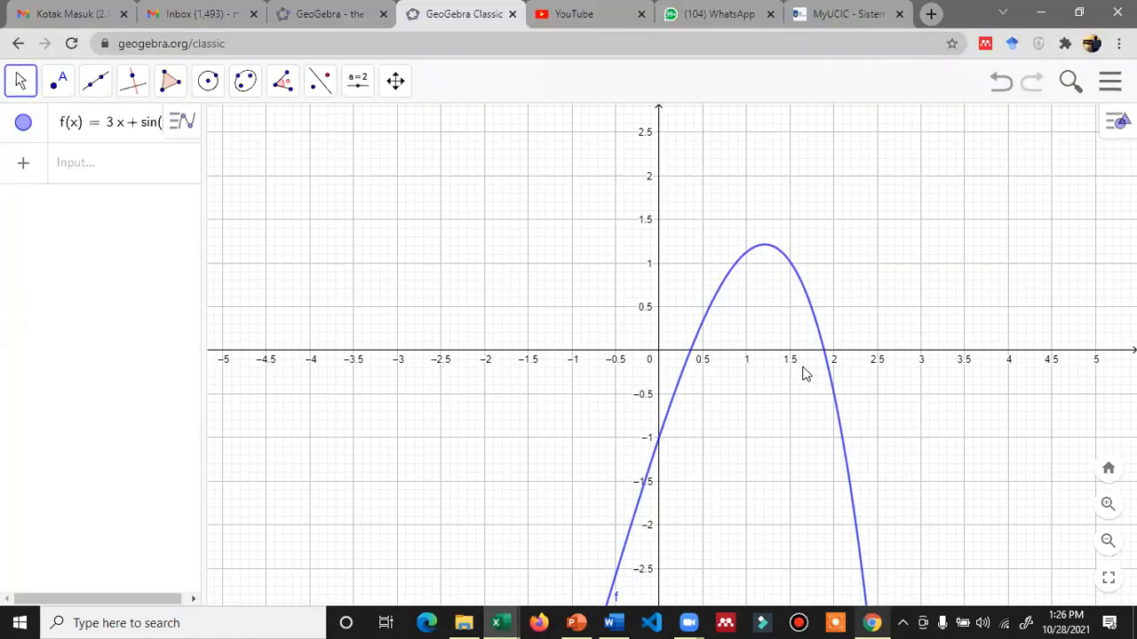
click(872, 622)
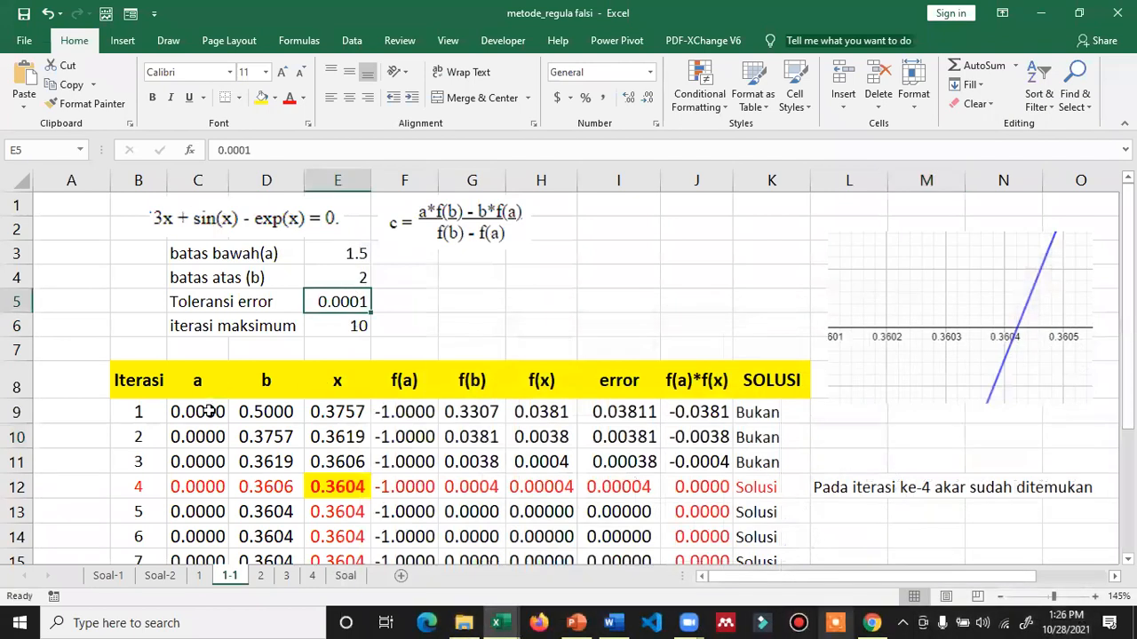
click(209, 414)
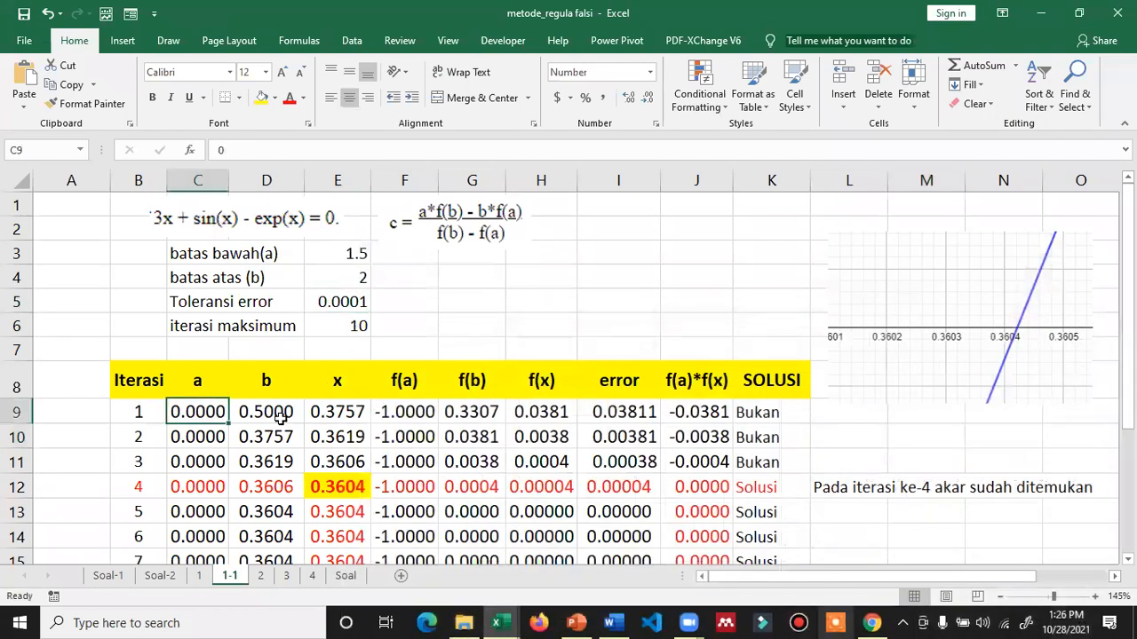
- Set the starting values of iteration 1 on sheet 1-1 to a = 1.5 and b = 2
text(1.5)
click(279, 415)
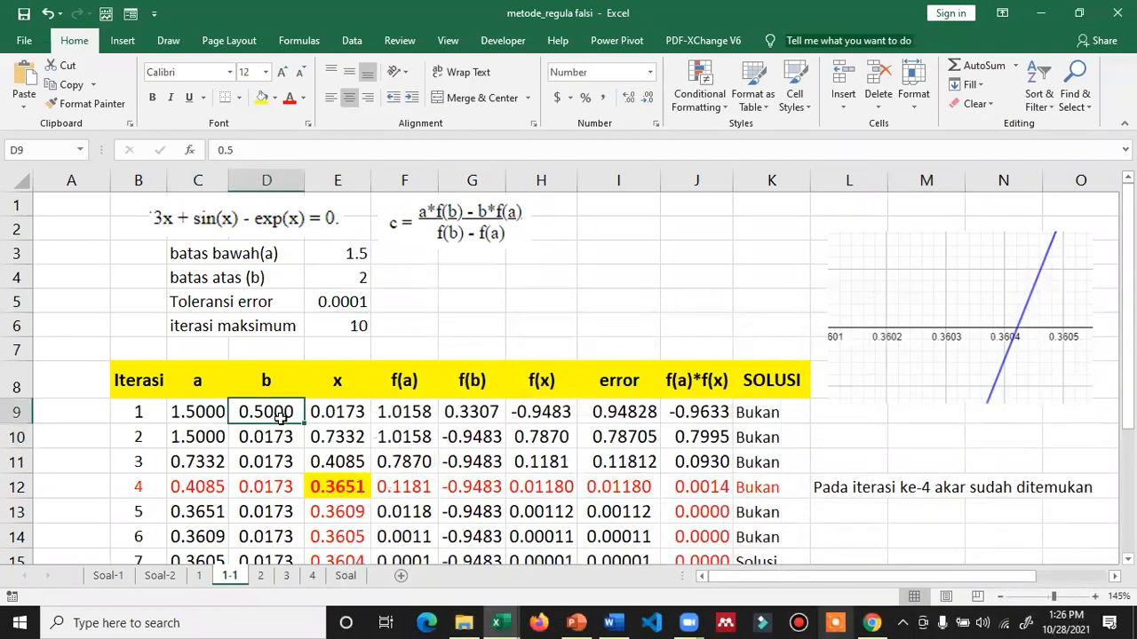
text(2)
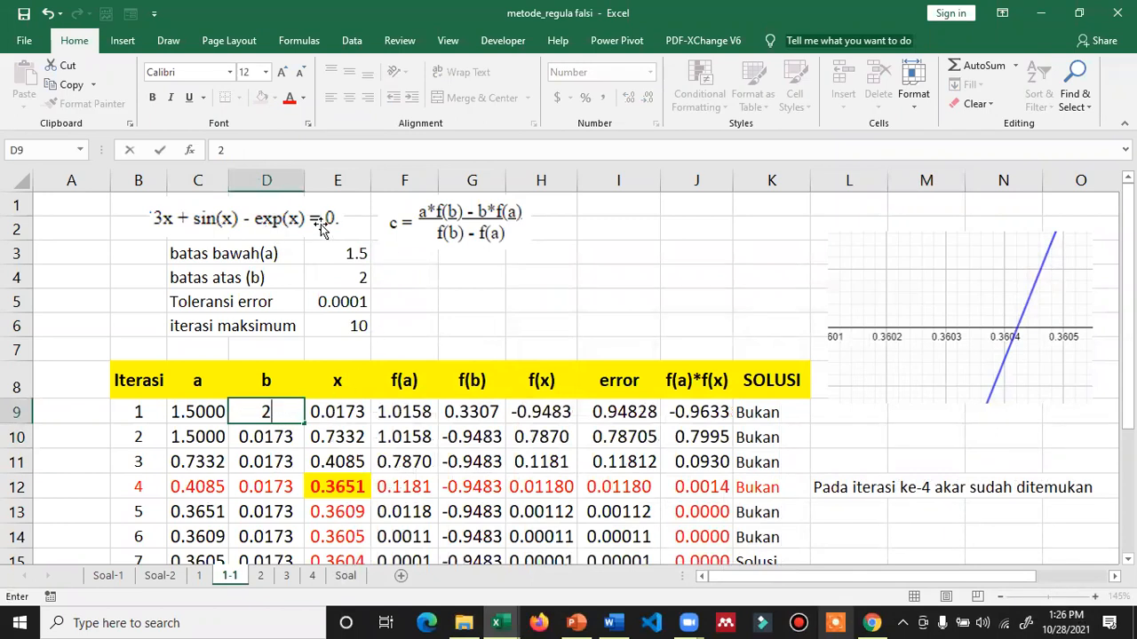
key(Return)
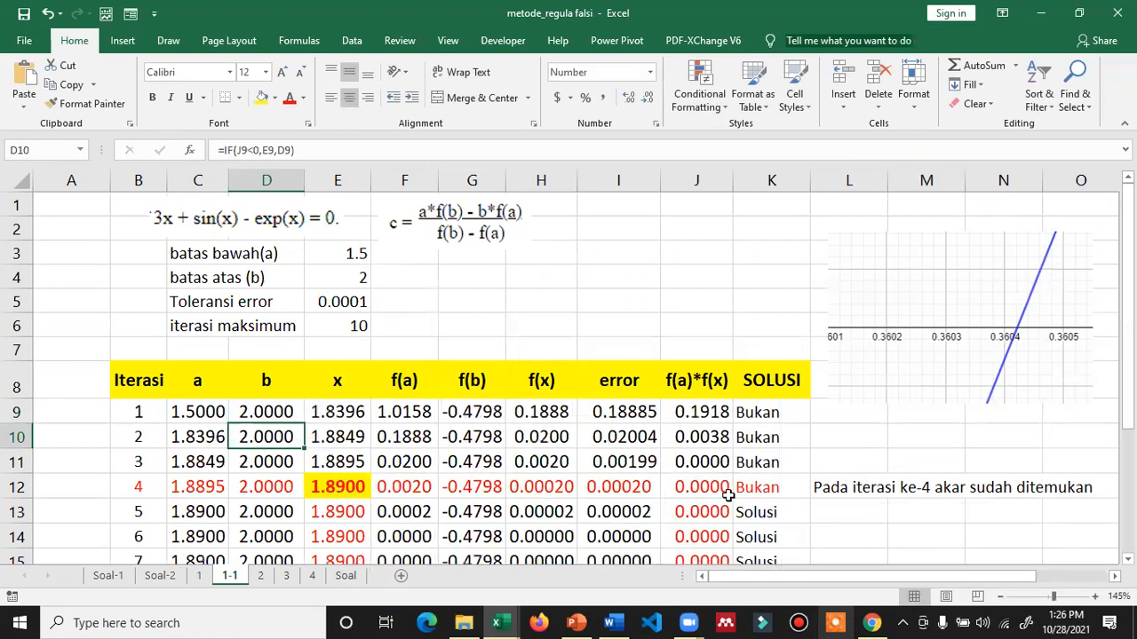
- Clear the highlighting of the iteration 4 row from a to SOLUSI, using black non-bold text and a white fill
scroll(746, 495, down, 1)
scroll(707, 453, down, 1)
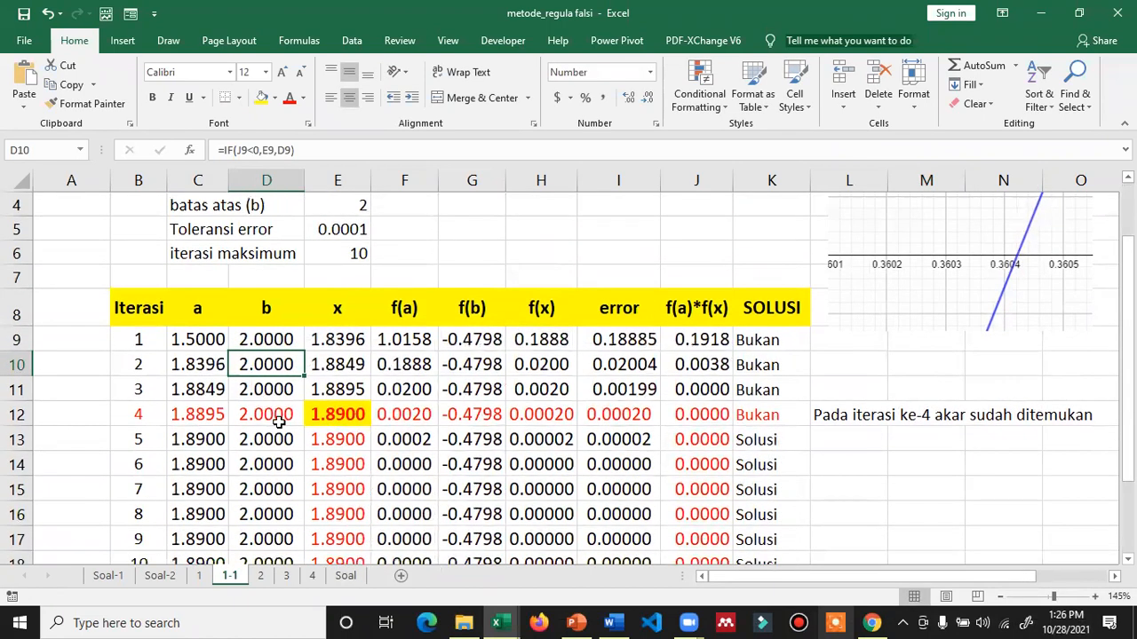
drag(192, 414, 719, 413)
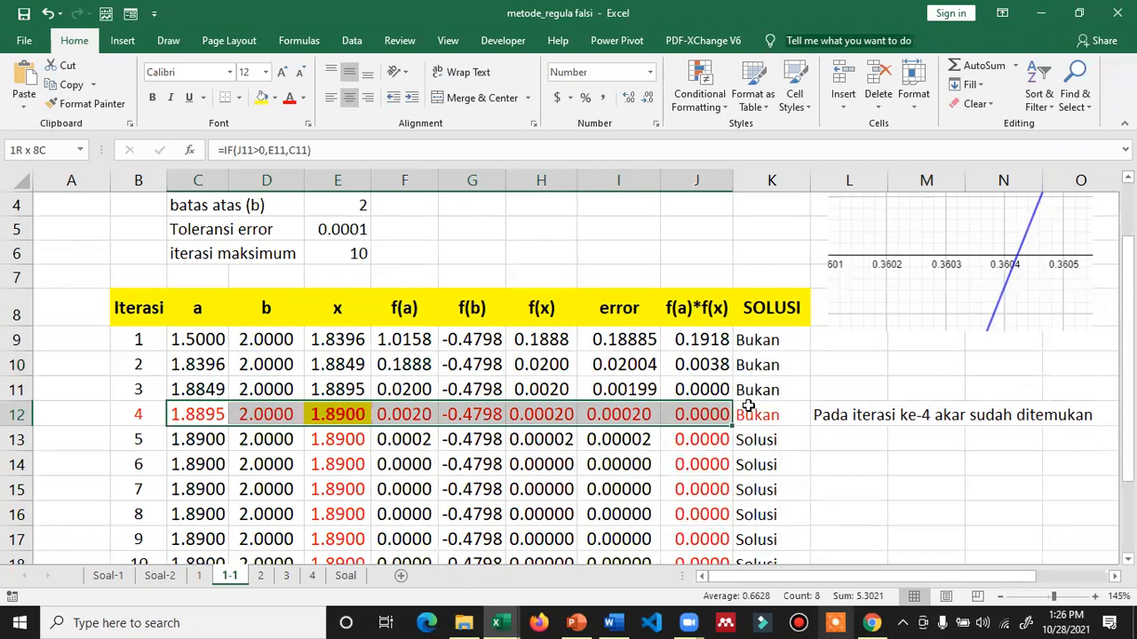
click(302, 98)
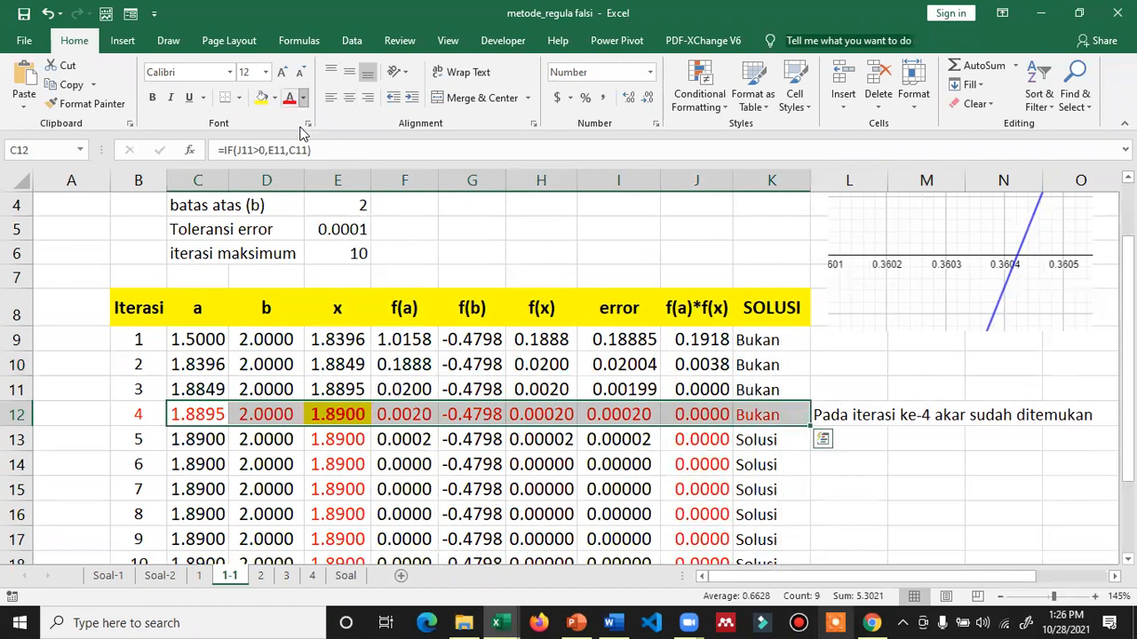
click(301, 130)
click(275, 98)
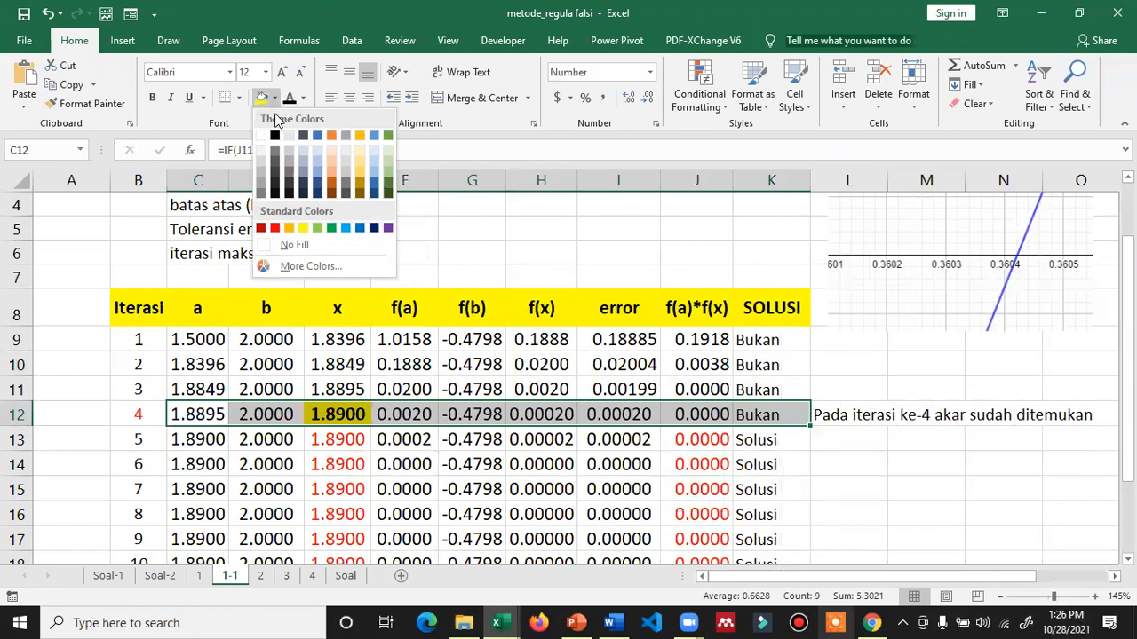
click(267, 135)
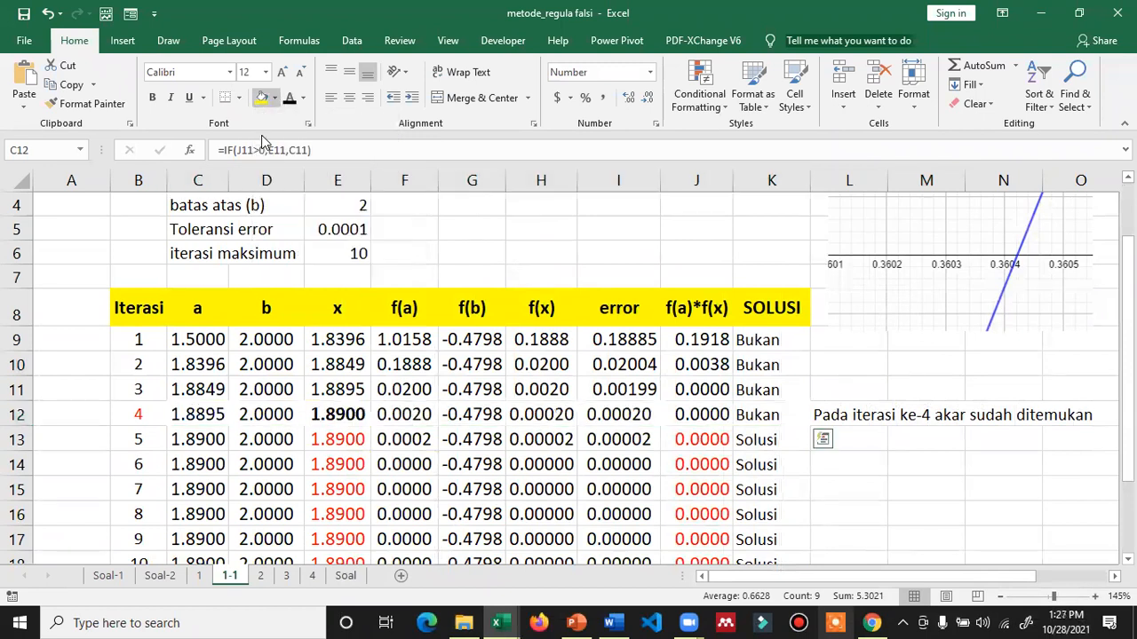
click(154, 98)
click(425, 465)
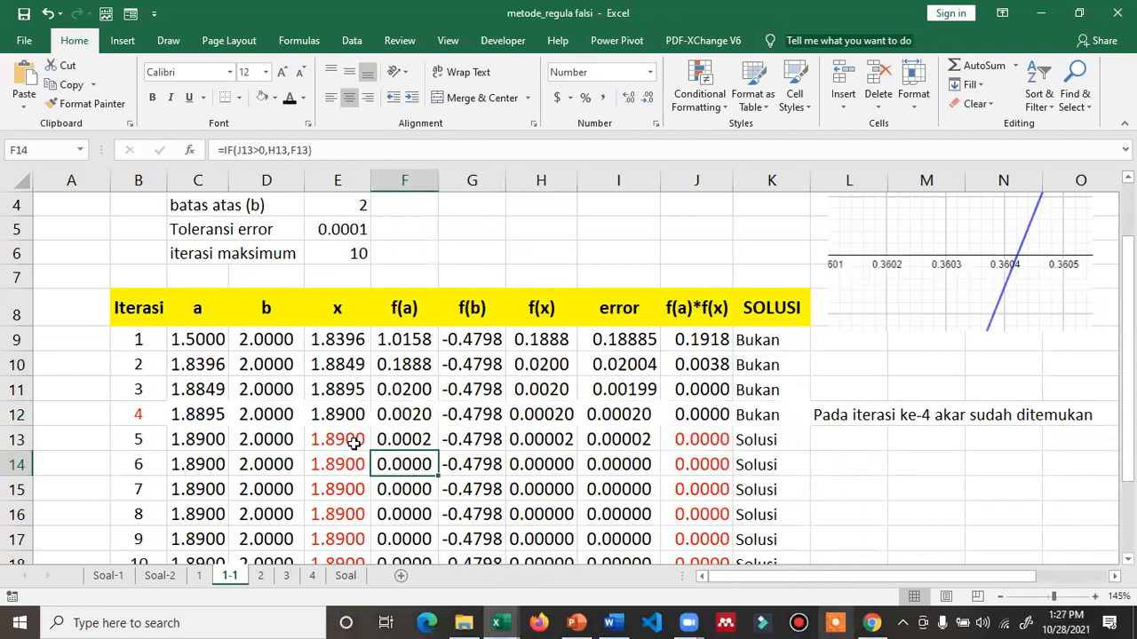
- Check the x values of iterations 5 to 10 against a close-up of the second x-axis crossing in GeoGebra
scroll(593, 432, down, 1)
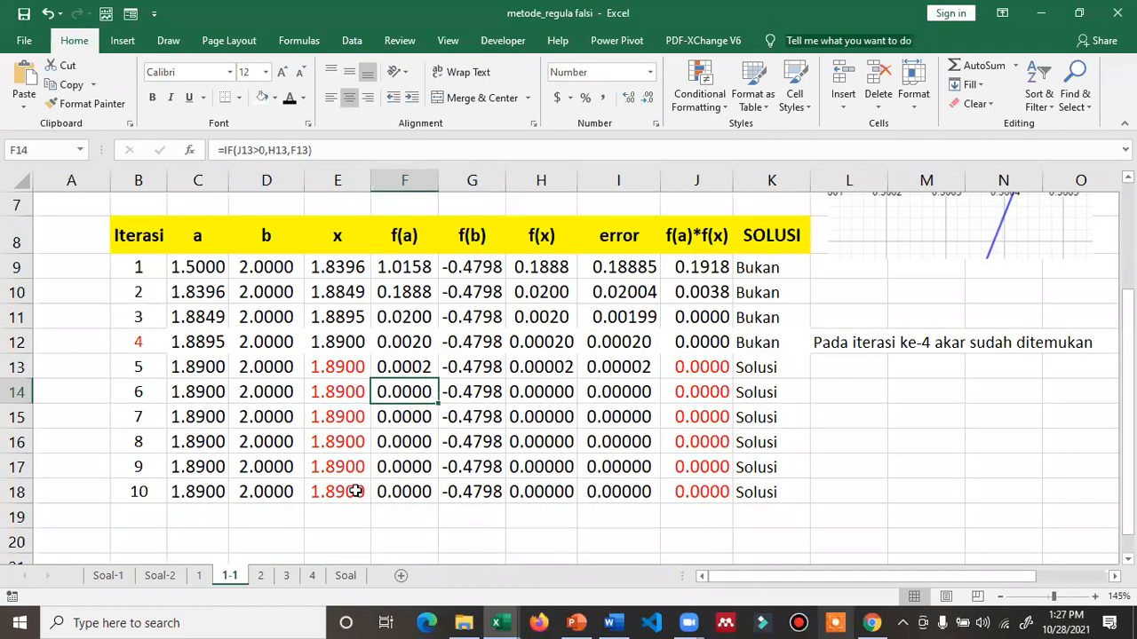
drag(338, 366, 337, 491)
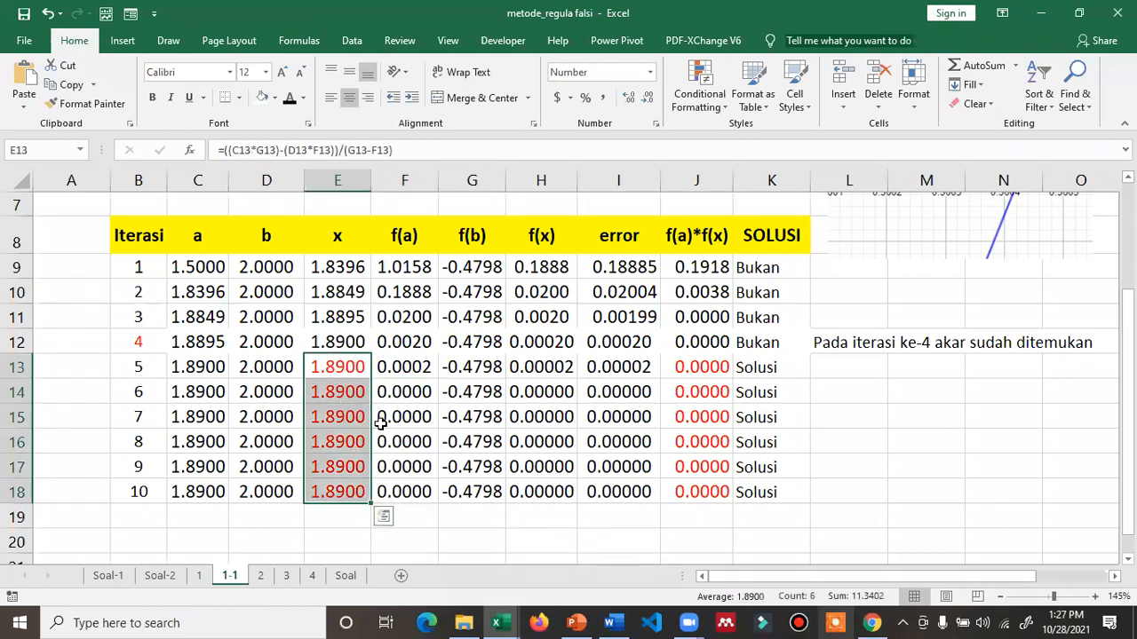
click(874, 622)
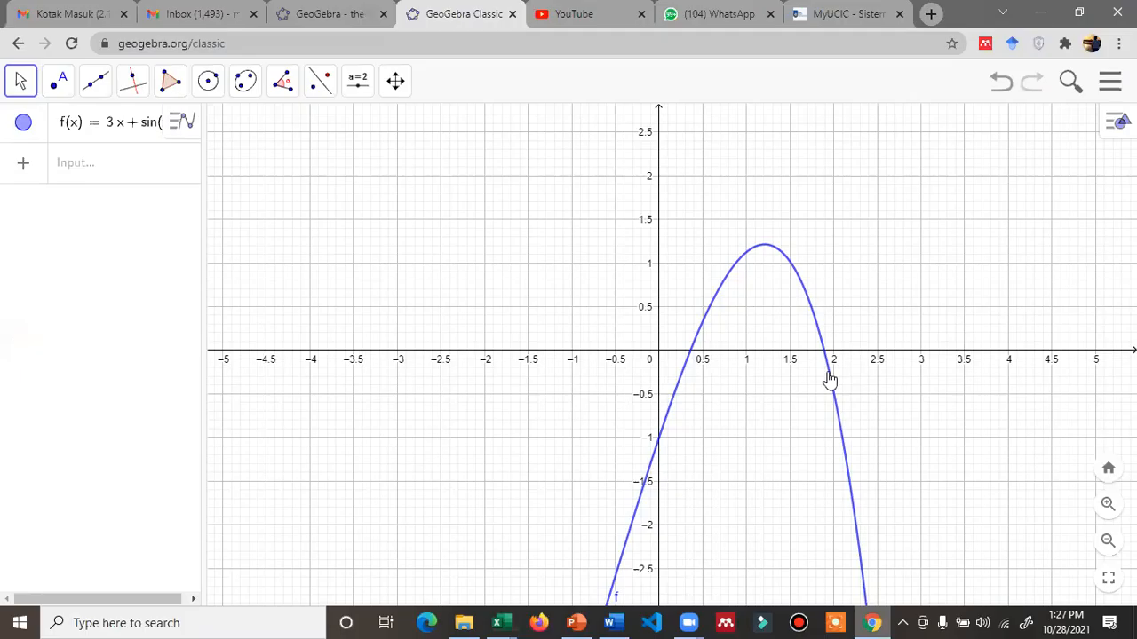
scroll(828, 373, up, 5)
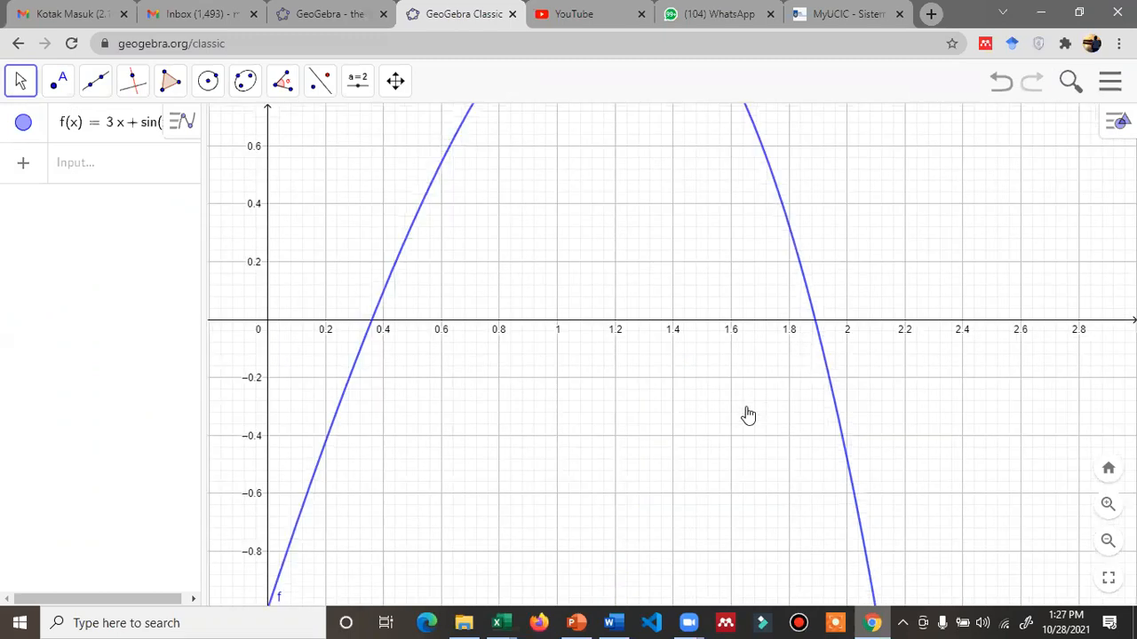
scroll(735, 420, up, 5)
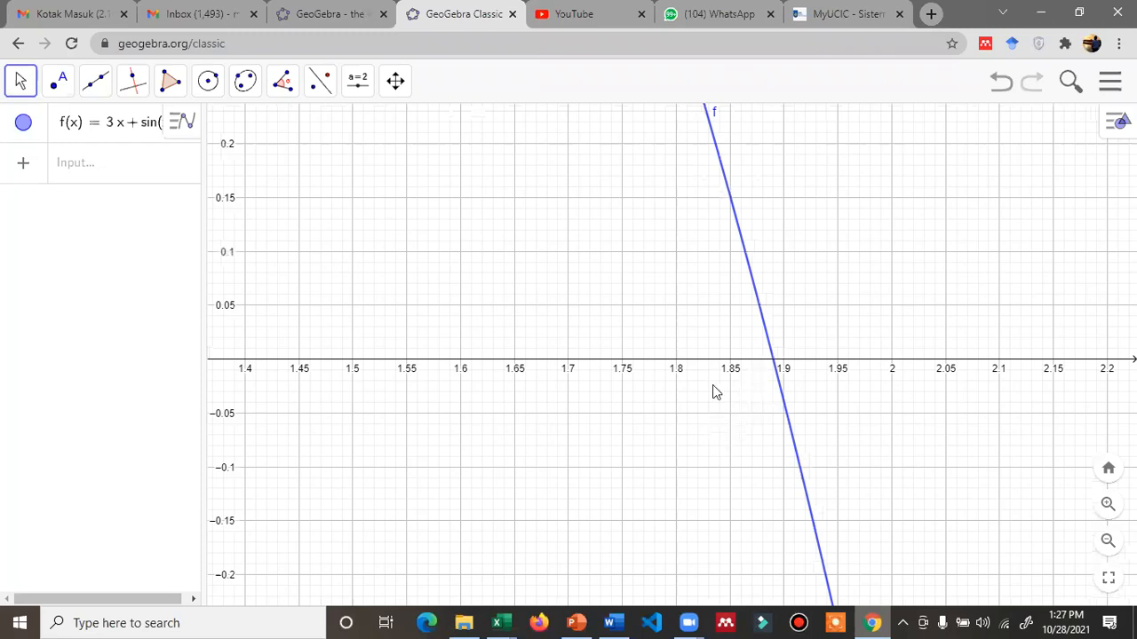
scroll(734, 401, up, 2)
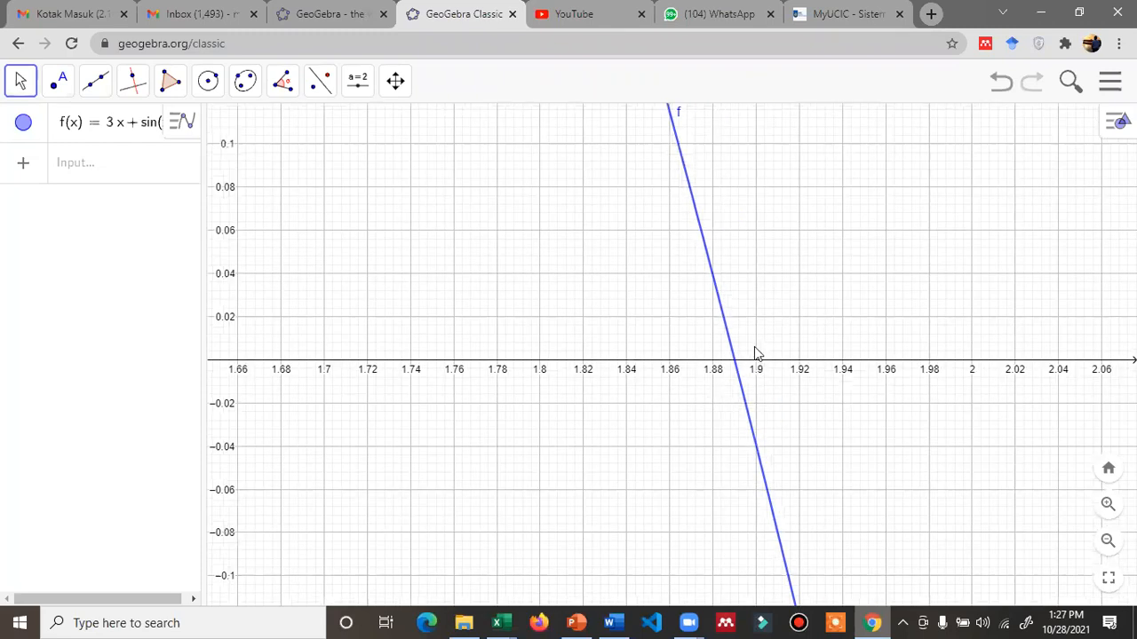
scroll(759, 404, up, 3)
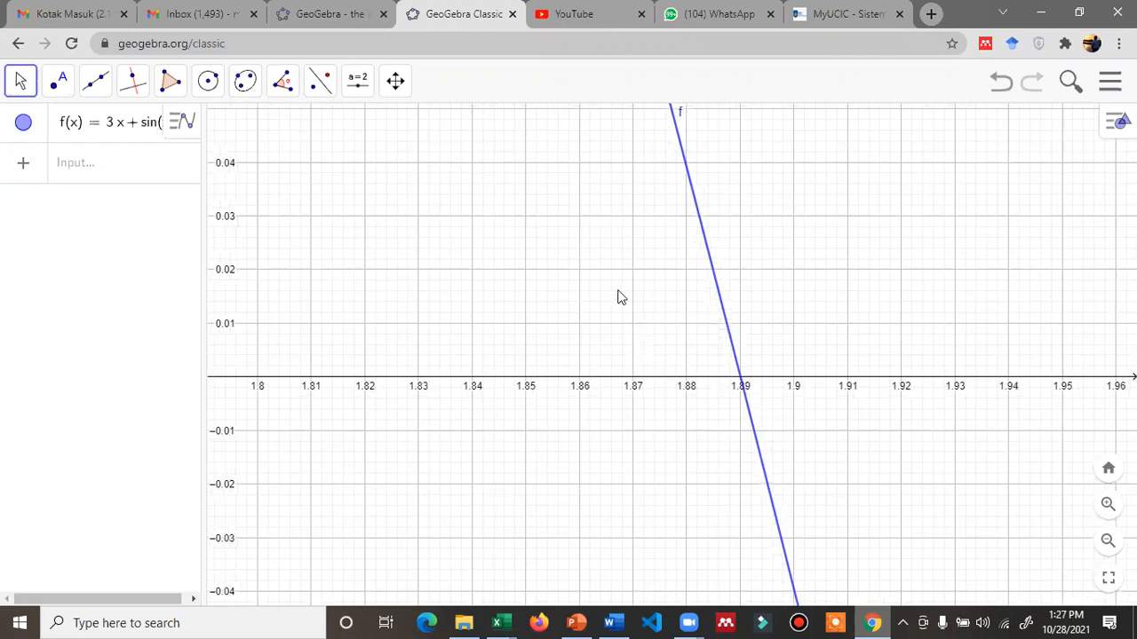
- Capture the graph area around the second x-axis crossing and paste the picture into sheet 1-1 in Excel
key(Print)
drag(619, 290, 840, 428)
click(782, 440)
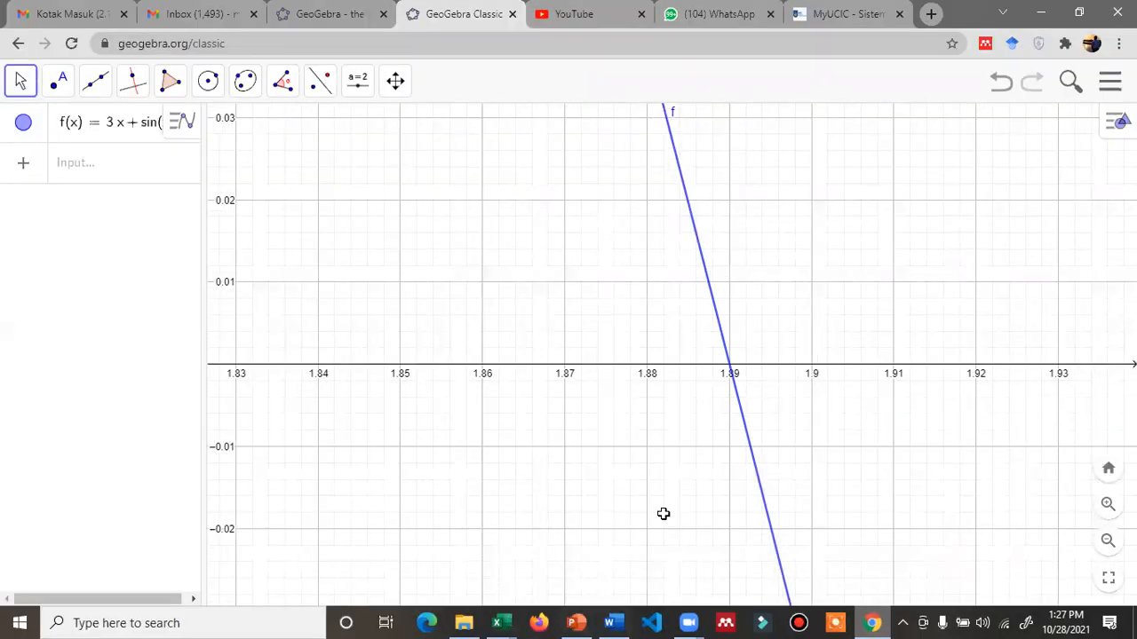
key(alt+Tab)
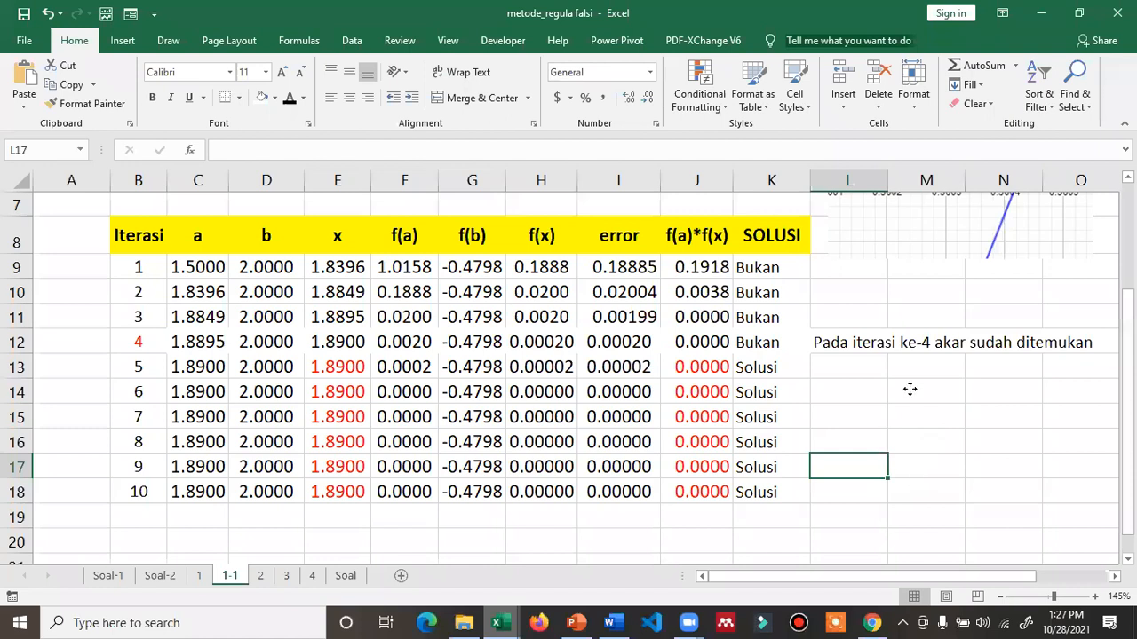
key(ctrl+v)
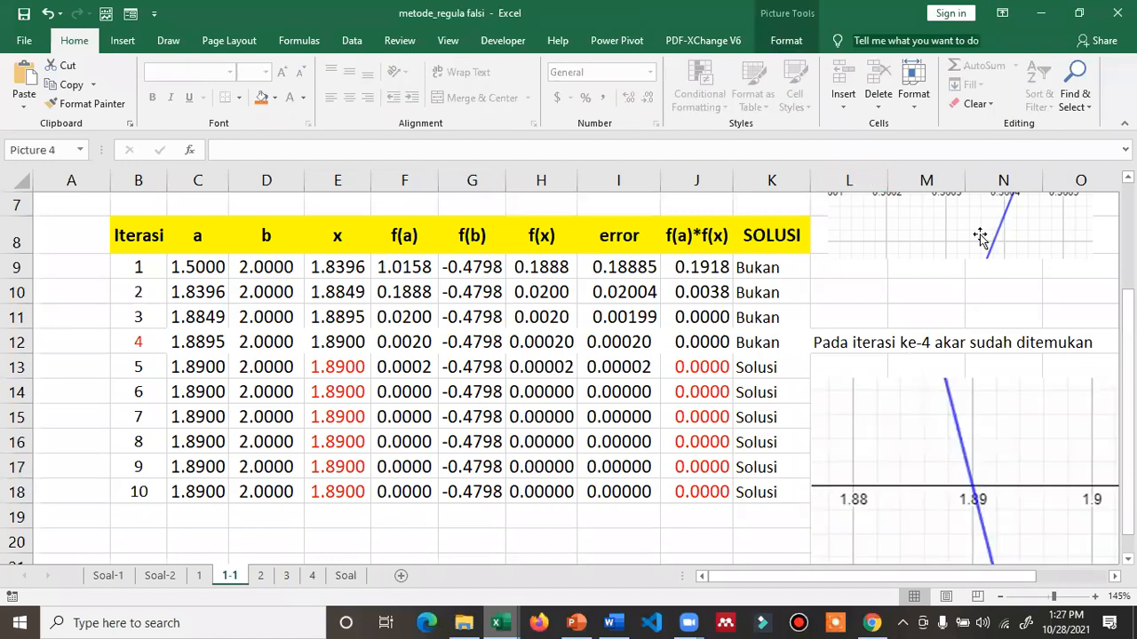
- Replace the old graph picture beside the table with the new one, shrinking it to fit above the iteration 4 note
drag(959, 460, 949, 275)
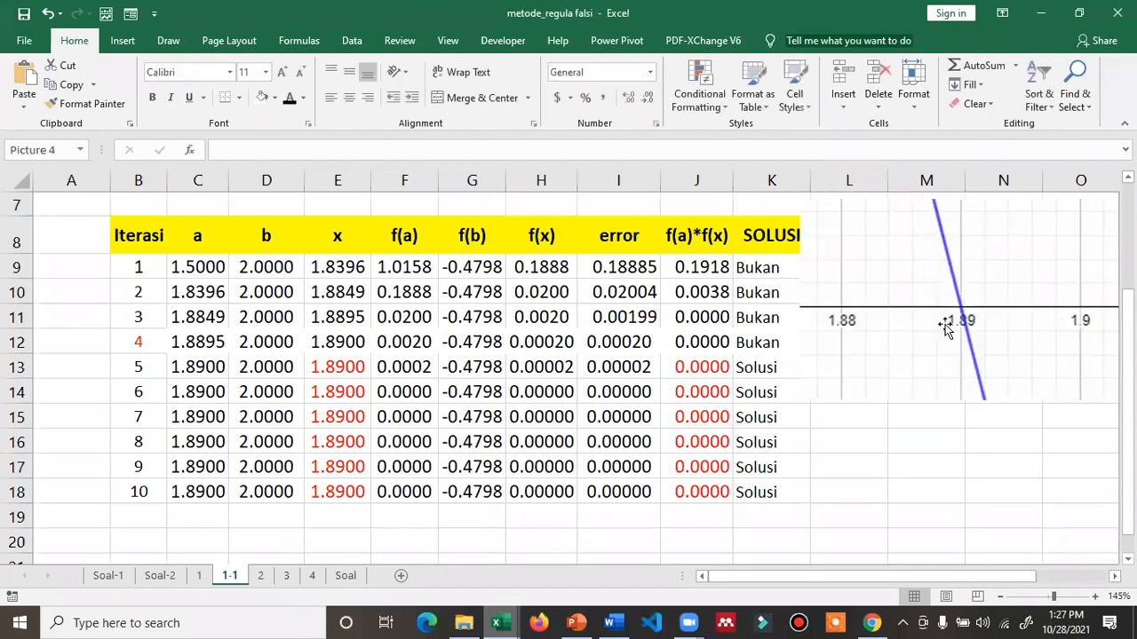
scroll(1018, 330, down, 3)
scroll(977, 364, up, 3)
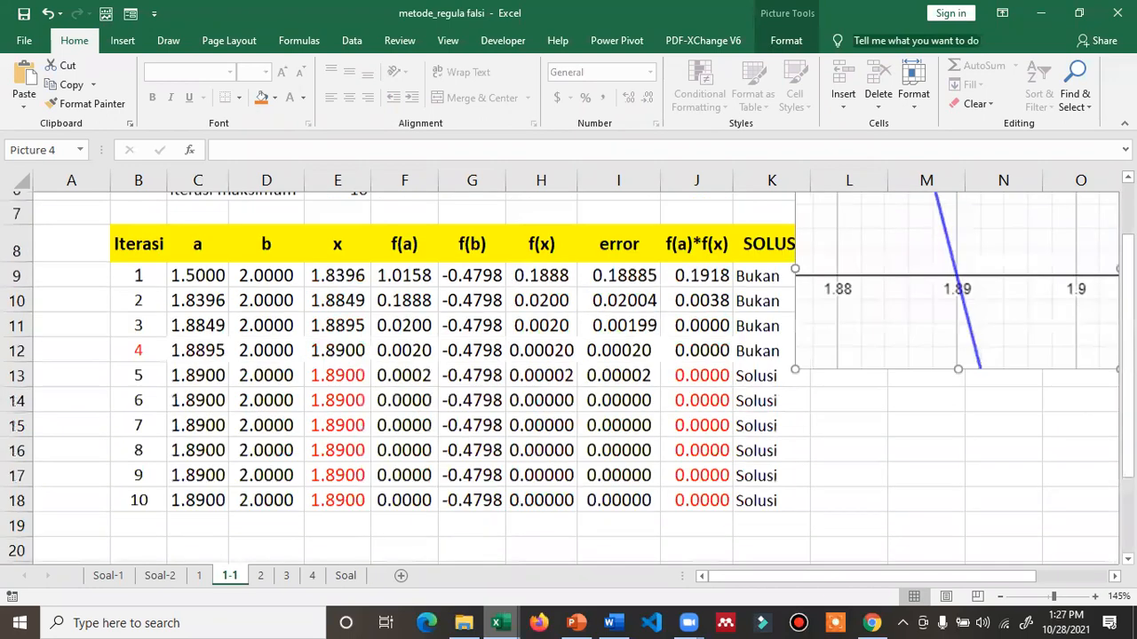
drag(846, 328, 880, 350)
drag(953, 382, 896, 257)
drag(944, 368, 959, 382)
click(959, 384)
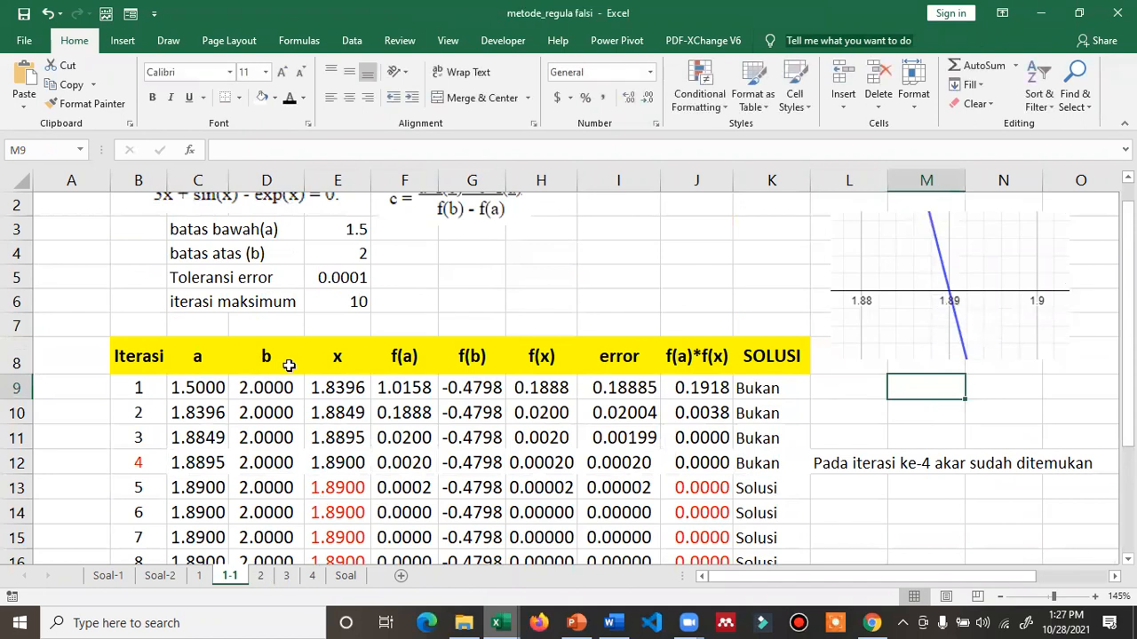
- Switch to PowerPoint and read the first Tugas-4 problem with its equation and x range
scroll(327, 329, up, 1)
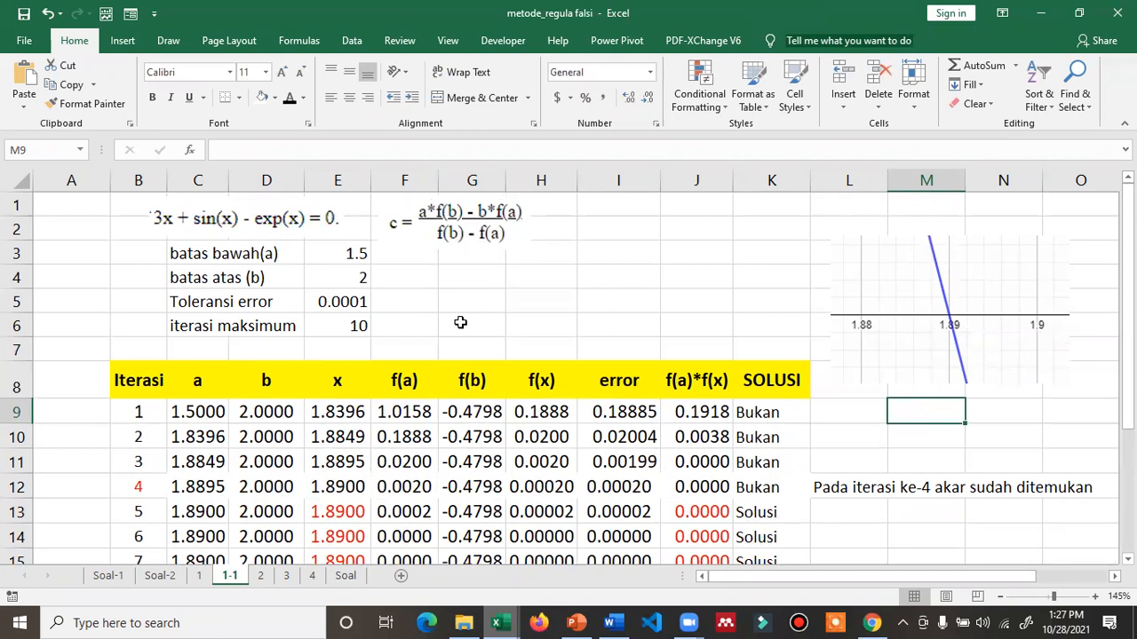
mouse_move(598, 615)
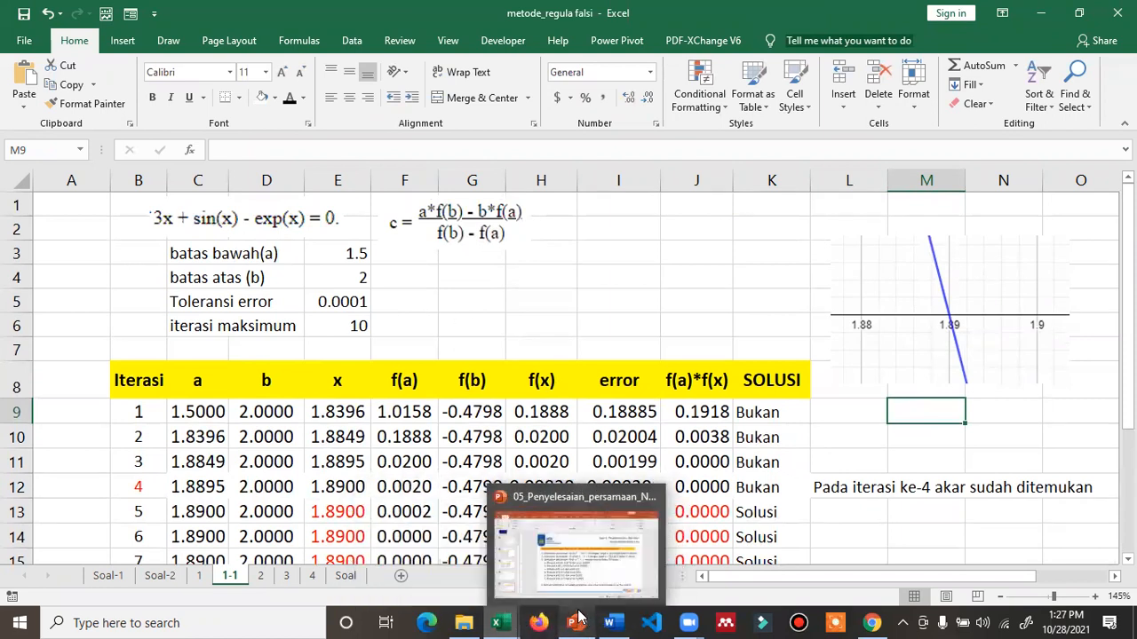
click(579, 579)
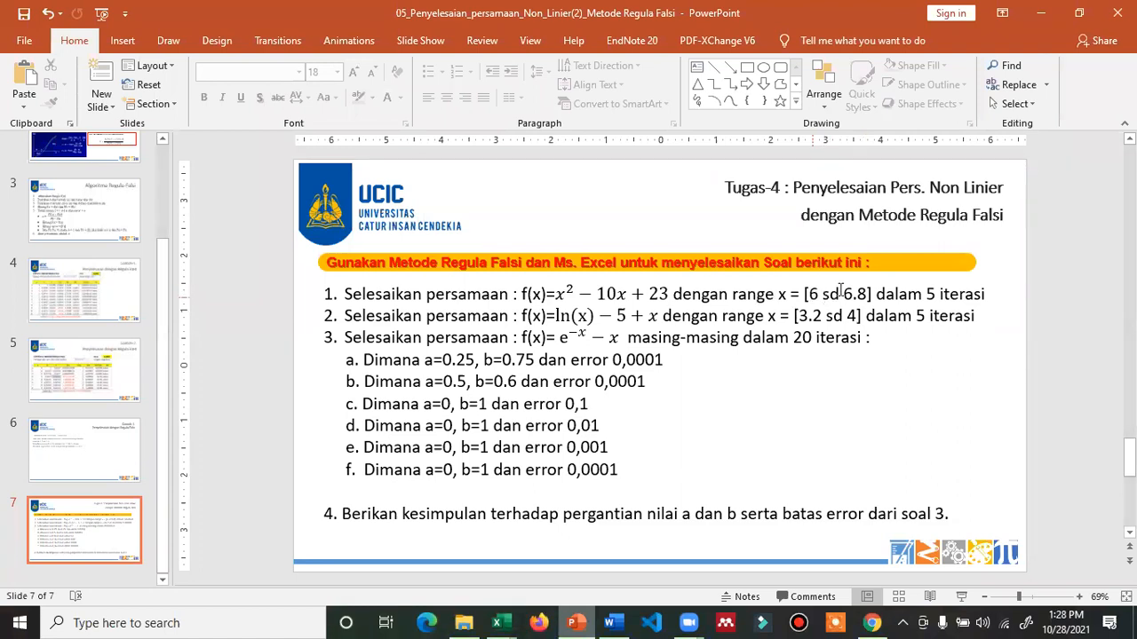
- Switch to GeoGebra, reset the graph to its standard view, restore the window to a smaller size, and delete the existing function
click(873, 622)
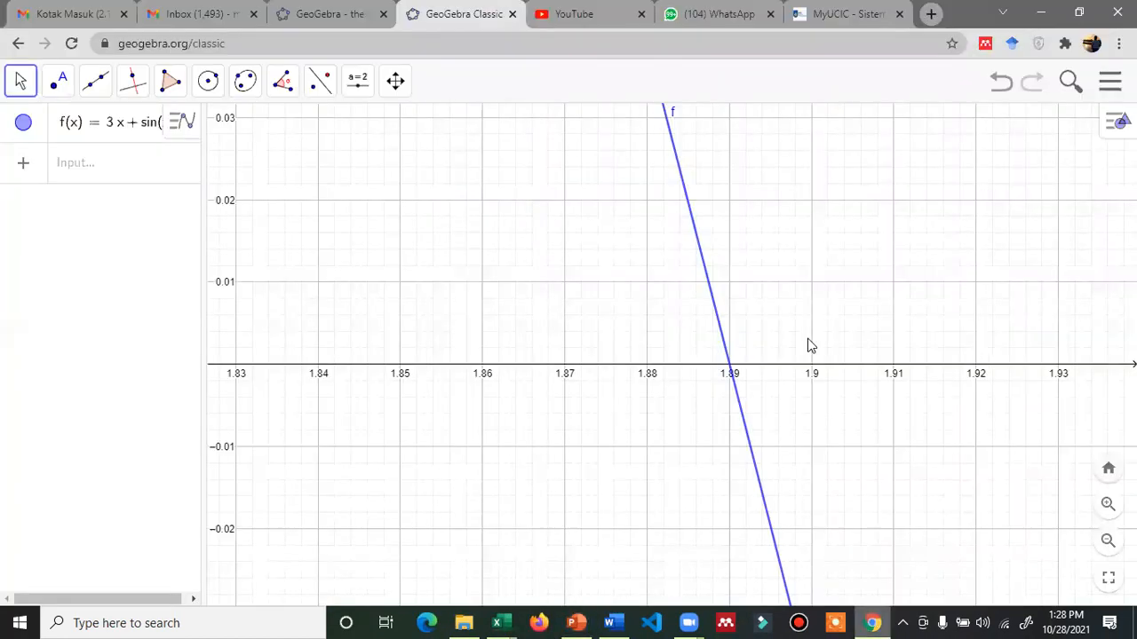
key(ctrl+m)
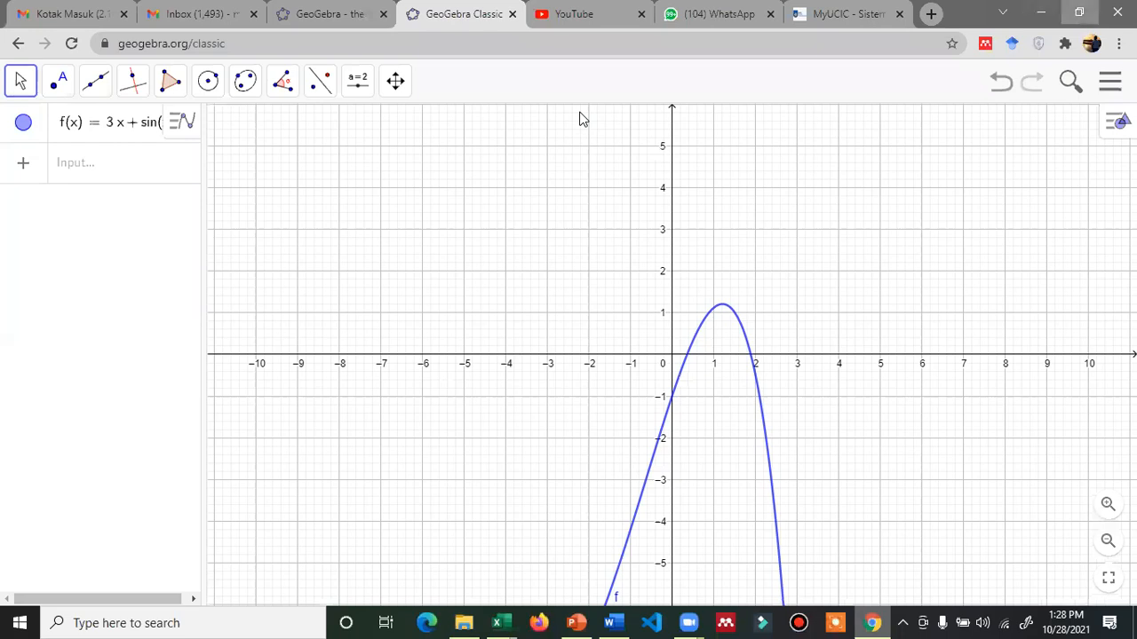
click(1079, 12)
click(779, 256)
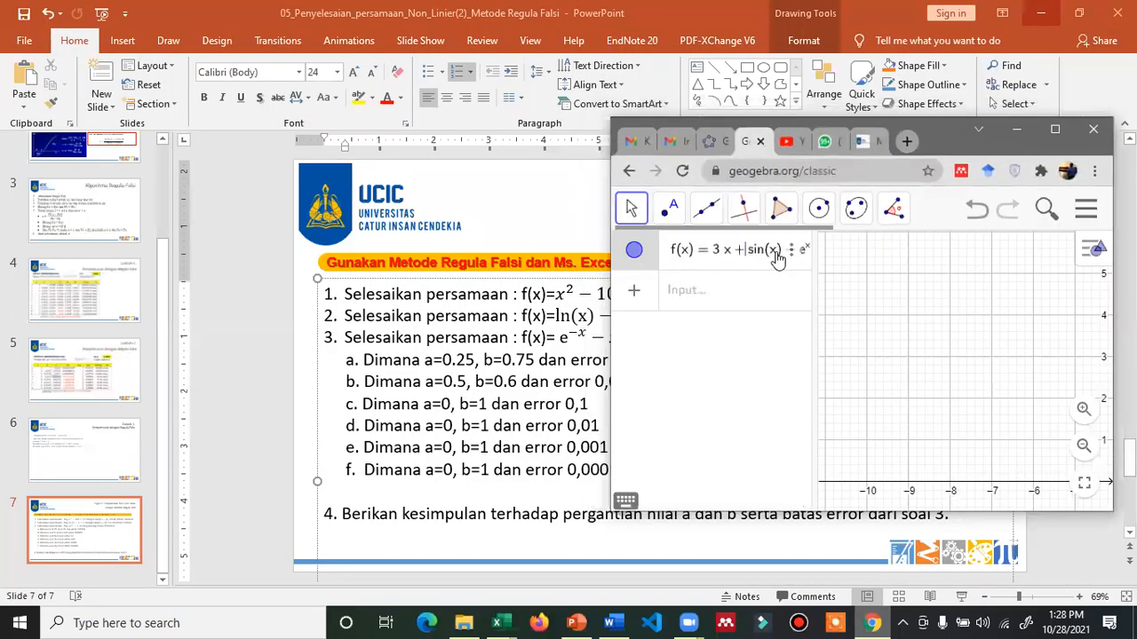
click(794, 252)
click(810, 302)
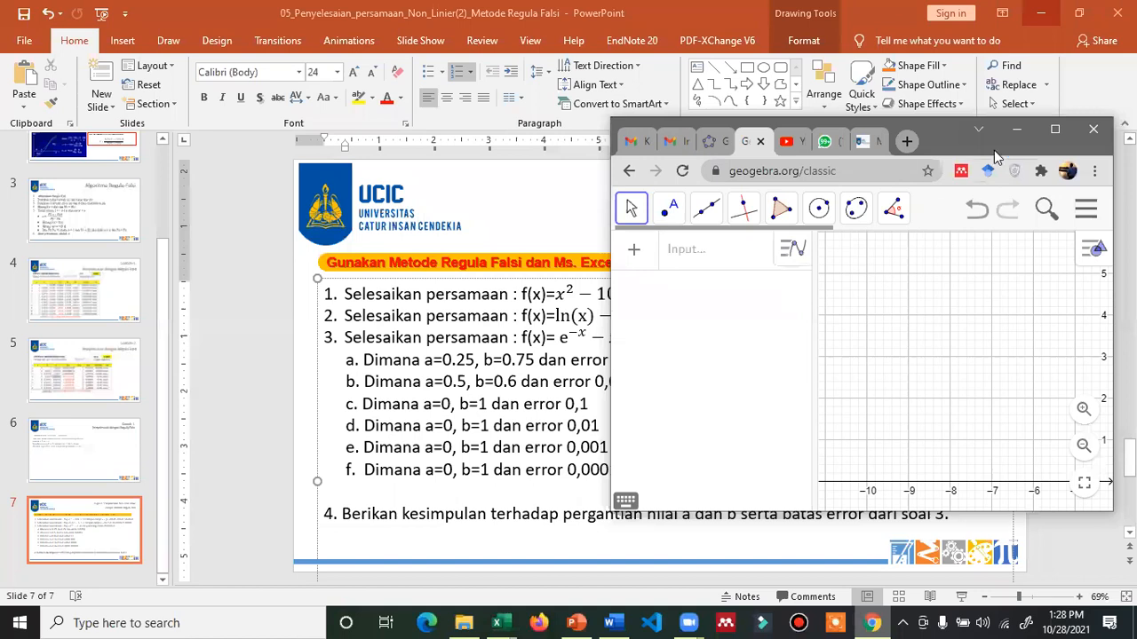
- Move the GeoGebra window clear of the first problem's text and enter the function x^2-10x+23
drag(937, 145, 727, 342)
click(499, 461)
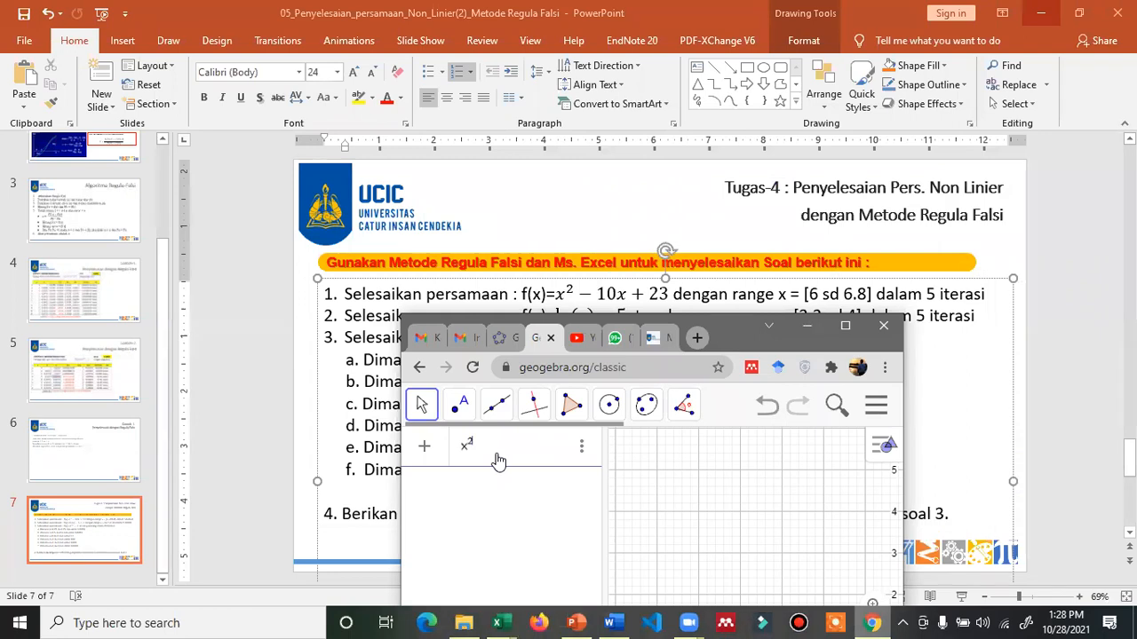
key(Right)
text(-10x+2)
key(Return)
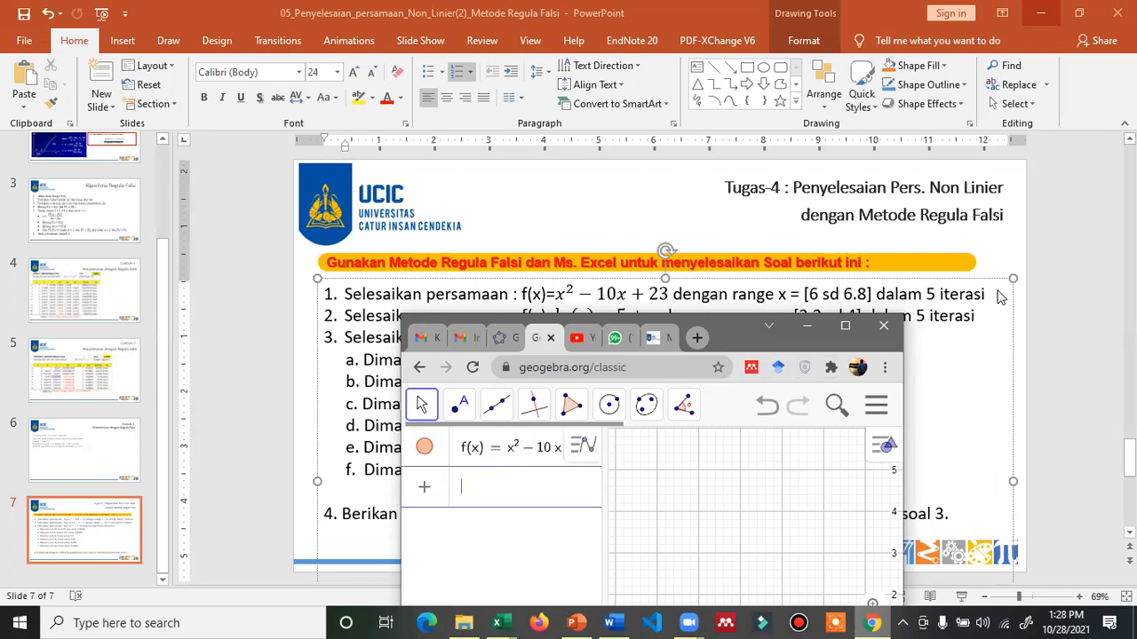
- Maximize the GeoGebra window and examine where the parabola crosses the x-axis, especially within the range 6 to 6.8
click(845, 329)
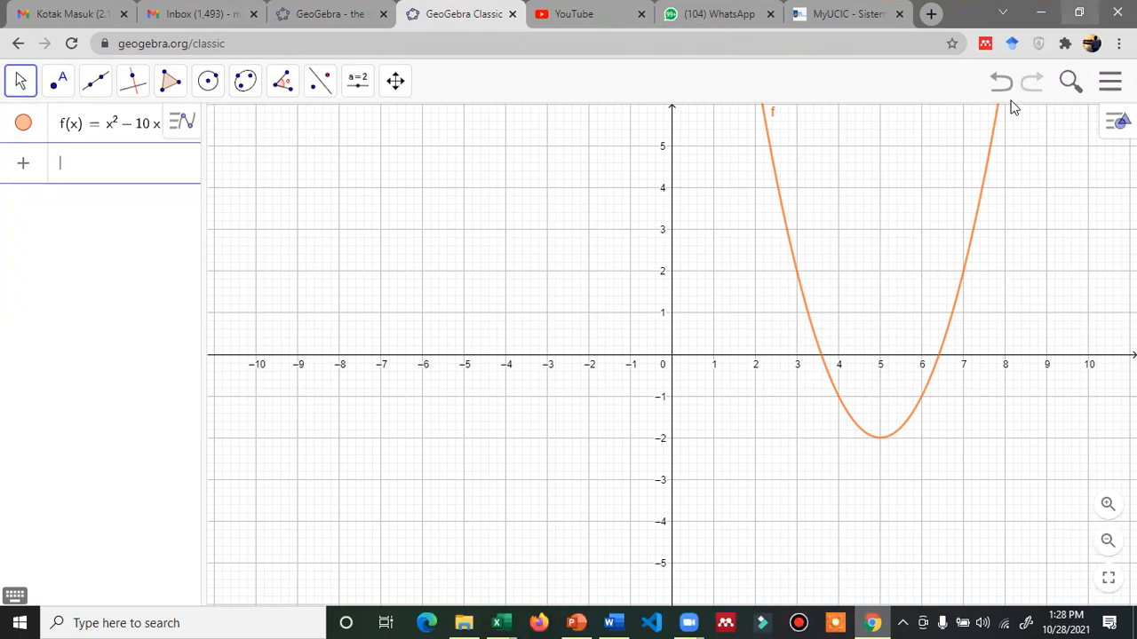
click(1079, 12)
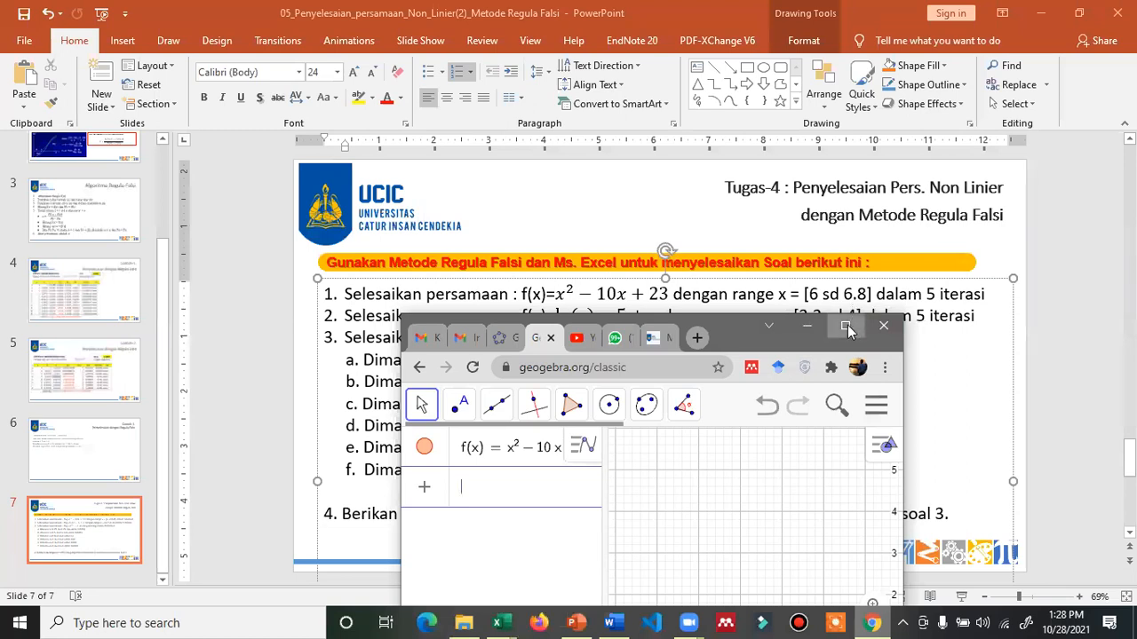
click(845, 325)
drag(842, 313, 700, 292)
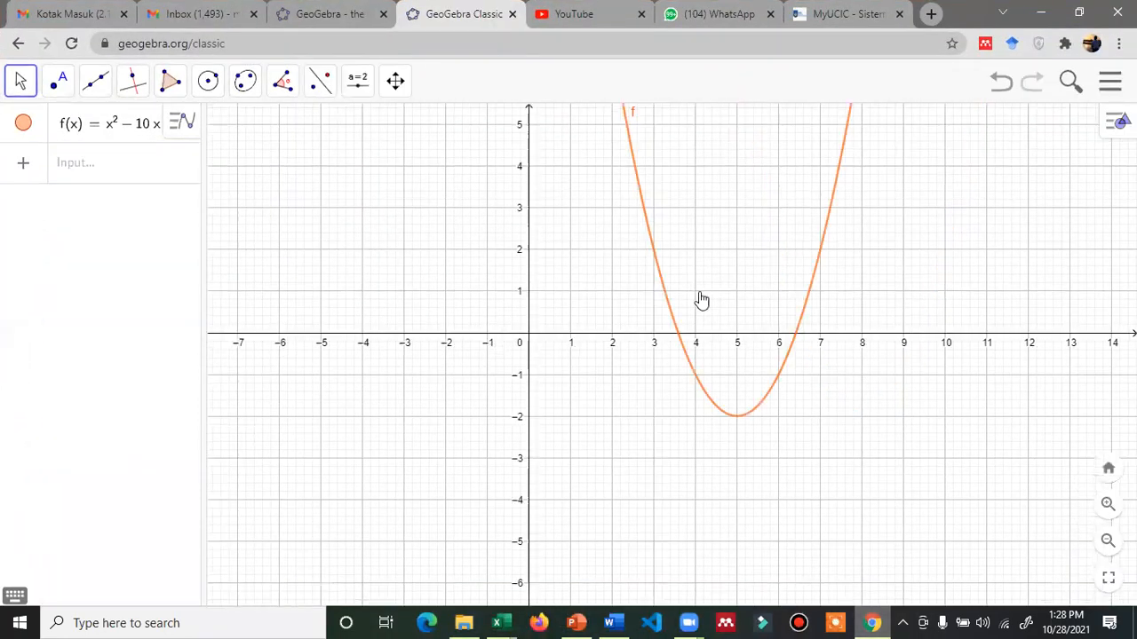
drag(739, 340, 718, 303)
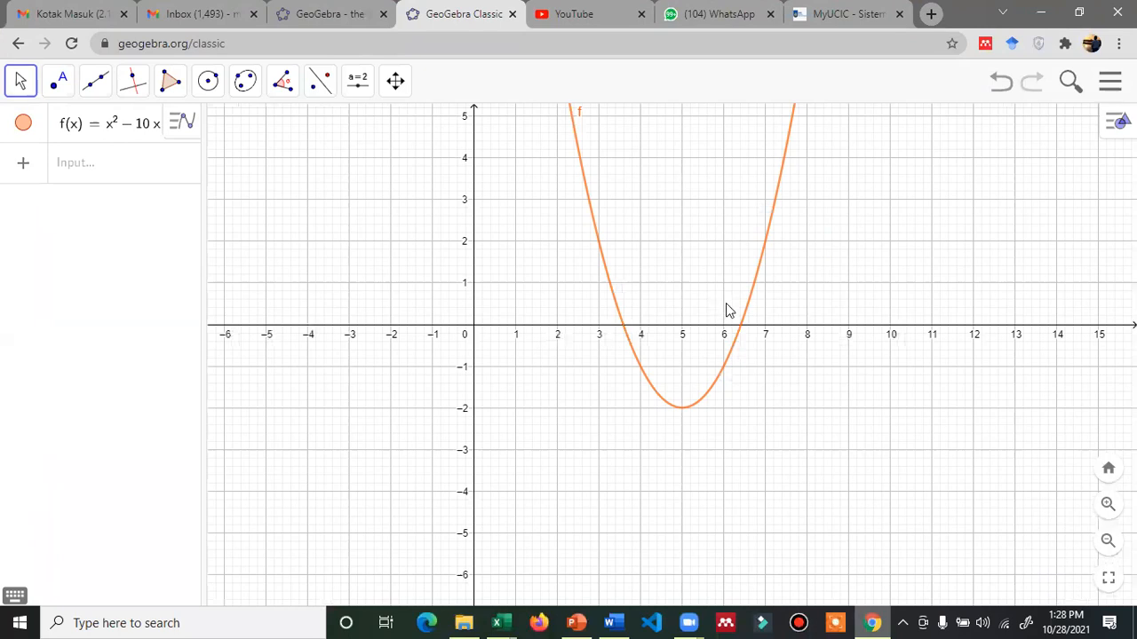
- Examine the parabola's x-axis crossing between 6 and 6.8 closely enough to read the root to two decimal places
scroll(727, 312, up, 5)
scroll(756, 362, up, 5)
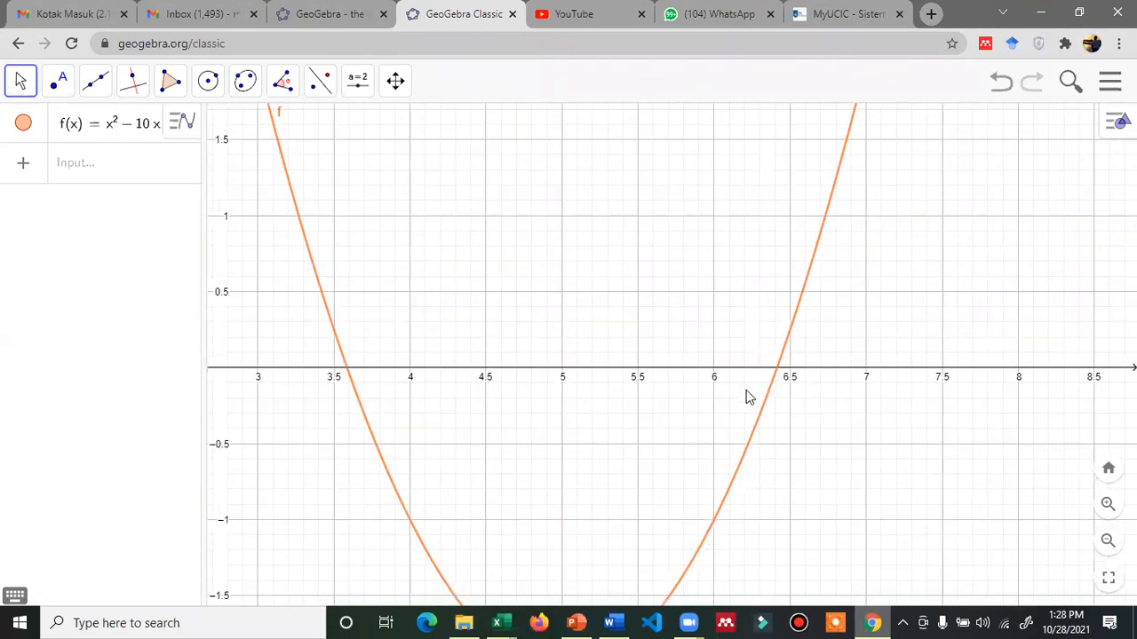
scroll(746, 397, up, 3)
scroll(700, 371, up, 2)
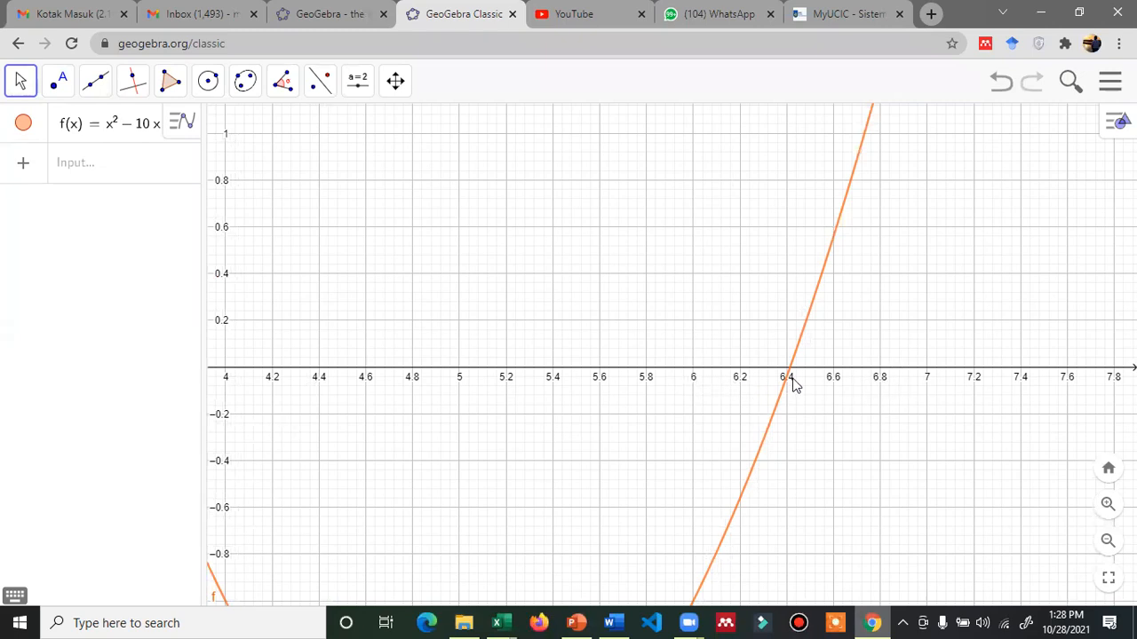
scroll(789, 378, up, 1)
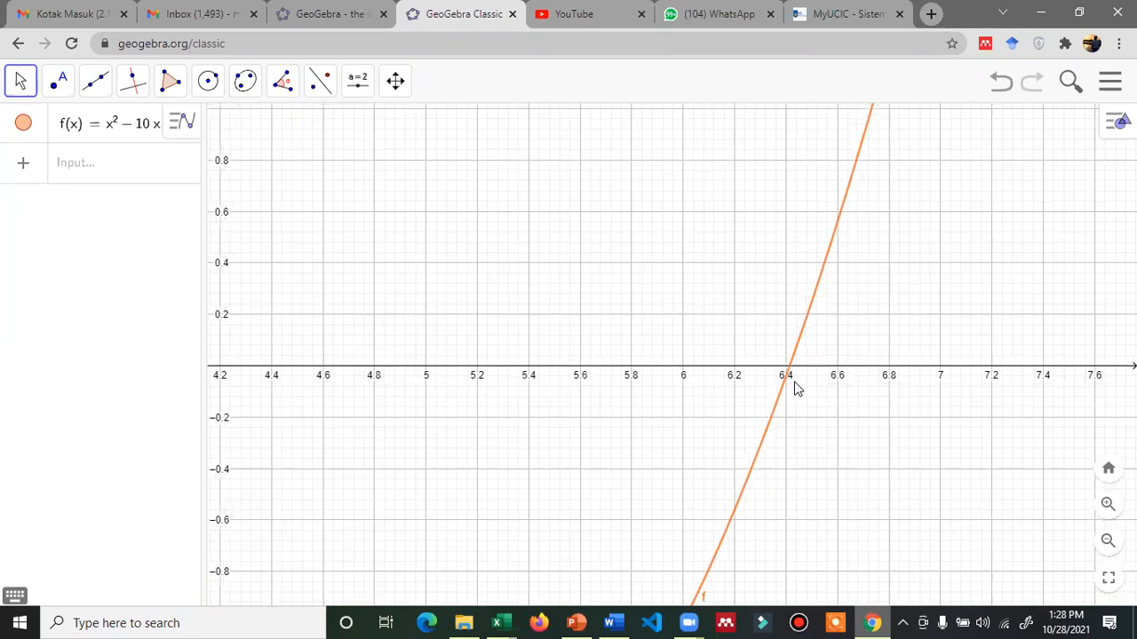
scroll(789, 379, up, 1)
scroll(791, 382, up, 1)
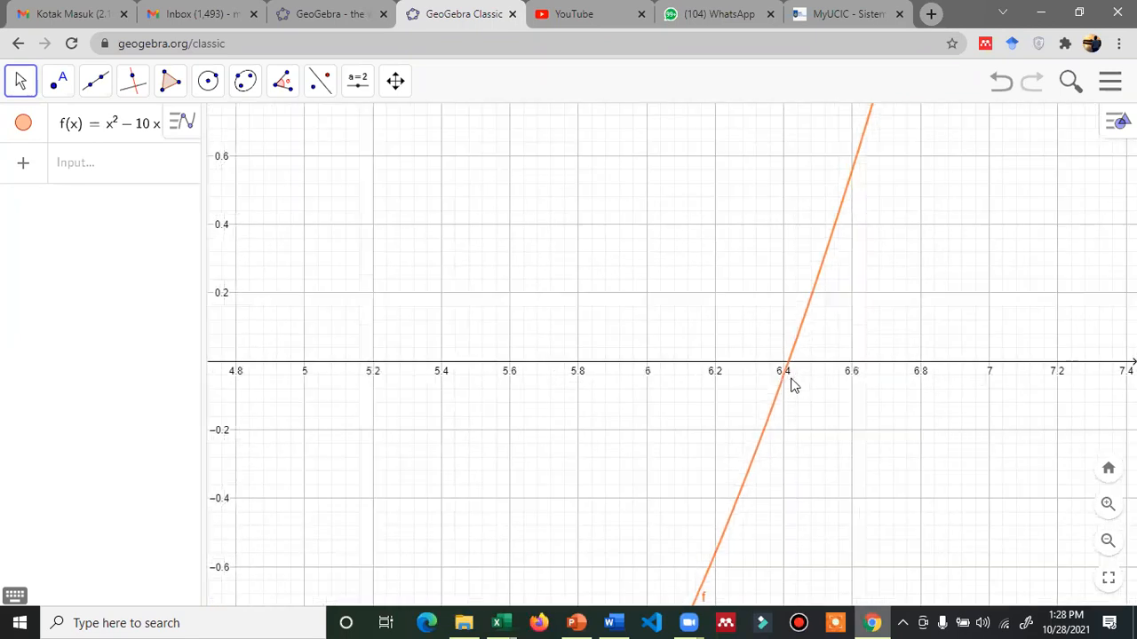
scroll(792, 378, up, 1)
scroll(797, 372, up, 1)
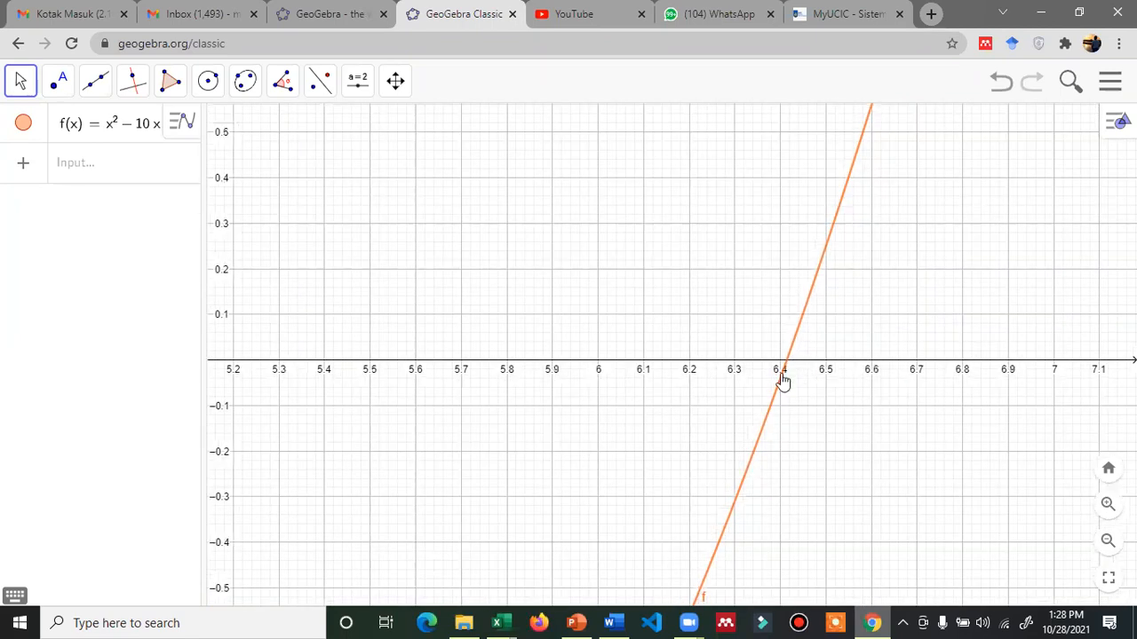
scroll(791, 378, up, 1)
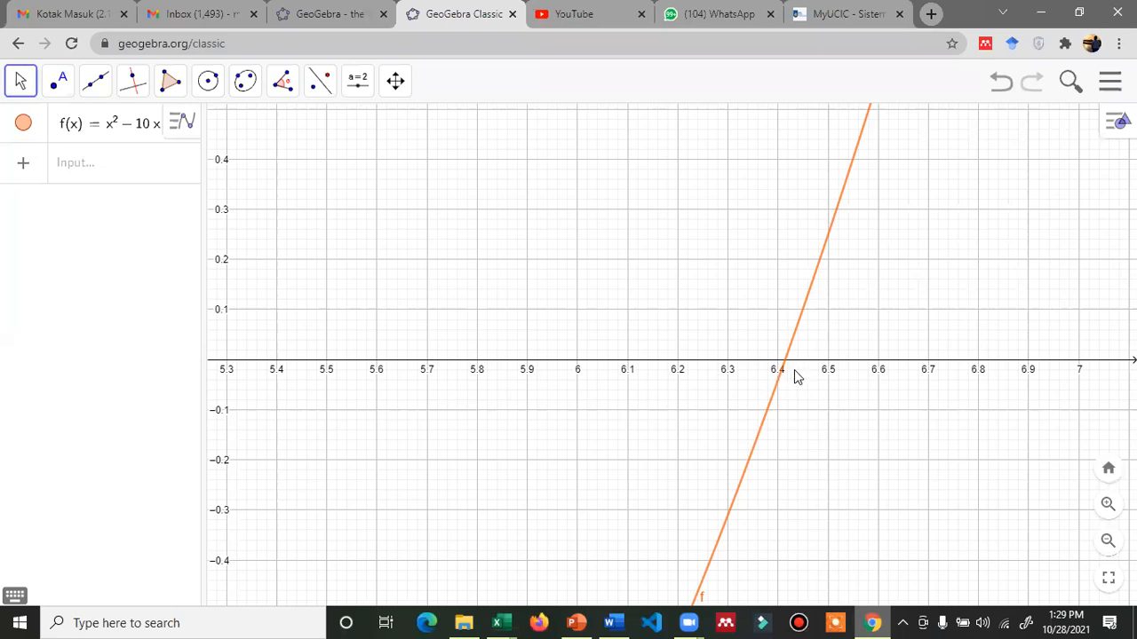
scroll(796, 371, up, 1)
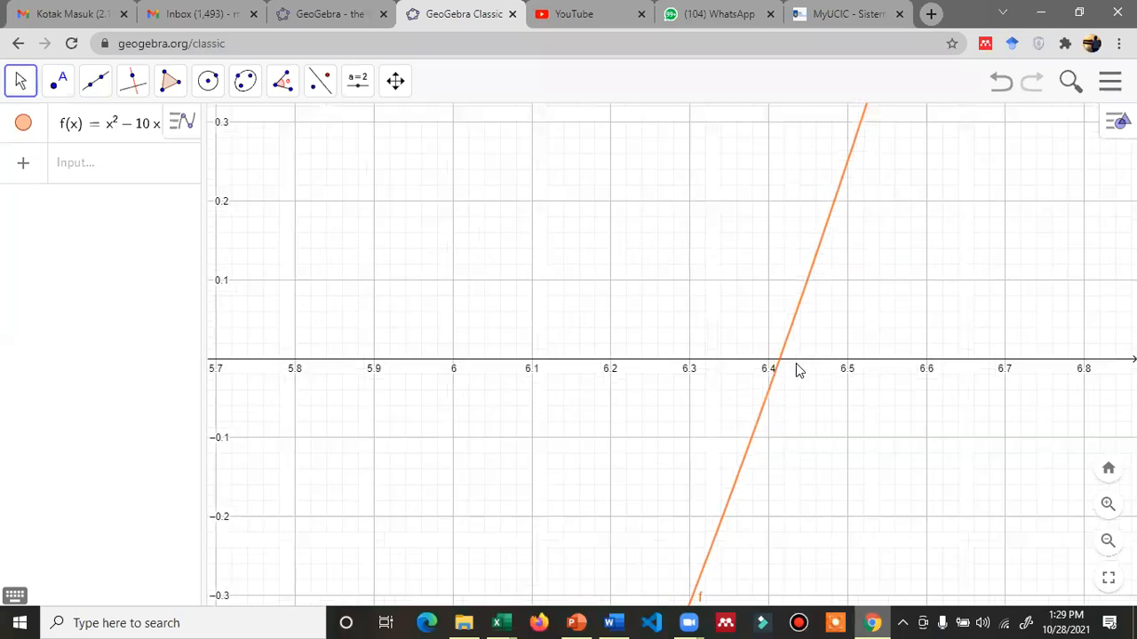
scroll(795, 373, up, 1)
scroll(768, 378, up, 1)
scroll(766, 373, up, 1)
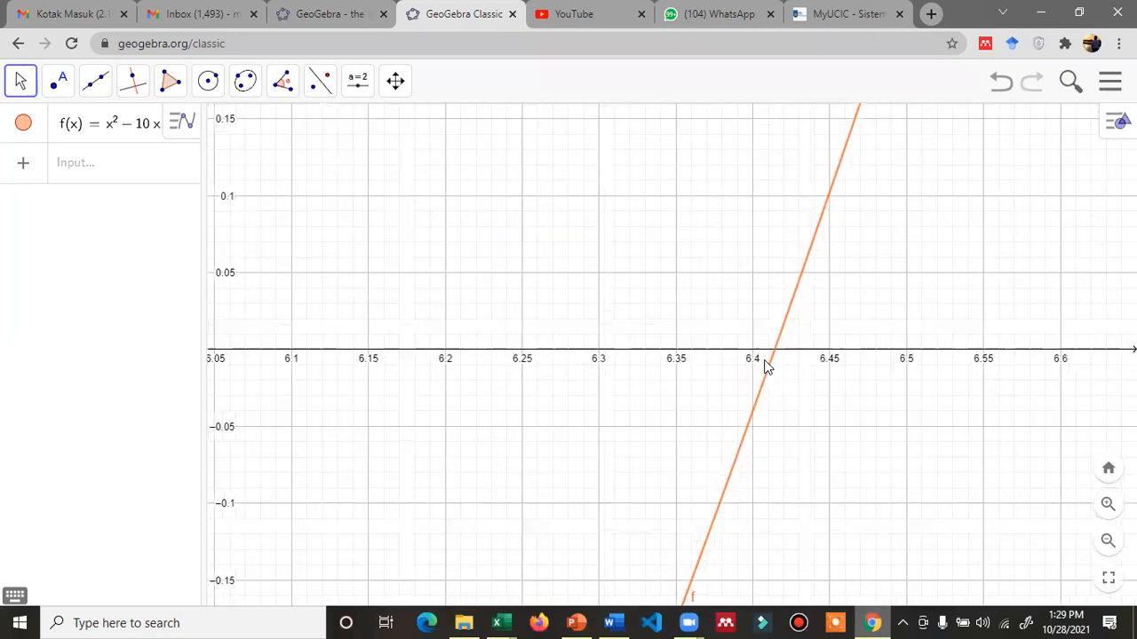
scroll(767, 367, up, 1)
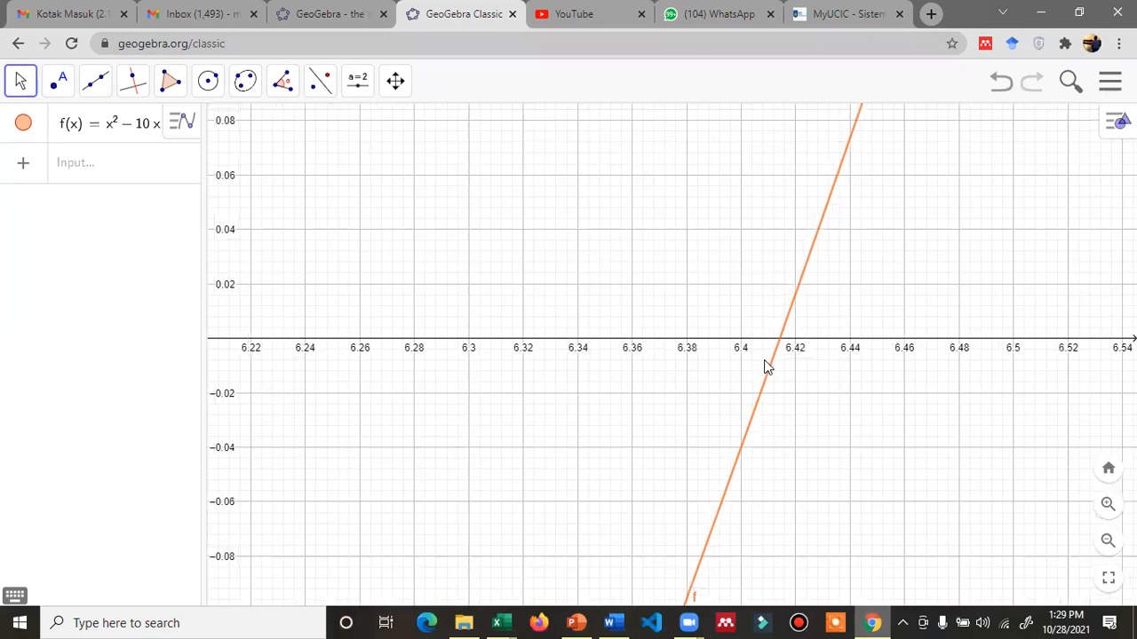
scroll(783, 331, up, 1)
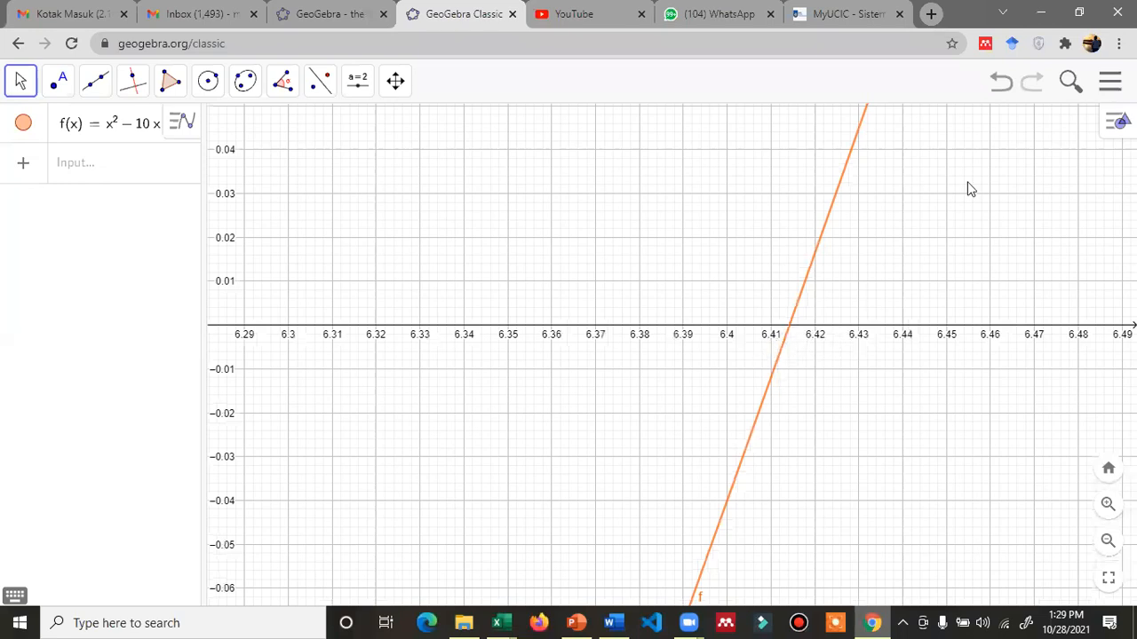
- Switch to PowerPoint and review the first Tugas-4 problem's x range and required number of iterations
key(alt+Tab)
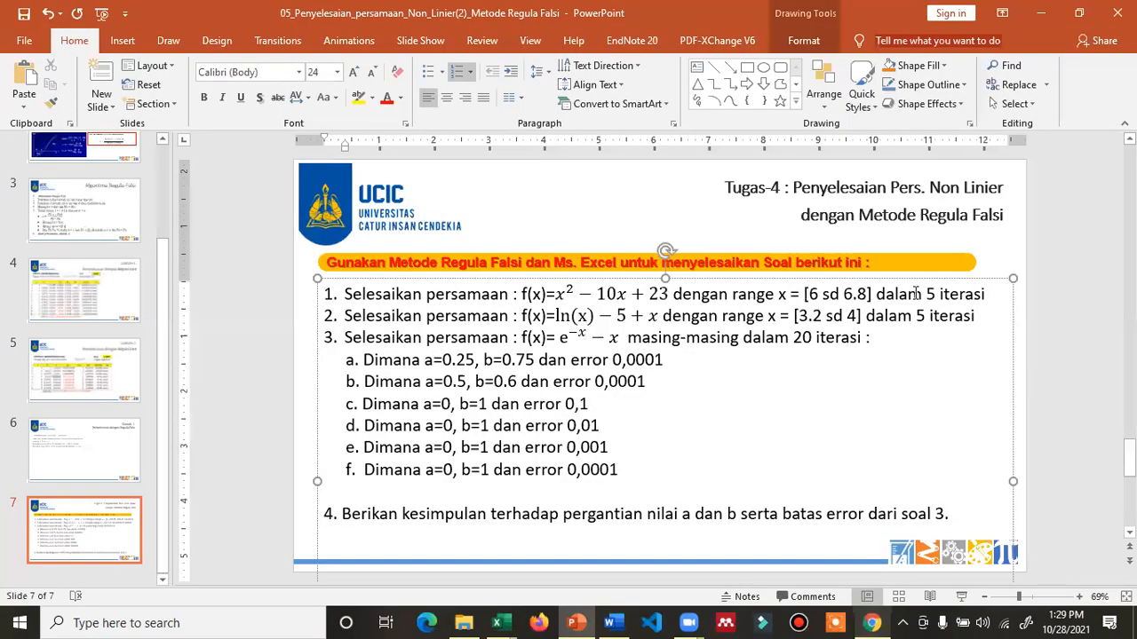
click(980, 297)
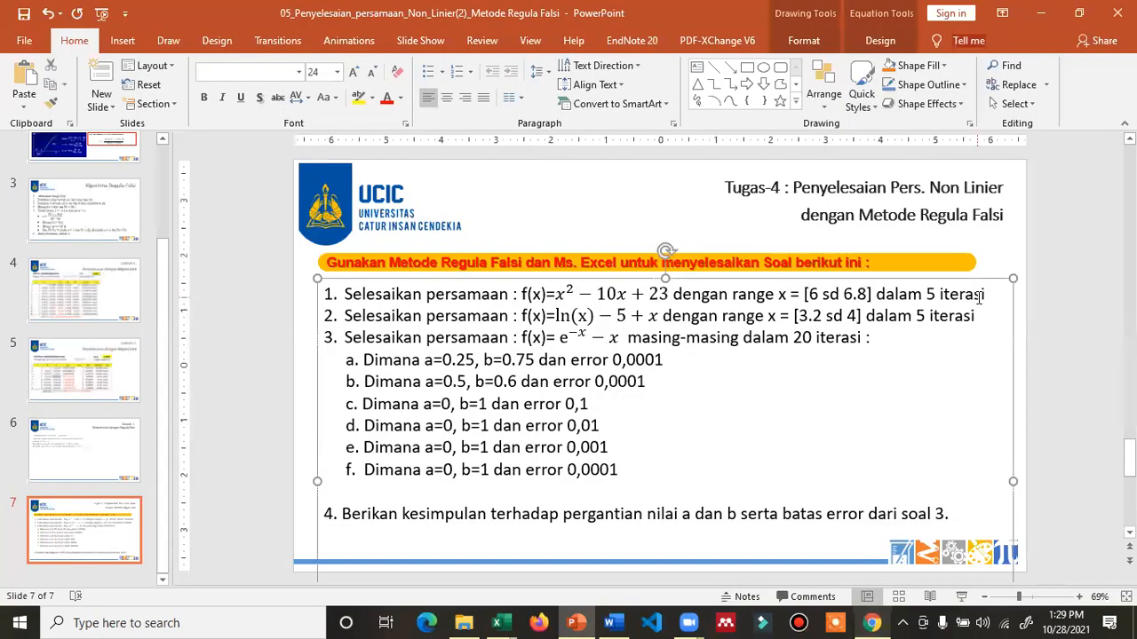
click(950, 293)
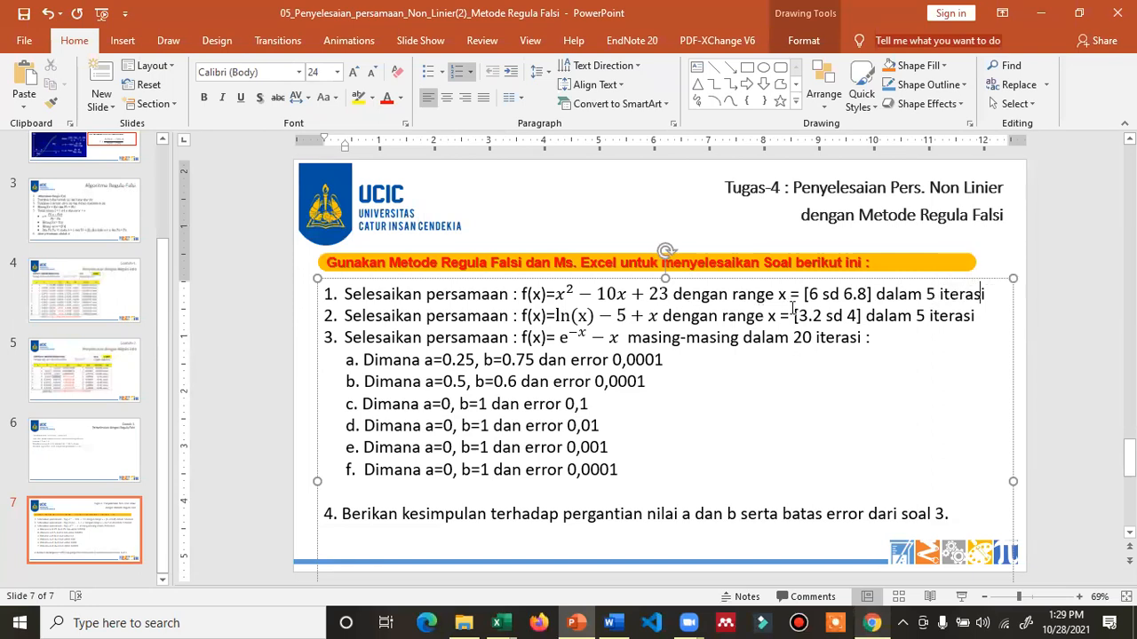
click(850, 295)
- Highlight the third problem's statement with its equation and iteration count, and read the a and b values of case a
click(662, 341)
drag(345, 338, 862, 337)
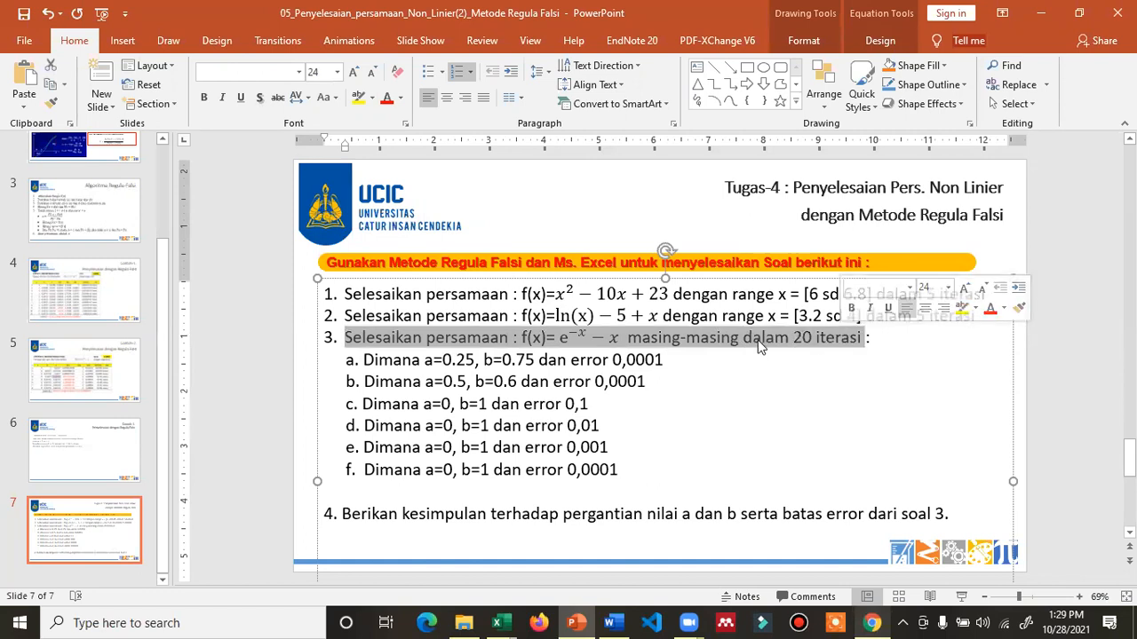
click(510, 360)
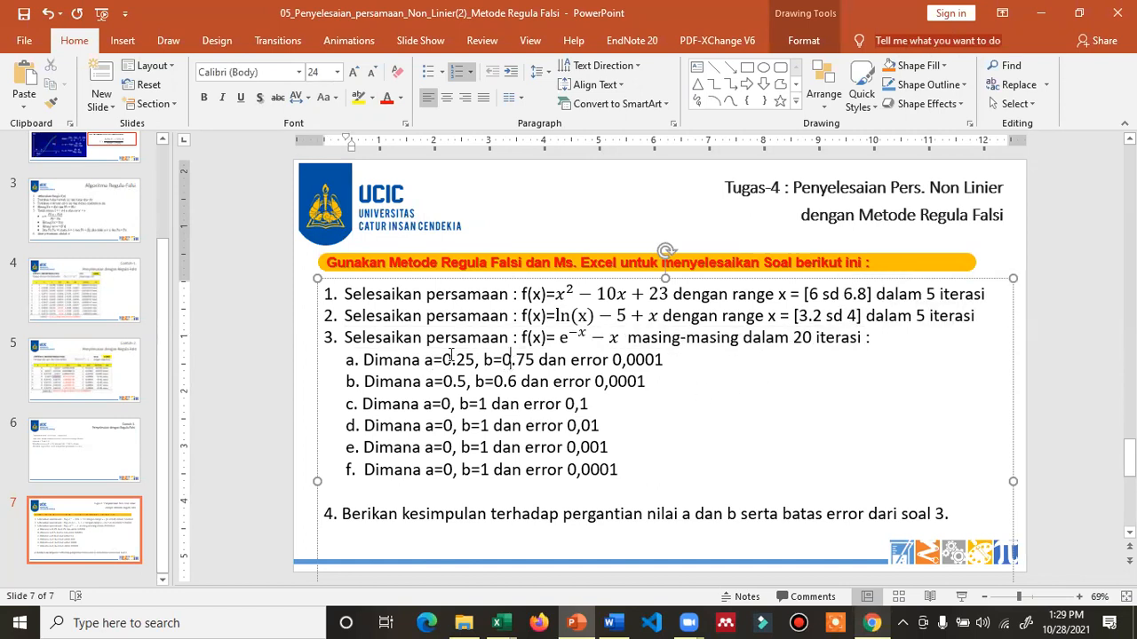